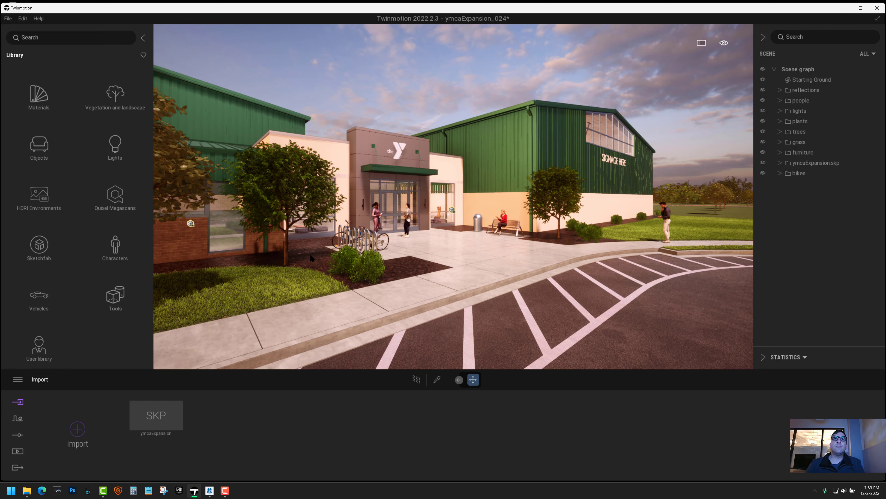
# - Examine the rendered site from the entrance plaza and sidewalk planting up to the lobby window beside the entrance doors
pyautogui.moveTo(509, 239); pyautogui.dragTo(481, 265, button='right')
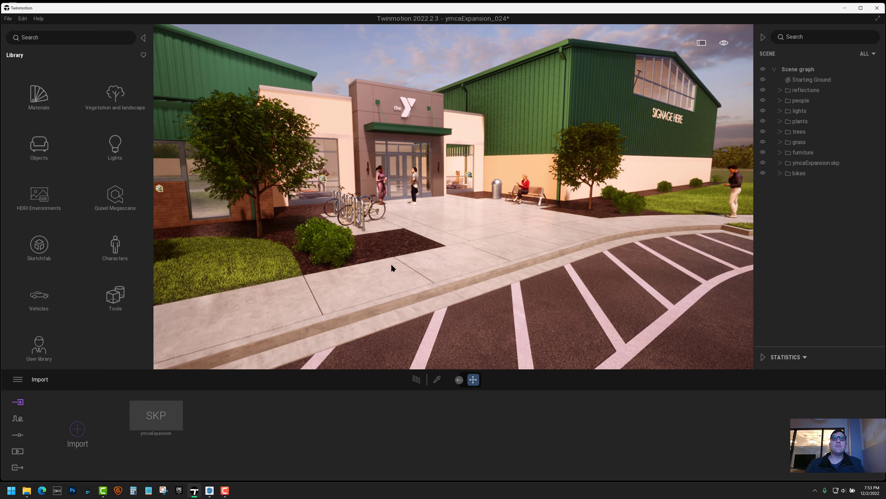
pyautogui.moveTo(374, 251); pyautogui.dragTo(279, 262, button='right')
pyautogui.press('w')
pyautogui.moveTo(496, 255); pyautogui.dragTo(458, 235, button='right')
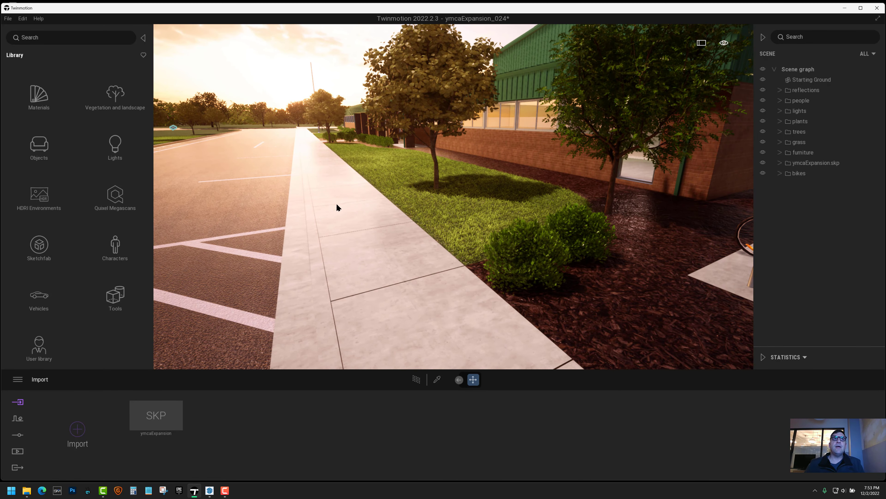
pyautogui.press('a')
pyautogui.moveTo(337, 203); pyautogui.dragTo(333, 98, button='right')
pyautogui.press('s')
pyautogui.press('w')
pyautogui.press('w')
pyautogui.press('w')
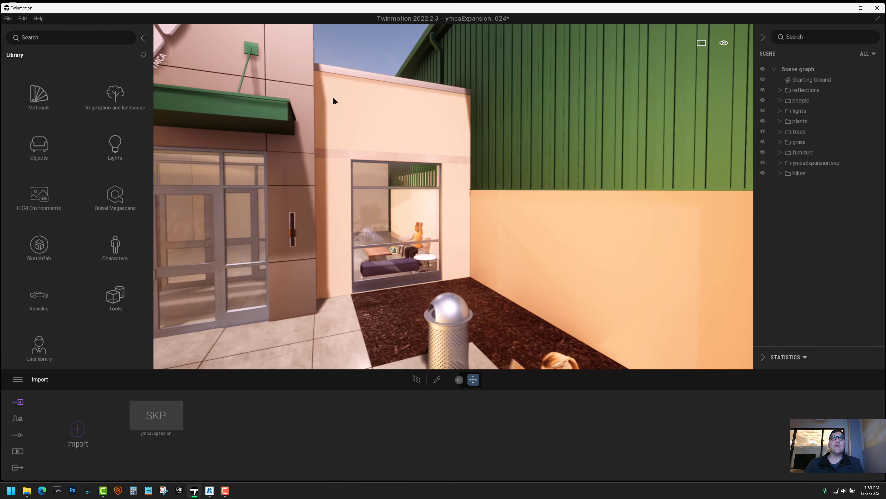
pyautogui.press('w')
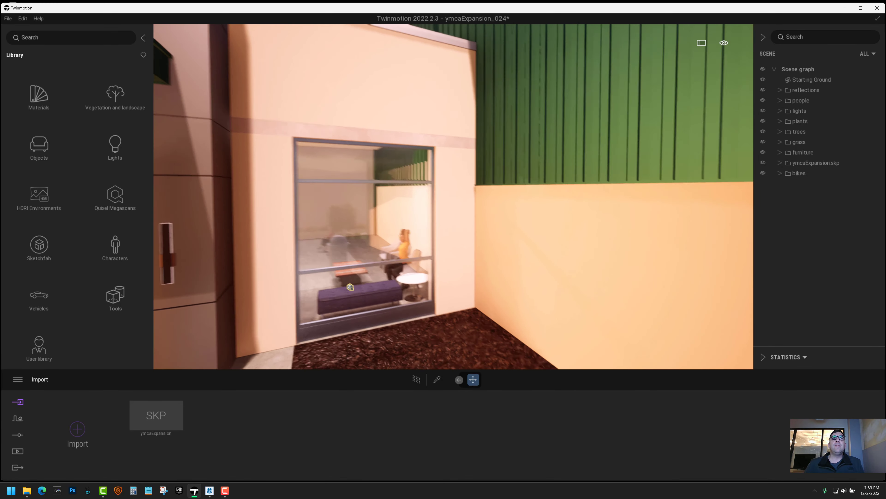
pyautogui.press('s')
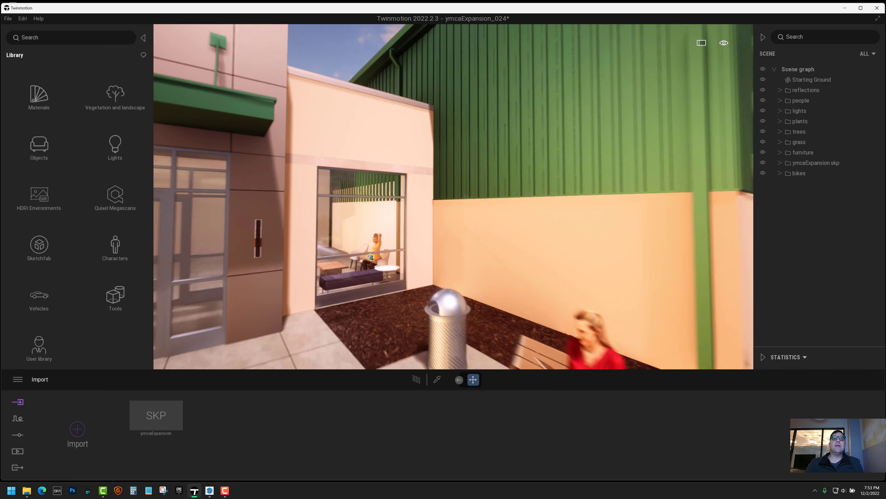
pyautogui.press('w')
pyautogui.press('a')
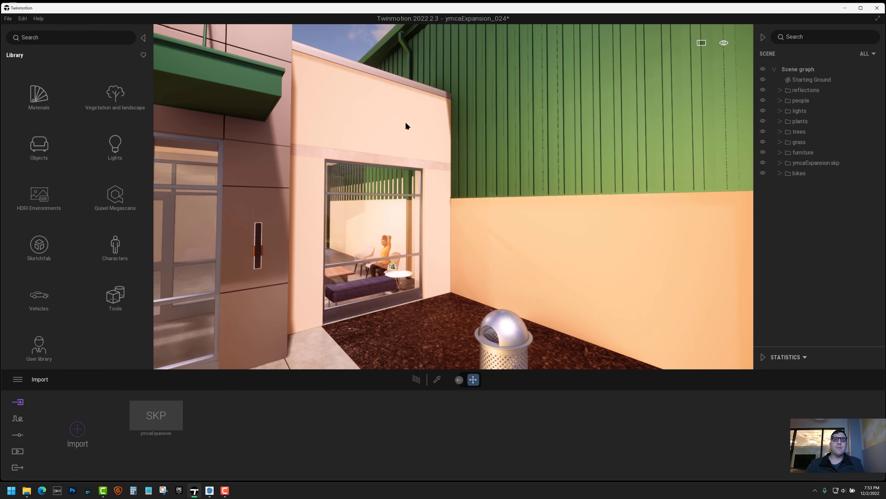
# - Review the overall rendered facade, bike racks, planting and bench around the entrance plaza
pyautogui.press('s')
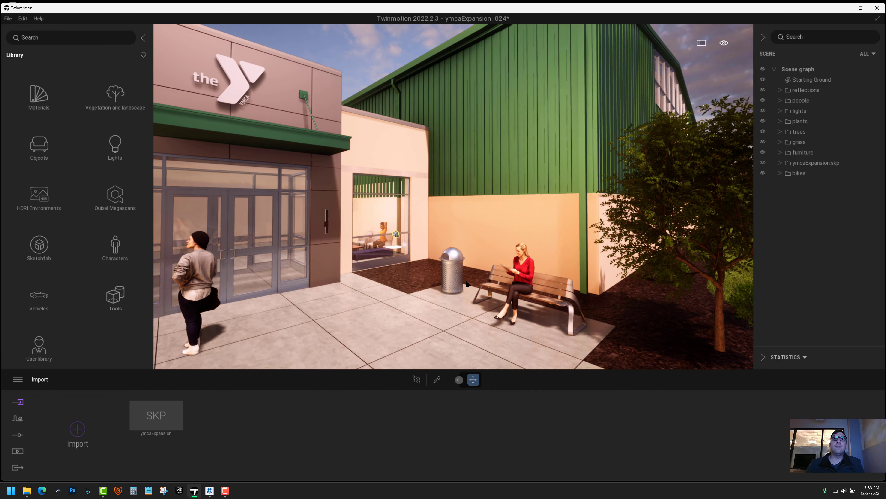
pyautogui.press('s')
pyautogui.press('a')
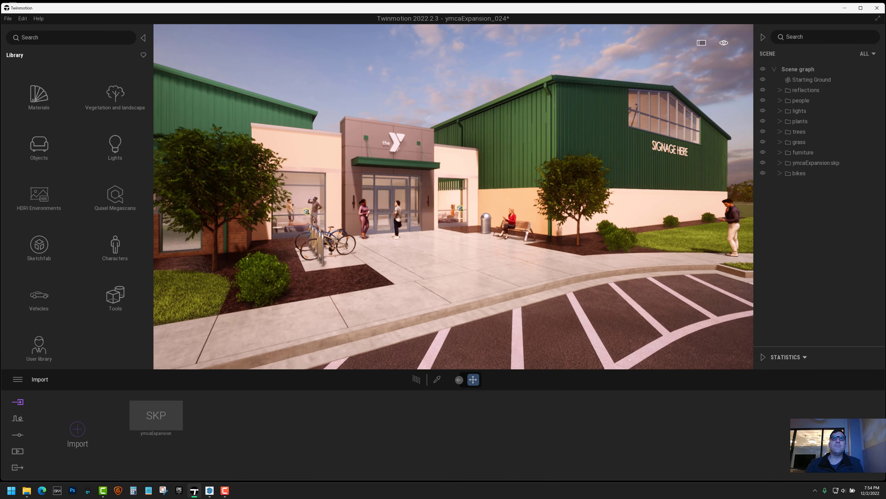
pyautogui.press('w')
pyautogui.moveTo(568, 227); pyautogui.dragTo(581, 264, button='right')
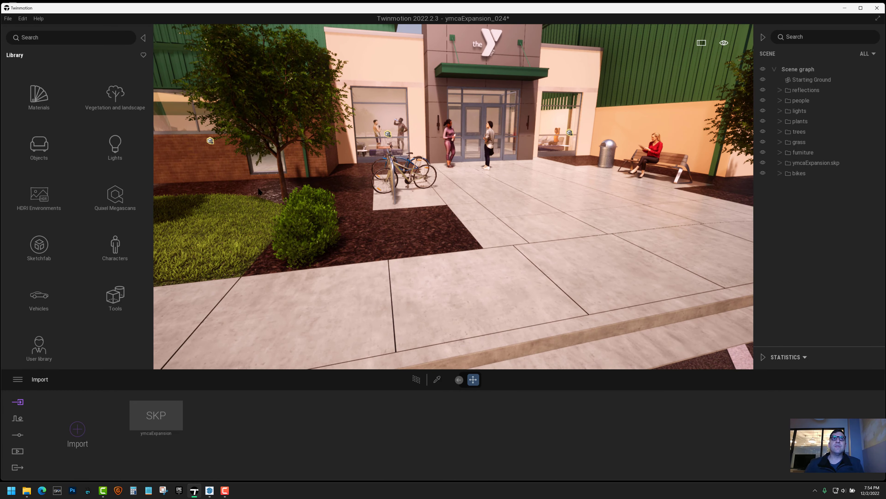
pyautogui.moveTo(410, 242); pyautogui.dragTo(534, 188, button='right')
pyautogui.press('s')
pyautogui.press('s')
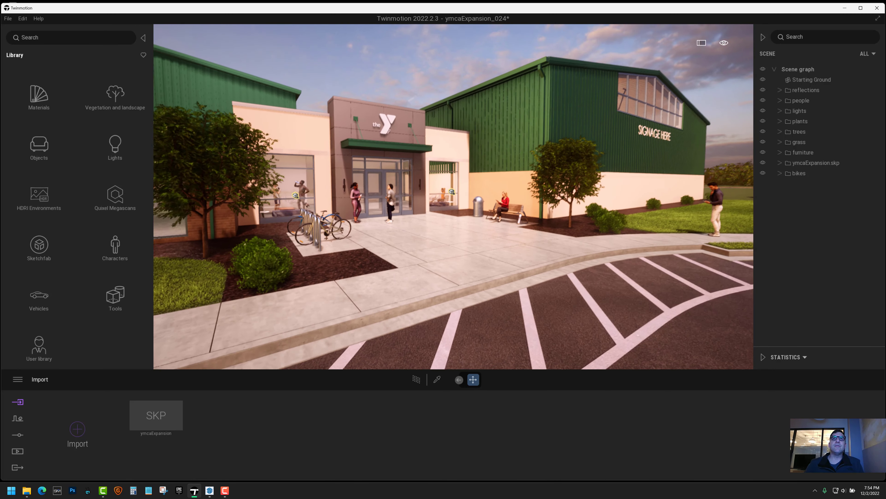
pyautogui.moveTo(439, 252); pyautogui.dragTo(435, 249, button='right')
pyautogui.press('s')
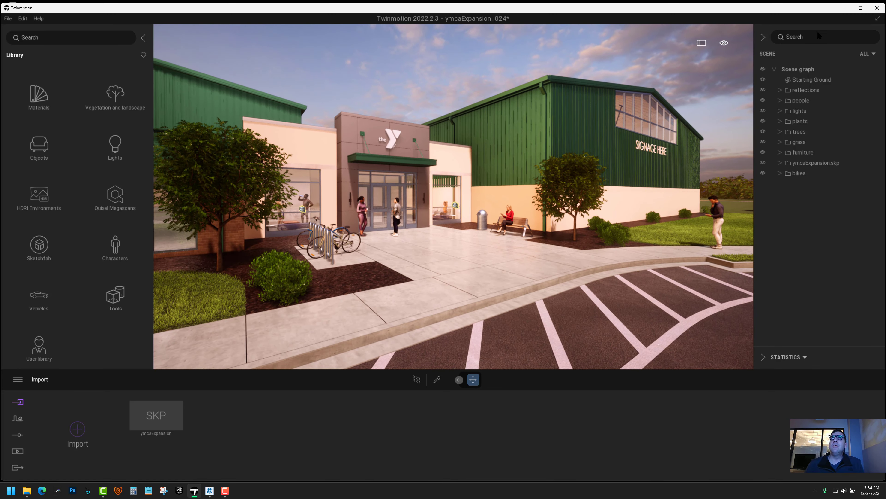
# - Switch to the ymcaExpansion model in SketchUp and show the front entrance facade
pyautogui.click(844, 8)
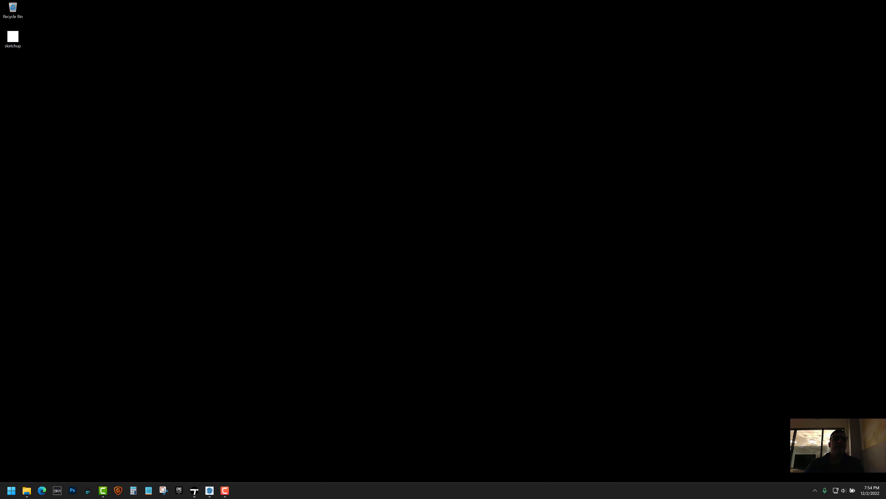
pyautogui.click(210, 490)
pyautogui.moveTo(392, 283)
pyautogui.mouseDown(button='middle')
pyautogui.moveTo(439, 313)
pyautogui.moveTo(372, 376)
pyautogui.moveTo(343, 386)
pyautogui.moveTo(410, 325)
pyautogui.moveTo(391, 328)
pyautogui.moveTo(399, 356)
pyautogui.mouseUp(button='middle')
pyautogui.scroll(4, 384, 335)
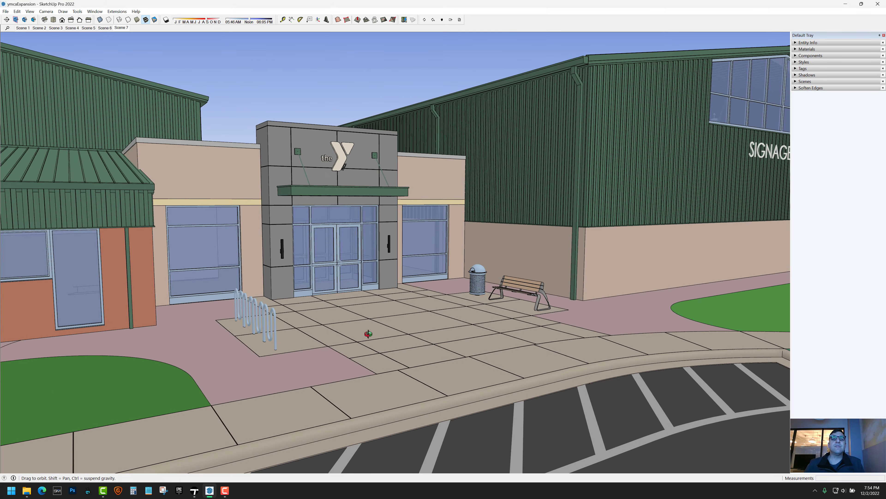
pyautogui.keyDown('shift'); pyautogui.moveTo(423, 303); pyautogui.dragTo(384, 320, button='middle'); pyautogui.keyUp('shift')
pyautogui.moveTo(383, 319); pyautogui.dragTo(429, 310, button='middle')
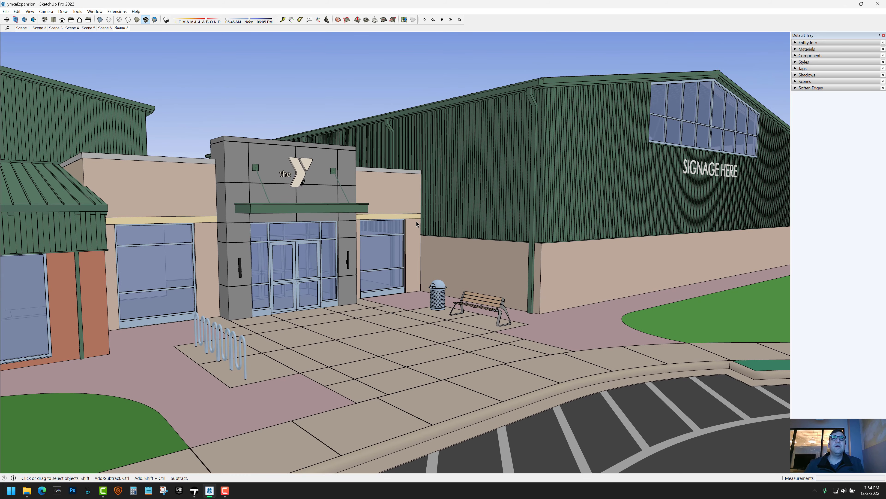
# - Sample the tan material from the upper wall beside the entrance and open it for editing
pyautogui.click(817, 49)
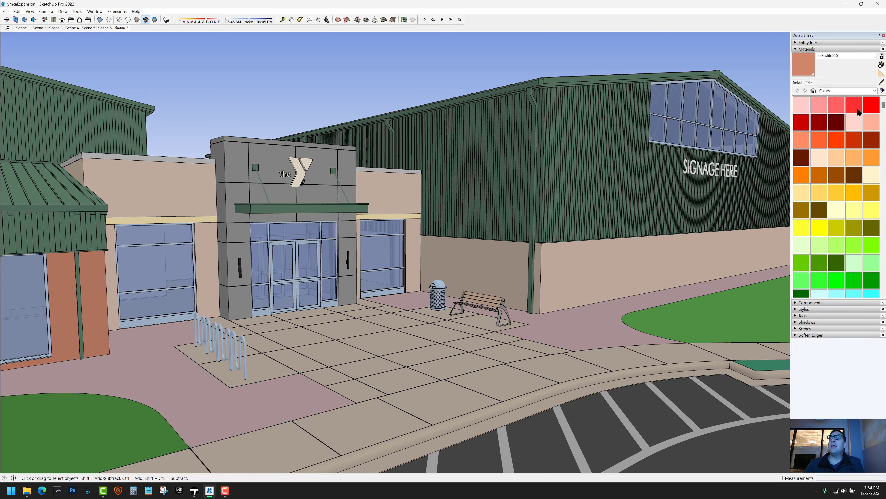
pyautogui.click(882, 83)
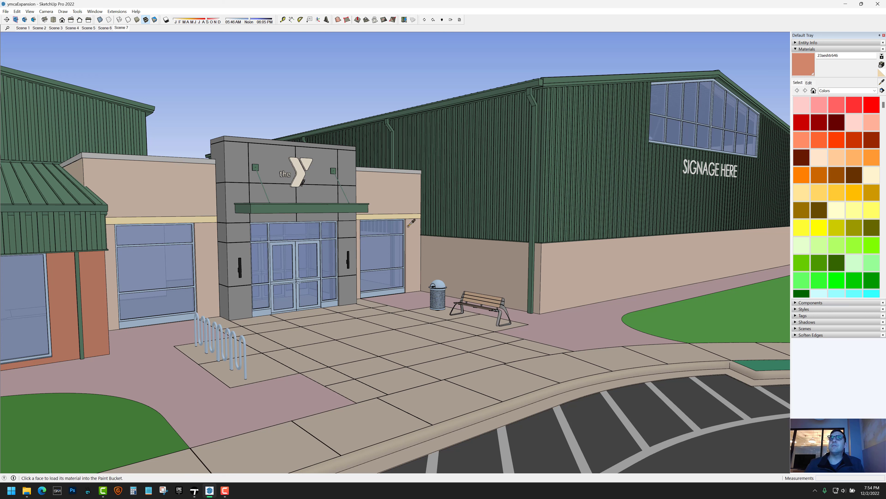
pyautogui.click(387, 188)
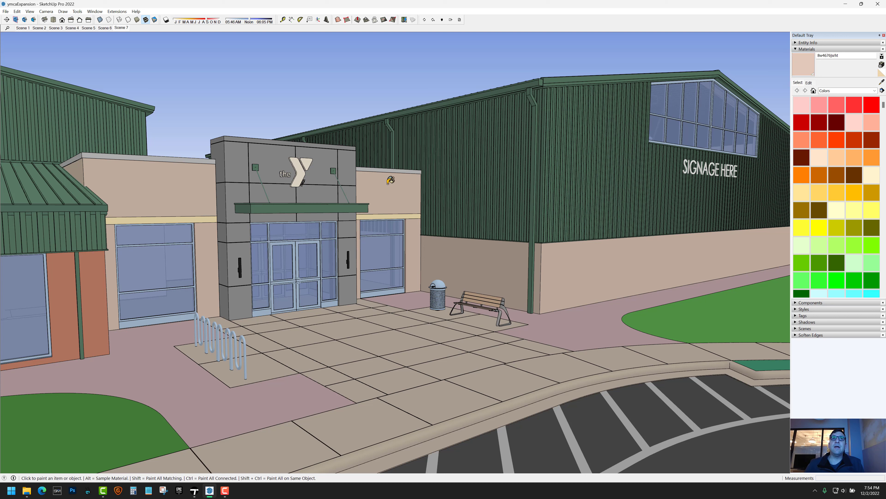
pyautogui.click(809, 82)
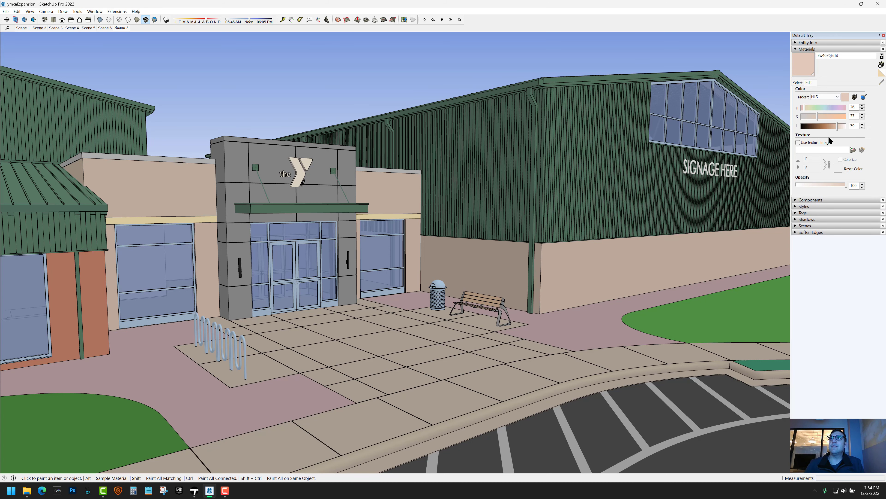
# - Give the sampled wall material the texture image 564275264575.jpg from the "other" folder in Downloads
pyautogui.click(798, 143)
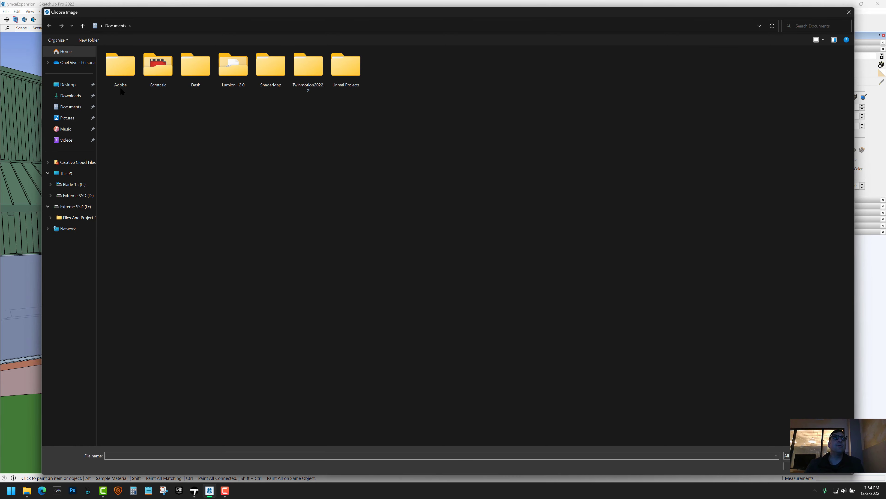
pyautogui.click(70, 95)
pyautogui.doubleClick(127, 74)
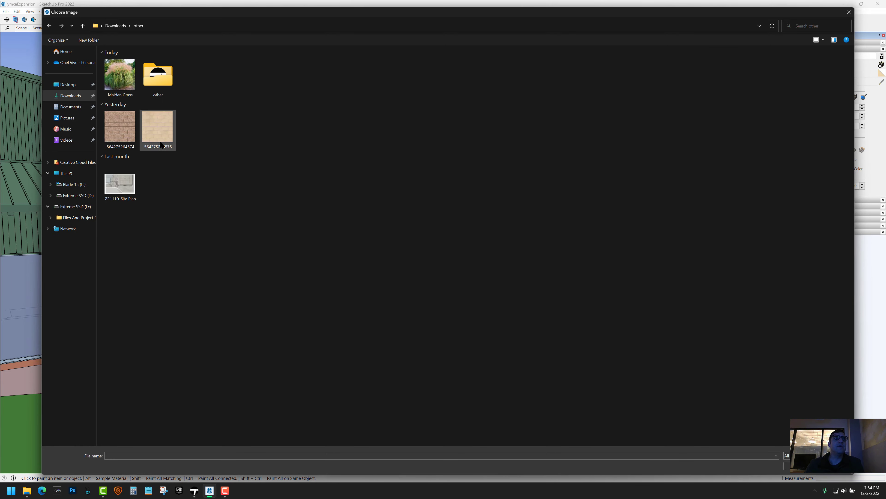
pyautogui.doubleClick(161, 127)
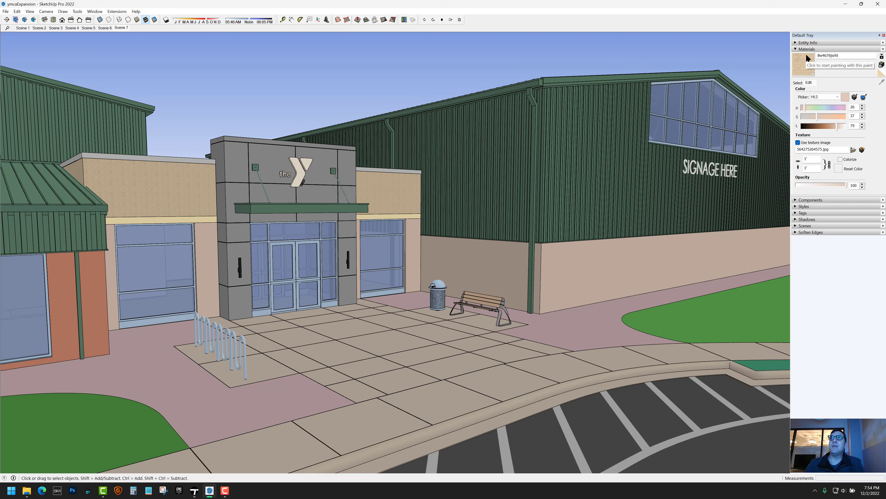
# - Copy the size 6' 1 11/16" from the texture text file in the "other" folder and set it as the texture's width
pyautogui.click(27, 490)
pyautogui.doubleClick(135, 89)
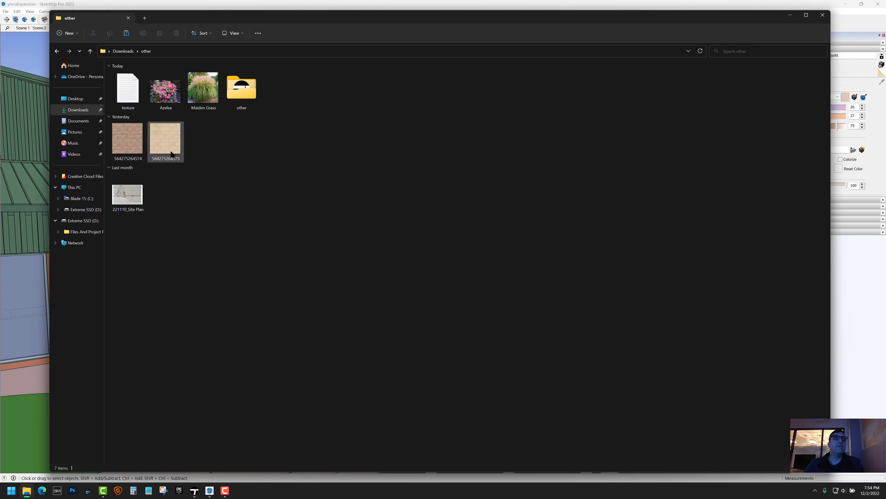
pyautogui.doubleClick(127, 88)
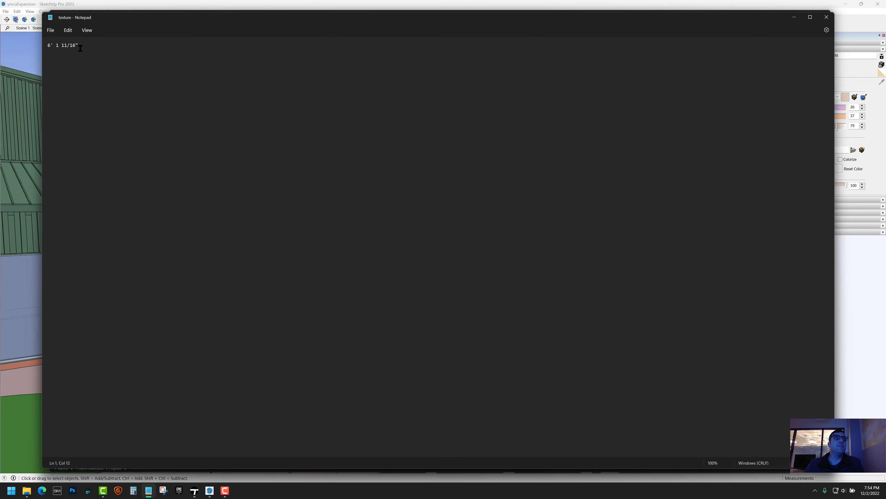
pyautogui.moveTo(81, 48); pyautogui.dragTo(48, 48)
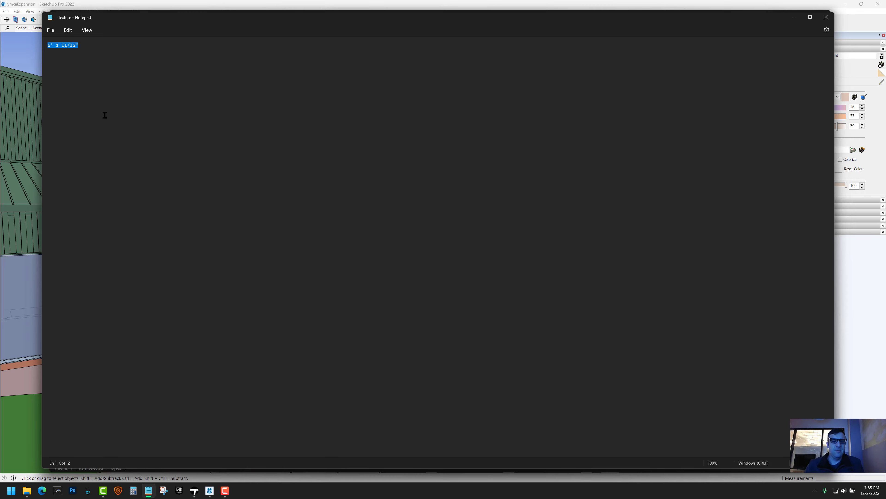
pyautogui.click(794, 17)
pyautogui.click(795, 17)
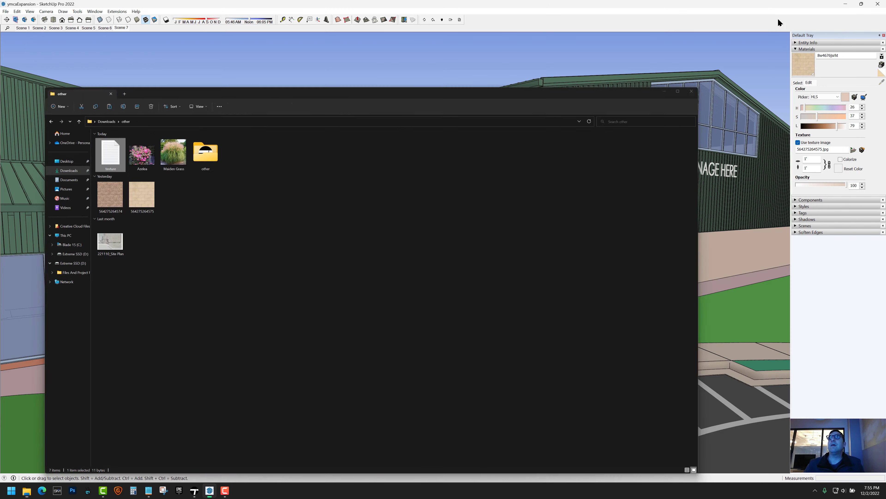
pyautogui.click(805, 160)
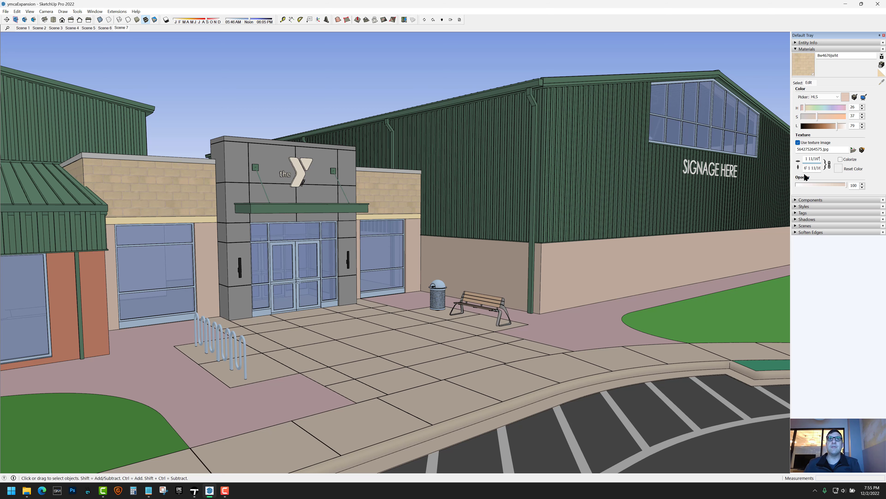
# - Open the group containing the block wall above the window beside the entrance for editing
pyautogui.scroll(10, 408, 188)
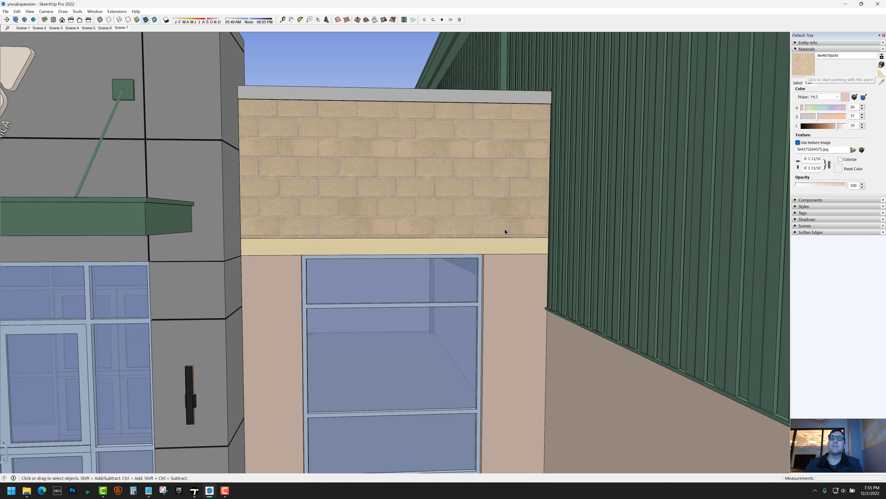
pyautogui.scroll(-2, 482, 230)
pyautogui.moveTo(299, 265); pyautogui.dragTo(466, 237, button='middle')
pyautogui.scroll(-2, 339, 262)
pyautogui.scroll(-2, 466, 237)
pyautogui.moveTo(466, 238); pyautogui.dragTo(452, 260, button='middle')
pyautogui.scroll(10, 452, 259)
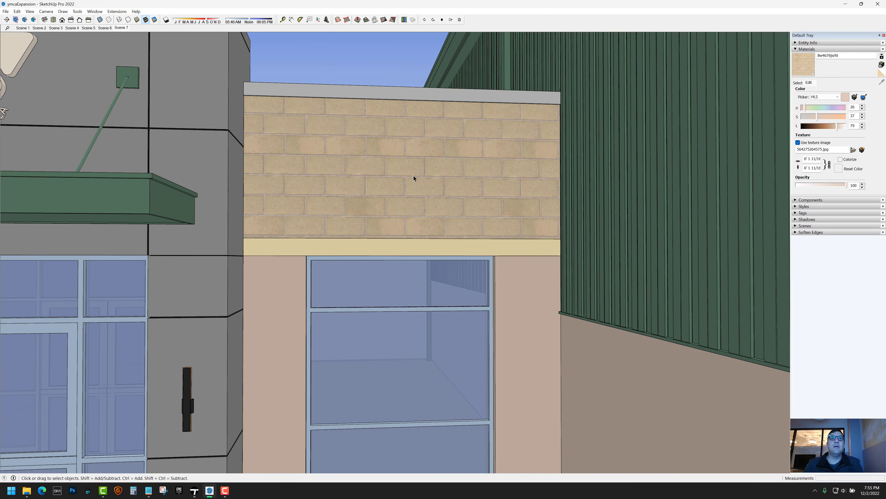
pyautogui.doubleClick(413, 175)
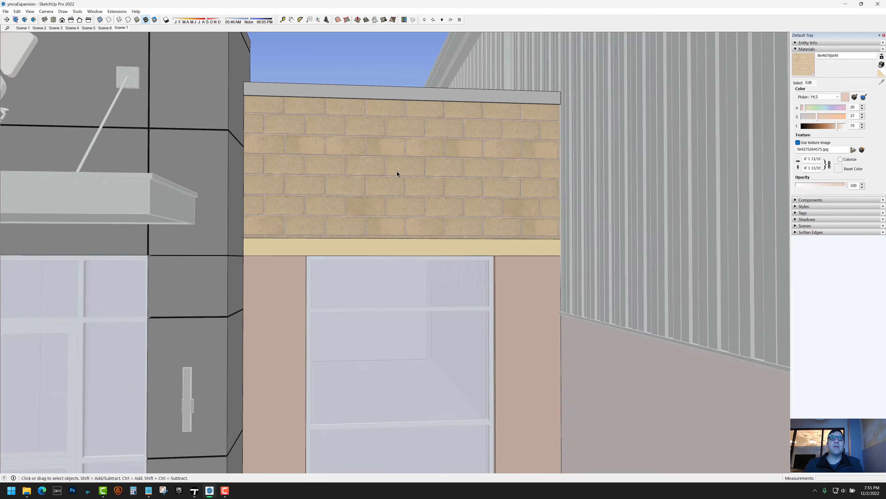
pyautogui.tripleClick(375, 162)
pyautogui.moveTo(343, 166); pyautogui.dragTo(360, 198, button='middle')
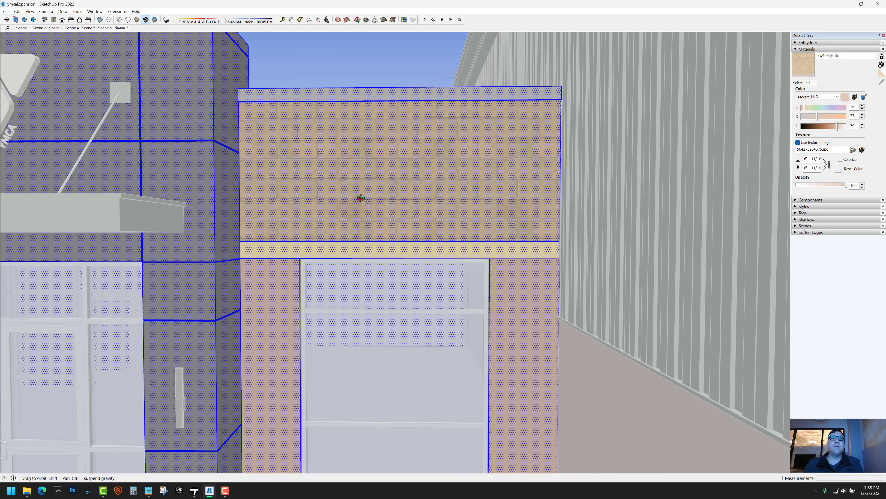
# - Reposition the block texture on the upper wall face so its courses line up with the band above the window
pyautogui.click(372, 160)
pyautogui.rightClick(372, 161)
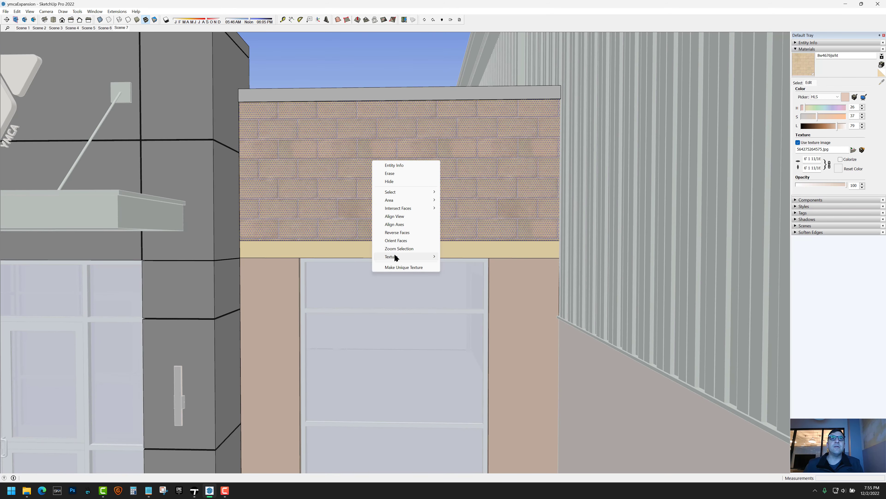
pyautogui.moveTo(395, 256)
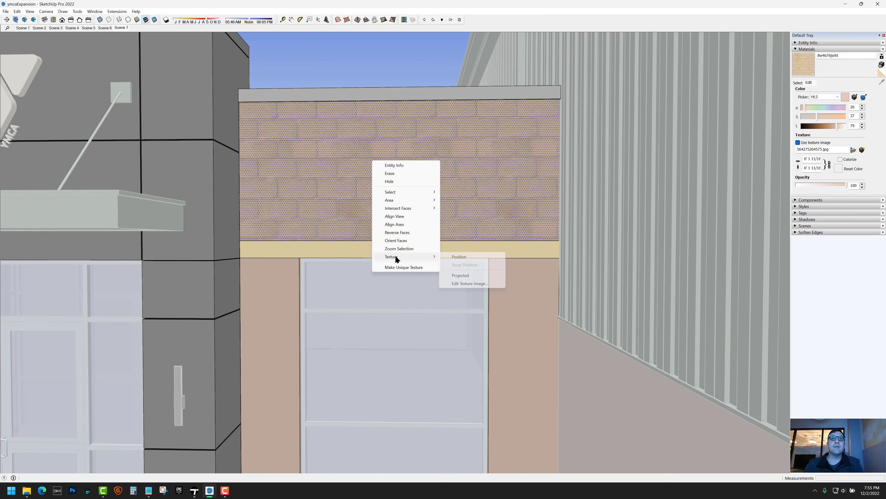
pyautogui.click(459, 257)
pyautogui.scroll(2, 434, 198)
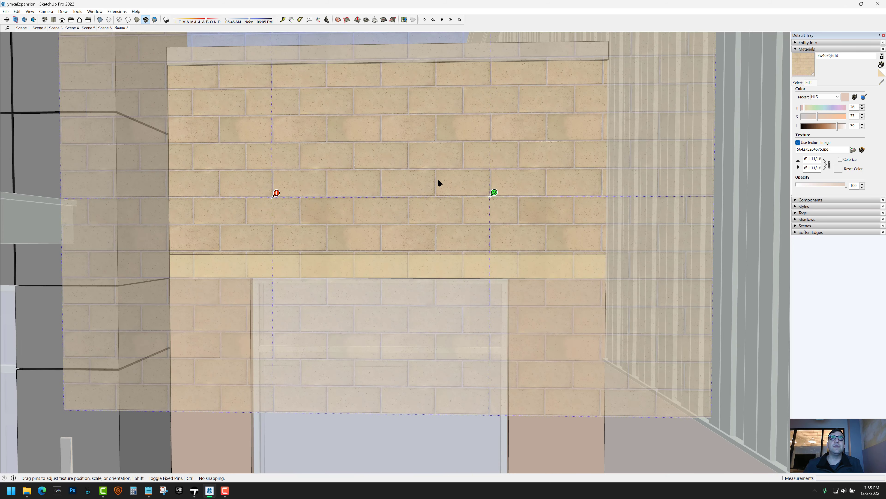
pyautogui.moveTo(438, 178); pyautogui.dragTo(442, 184)
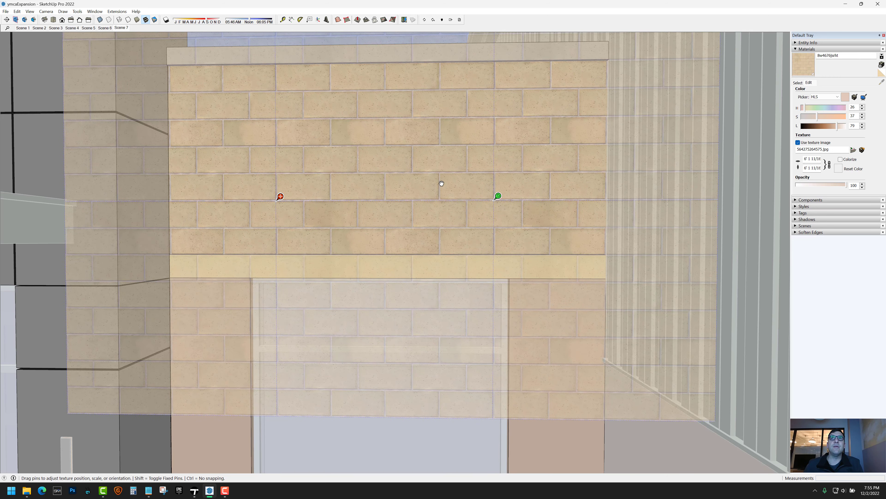
pyautogui.scroll(-2, 439, 183)
pyautogui.press('Return')
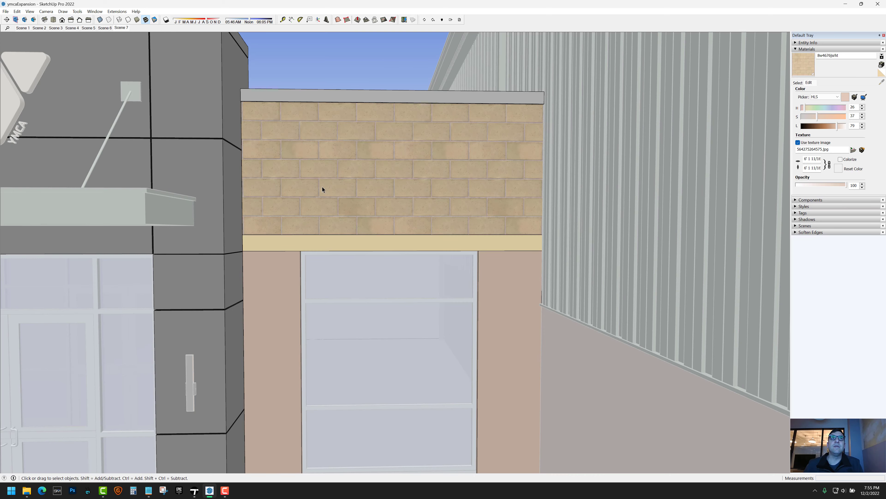
# - Sample the block material from the upper wall beside the entrance
pyautogui.scroll(-4, 322, 186)
pyautogui.keyDown('shift'); pyautogui.moveTo(322, 187); pyautogui.dragTo(473, 196, button='middle'); pyautogui.keyUp('shift')
pyautogui.scroll(-1, 472, 195)
pyautogui.click(799, 83)
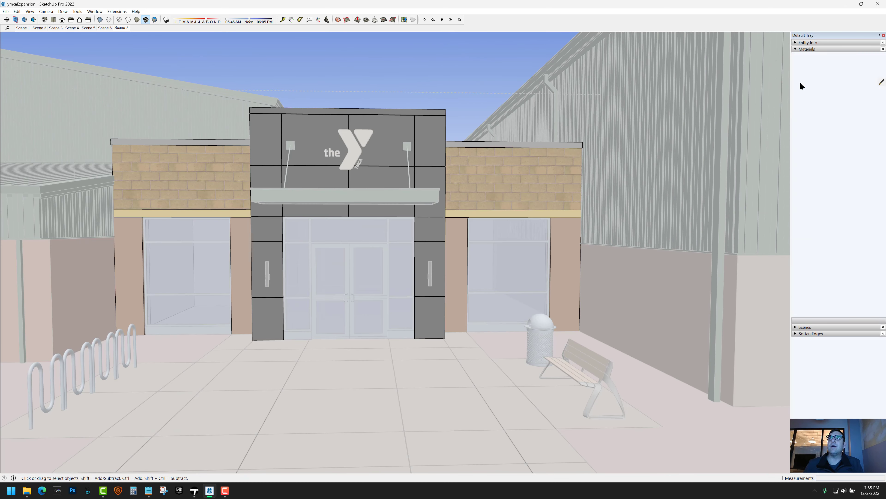
pyautogui.click(881, 82)
pyautogui.click(478, 172)
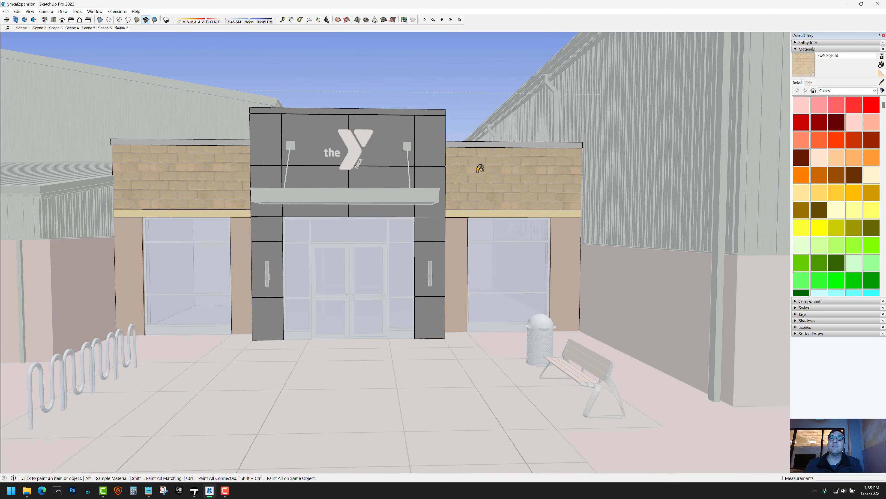
pyautogui.press('space')
# - Reposition the block texture on the upper wall face across the entrance so its joints and courses line up with the wall edge and the band
pyautogui.scroll(4, 201, 183)
pyautogui.keyDown('shift'); pyautogui.moveTo(201, 183); pyautogui.dragTo(402, 231, button='middle'); pyautogui.keyUp('shift')
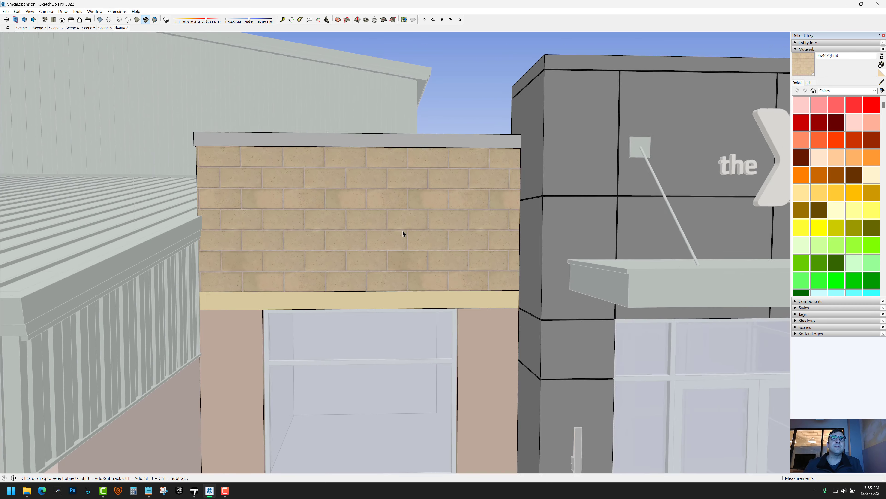
pyautogui.scroll(1, 402, 231)
pyautogui.moveTo(356, 181)
pyautogui.mouseDown(button='middle')
pyautogui.moveTo(350, 178)
pyautogui.moveTo(425, 202)
pyautogui.mouseUp(button='middle')
pyautogui.scroll(2, 259, 139)
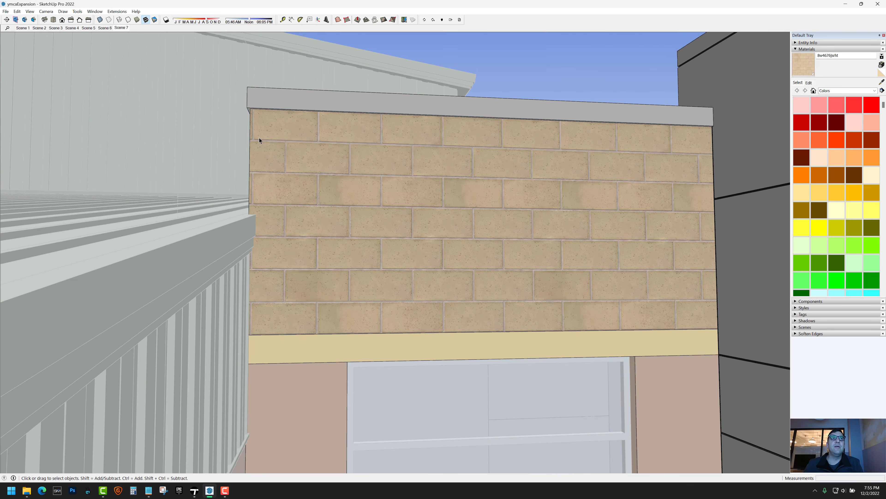
pyautogui.rightClick(284, 134)
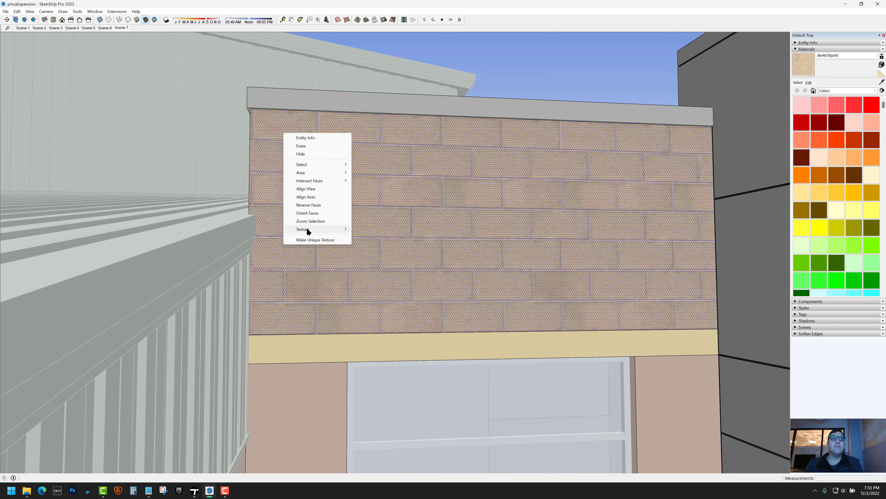
pyautogui.moveTo(307, 228)
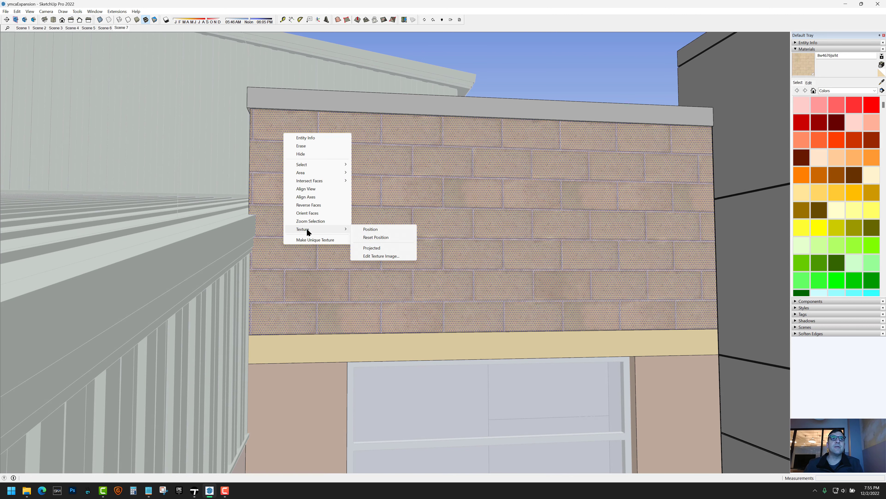
pyautogui.click(370, 230)
pyautogui.moveTo(342, 193); pyautogui.dragTo(340, 194)
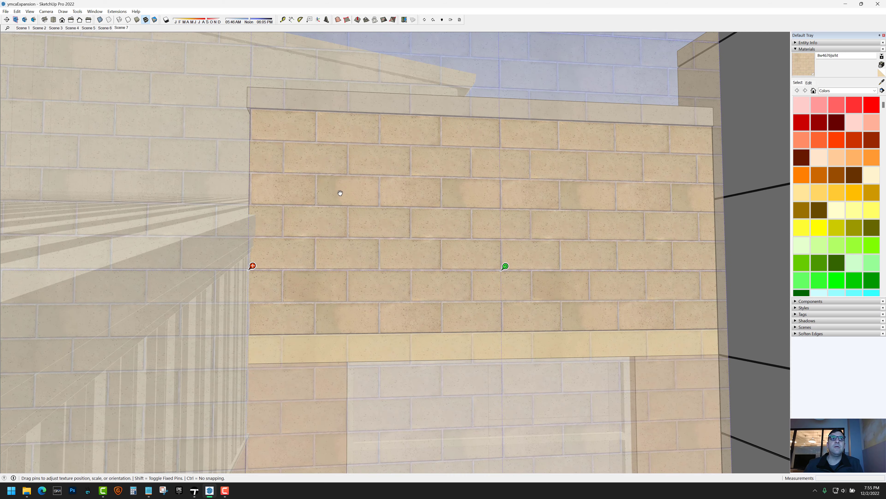
pyautogui.scroll(-5, 350, 206)
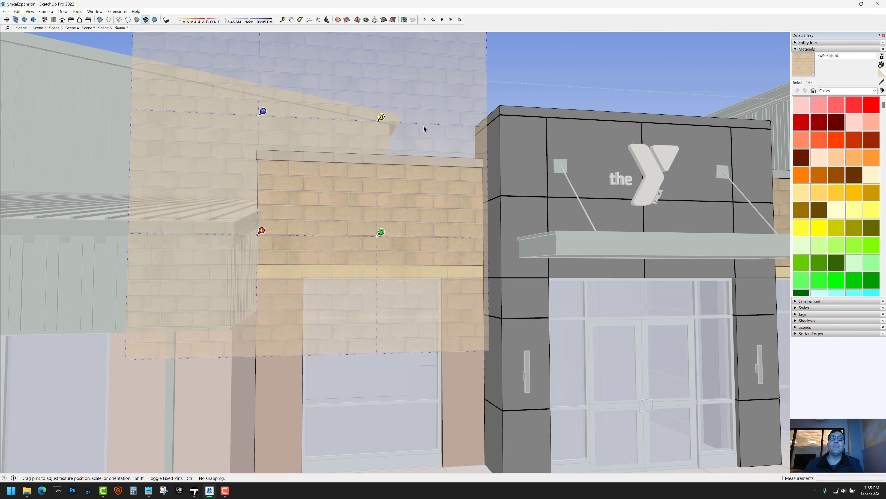
pyautogui.click(423, 126)
pyautogui.click(424, 126)
# - Sample the plain material of the lower side wall behind the bench, beneath the green metal siding
pyautogui.scroll(-4, 377, 227)
pyautogui.moveTo(377, 226); pyautogui.dragTo(343, 275, button='middle')
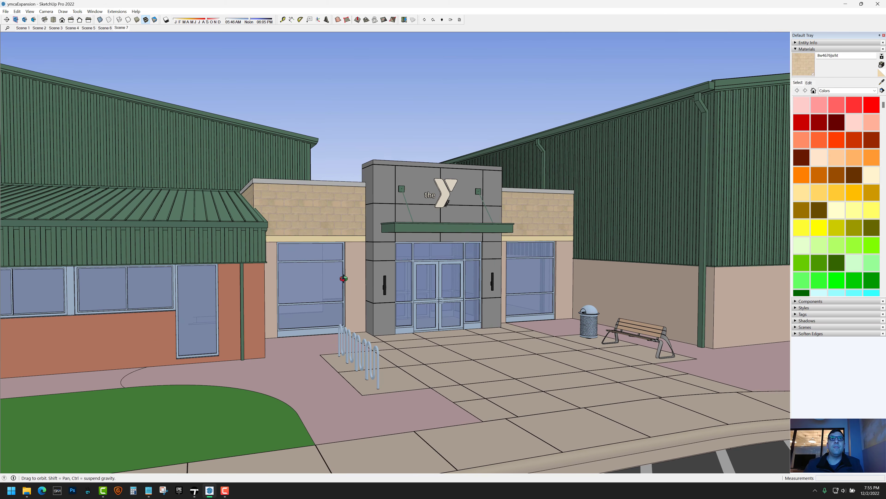
pyautogui.keyDown('shift'); pyautogui.moveTo(463, 286); pyautogui.dragTo(370, 271, button='middle'); pyautogui.keyUp('shift')
pyautogui.scroll(4, 370, 271)
pyautogui.keyDown('shift'); pyautogui.moveTo(527, 255); pyautogui.dragTo(394, 276, button='middle'); pyautogui.keyUp('shift')
pyautogui.scroll(2, 394, 275)
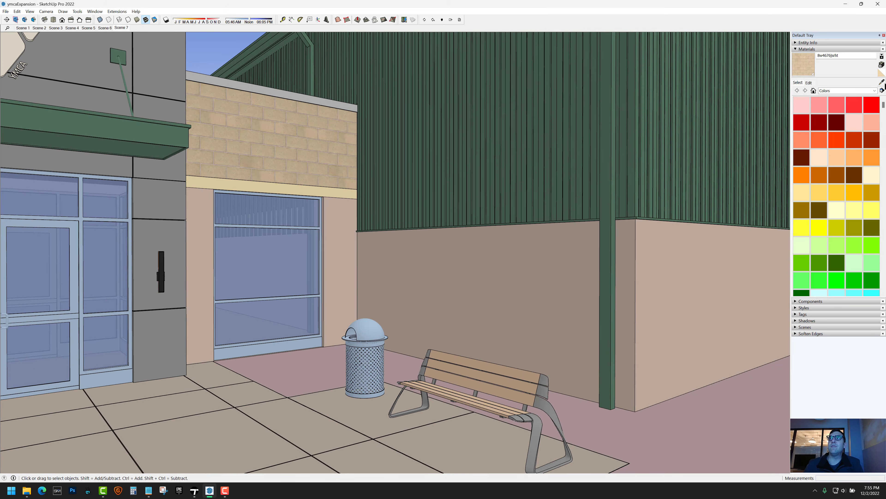
pyautogui.click(880, 83)
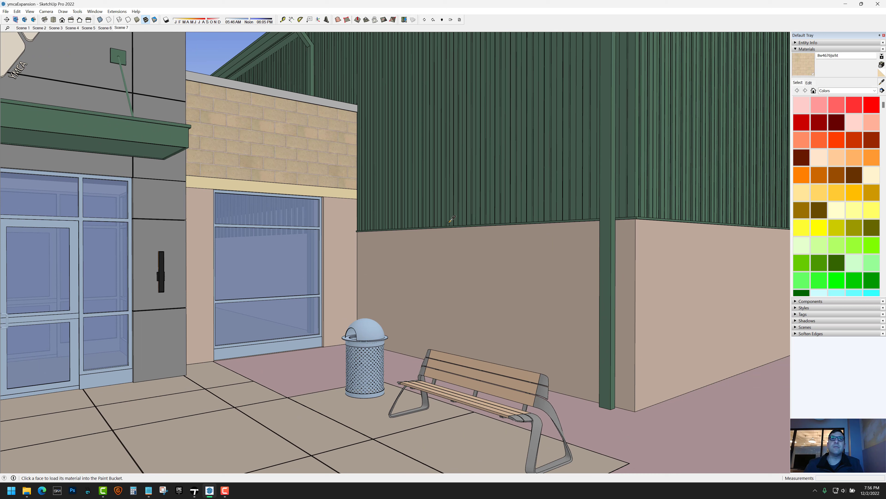
pyautogui.click(389, 254)
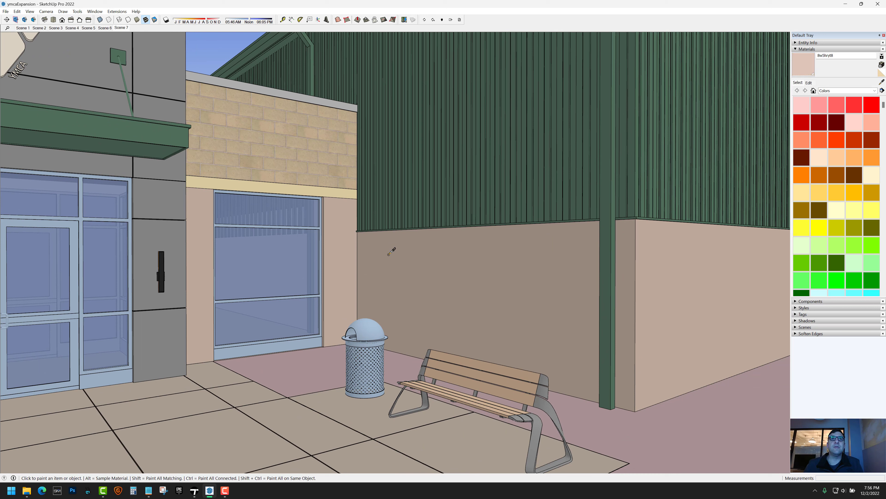
# - Give the lower wall material the texture image 564275264574.jpg from the "other" folder in Downloads, sized 6' 1 11/16"
pyautogui.click(808, 82)
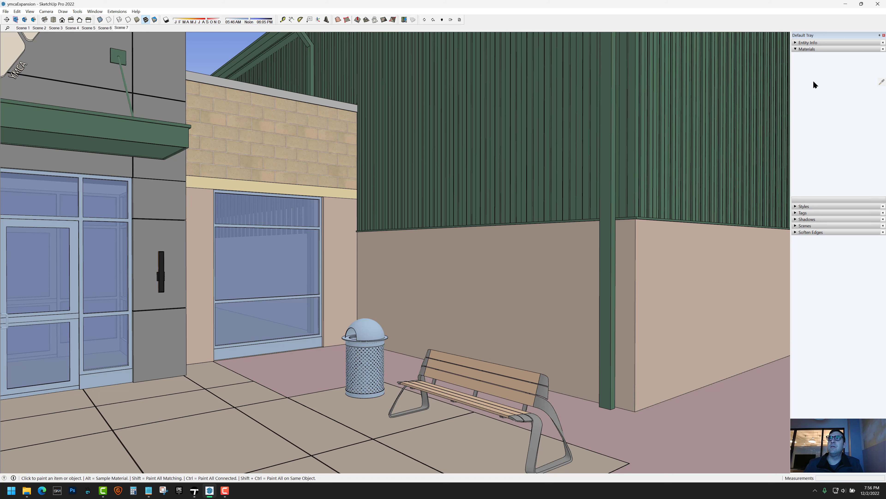
pyautogui.click(798, 143)
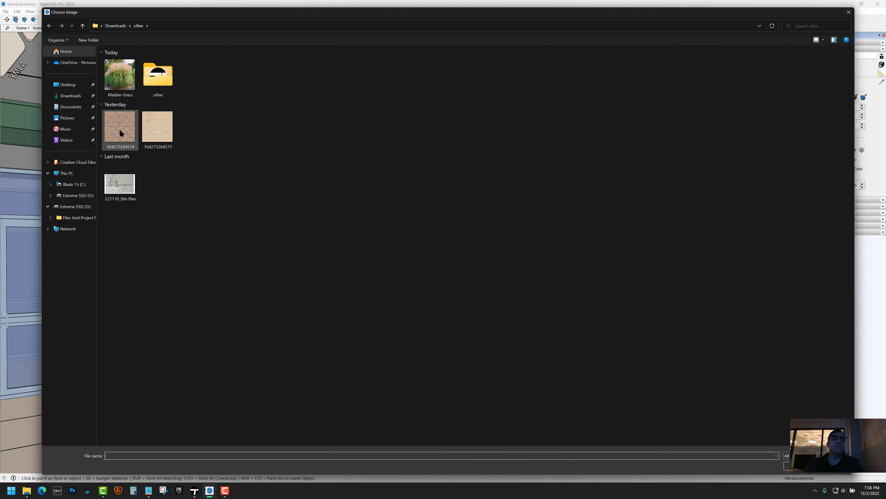
pyautogui.doubleClick(118, 126)
pyautogui.click(384, 234)
pyautogui.moveTo(386, 233); pyautogui.dragTo(421, 288, button='middle')
pyautogui.scroll(5, 583, 349)
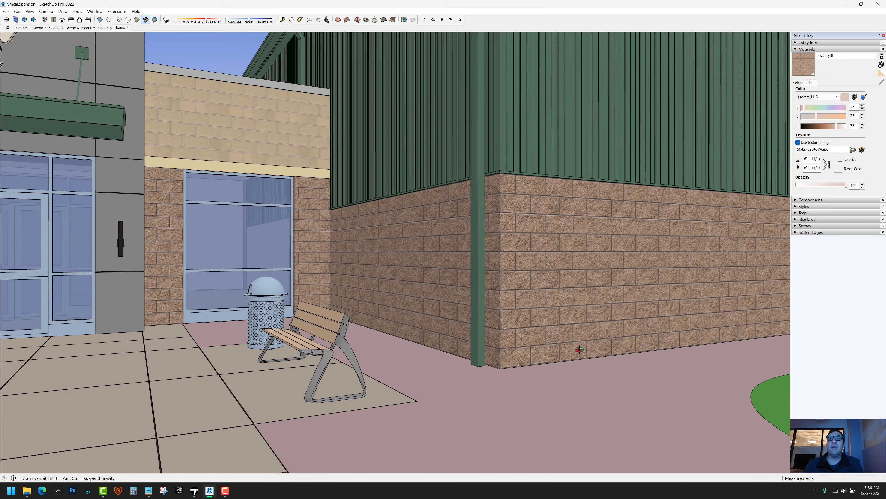
# - Lighten the lower walls' block material by setting its saturation to 41 and lightness to 81
pyautogui.scroll(-3, 578, 351)
pyautogui.scroll(-5, 427, 311)
pyautogui.scroll(3, 550, 294)
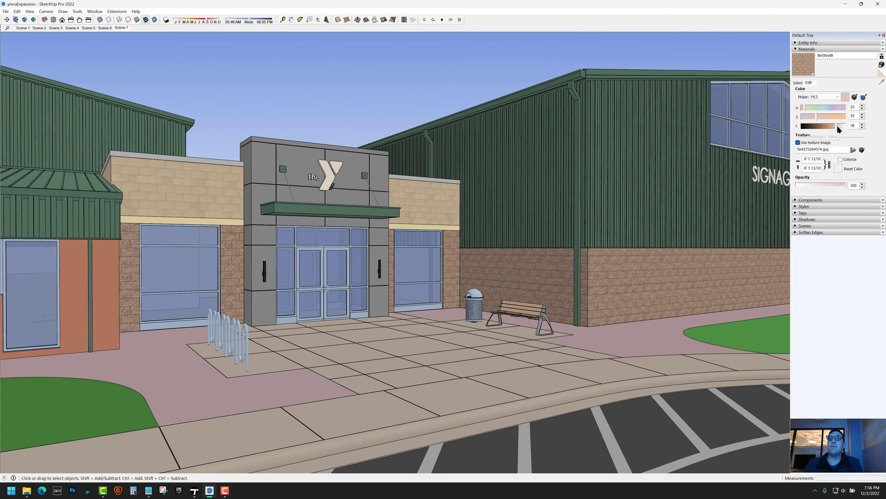
pyautogui.click(837, 126)
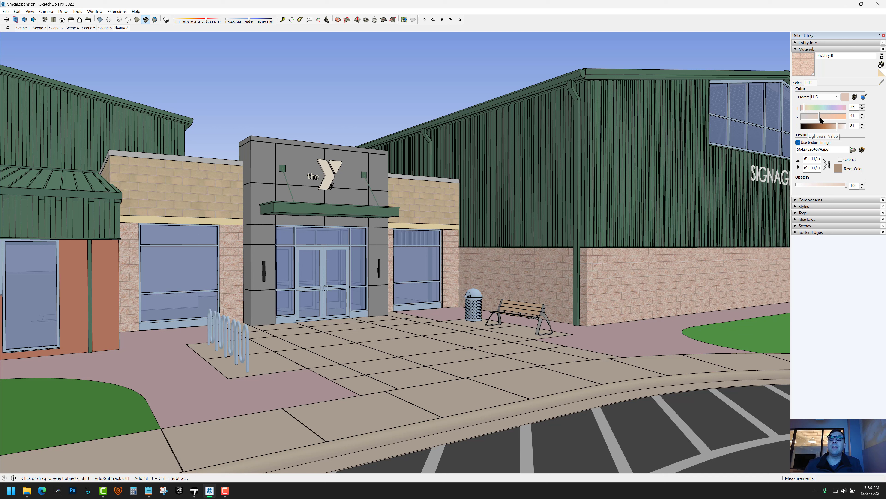
pyautogui.moveTo(633, 210); pyautogui.dragTo(633, 204, button='middle')
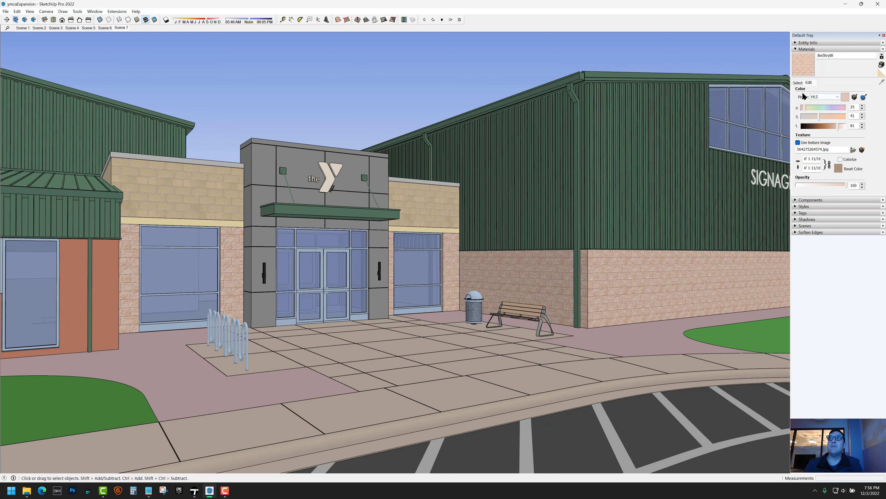
# - Sample the upper wall's block material and adjust its colour to hue 36, saturation 38 and lightness 79
pyautogui.click(799, 83)
pyautogui.click(881, 83)
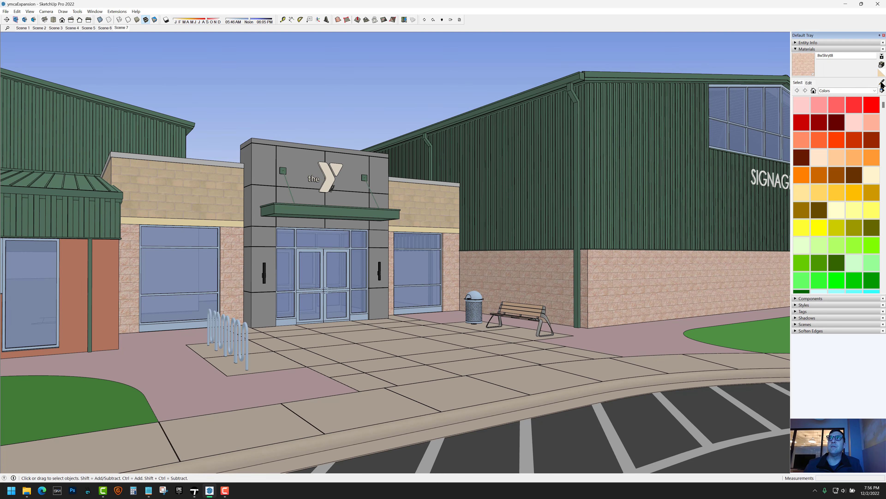
pyautogui.click(430, 197)
pyautogui.click(810, 83)
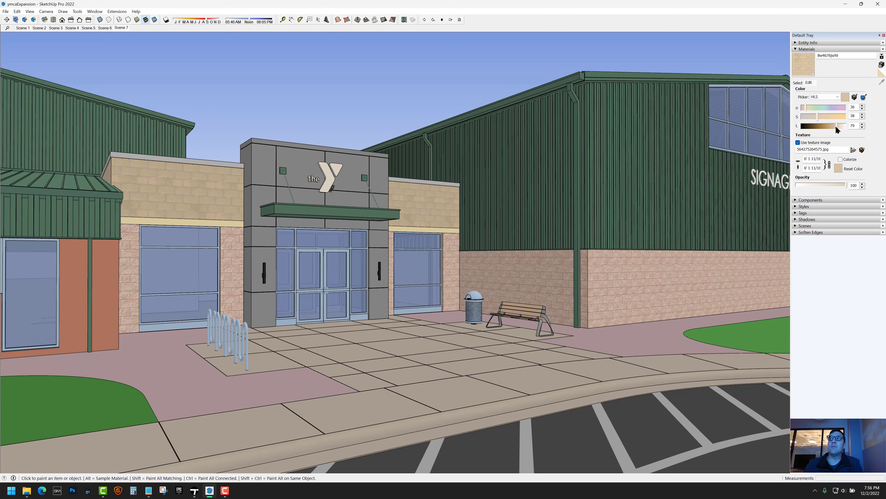
pyautogui.moveTo(472, 272); pyautogui.dragTo(421, 269, button='middle')
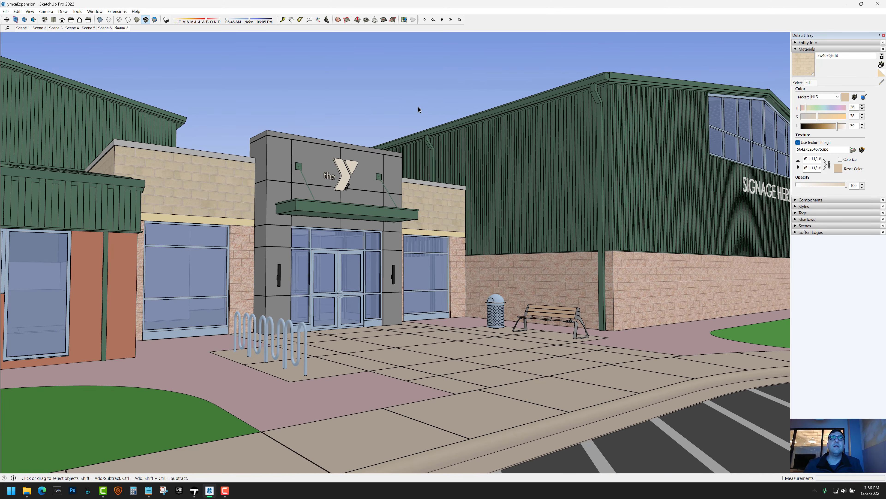
pyautogui.moveTo(419, 110); pyautogui.dragTo(409, 120, button='middle')
pyautogui.click(798, 82)
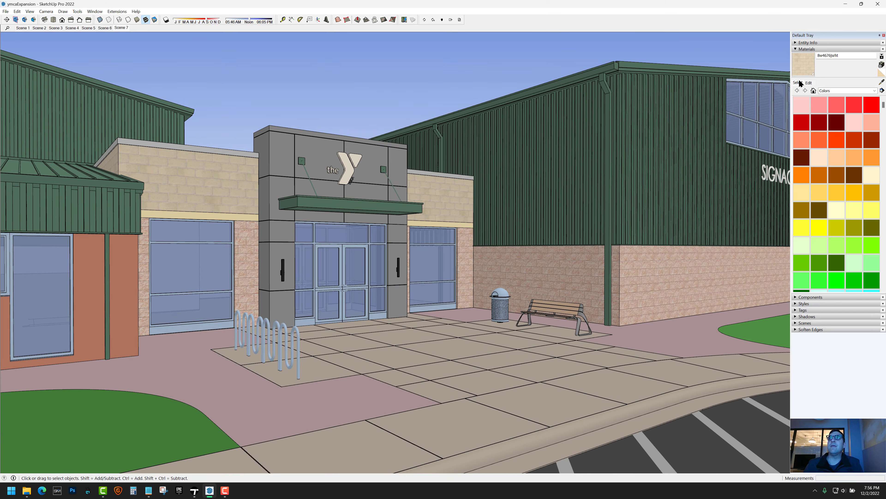
pyautogui.click(801, 49)
# - Frame the entrance from the parking side and save the SketchUp model
pyautogui.moveTo(523, 237); pyautogui.dragTo(435, 297, button='middle')
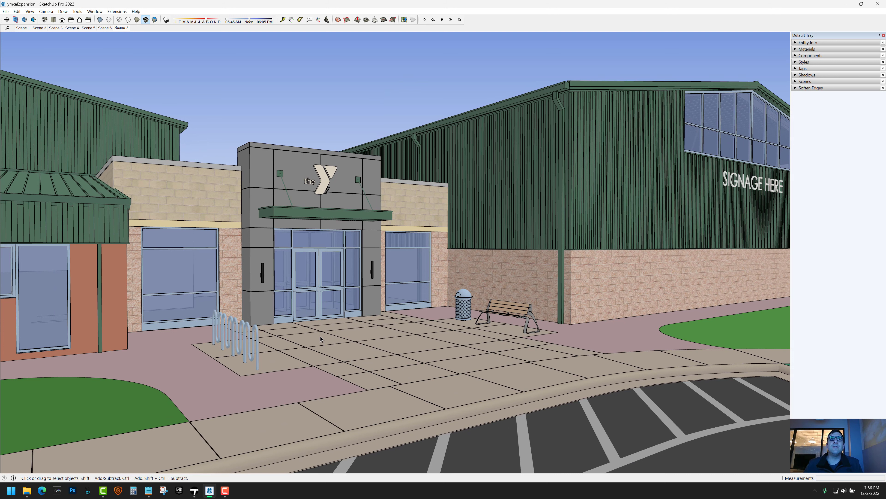
pyautogui.keyDown('shift'); pyautogui.moveTo(318, 335); pyautogui.dragTo(324, 334, button='middle'); pyautogui.keyUp('shift')
pyautogui.click(6, 11)
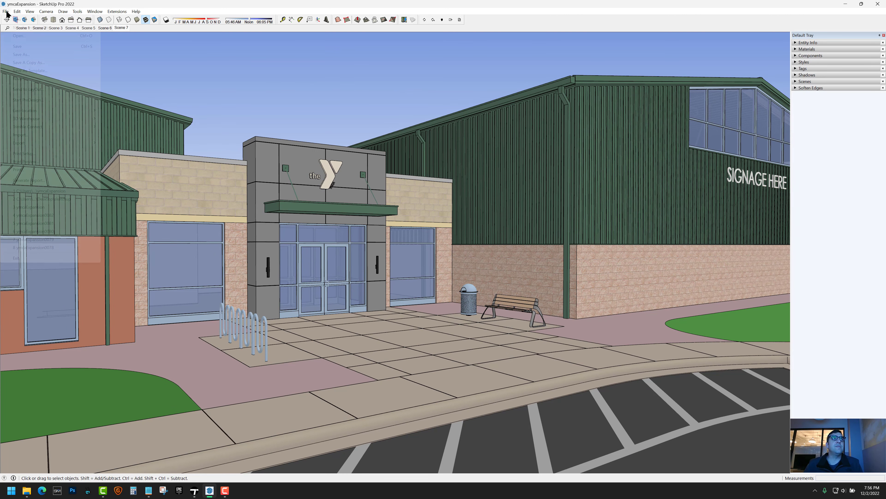
pyautogui.click(17, 46)
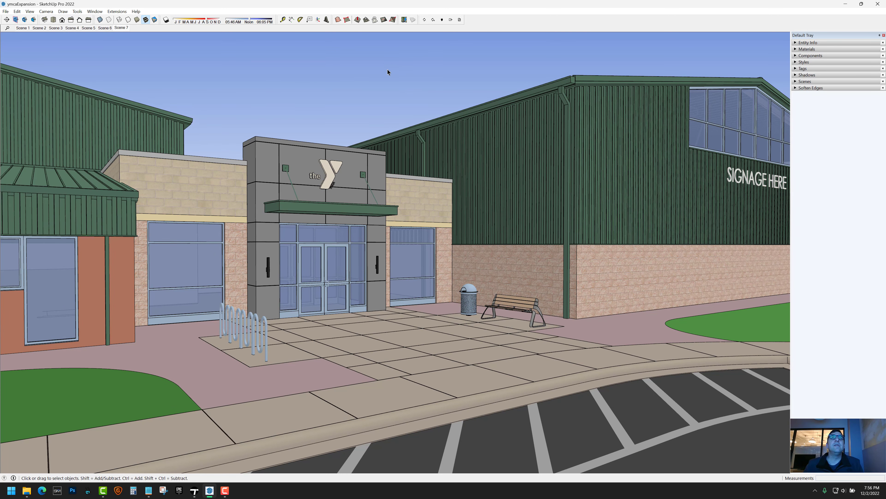
# - Switch to Twinmotion and reload the imported ymcaExpansion SketchUp model
pyautogui.click(845, 4)
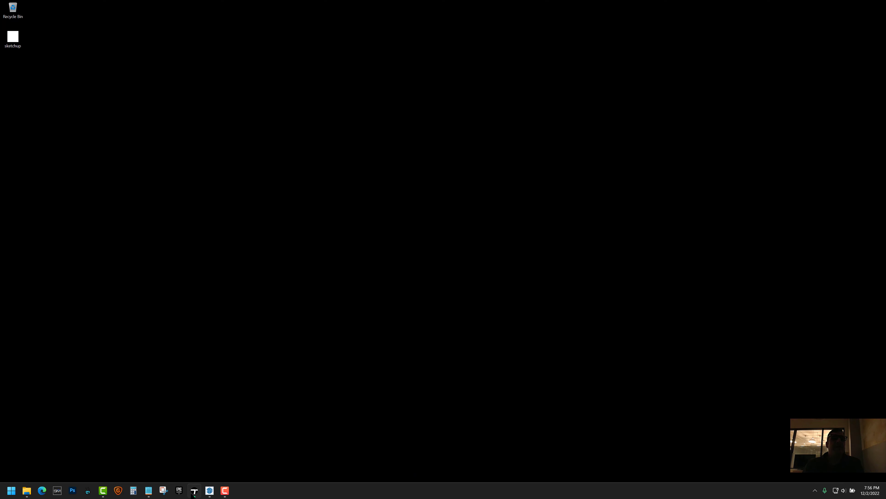
pyautogui.click(195, 491)
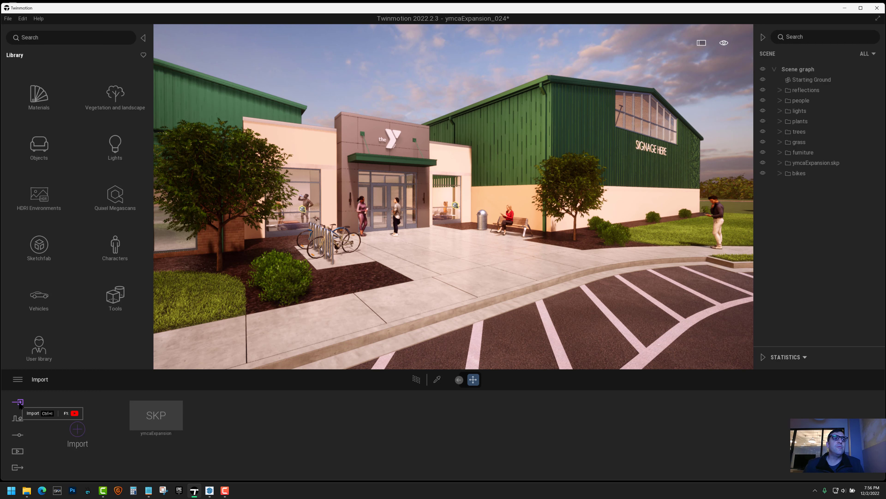
pyautogui.moveTo(155, 405)
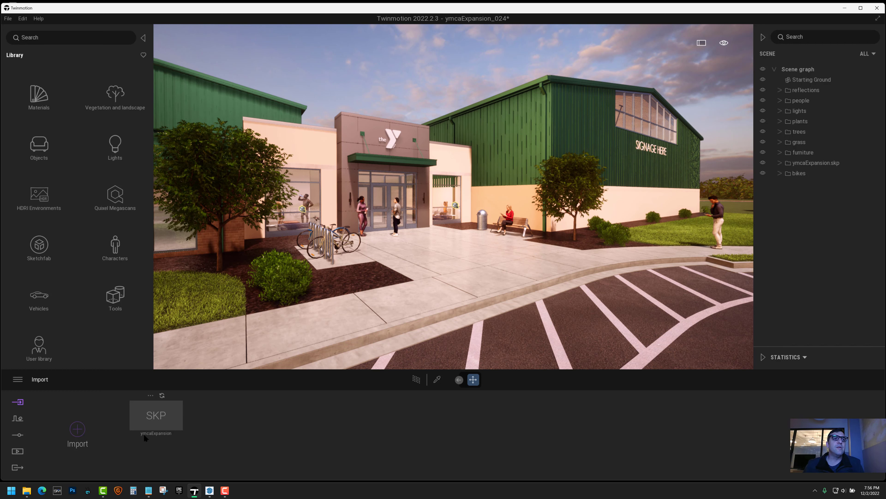
pyautogui.click(162, 396)
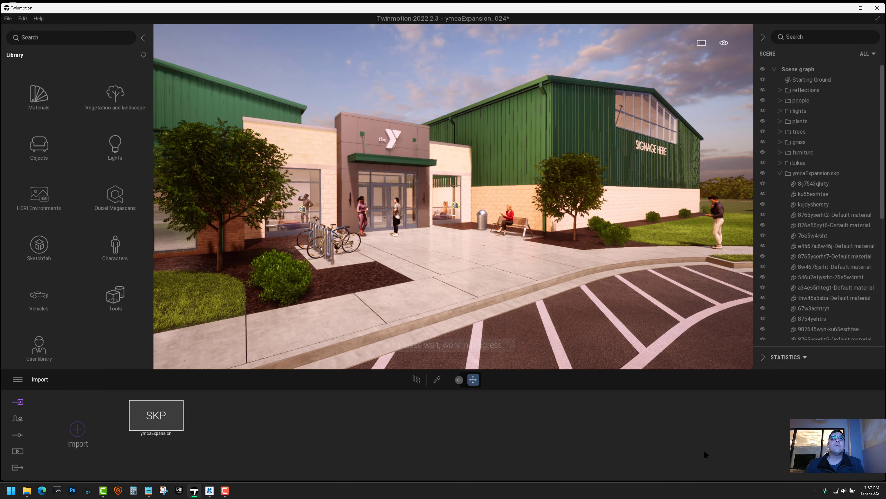
# - Examine the block textures up close on the walls around the window beside the entrance
pyautogui.press('w')
pyautogui.moveTo(492, 244)
pyautogui.mouseDown(button='right')
pyautogui.moveTo(499, 241)
pyautogui.moveTo(490, 231)
pyautogui.moveTo(492, 246)
pyautogui.mouseUp(button='right')
pyautogui.press('w')
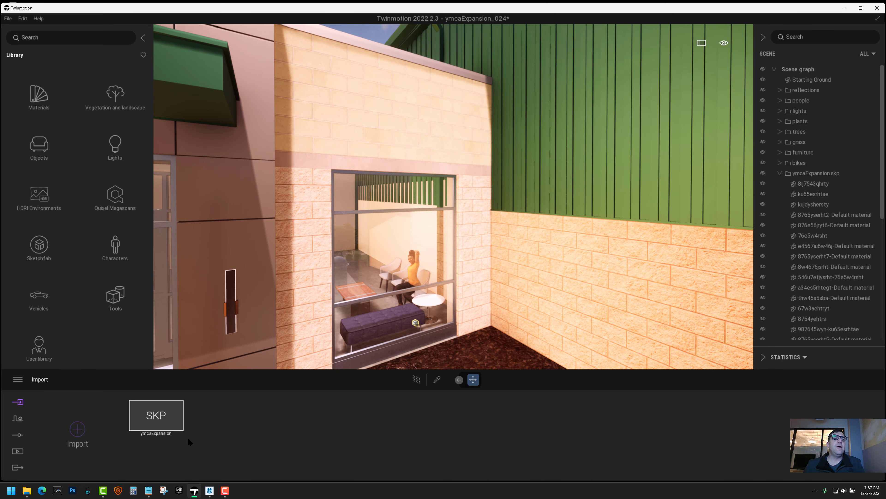
# - Switch to File Explorer, open the ymcaExpansion_extracted_textures folder in Downloads and show its files as large thumbnails
pyautogui.click(28, 490)
pyautogui.click(123, 51)
pyautogui.click(174, 94)
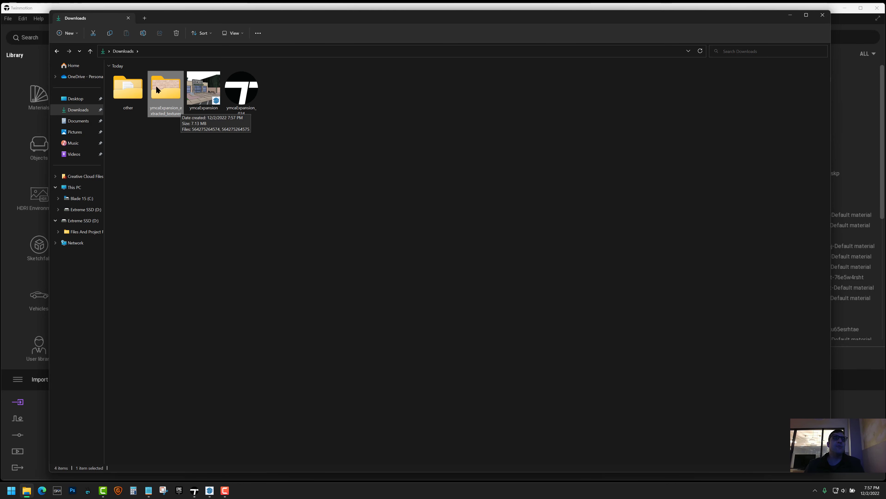
pyautogui.click(242, 89)
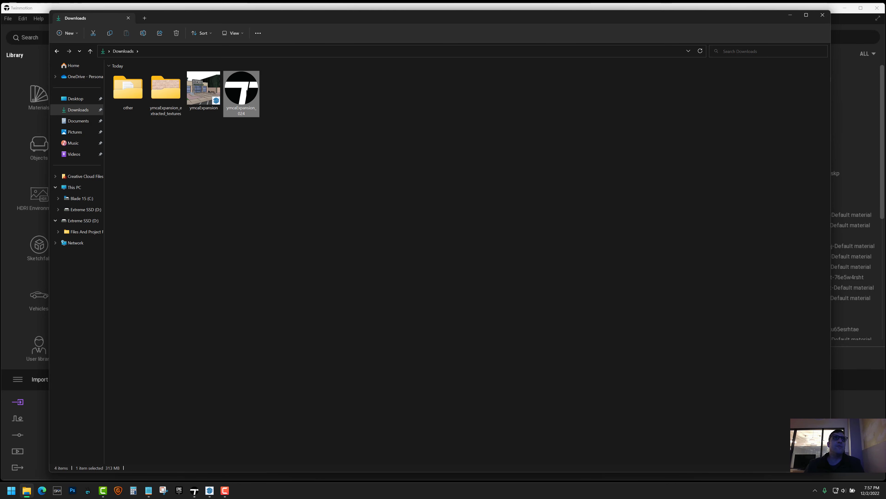
pyautogui.click(176, 102)
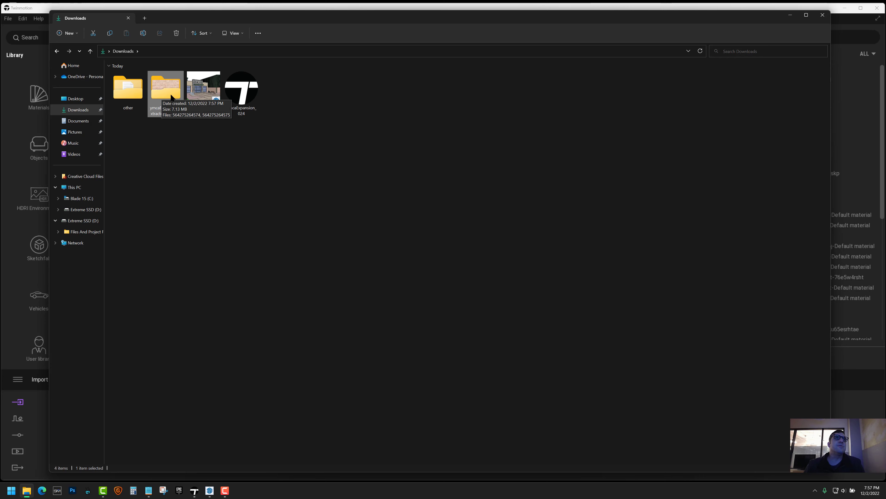
pyautogui.doubleClick(168, 88)
pyautogui.rightClick(180, 134)
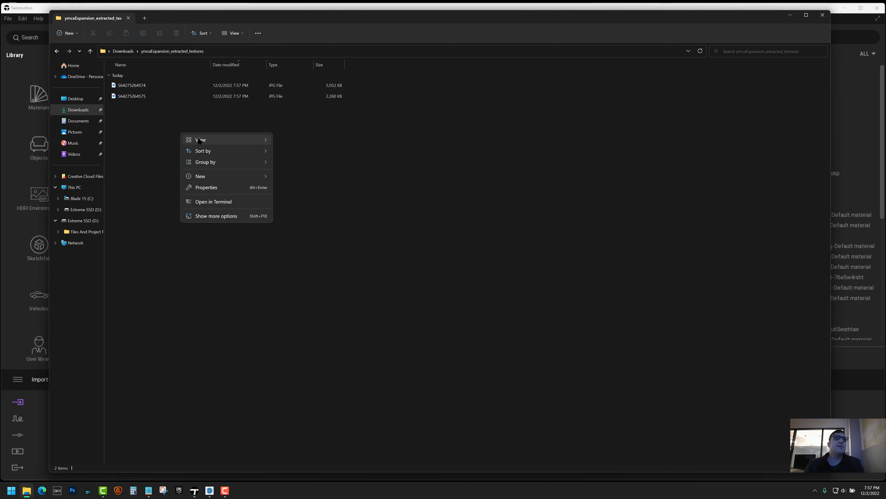
pyautogui.moveTo(208, 141)
pyautogui.click(307, 151)
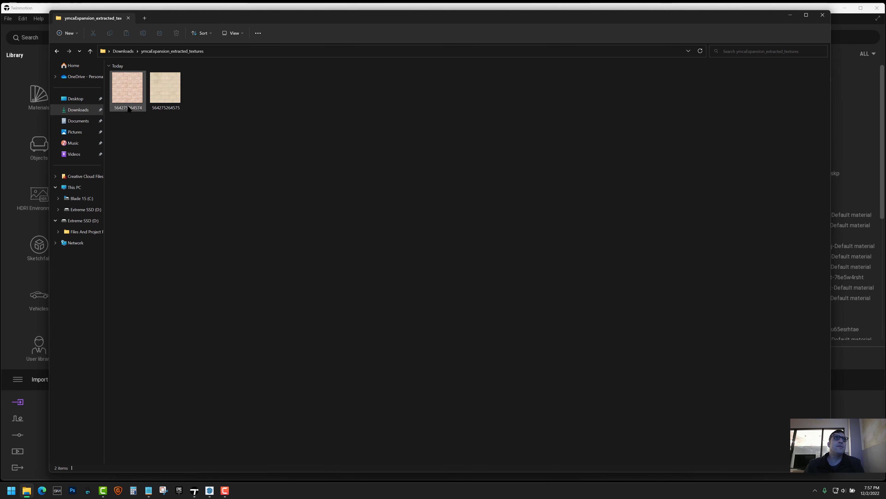
# - Return to the Downloads folder and review the ymcaExpansion project files and extracted textures folder stored together
pyautogui.hotkey('alt', 'Left')
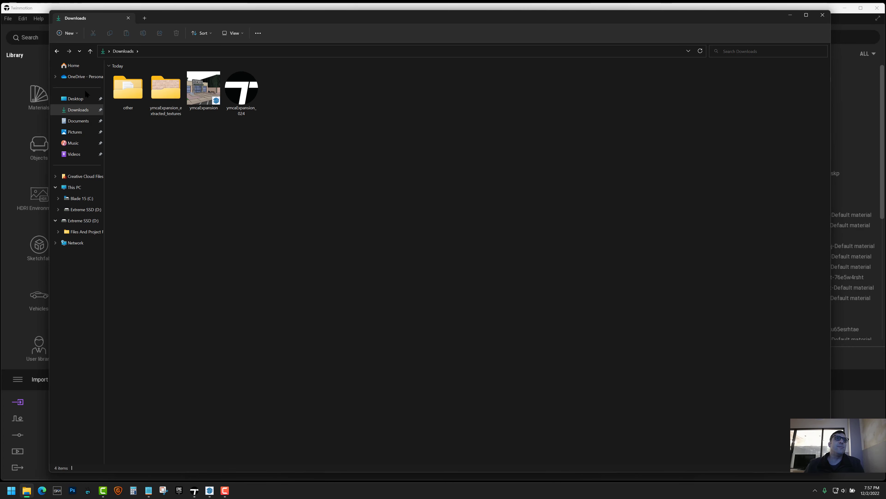
pyautogui.click(242, 98)
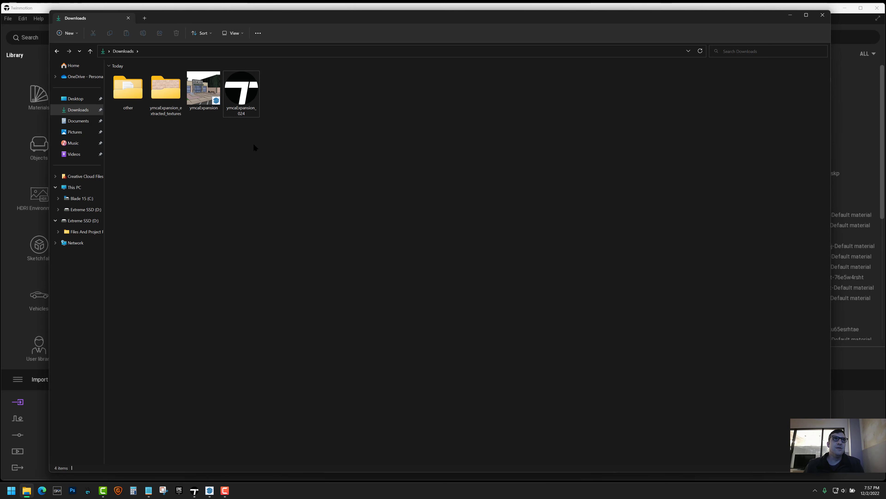
pyautogui.moveTo(253, 144); pyautogui.dragTo(165, 105)
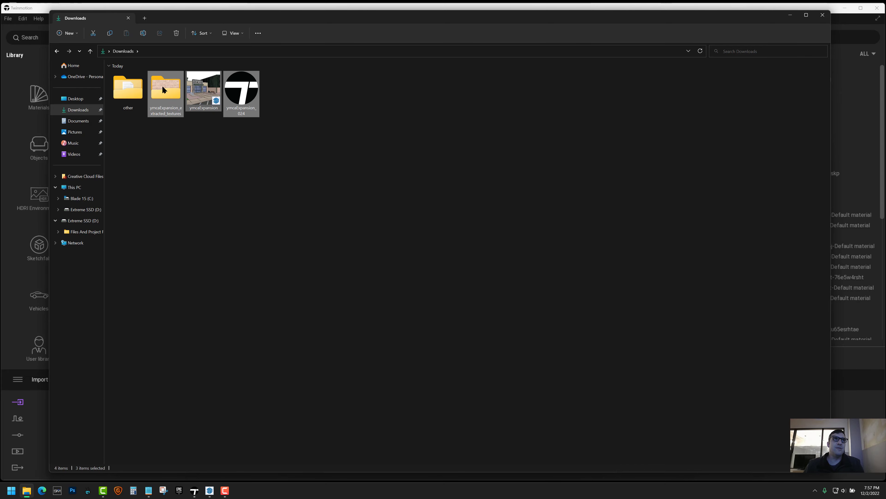
pyautogui.click(172, 142)
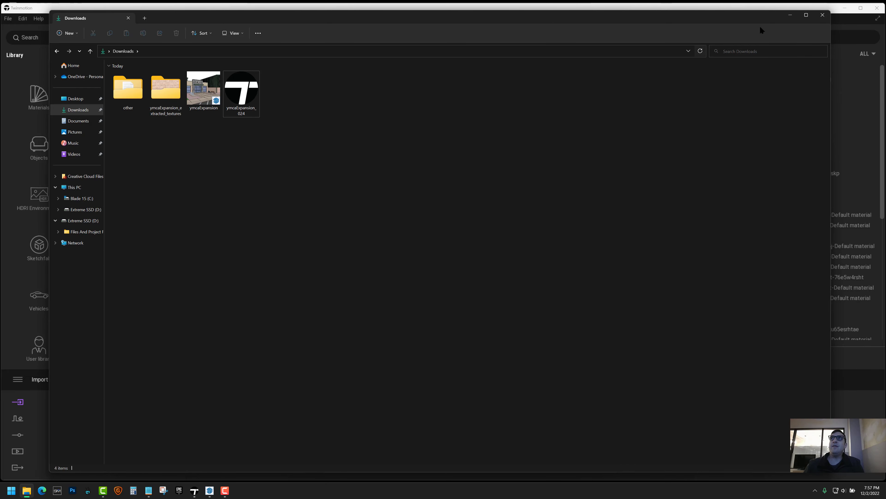
pyautogui.click(790, 14)
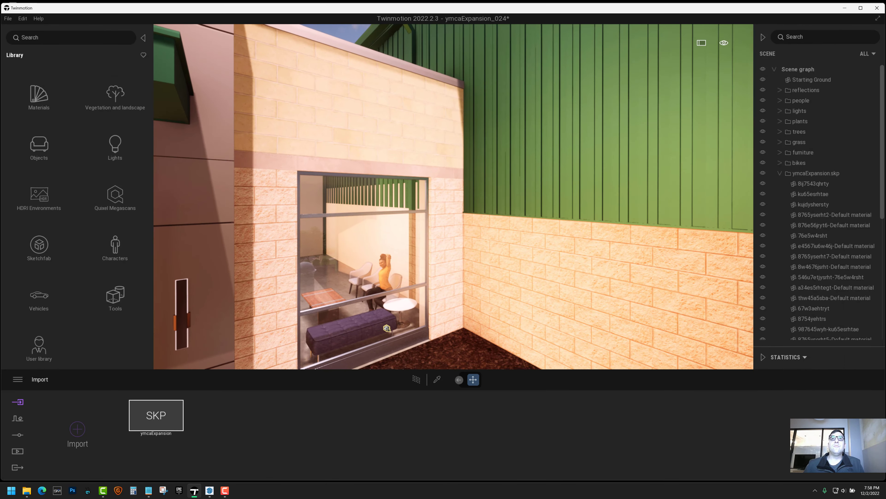
# - Switch to Twinmotion, sample the block material on the wall under the green siding and set its reflection to 84%
pyautogui.press('w')
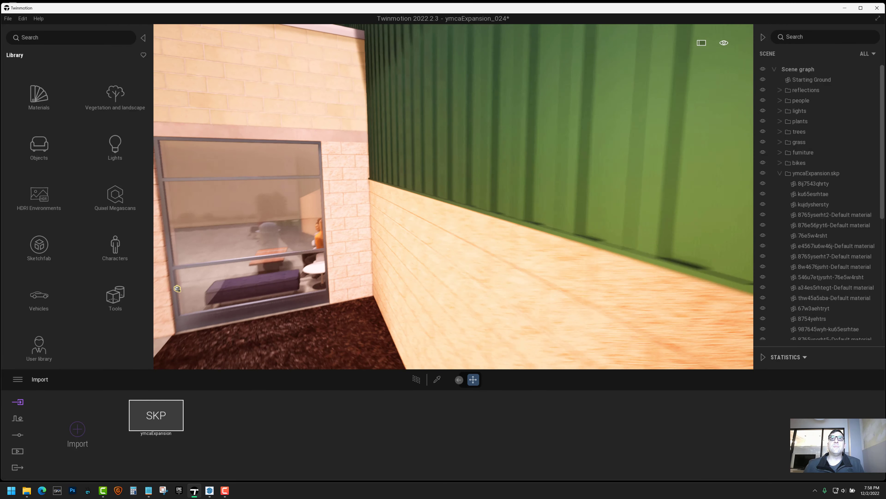
pyautogui.press('s')
pyautogui.press('w')
pyautogui.press('a')
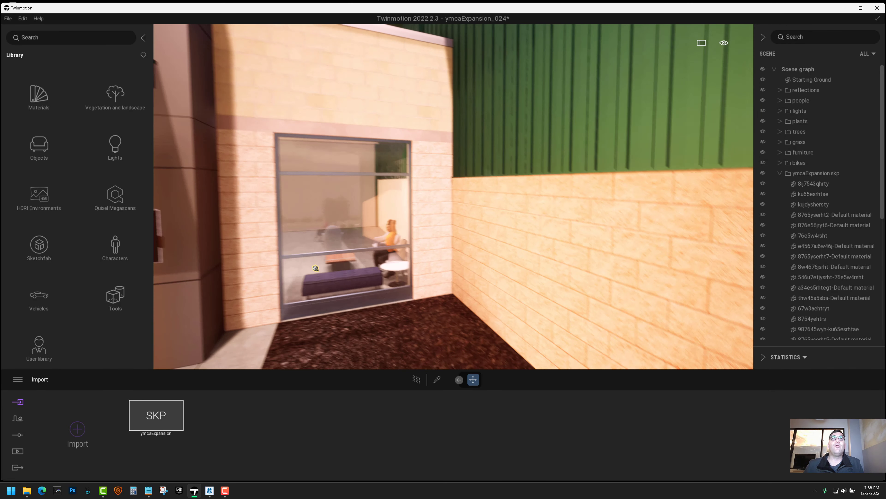
pyautogui.press('s')
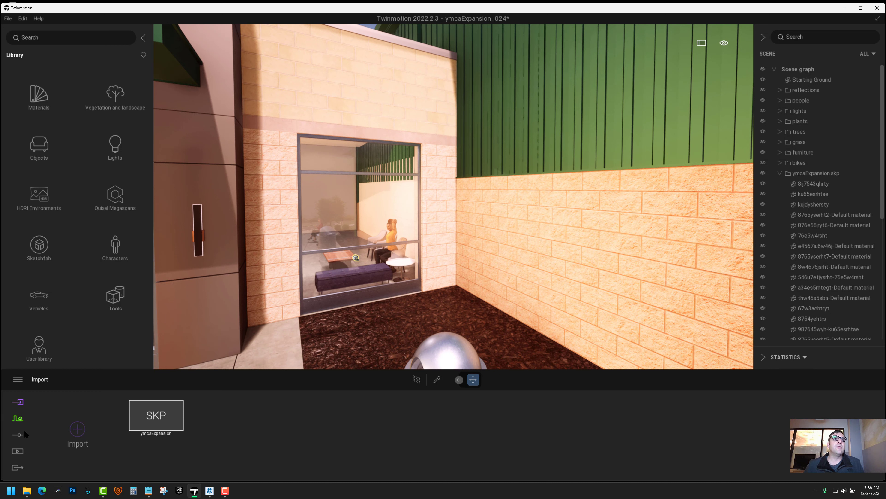
pyautogui.click(437, 379)
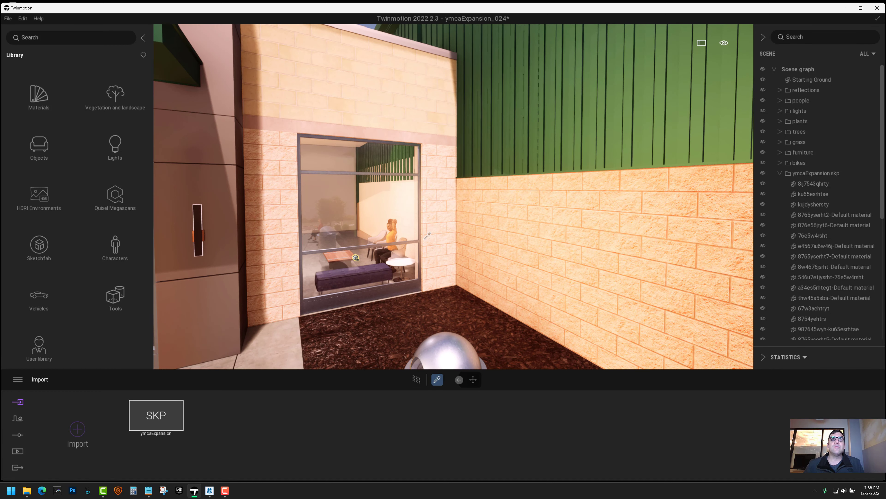
pyautogui.click(552, 234)
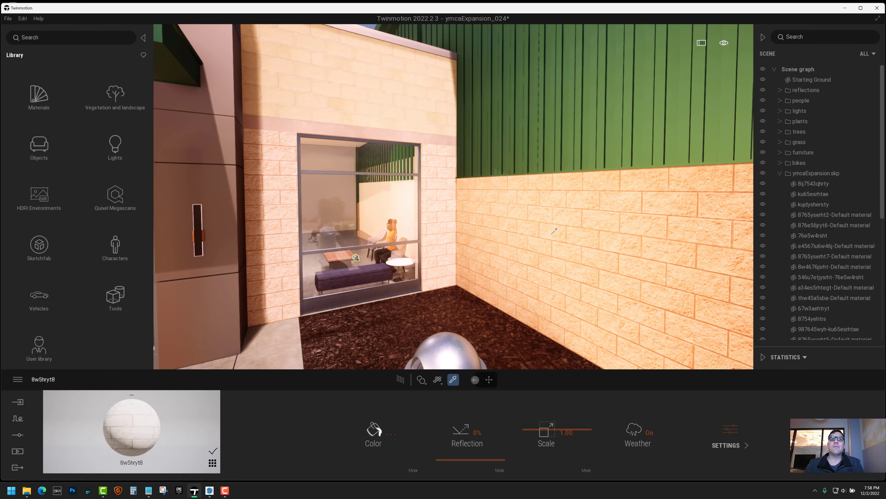
pyautogui.moveTo(464, 450); pyautogui.dragTo(472, 408)
# - Examine the block wall beside the entrance window from several angles to judge its reflection and surface relief
pyautogui.press('w')
pyautogui.press('d')
pyautogui.press('s')
pyautogui.press('a')
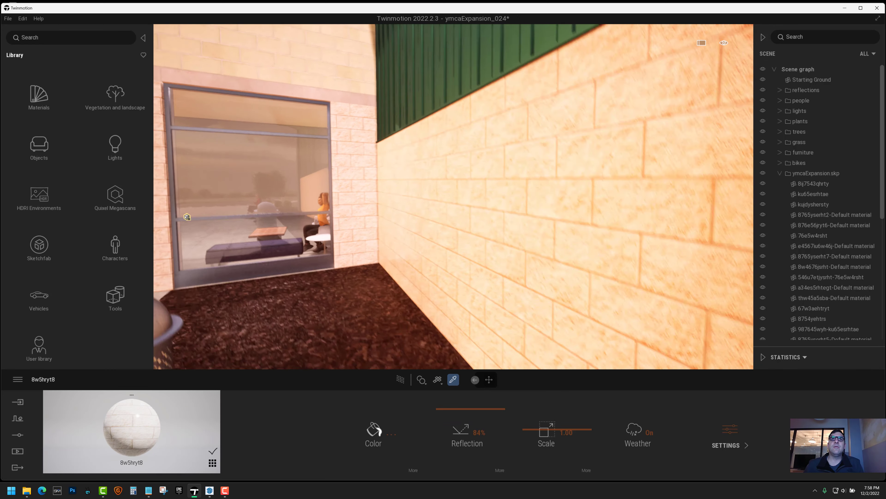
pyautogui.press('w')
pyautogui.press('s')
pyautogui.press('s')
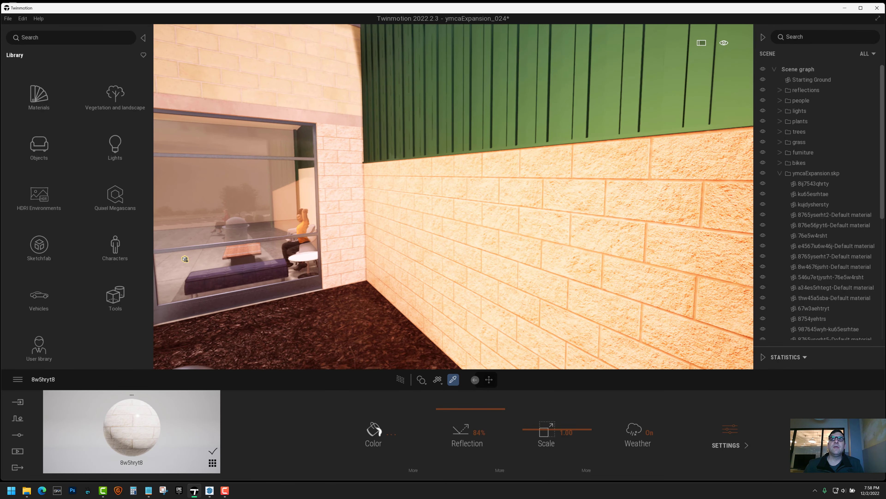
pyautogui.press('d')
pyautogui.press('w')
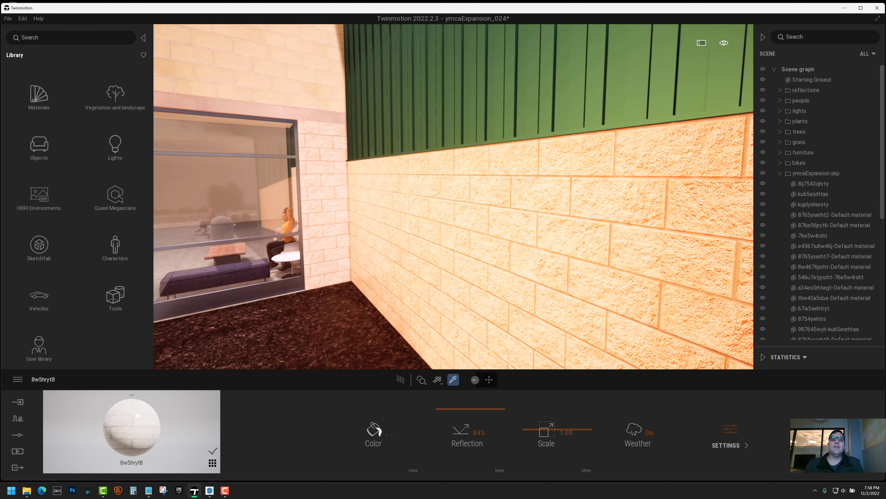
pyautogui.press('d')
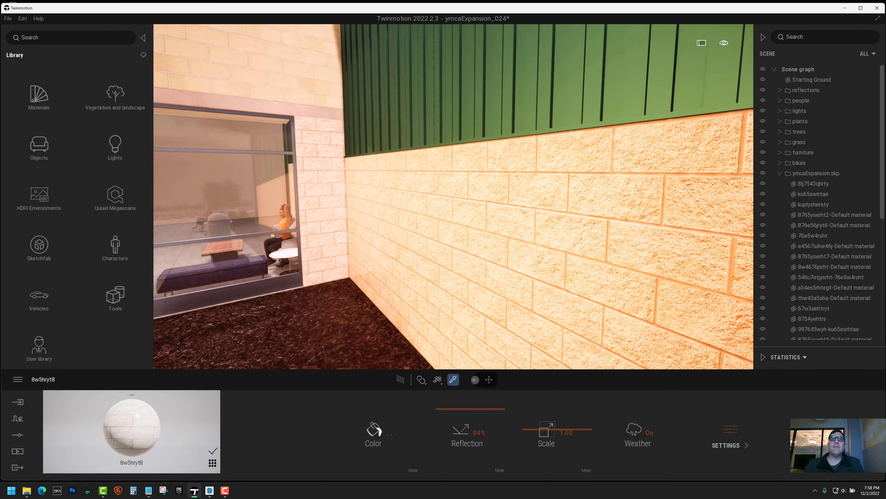
pyautogui.press('s')
pyautogui.press('q')
pyautogui.moveTo(487, 279); pyautogui.dragTo(440, 276, button='right')
pyautogui.press('s')
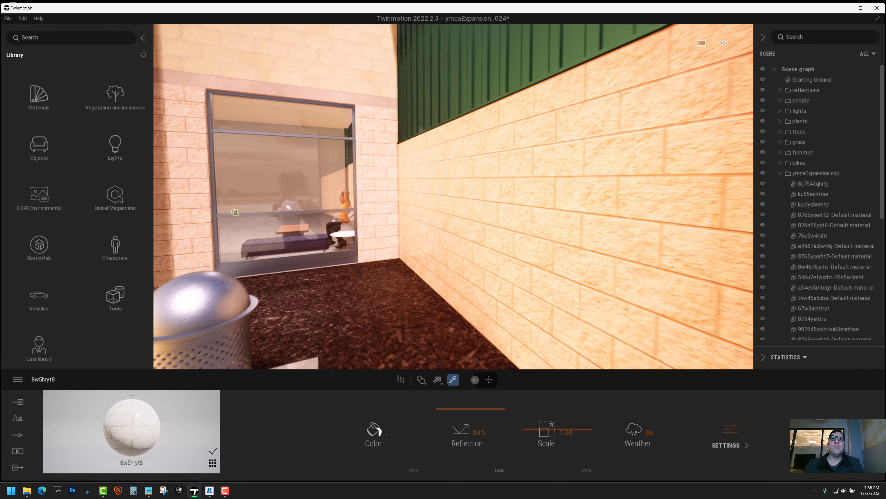
pyautogui.press('w')
pyautogui.press('s')
pyautogui.moveTo(211, 214); pyautogui.dragTo(368, 133, button='right')
pyautogui.press('a')
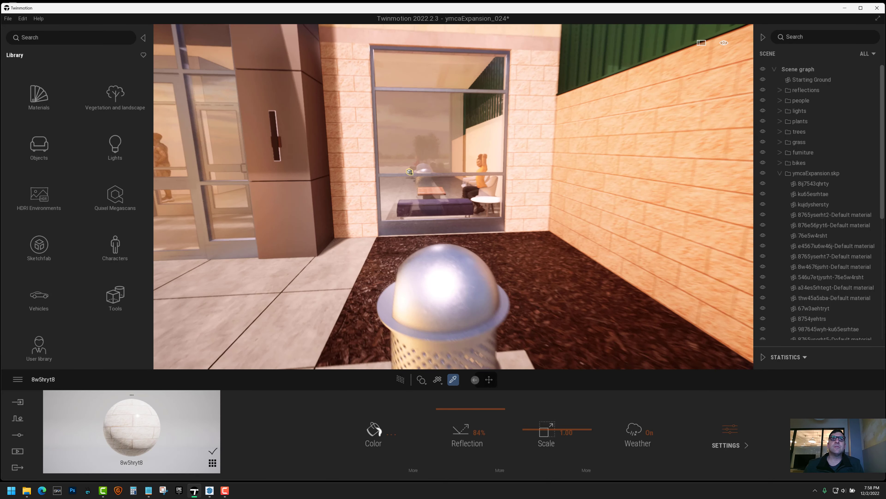
# - Sample the mulch material in the planting bed below the window and set its reflection to 59%
pyautogui.press('w')
pyautogui.press('a')
pyautogui.press('w')
pyautogui.moveTo(408, 108); pyautogui.dragTo(221, 249, button='right')
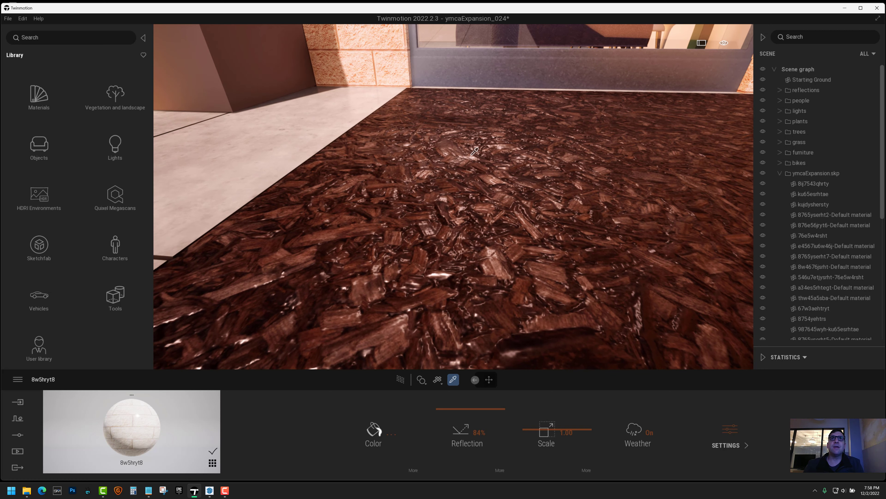
pyautogui.press('s')
pyautogui.click(452, 176)
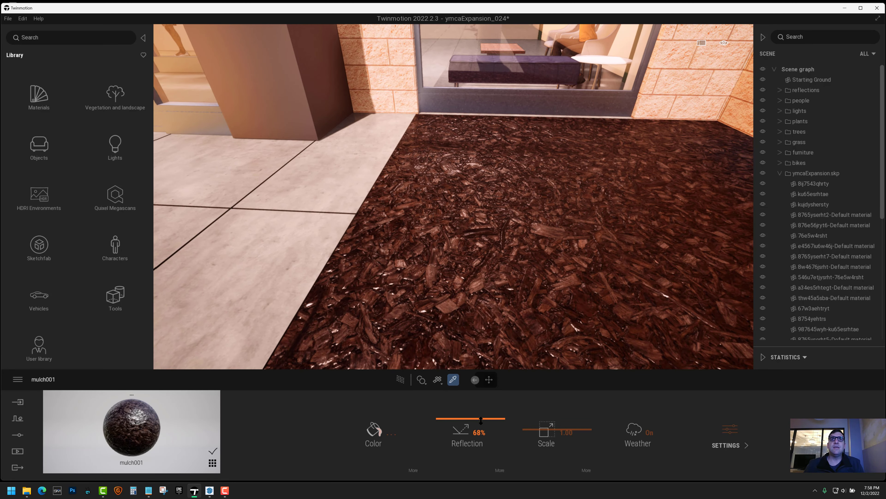
pyautogui.moveTo(481, 420)
pyautogui.mouseDown()
pyautogui.moveTo(484, 409)
pyautogui.moveTo(484, 424)
pyautogui.mouseUp()
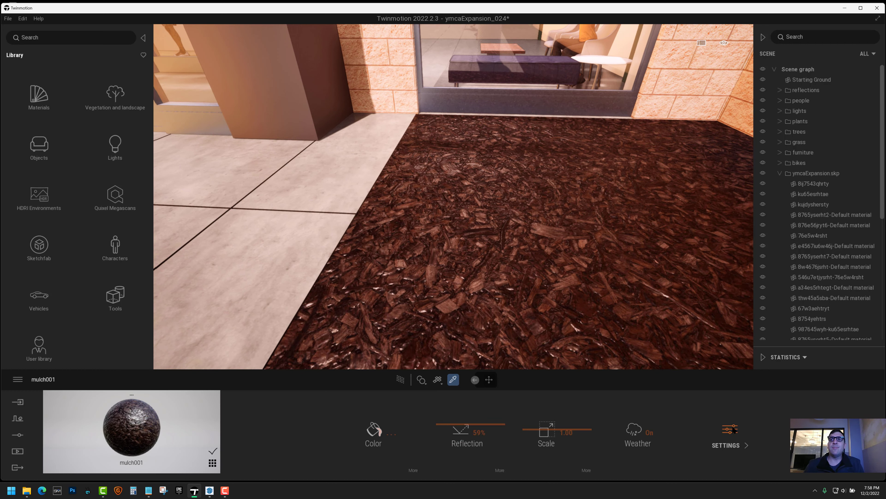
# - Check the mulch material's normal map in its bump settings and compare its surface with the adjoining block wall
pyautogui.click(733, 438)
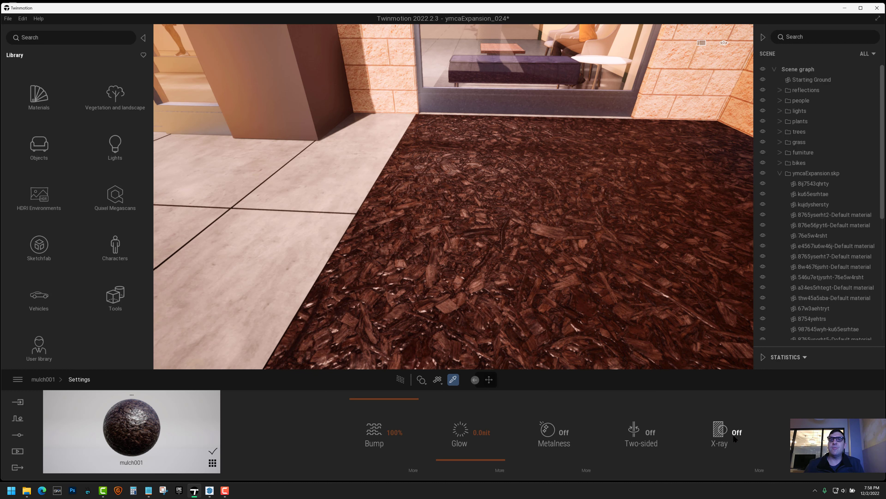
pyautogui.click(412, 472)
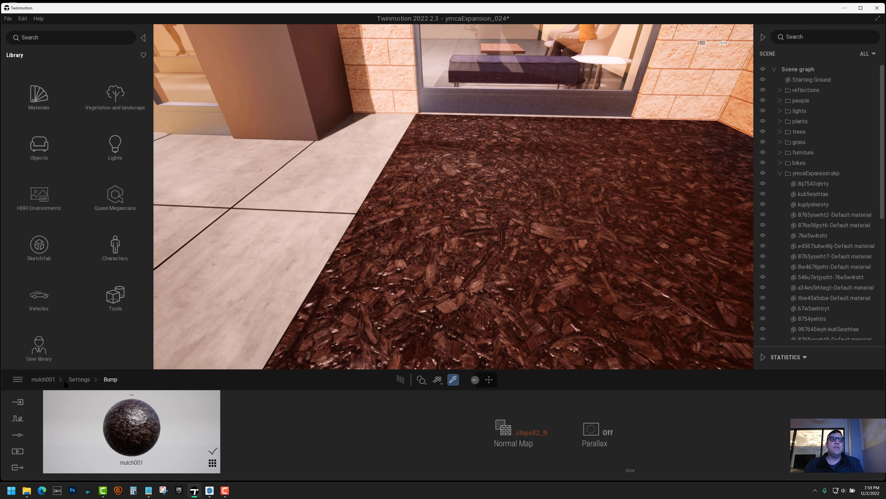
pyautogui.moveTo(442, 214); pyautogui.dragTo(503, 217, button='right')
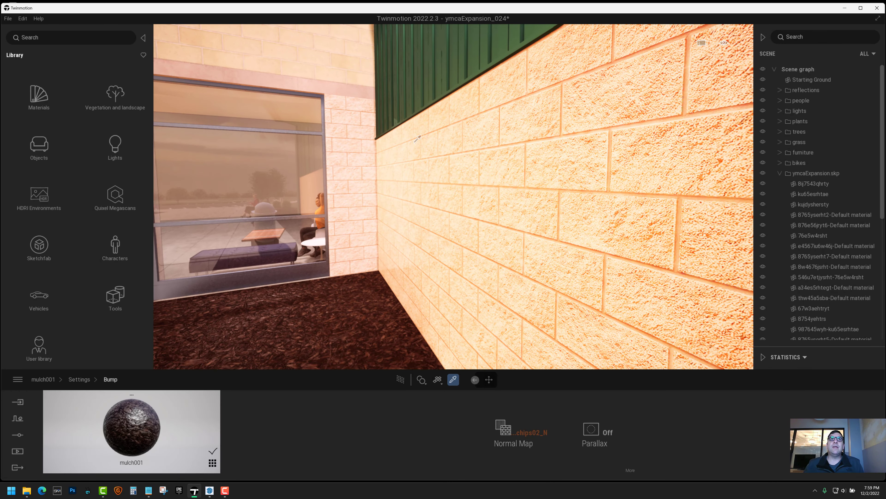
pyautogui.moveTo(449, 156); pyautogui.dragTo(449, 158, button='right')
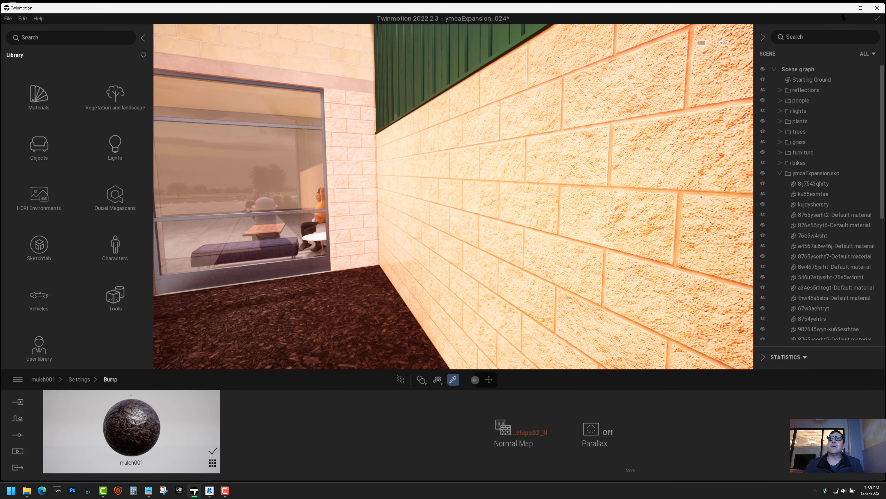
pyautogui.moveTo(540, 176); pyautogui.dragTo(540, 173, button='right')
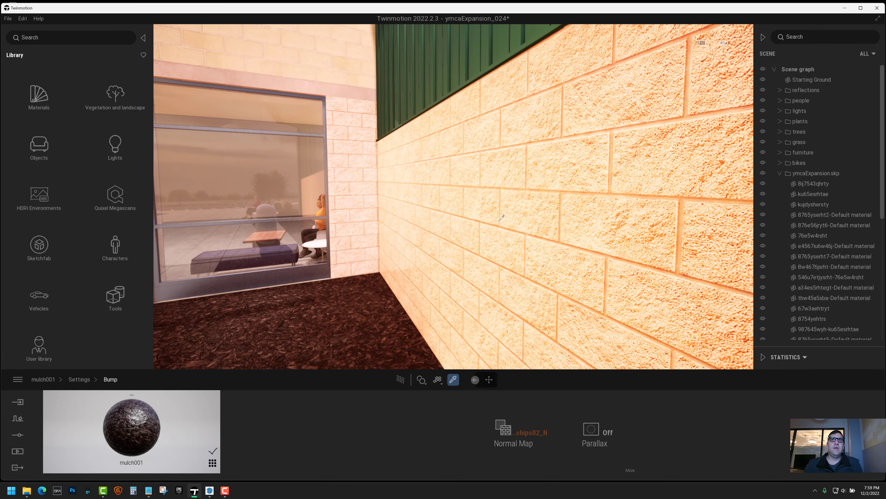
pyautogui.press('Escape')
pyautogui.keyDown('shift'); pyautogui.moveTo(495, 185); pyautogui.dragTo(482, 185, button='middle'); pyautogui.keyUp('shift')
pyautogui.moveTo(470, 251); pyautogui.dragTo(467, 250, button='right')
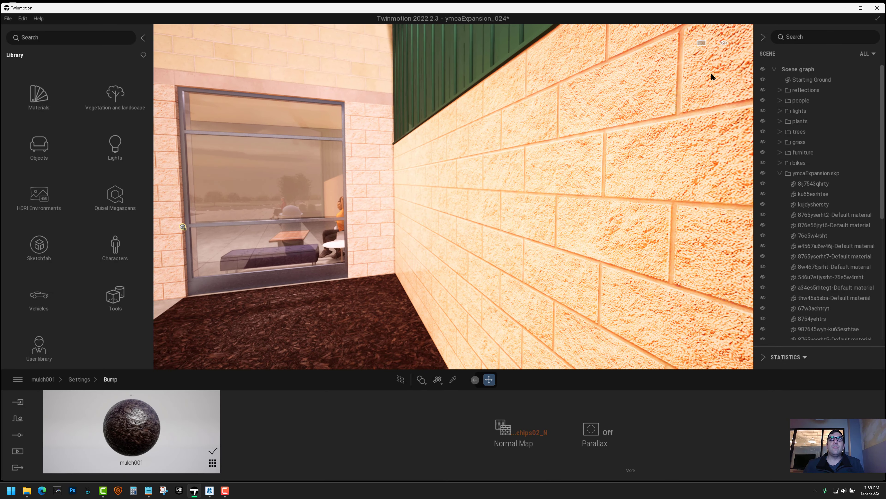
# - Switch to File Explorer and view the block images in the ymcaExpansion_extracted_textures folder
pyautogui.click(845, 9)
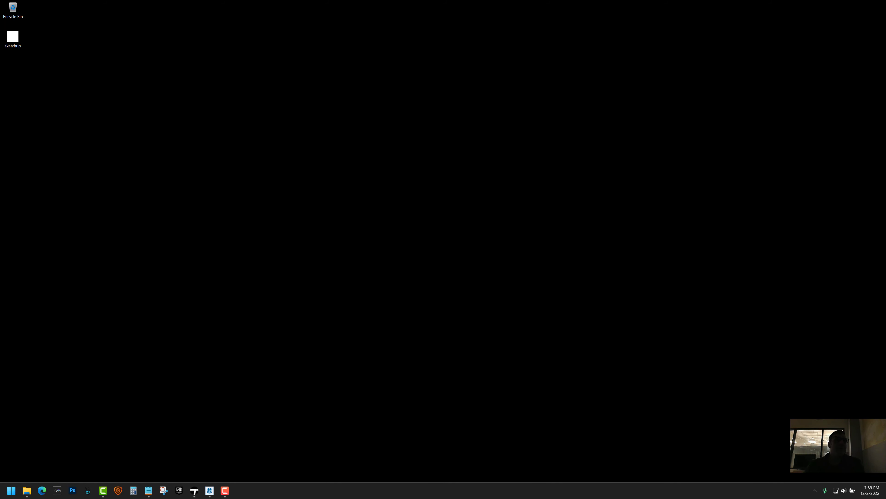
pyautogui.click(26, 490)
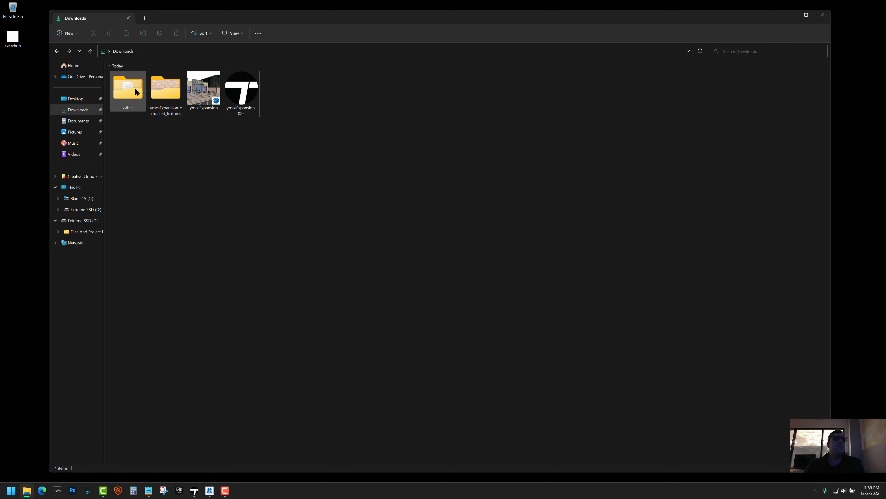
pyautogui.doubleClick(171, 86)
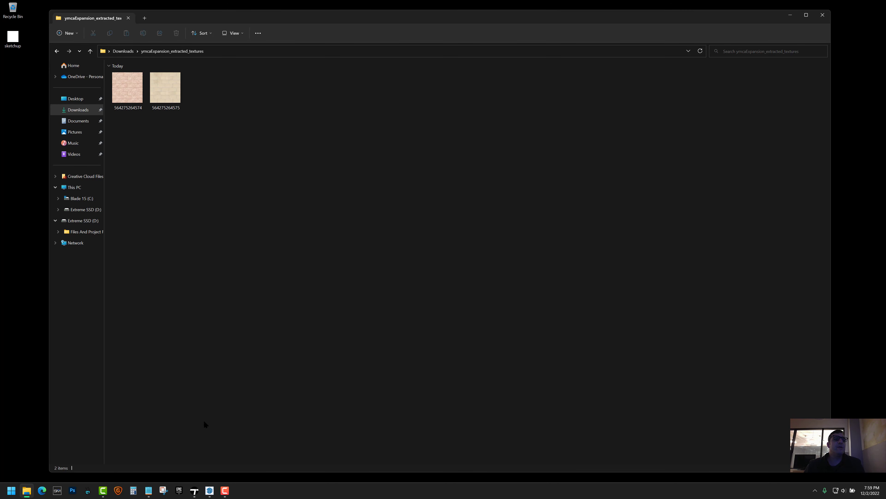
pyautogui.click(27, 491)
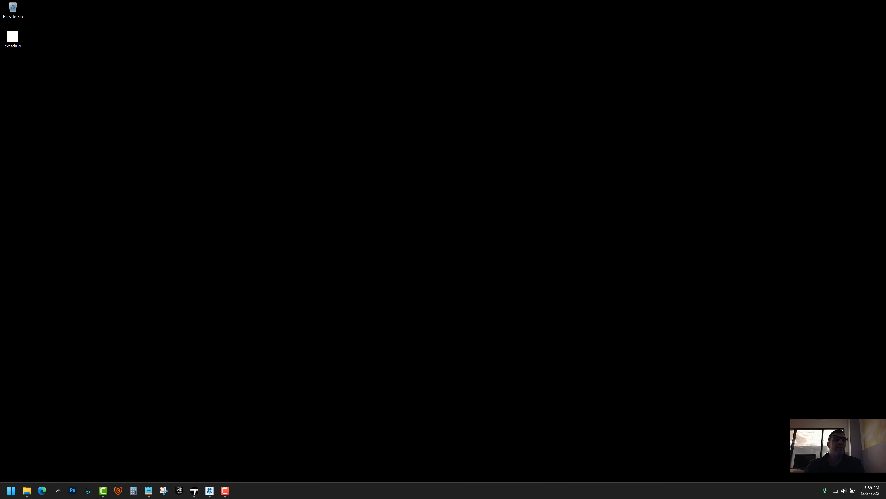
# - Launch ShaderMap and browse for a colour texture source image in the ymcaExpansion_extracted_textures folder in Downloads
pyautogui.click(58, 491)
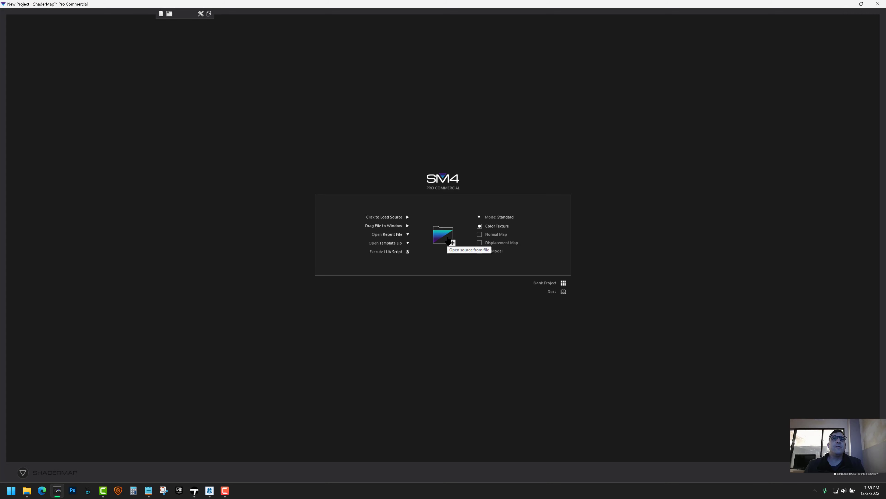
pyautogui.click(448, 241)
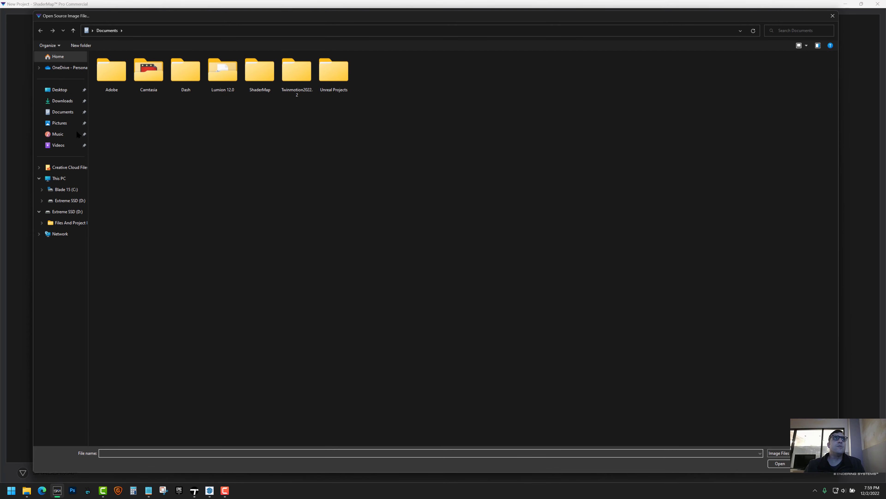
pyautogui.click(62, 101)
pyautogui.doubleClick(109, 73)
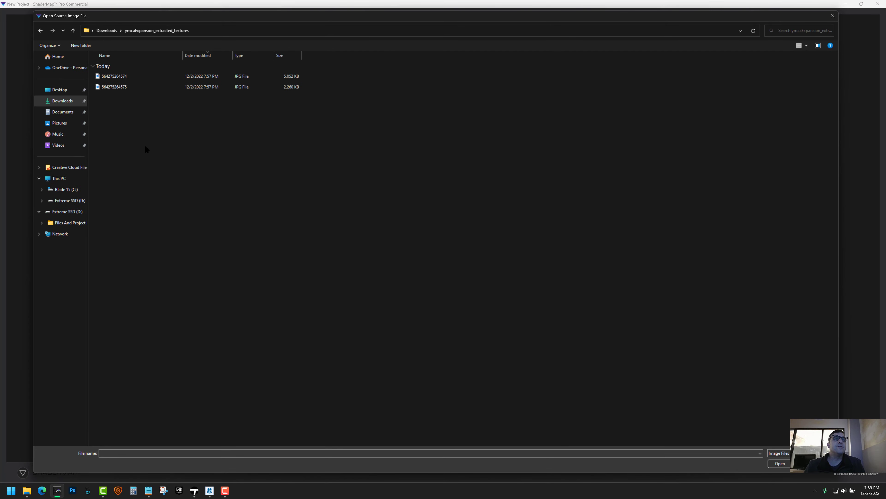
pyautogui.rightClick(186, 136)
pyautogui.click(272, 149)
pyautogui.rightClick(260, 145)
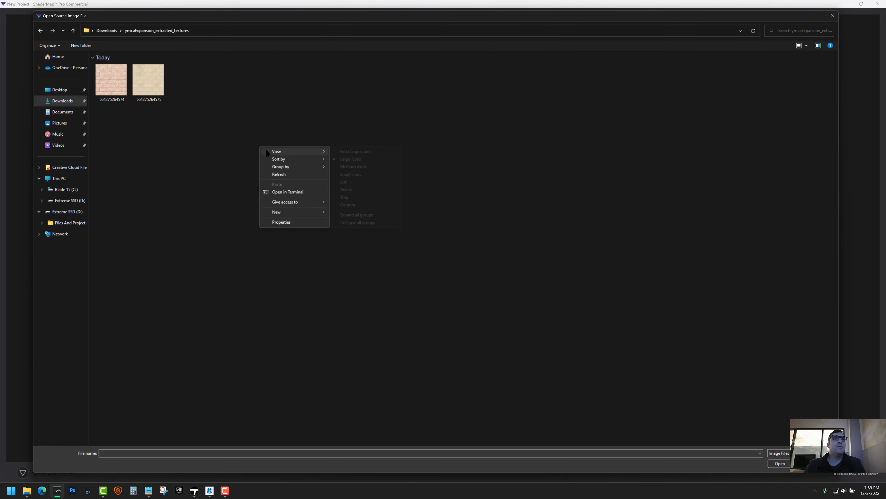
pyautogui.click(352, 159)
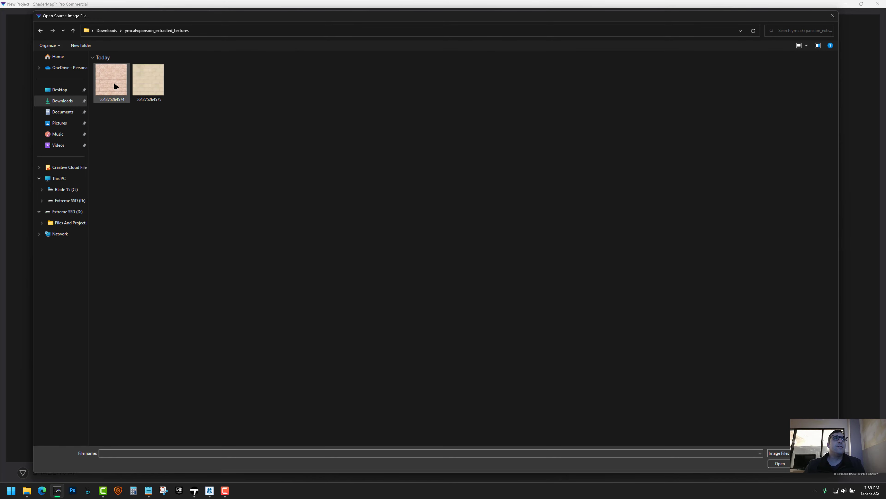
pyautogui.doubleClick(116, 75)
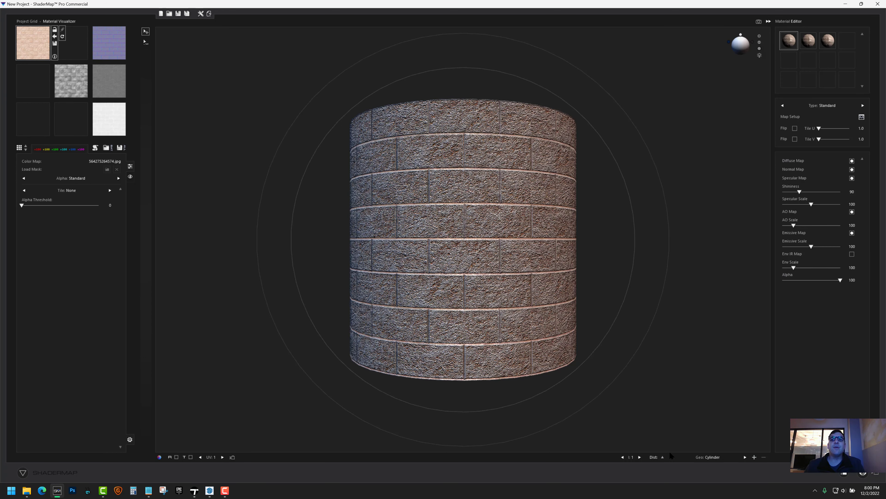
# - Preview the generated block material on a sphere and then on a cube, examining its surface relief
pyautogui.click(671, 457)
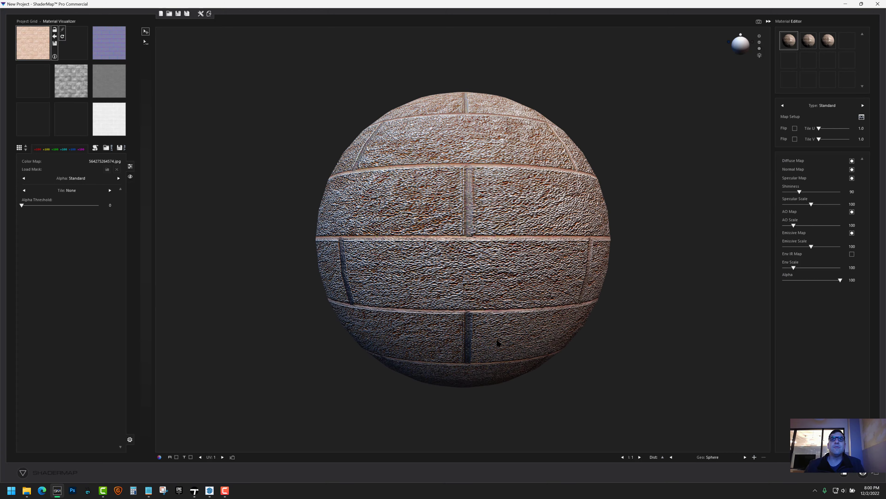
pyautogui.moveTo(535, 306); pyautogui.dragTo(463, 359)
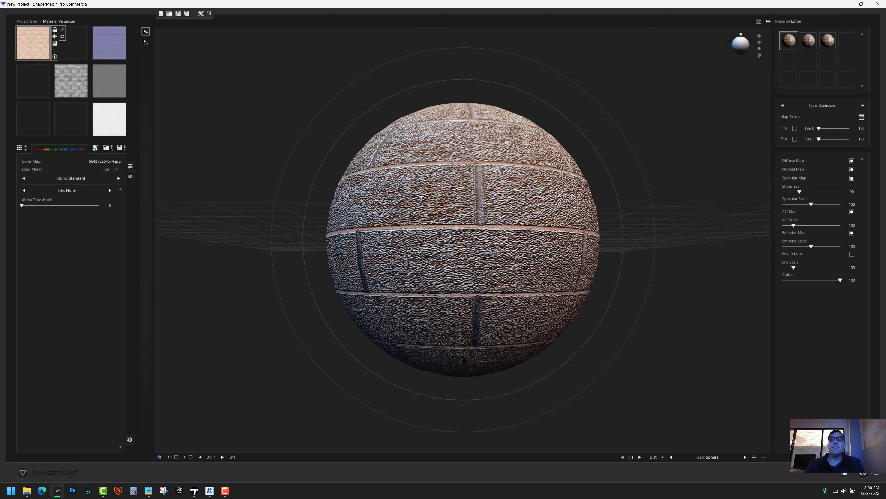
pyautogui.click(745, 458)
pyautogui.click(745, 457)
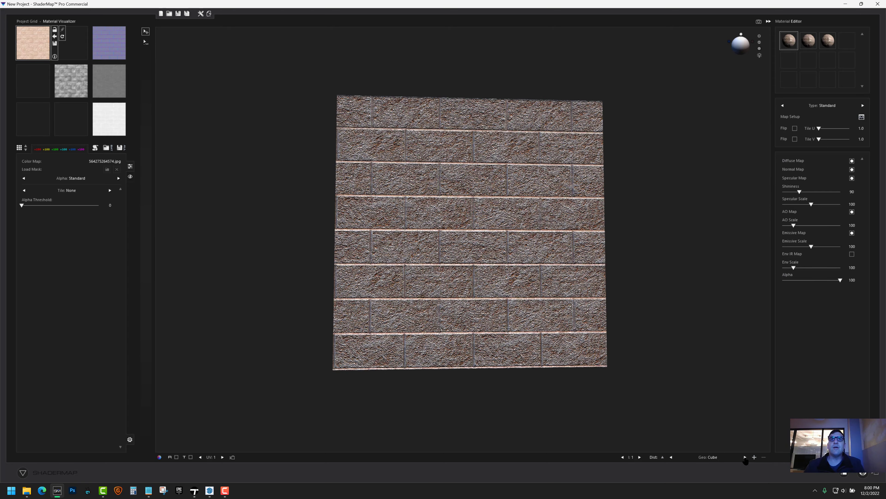
pyautogui.moveTo(473, 279); pyautogui.dragTo(413, 354)
pyautogui.scroll(5, 400, 291)
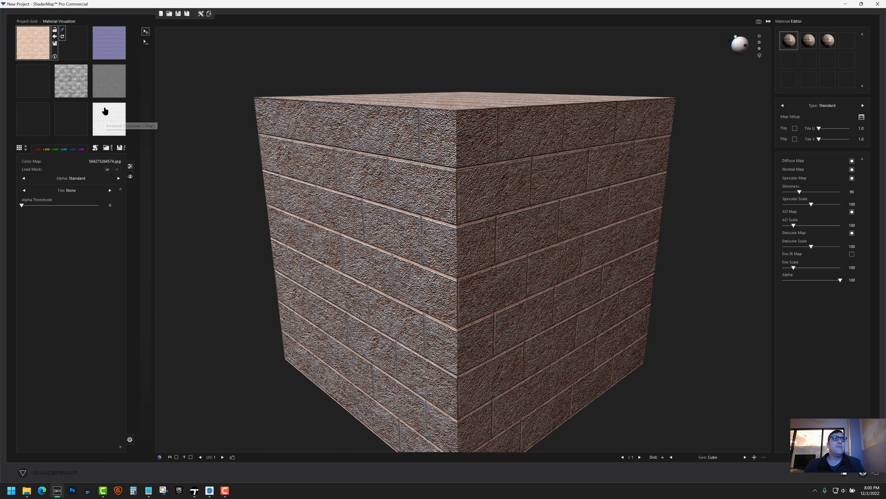
pyautogui.click(111, 51)
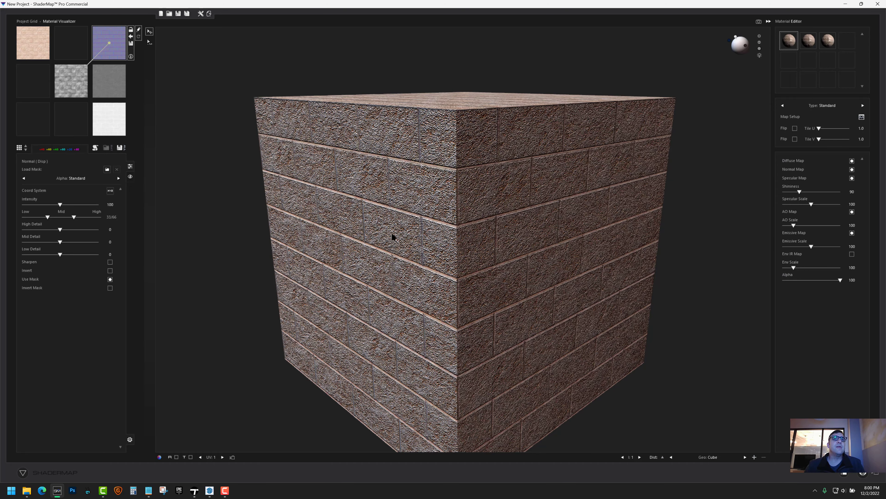
pyautogui.moveTo(392, 237)
pyautogui.mouseDown()
pyautogui.moveTo(369, 200)
pyautogui.moveTo(401, 178)
pyautogui.moveTo(411, 196)
pyautogui.moveTo(392, 251)
pyautogui.mouseUp()
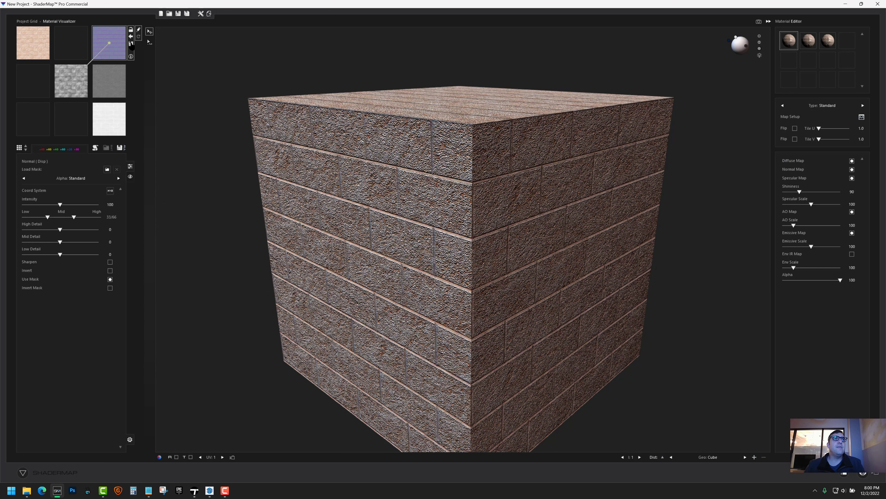
pyautogui.click(131, 44)
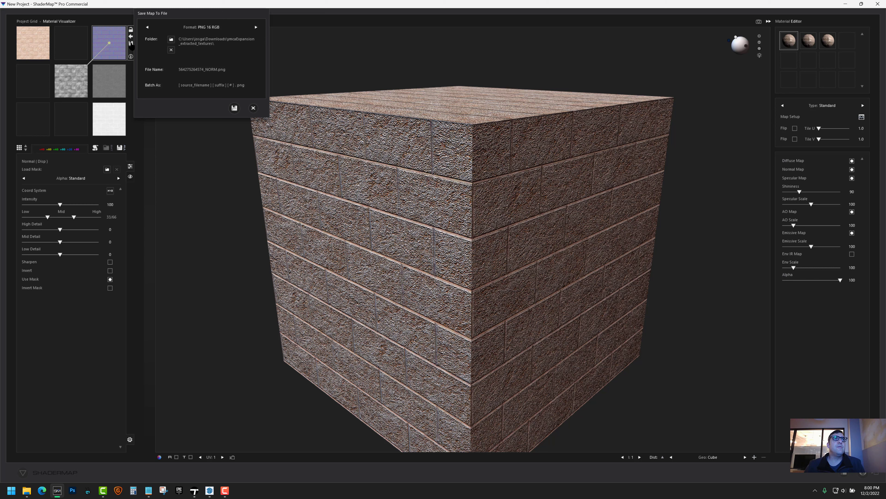
pyautogui.click(199, 29)
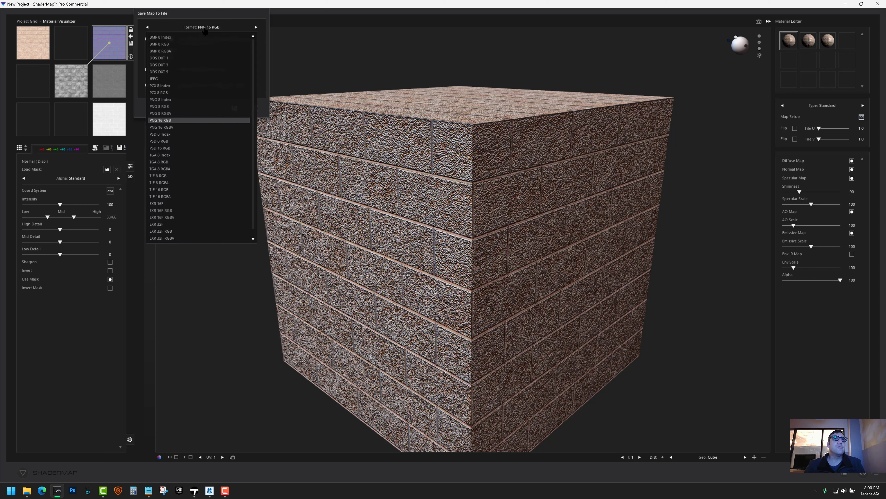
pyautogui.click(154, 79)
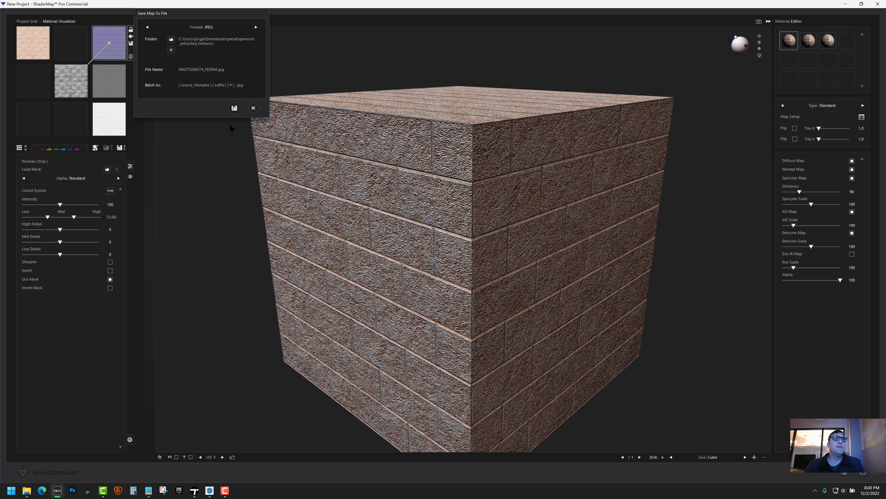
pyautogui.click(238, 108)
pyautogui.click(877, 3)
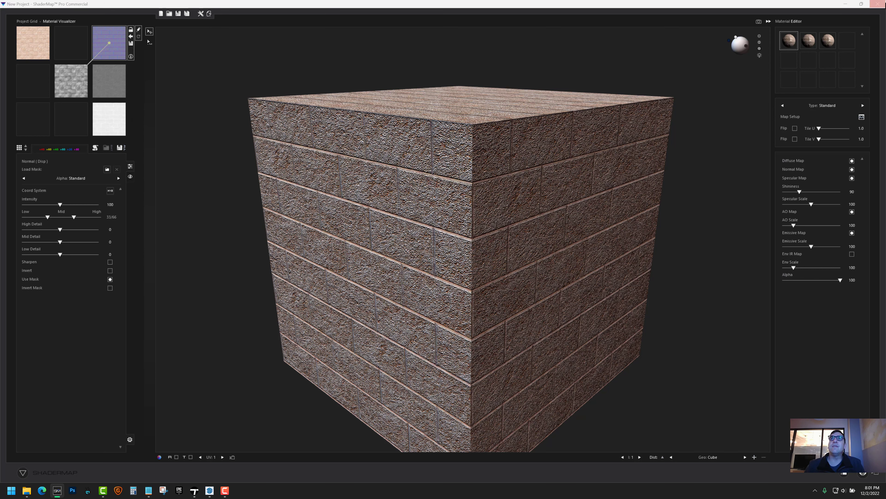
pyautogui.click(461, 270)
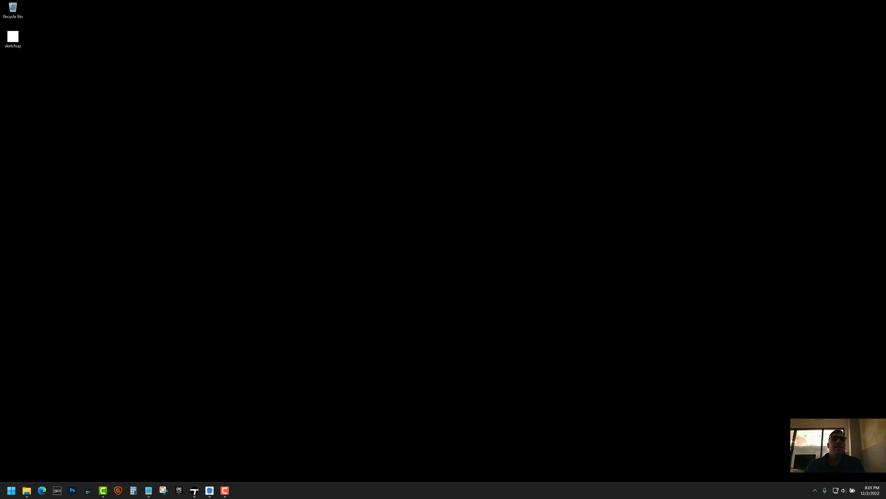
pyautogui.click(28, 490)
pyautogui.click(131, 88)
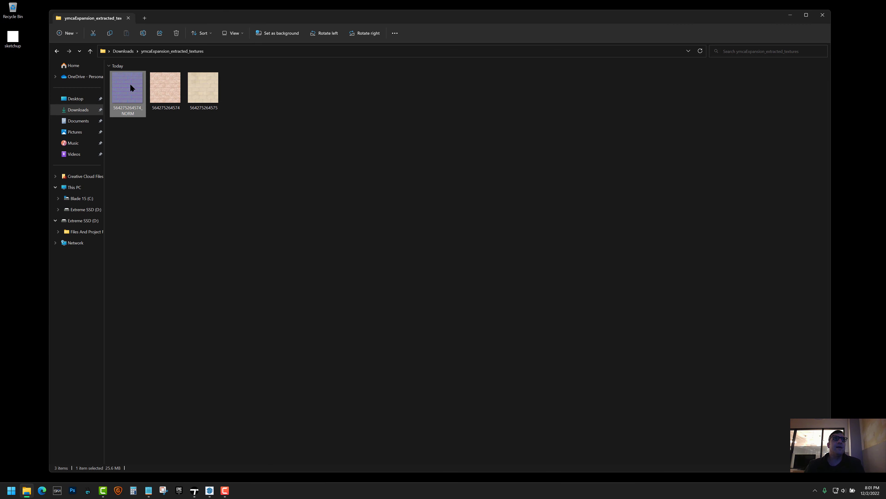
pyautogui.click(154, 130)
pyautogui.click(139, 92)
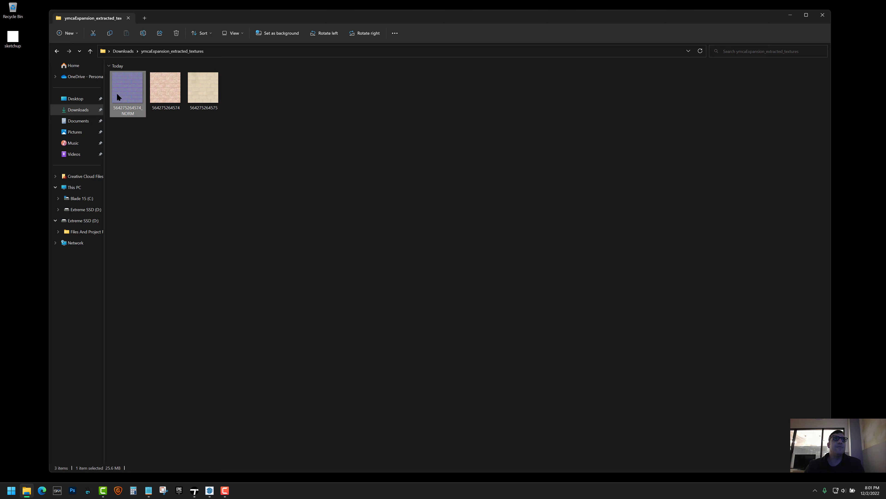
pyautogui.click(153, 141)
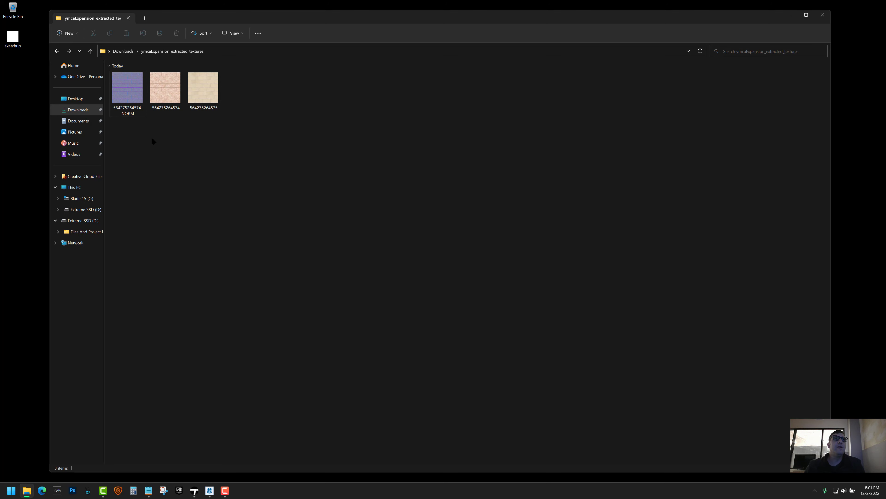
pyautogui.click(27, 491)
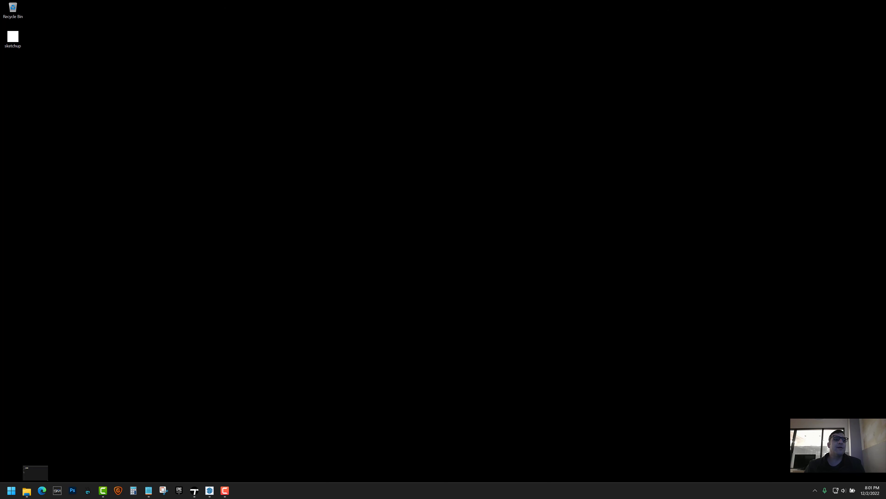
pyautogui.click(57, 490)
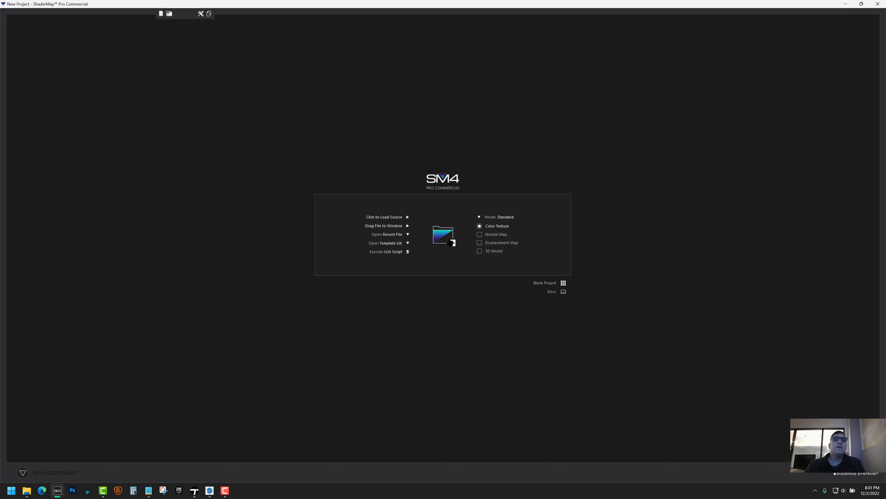
pyautogui.click(450, 242)
pyautogui.doubleClick(191, 78)
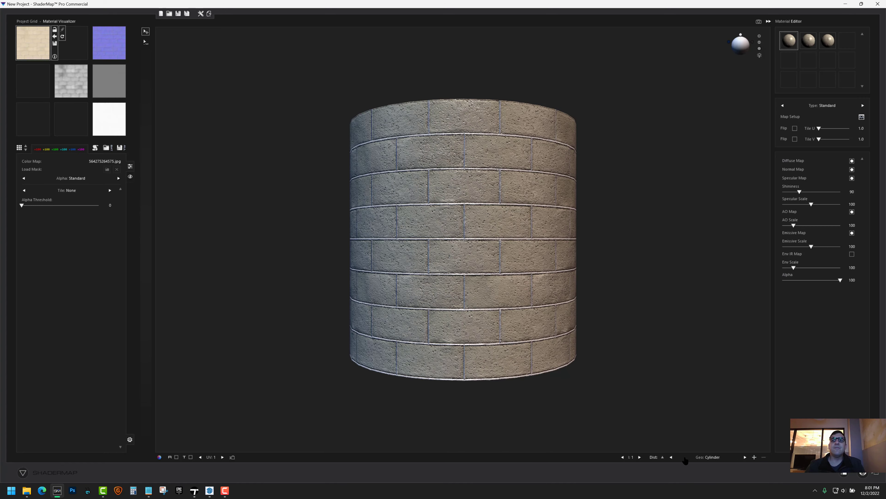
# - Invert the beige block's normal map and inspect the mortar joints on the cylinder preview
pyautogui.moveTo(544, 307); pyautogui.dragTo(409, 230)
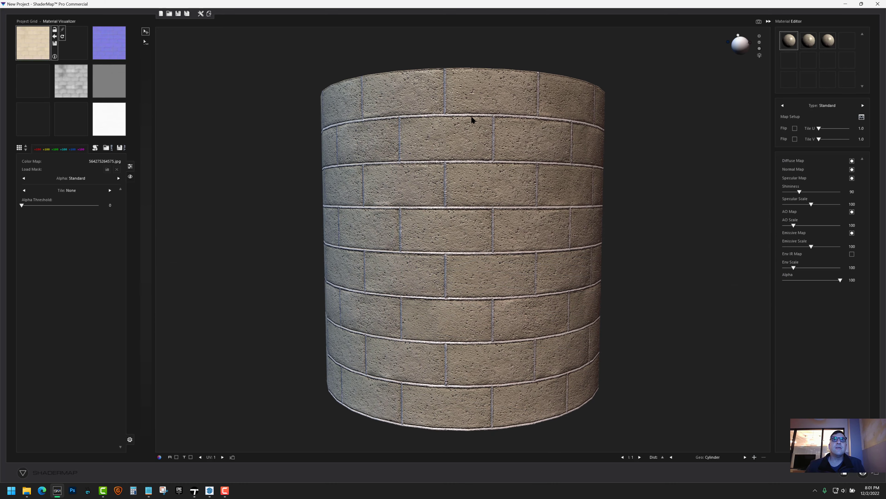
pyautogui.moveTo(405, 180); pyautogui.dragTo(496, 236)
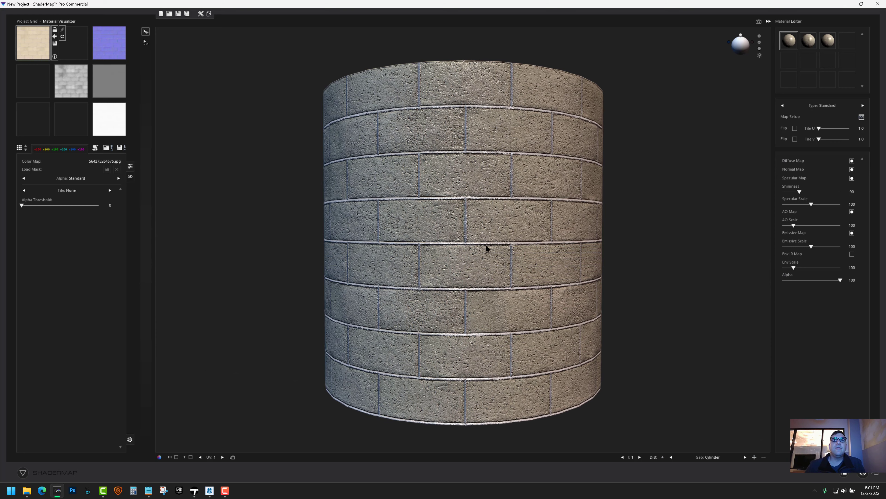
pyautogui.moveTo(403, 252)
pyautogui.mouseDown()
pyautogui.moveTo(372, 252)
pyautogui.moveTo(419, 253)
pyautogui.mouseUp()
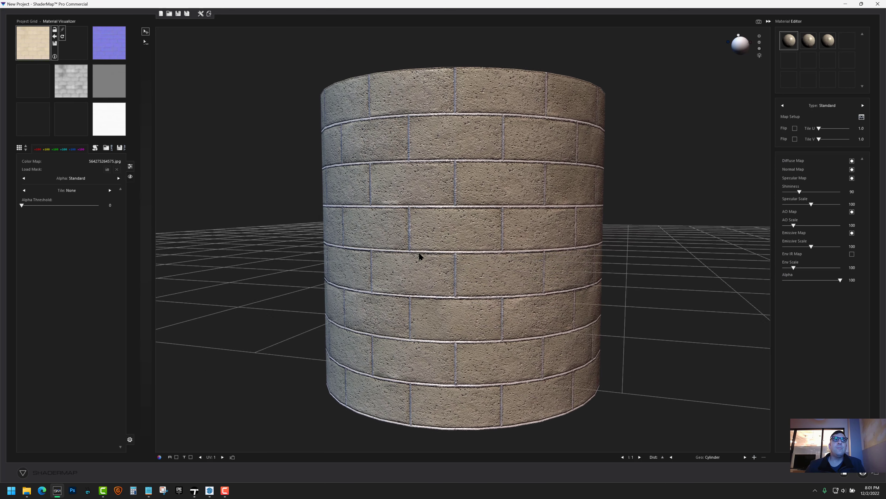
pyautogui.click(109, 43)
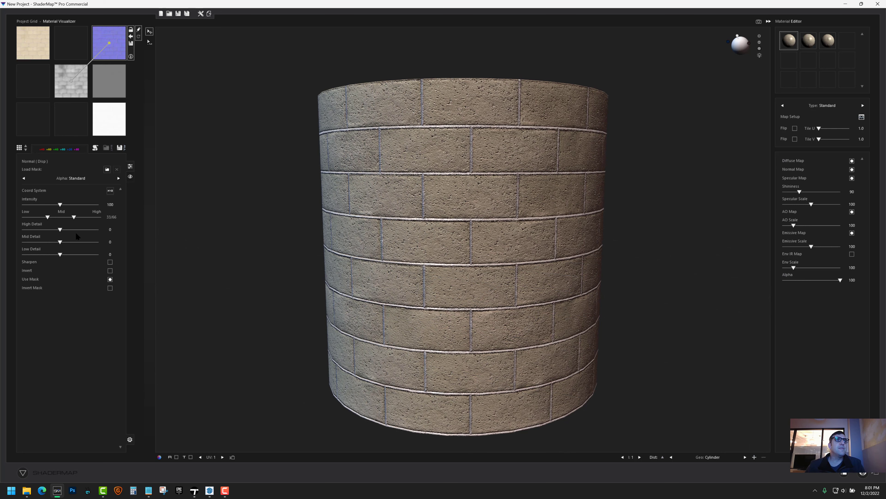
pyautogui.click(110, 272)
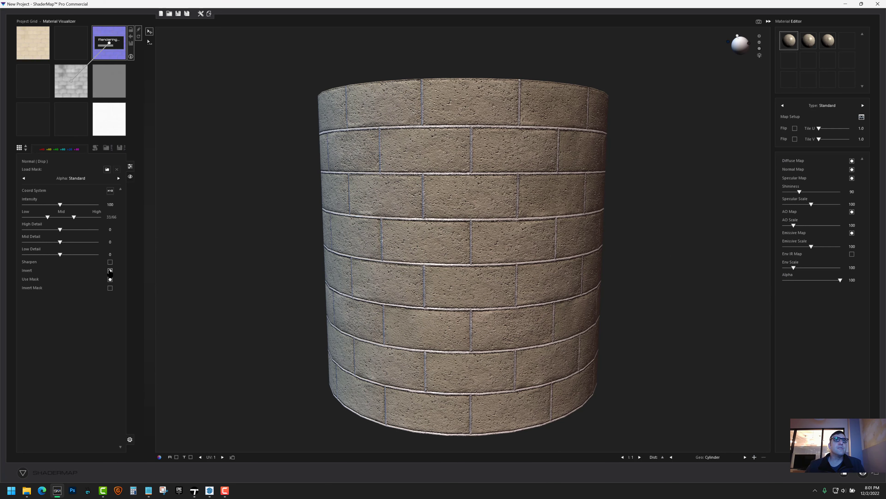
pyautogui.moveTo(458, 281); pyautogui.dragTo(449, 306)
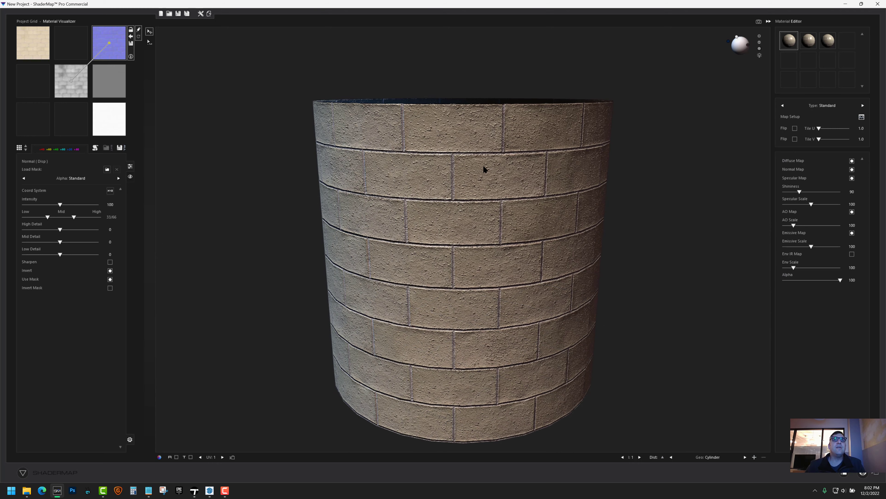
pyautogui.moveTo(457, 204); pyautogui.dragTo(444, 187)
pyautogui.moveTo(410, 211)
pyautogui.mouseDown()
pyautogui.moveTo(433, 219)
pyautogui.moveTo(430, 188)
pyautogui.moveTo(406, 198)
pyautogui.moveTo(430, 204)
pyautogui.moveTo(429, 215)
pyautogui.moveTo(386, 194)
pyautogui.moveTo(419, 198)
pyautogui.moveTo(411, 200)
pyautogui.moveTo(417, 219)
pyautogui.moveTo(473, 200)
pyautogui.moveTo(432, 210)
pyautogui.moveTo(420, 188)
pyautogui.moveTo(425, 200)
pyautogui.mouseUp()
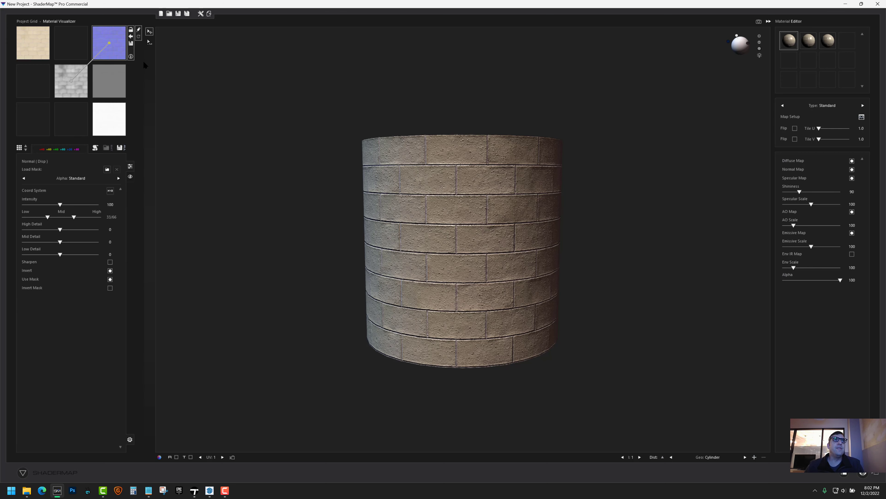
pyautogui.click(131, 43)
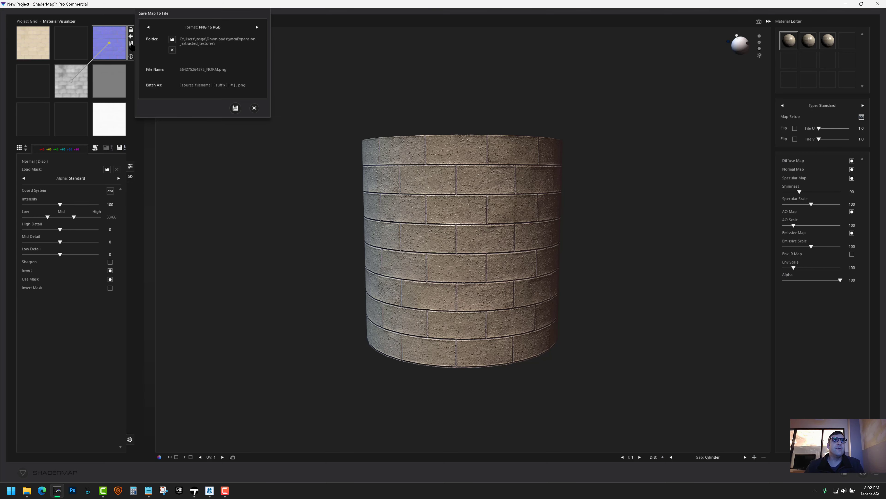
pyautogui.click(201, 31)
pyautogui.click(158, 80)
pyautogui.click(235, 107)
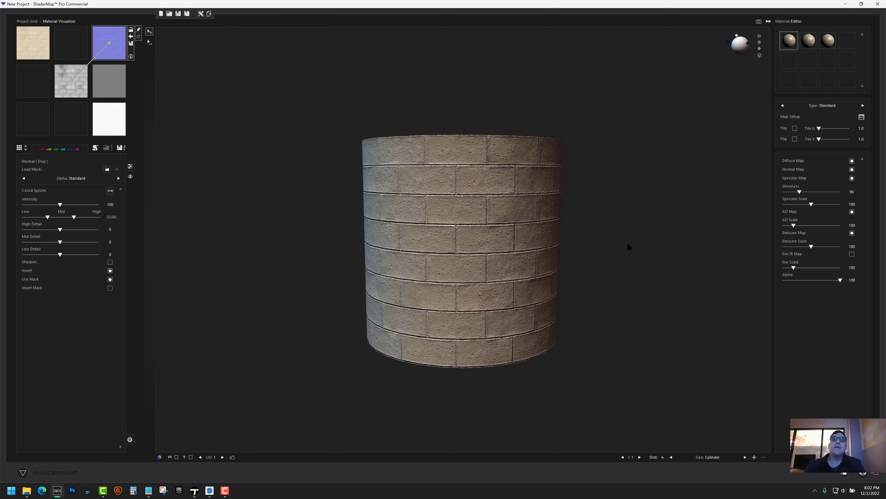
# - Close ShaderMap without saving the project and compare the two exported NORM images in File Explorer
pyautogui.click(878, 4)
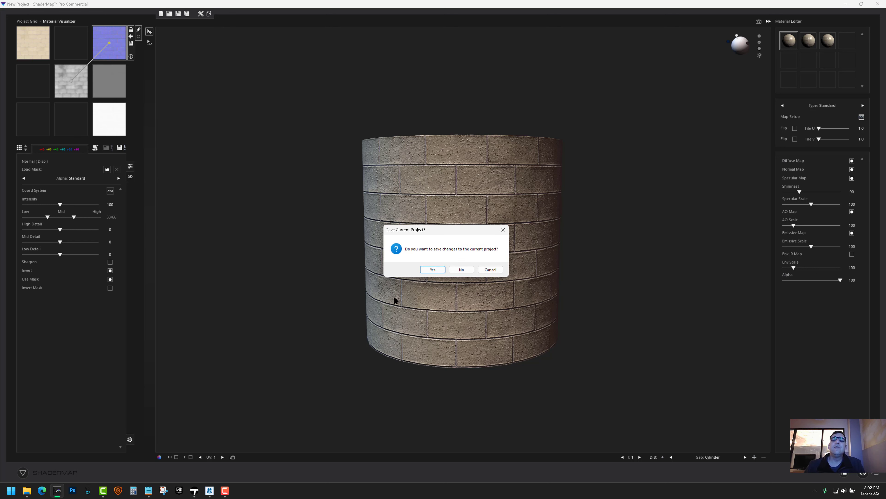
pyautogui.click(461, 270)
pyautogui.click(26, 491)
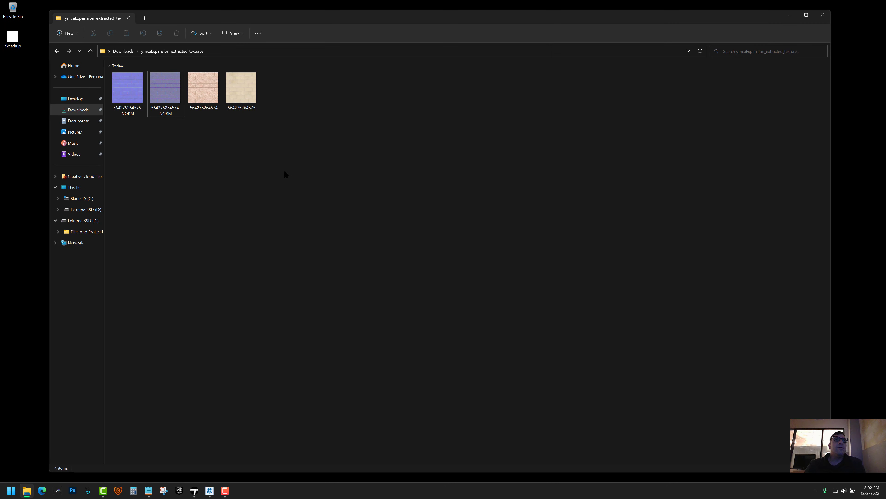
pyautogui.click(127, 88)
pyautogui.click(162, 144)
pyautogui.click(160, 84)
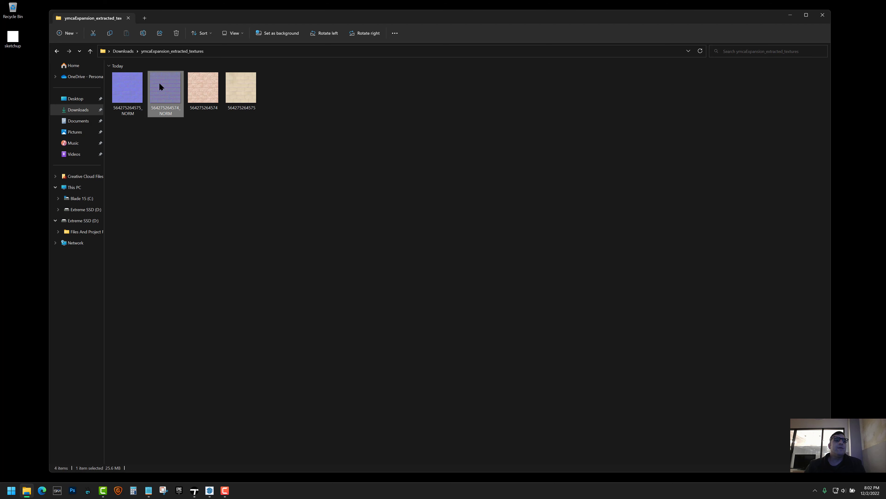
pyautogui.click(134, 91)
pyautogui.click(134, 139)
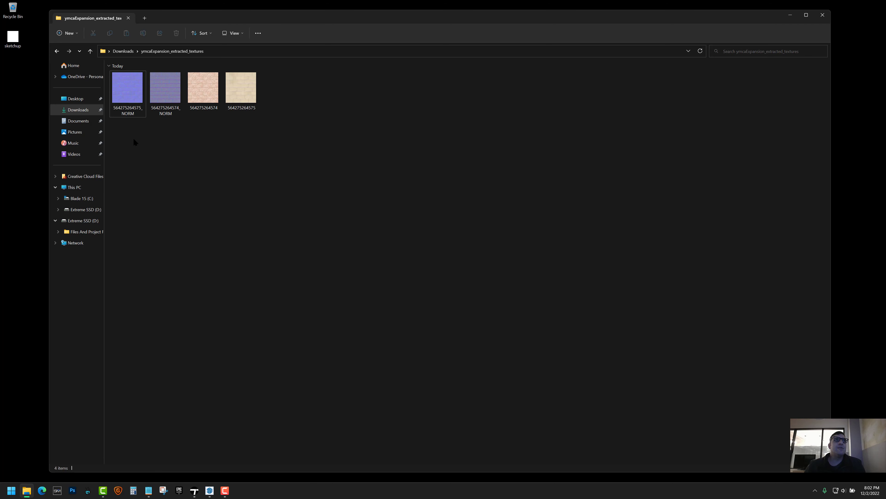
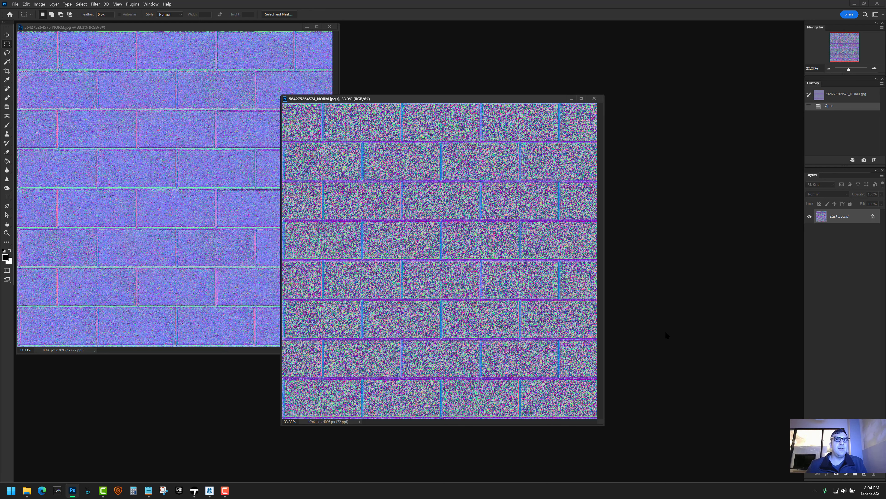
pyautogui.moveTo(497, 99); pyautogui.dragTo(682, 144)
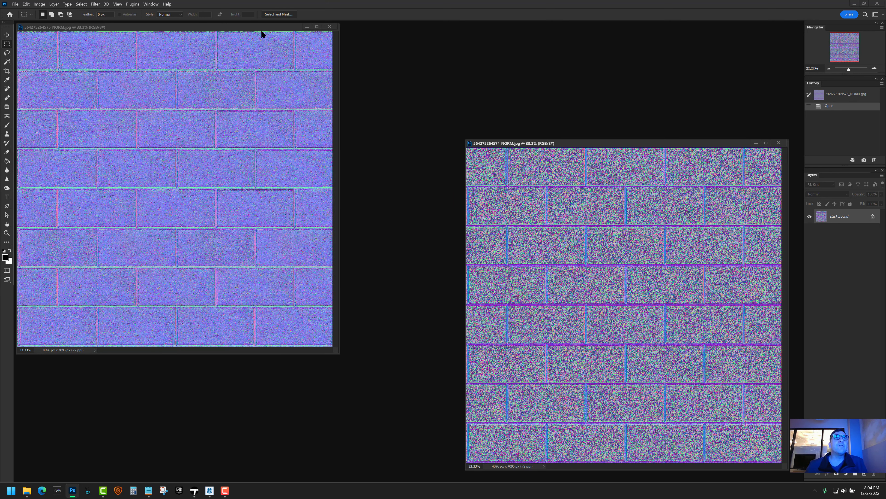
pyautogui.moveTo(260, 28); pyautogui.dragTo(314, 63)
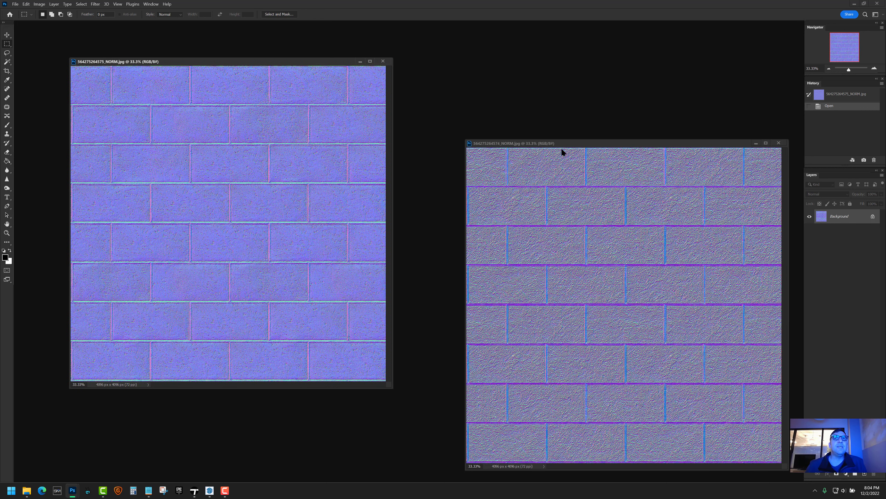
pyautogui.moveTo(576, 146); pyautogui.dragTo(523, 121)
pyautogui.moveTo(333, 63); pyautogui.dragTo(321, 60)
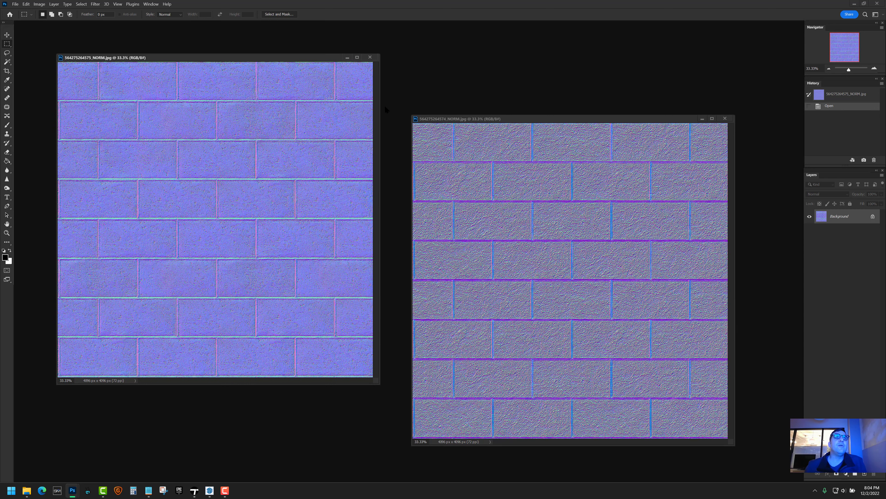
pyautogui.moveTo(319, 58); pyautogui.dragTo(292, 58)
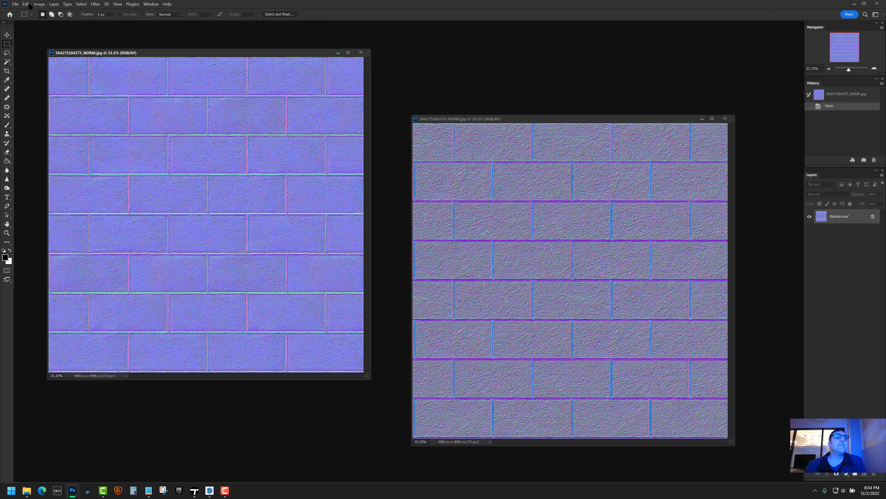
pyautogui.moveTo(170, 56); pyautogui.dragTo(164, 51)
pyautogui.moveTo(285, 52); pyautogui.dragTo(288, 58)
pyautogui.click(15, 4)
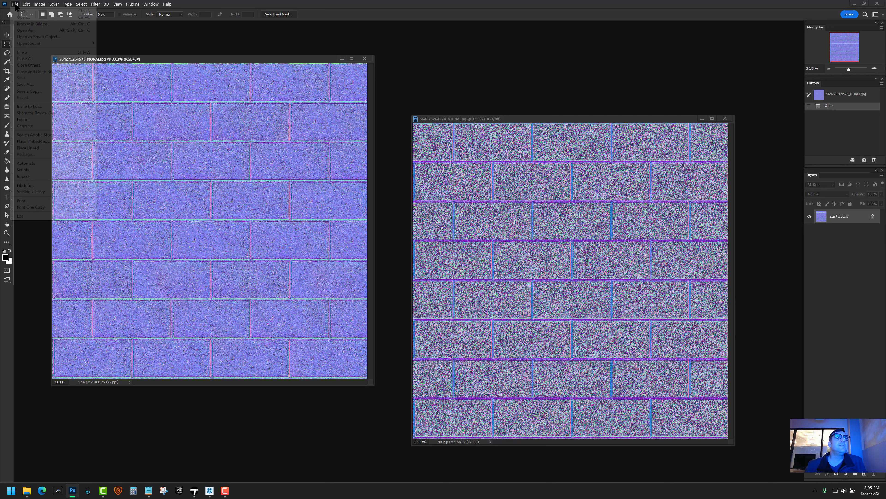
pyautogui.click(21, 84)
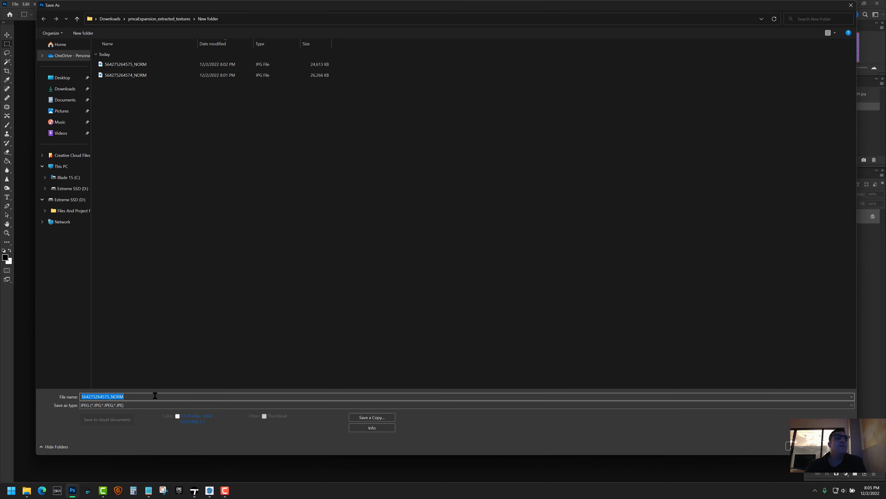
pyautogui.rightClick(219, 320)
pyautogui.moveTo(245, 325)
pyautogui.click(307, 334)
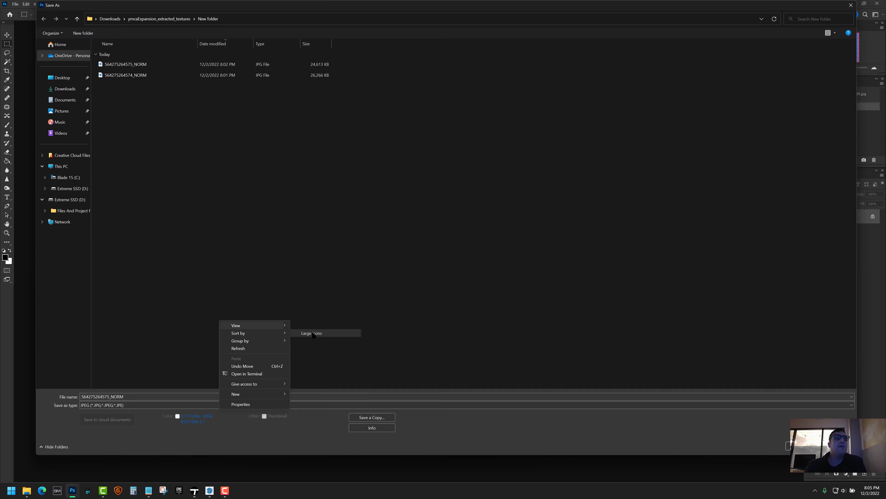
pyautogui.click(171, 406)
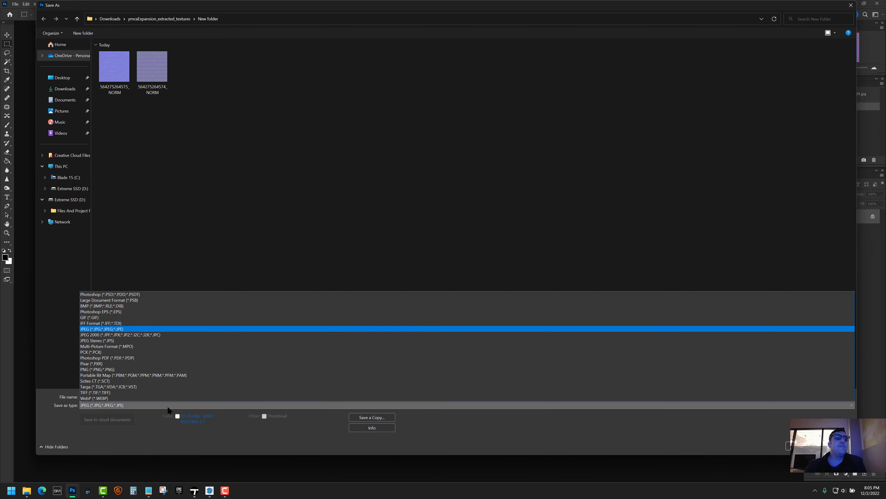
pyautogui.click(120, 295)
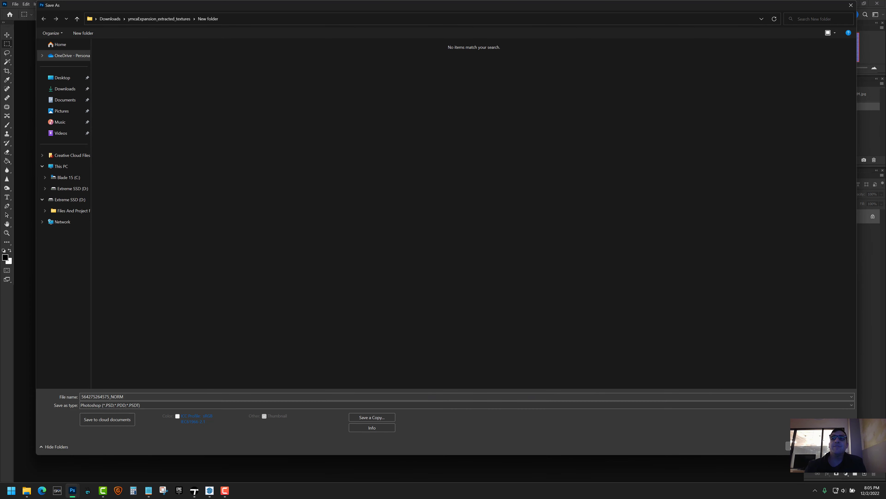
pyautogui.press('Return')
pyautogui.click(16, 5)
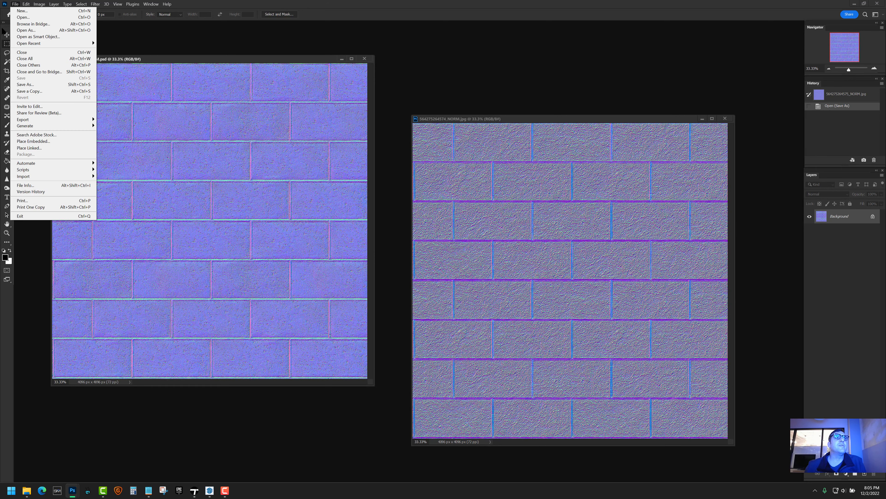
pyautogui.click(30, 85)
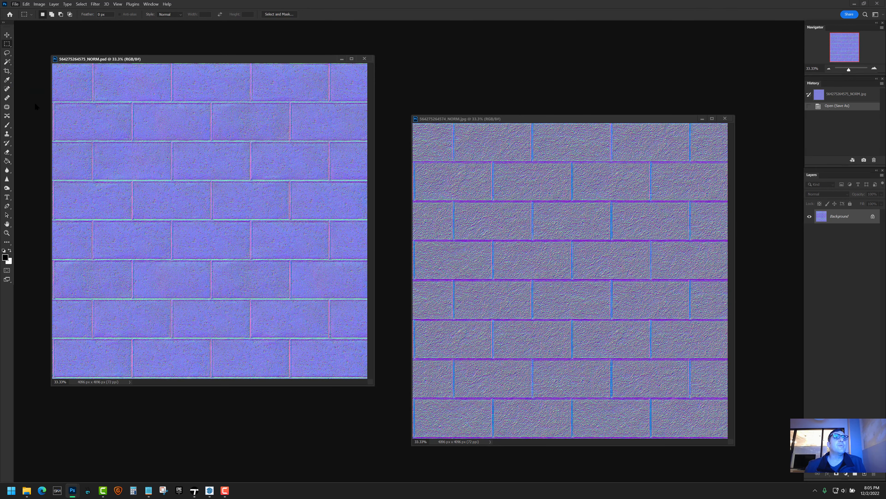
pyautogui.click(181, 405)
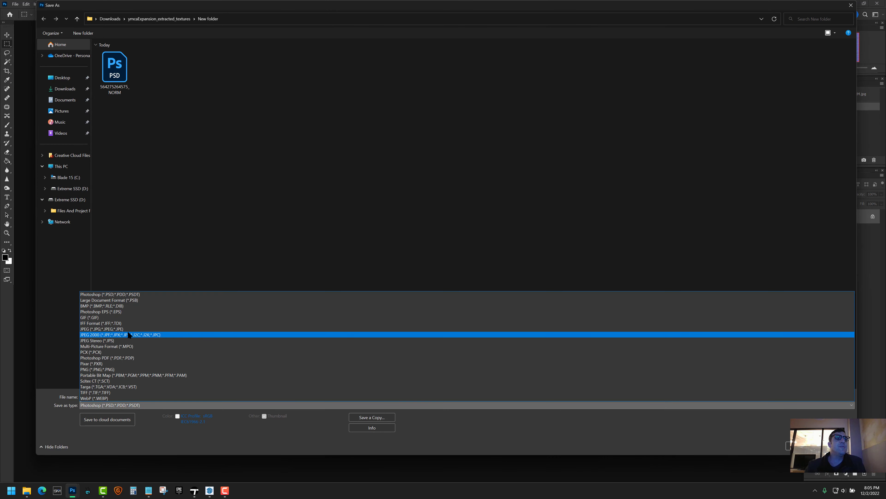
pyautogui.click(128, 330)
pyautogui.click(803, 446)
pyautogui.click(449, 246)
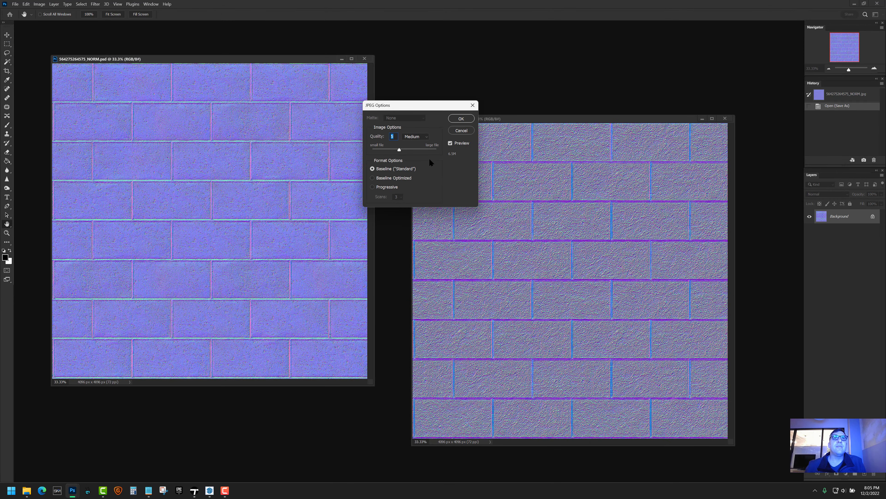
pyautogui.click(461, 118)
pyautogui.click(27, 490)
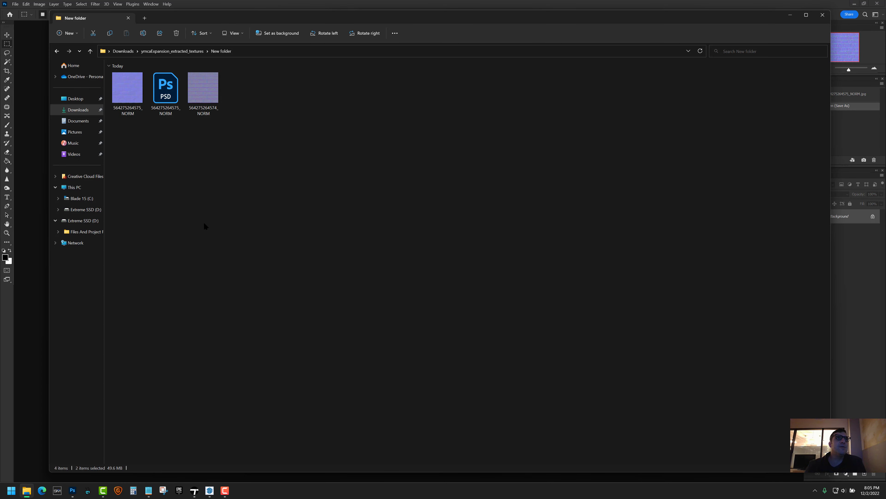
pyautogui.click(129, 86)
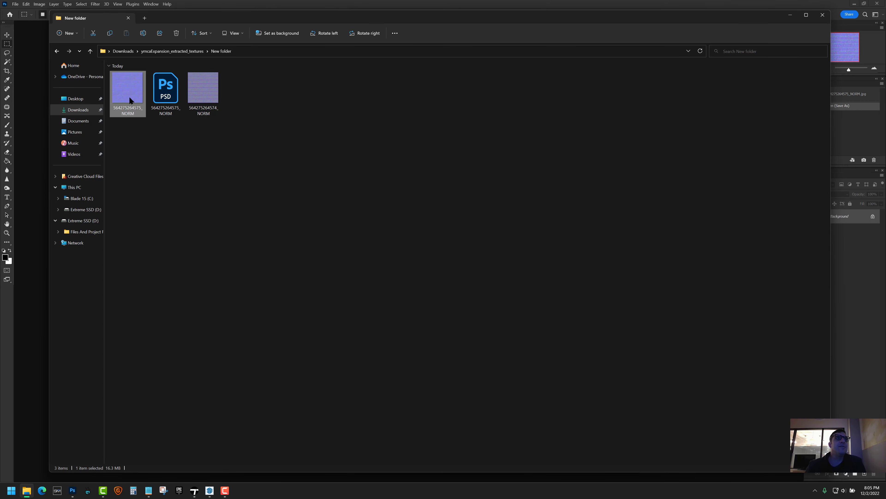
pyautogui.click(214, 5)
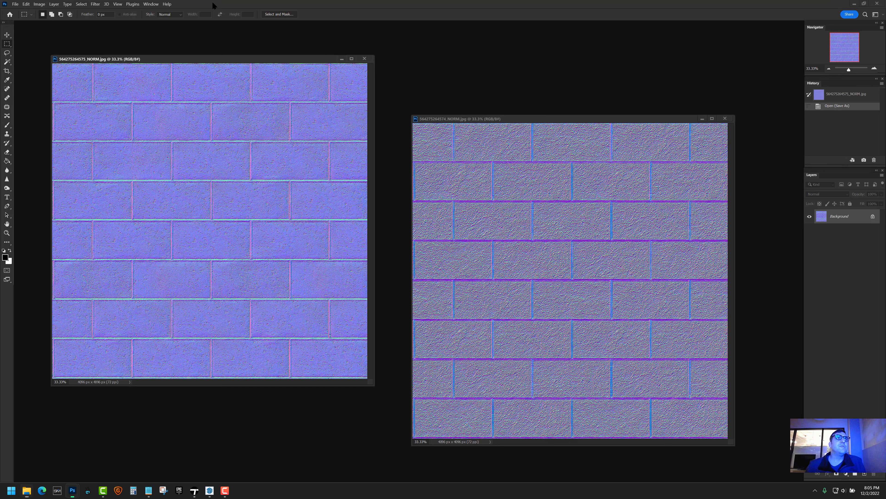
pyautogui.click(18, 4)
pyautogui.click(23, 86)
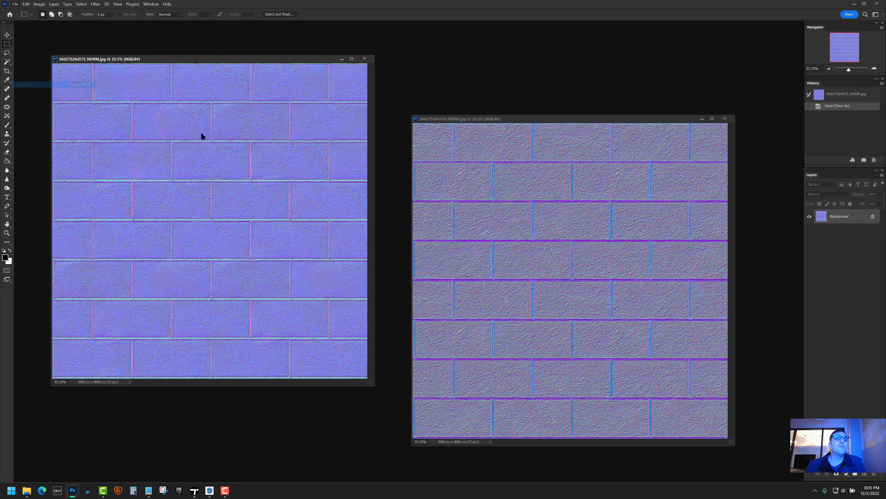
pyautogui.press('Return')
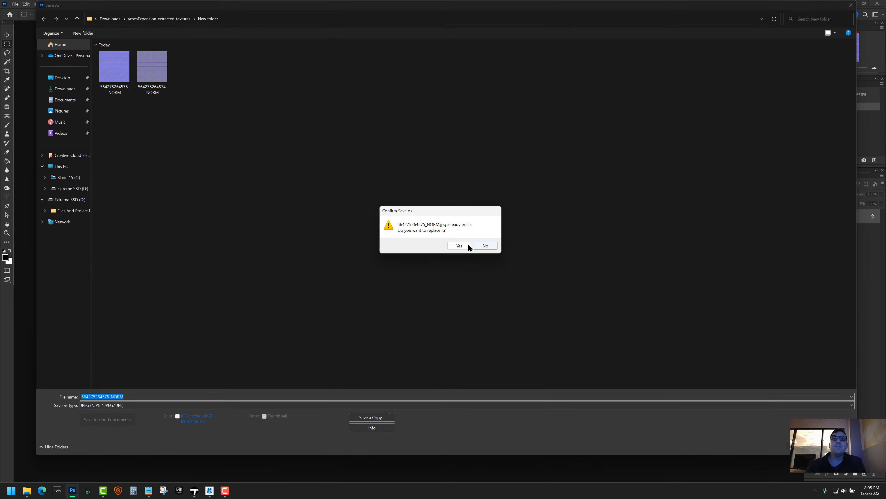
pyautogui.click(466, 246)
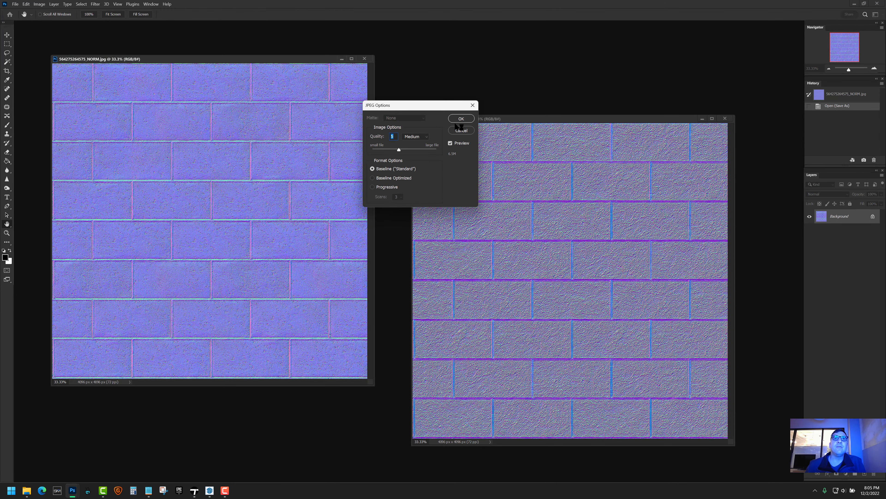
pyautogui.click(461, 119)
pyautogui.click(26, 490)
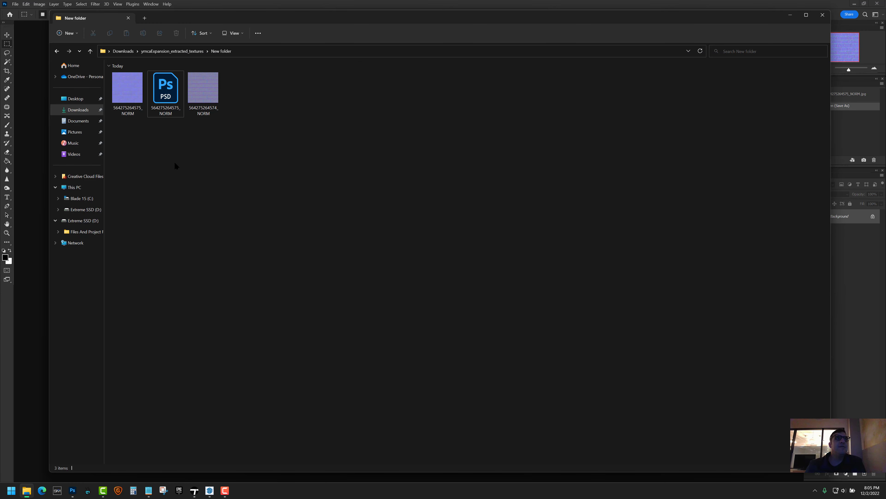
pyautogui.click(124, 93)
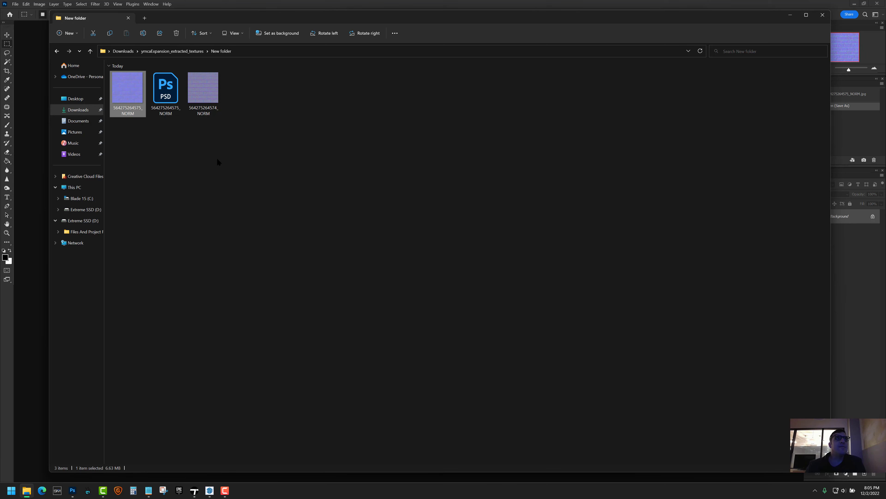
pyautogui.doubleClick(203, 113)
pyautogui.moveTo(251, 62); pyautogui.dragTo(259, 69)
pyautogui.click(39, 3)
pyautogui.click(45, 51)
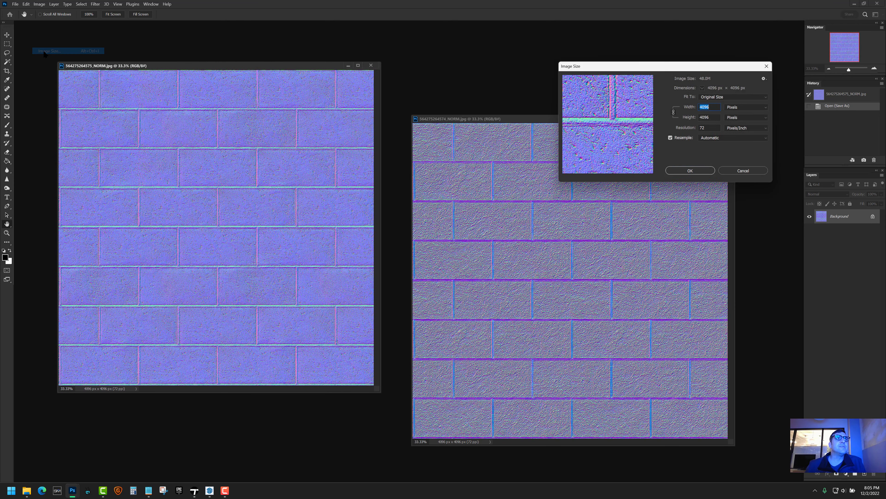
pyautogui.click(771, 65)
pyautogui.click(39, 4)
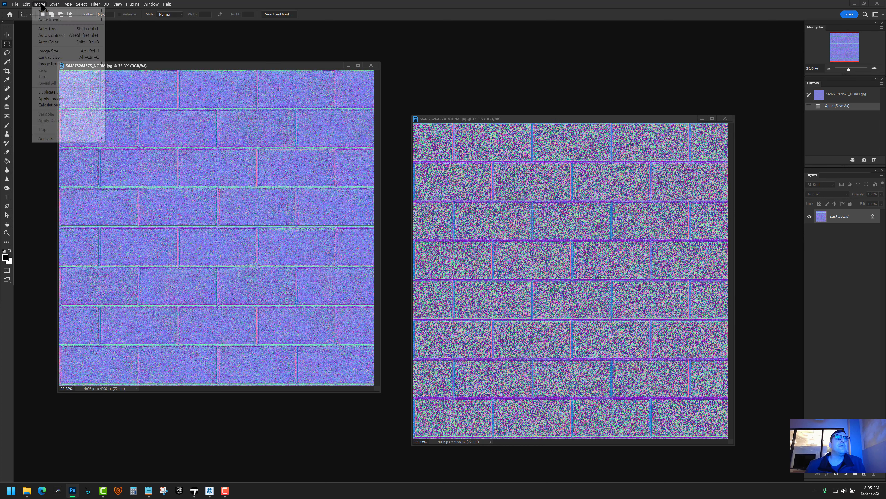
pyautogui.click(46, 51)
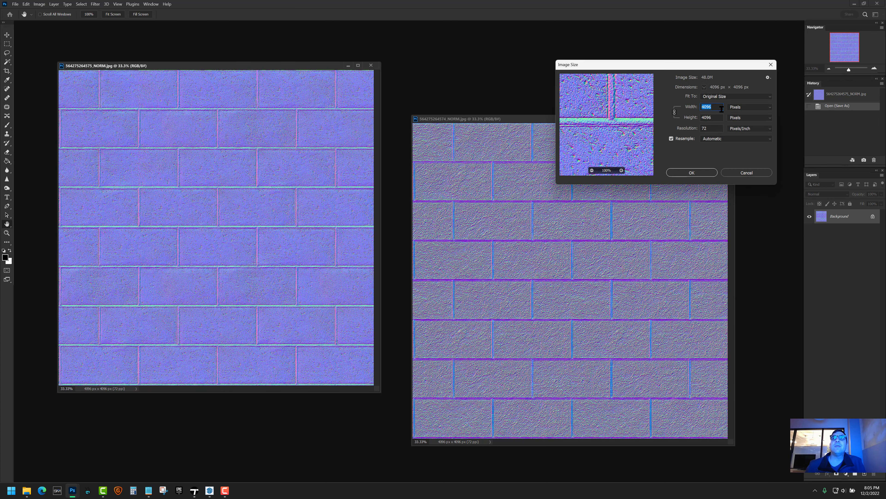
pyautogui.moveTo(719, 107); pyautogui.dragTo(683, 109)
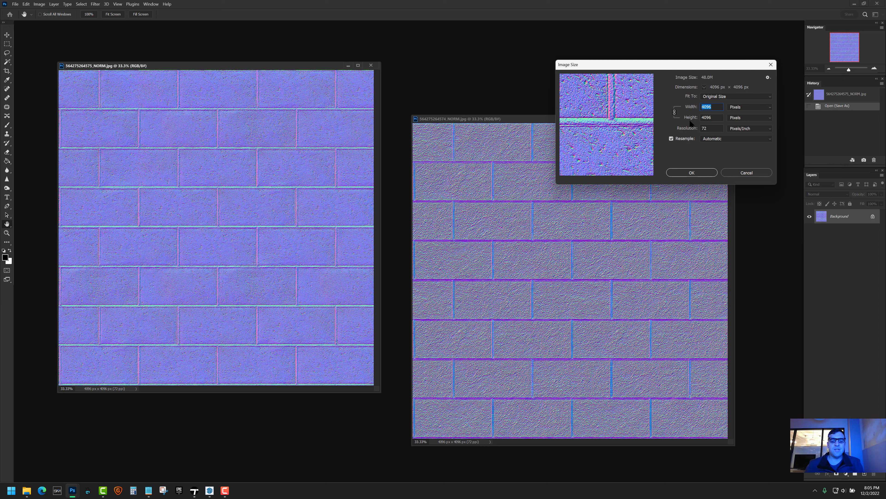
pyautogui.write('314')
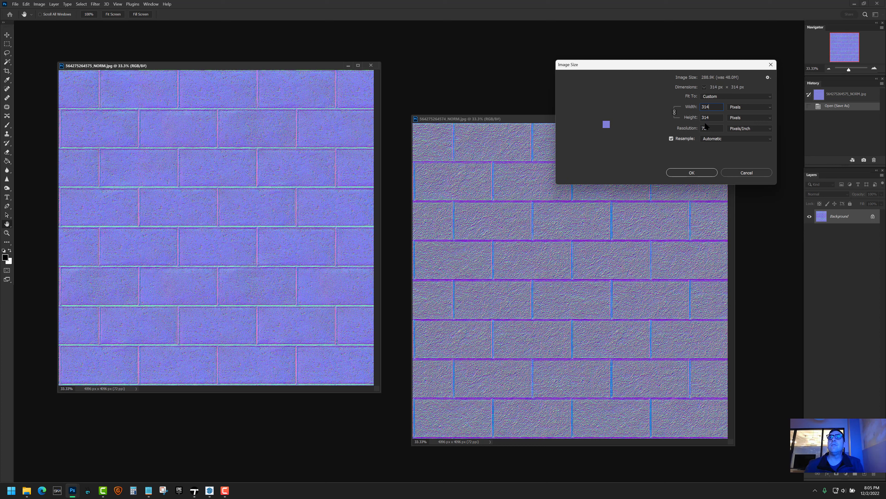
pyautogui.write('4')
pyautogui.click(697, 174)
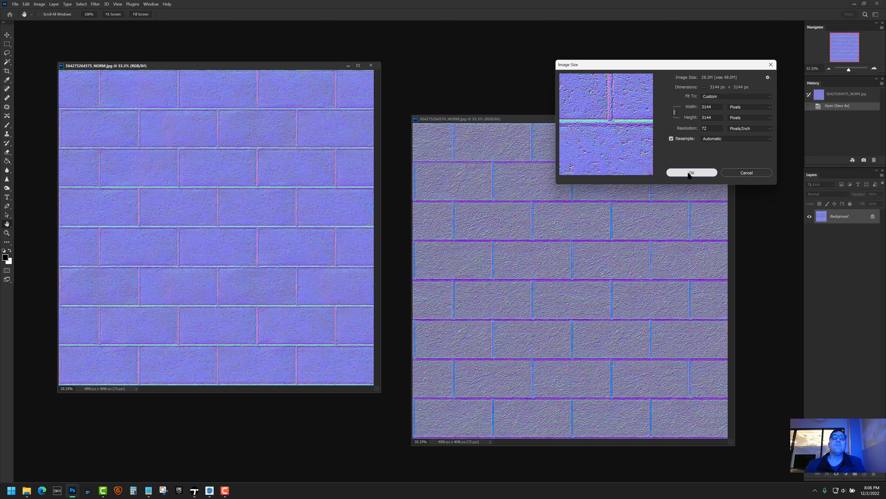
pyautogui.click(687, 175)
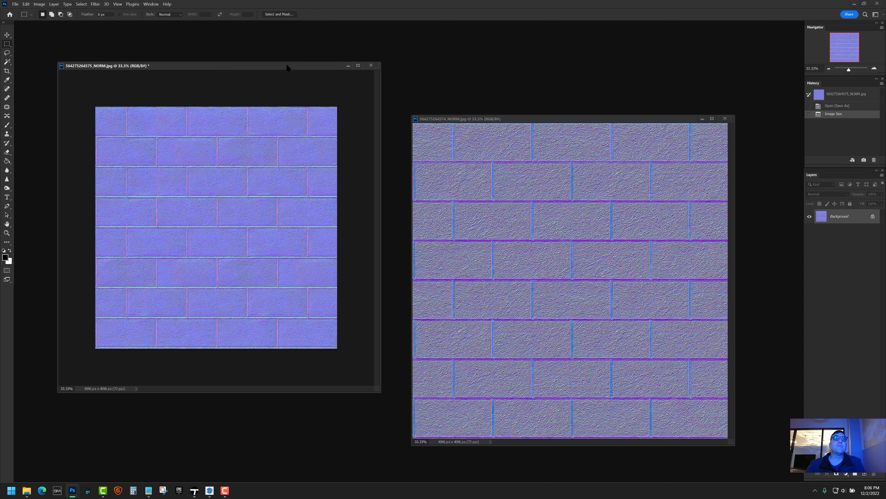
pyautogui.moveTo(286, 65); pyautogui.dragTo(283, 62)
pyautogui.click(16, 5)
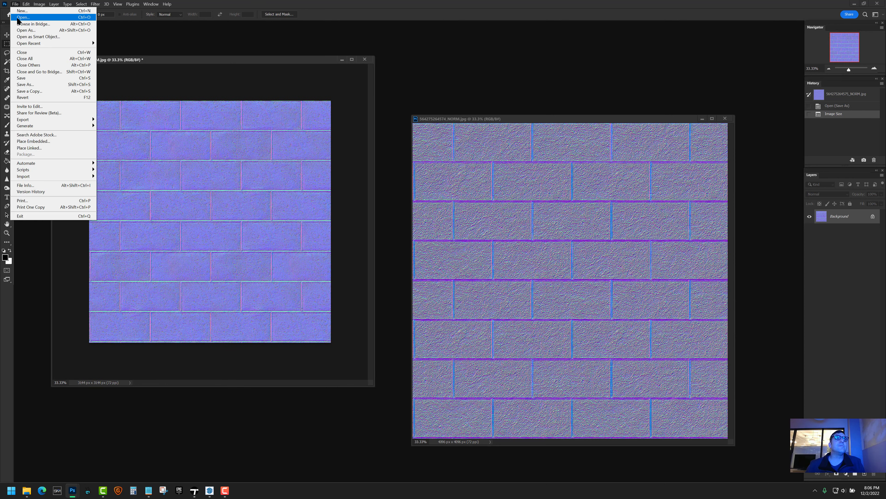
pyautogui.click(28, 84)
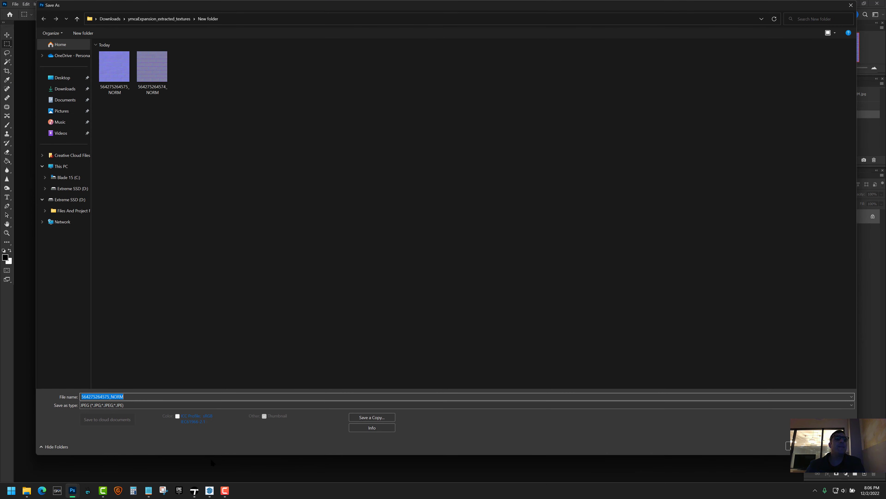
pyautogui.press('Return')
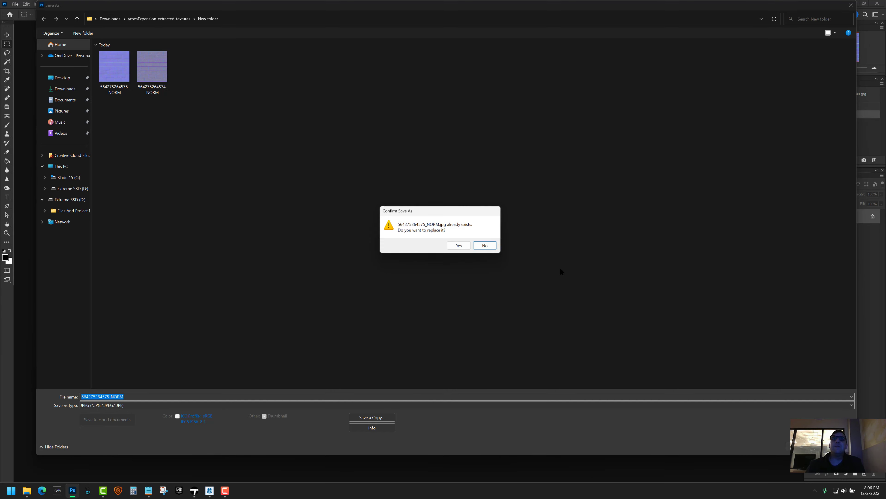
pyautogui.click(459, 246)
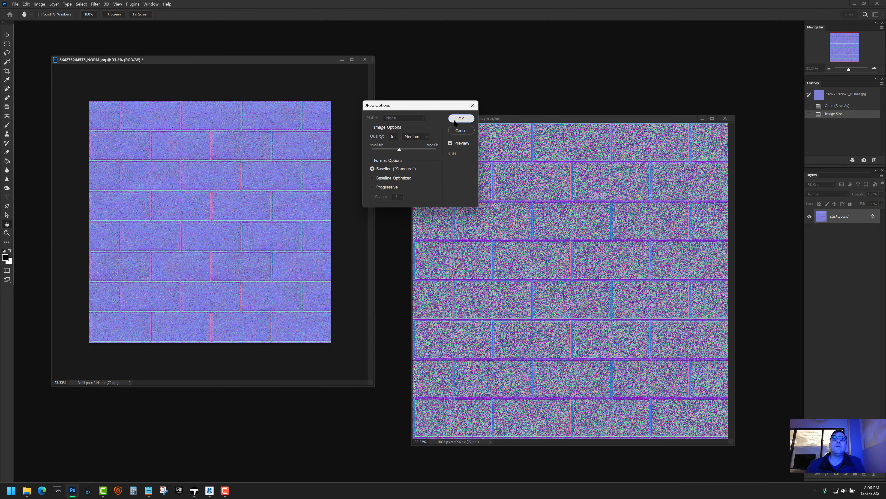
pyautogui.click(461, 118)
pyautogui.click(26, 490)
pyautogui.click(130, 103)
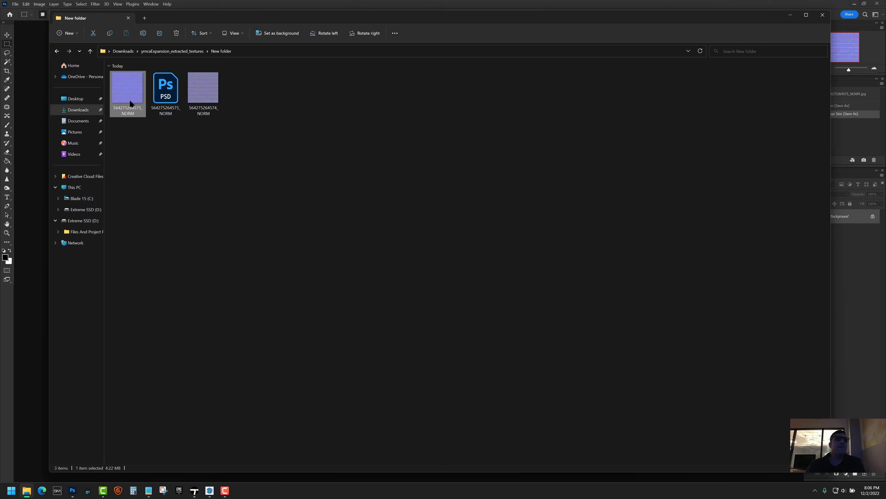
pyautogui.click(308, 109)
pyautogui.click(266, 3)
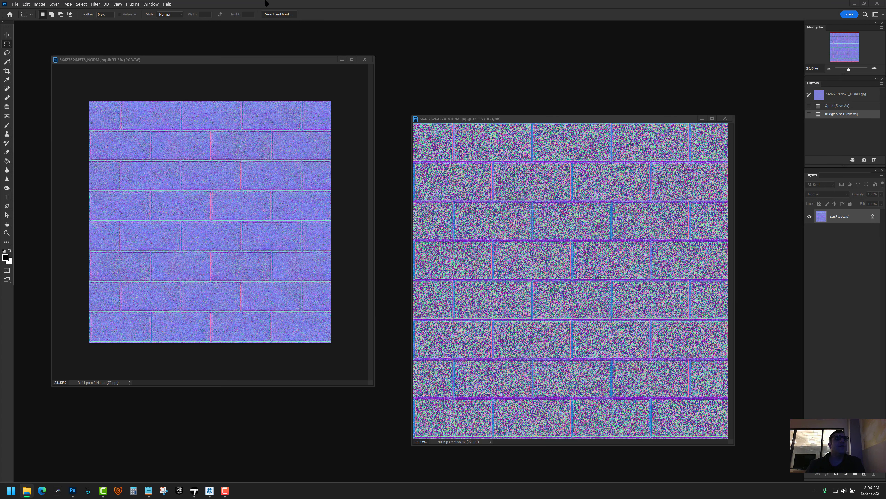
pyautogui.click(369, 61)
pyautogui.moveTo(499, 123); pyautogui.dragTo(317, 93)
pyautogui.click(39, 4)
pyautogui.click(50, 51)
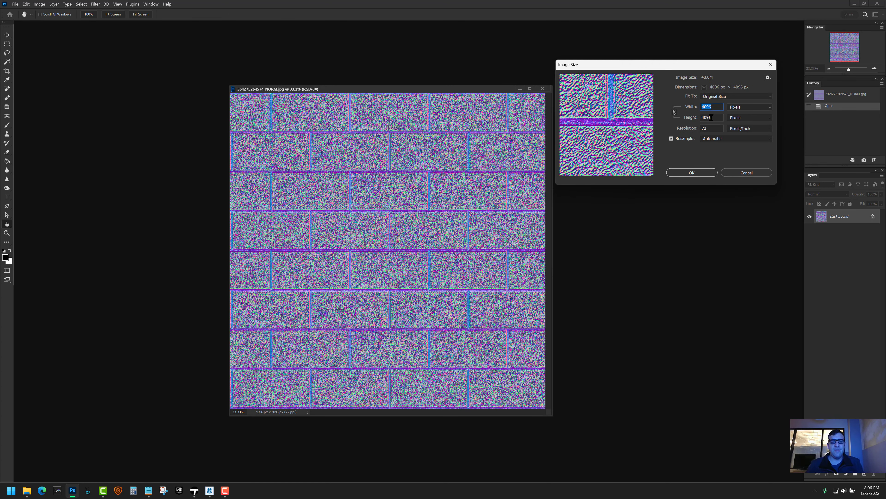
pyautogui.write('3144')
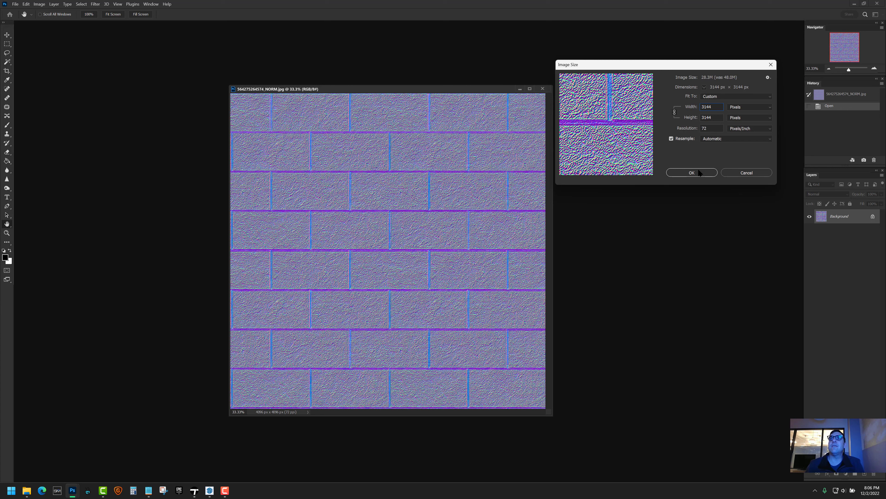
pyautogui.click(699, 172)
pyautogui.moveTo(380, 86); pyautogui.dragTo(357, 80)
pyautogui.click(16, 5)
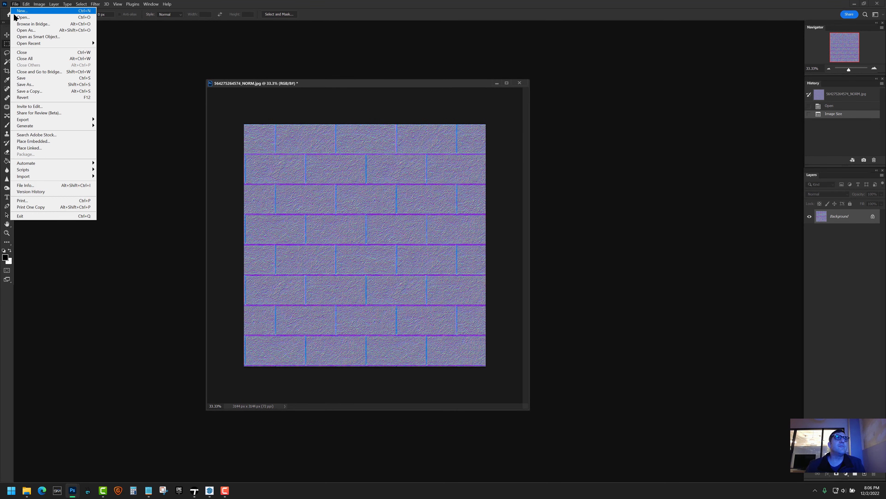
pyautogui.click(21, 85)
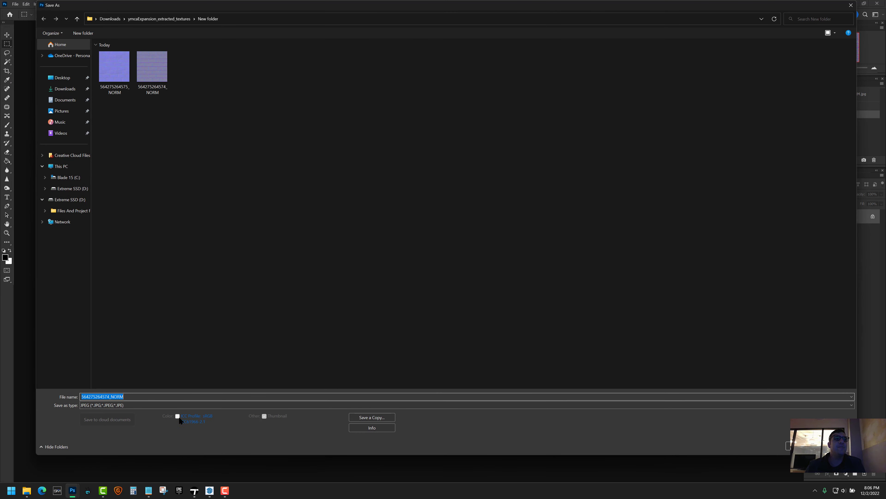
pyautogui.click(252, 404)
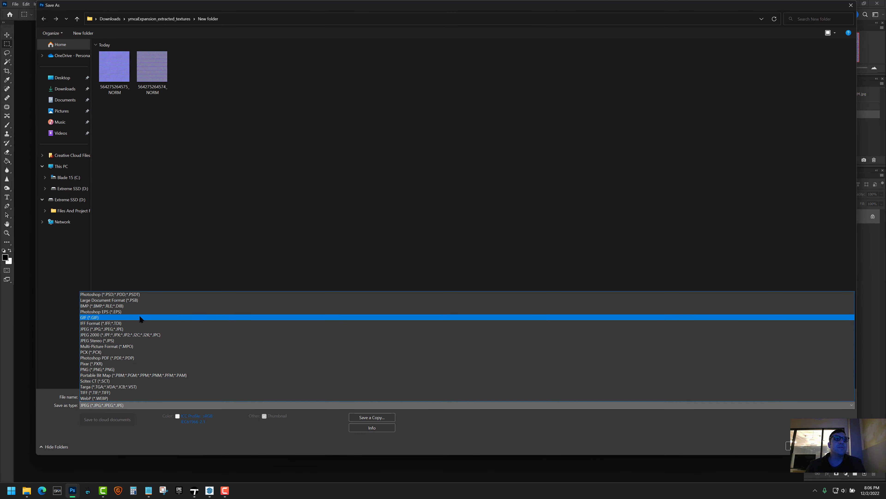
pyautogui.click(128, 295)
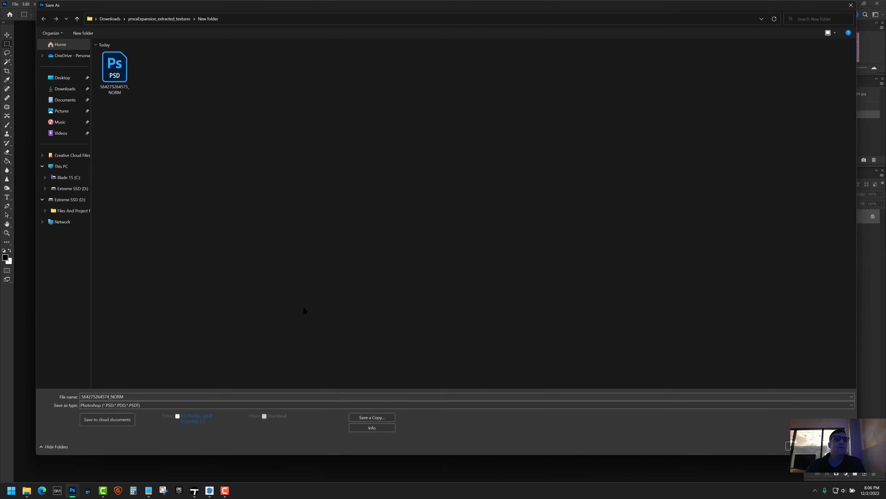
pyautogui.press('Escape')
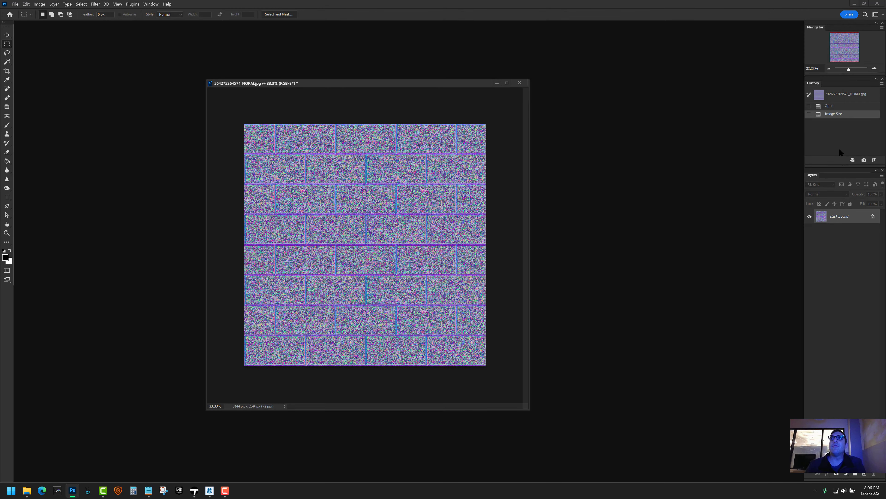
pyautogui.click(838, 98)
pyautogui.click(13, 4)
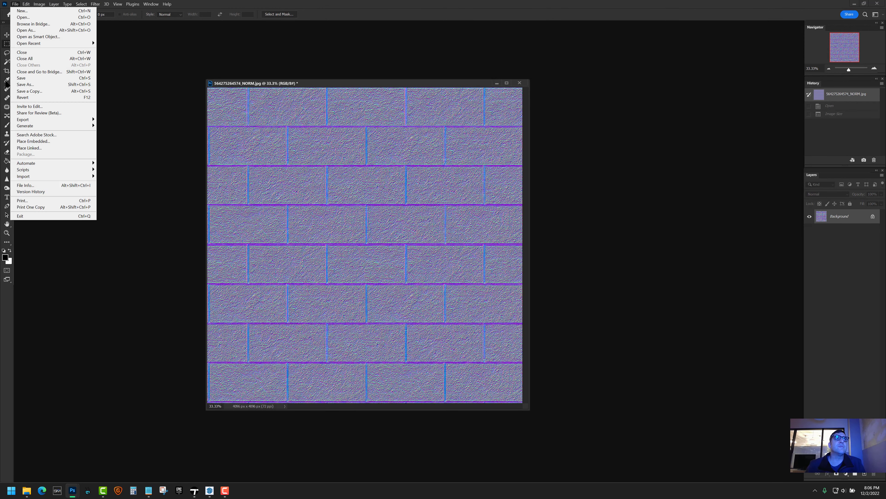
pyautogui.click(31, 86)
pyautogui.click(136, 404)
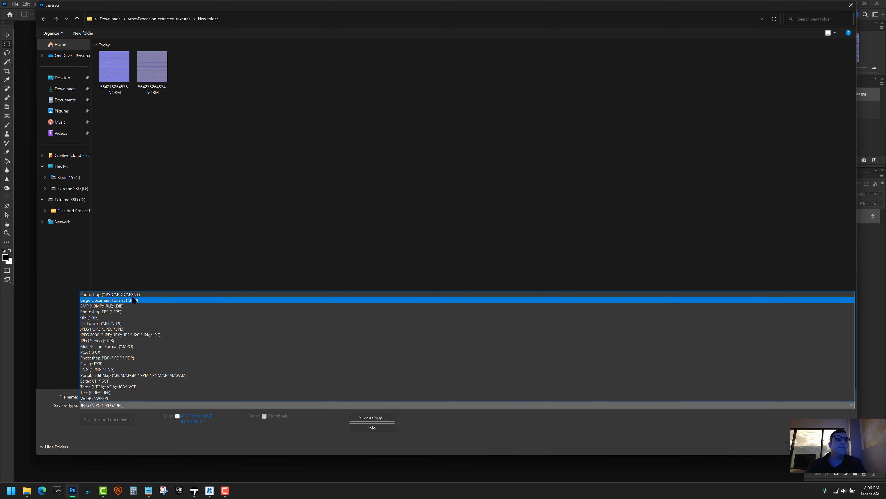
pyautogui.click(133, 295)
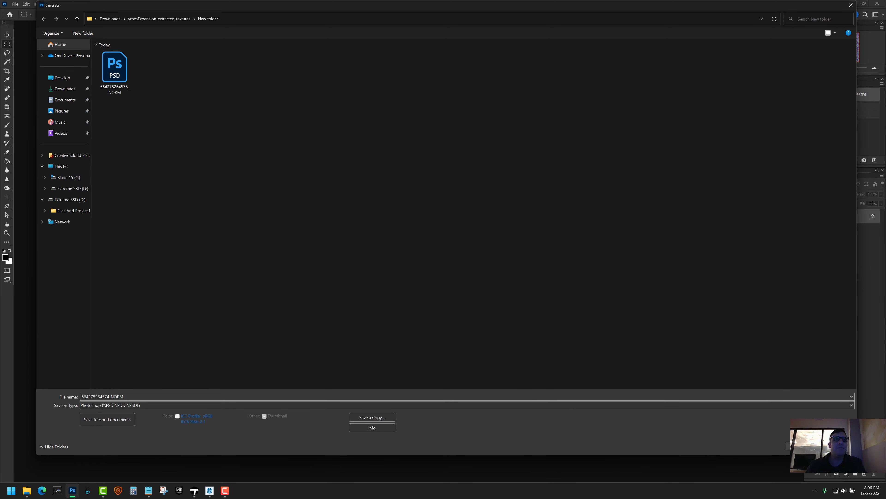
pyautogui.click(788, 446)
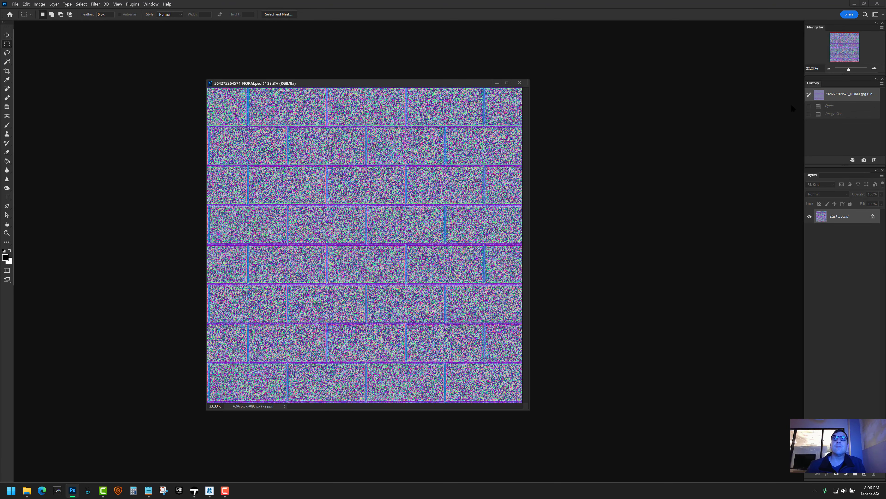
pyautogui.click(39, 4)
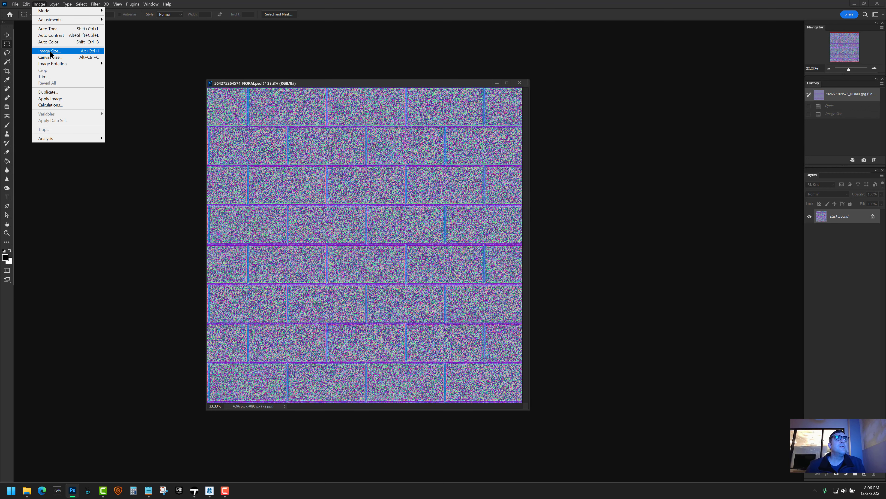
pyautogui.click(855, 115)
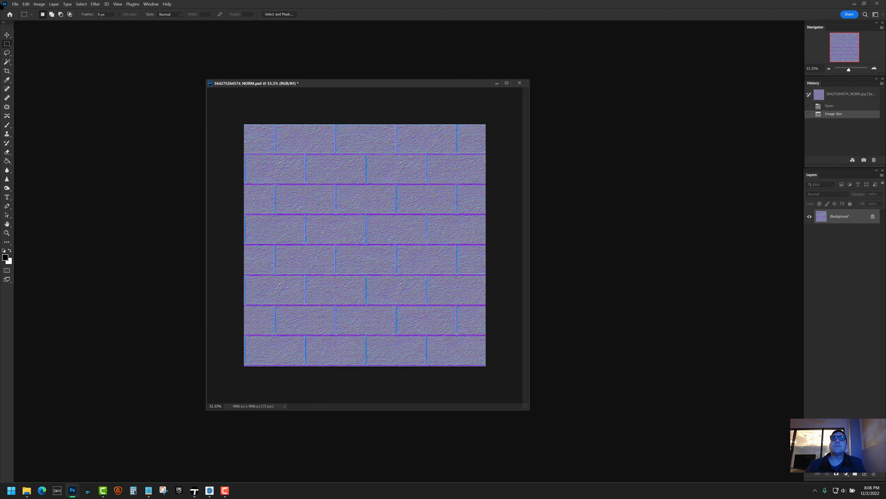
pyautogui.click(16, 4)
pyautogui.click(28, 88)
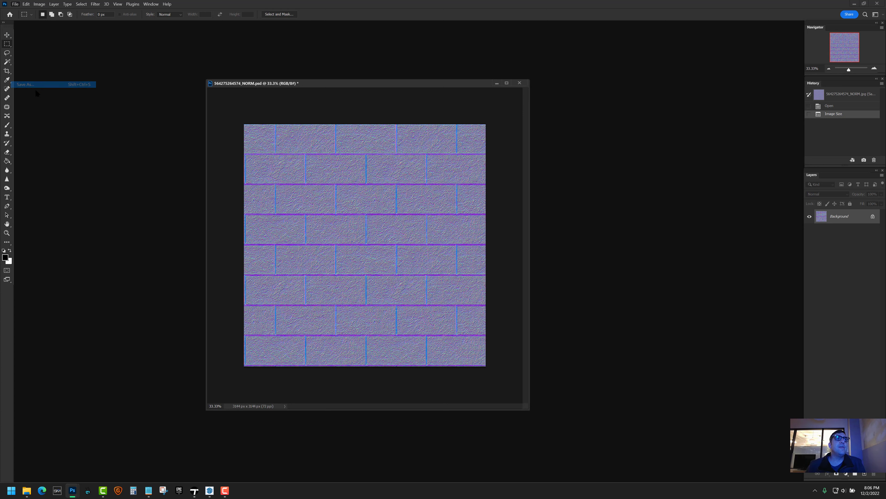
pyautogui.click(140, 404)
pyautogui.click(464, 328)
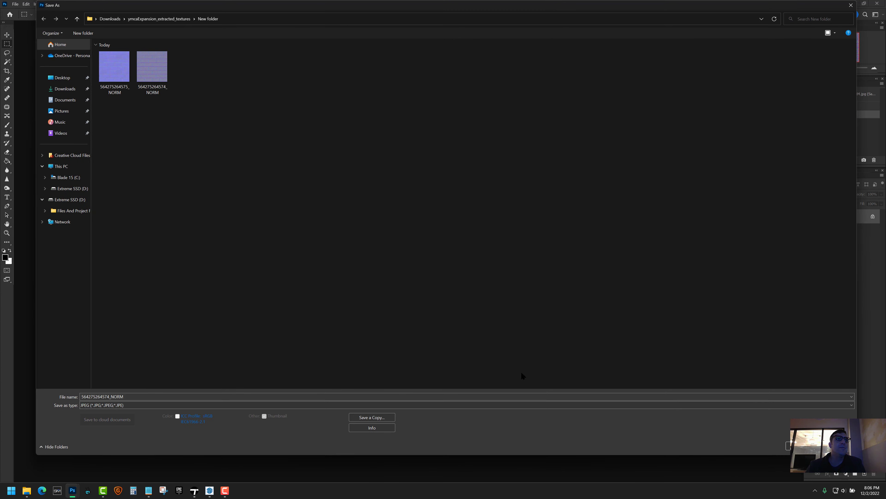
pyautogui.press('Return')
pyautogui.click(453, 244)
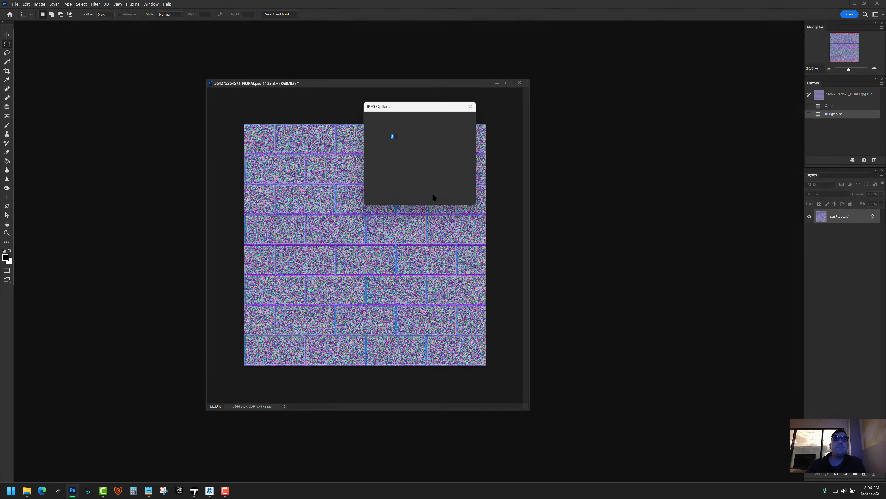
pyautogui.press('Return')
pyautogui.click(26, 490)
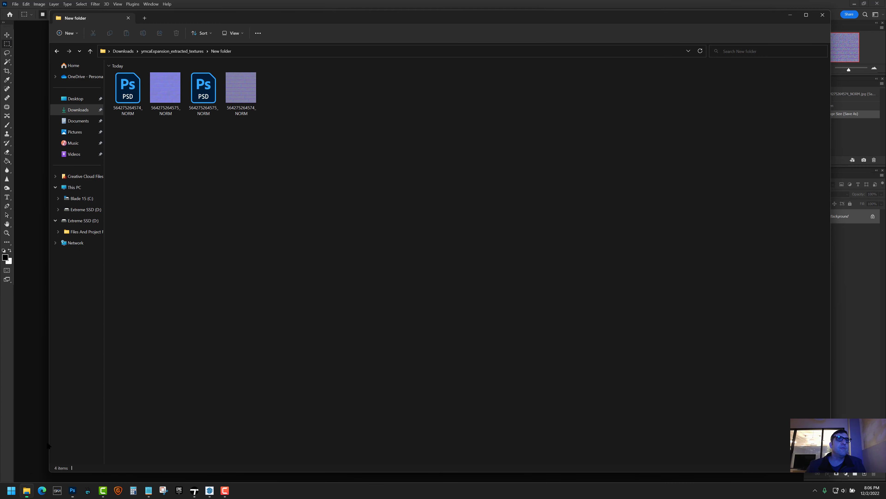
pyautogui.click(199, 95)
pyautogui.click(127, 95)
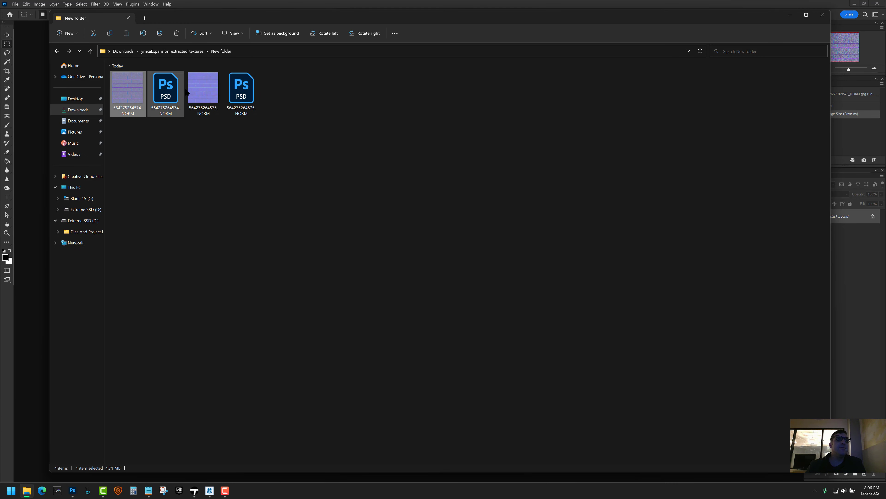
pyautogui.click(186, 195)
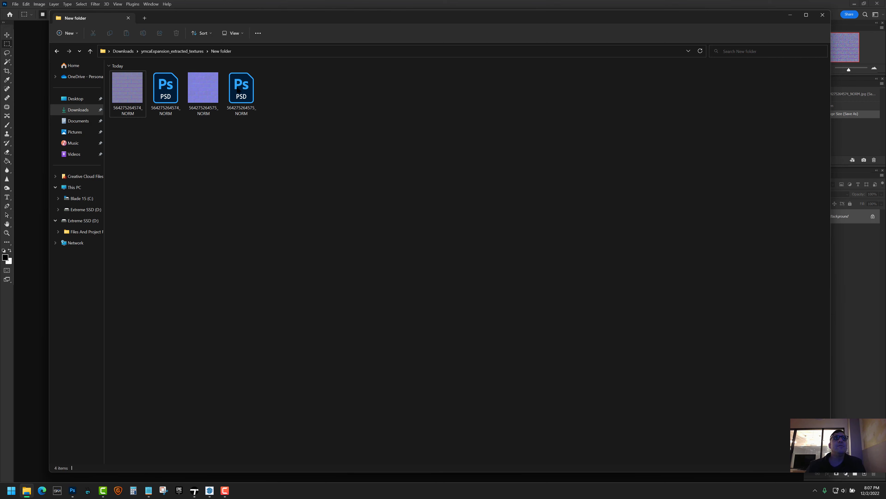
pyautogui.click(201, 88)
pyautogui.click(349, 131)
# - Minimize Photoshop, return File Explorer to the ymcaExpansion_extracted_textures folder, and switch to Twinmotion
pyautogui.click(748, 2)
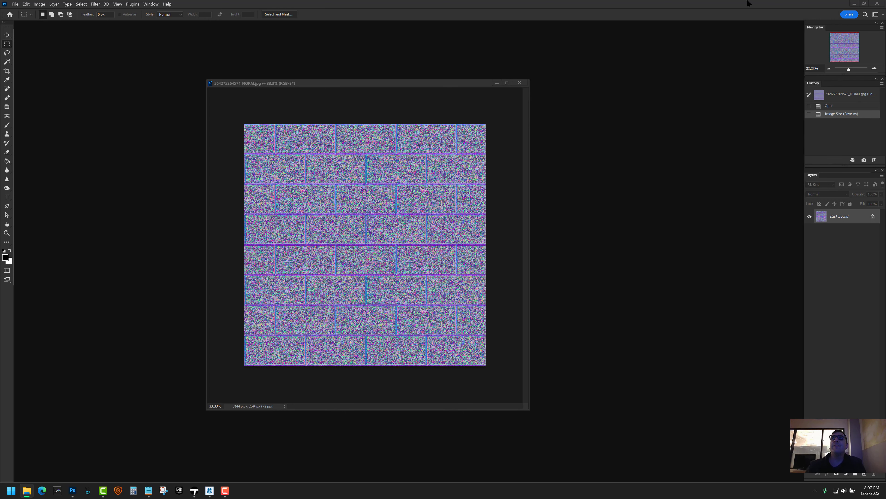
pyautogui.click(854, 3)
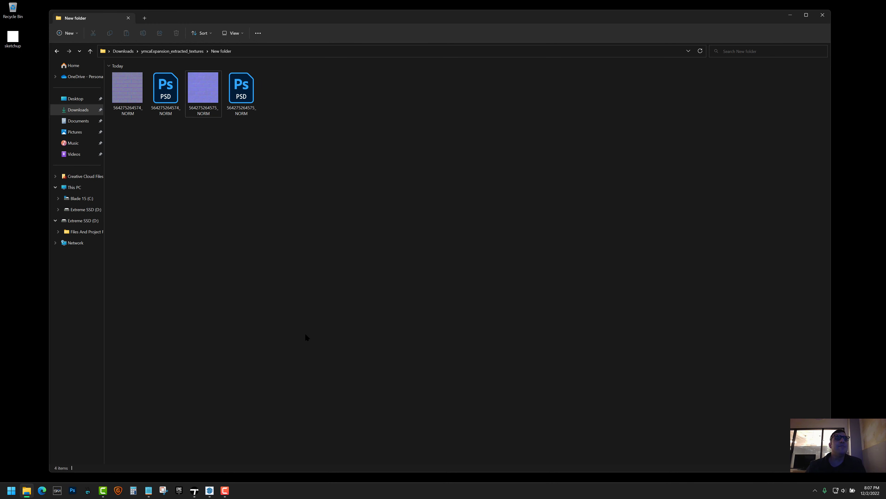
pyautogui.click(191, 52)
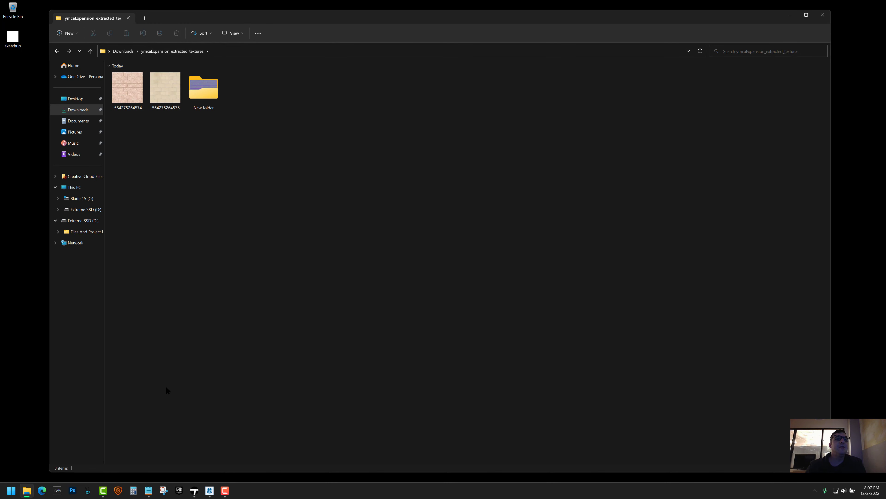
pyautogui.click(26, 488)
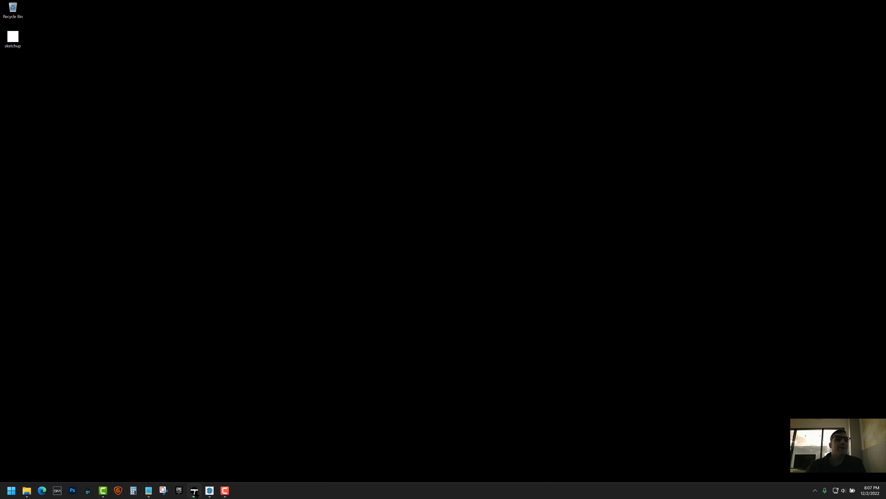
pyautogui.click(194, 490)
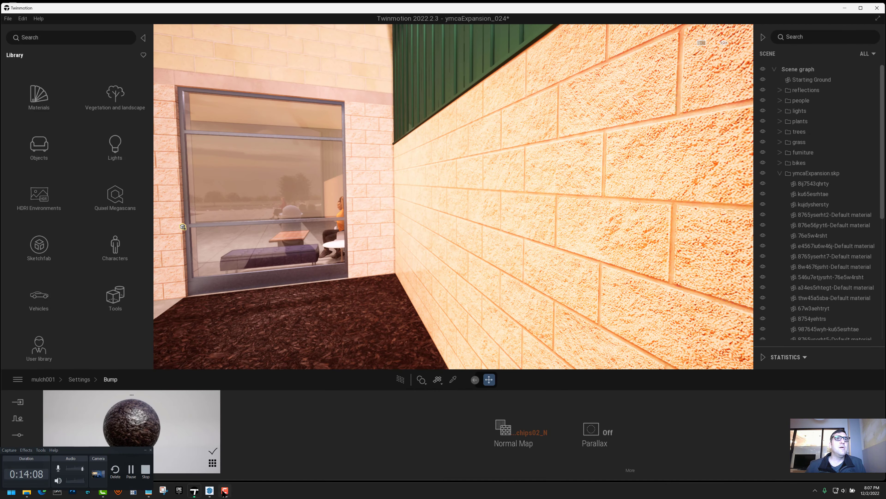
# - Sample the 8w5hryt8 material from the large block wall beside the window and open its detailed bump settings
pyautogui.keyDown('shift'); pyautogui.moveTo(405, 233); pyautogui.dragTo(431, 237, button='middle'); pyautogui.keyUp('shift')
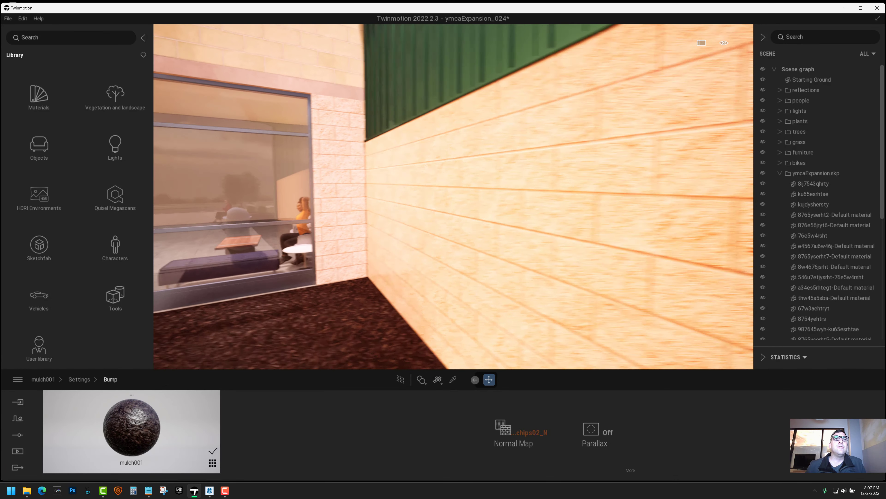
pyautogui.click(454, 380)
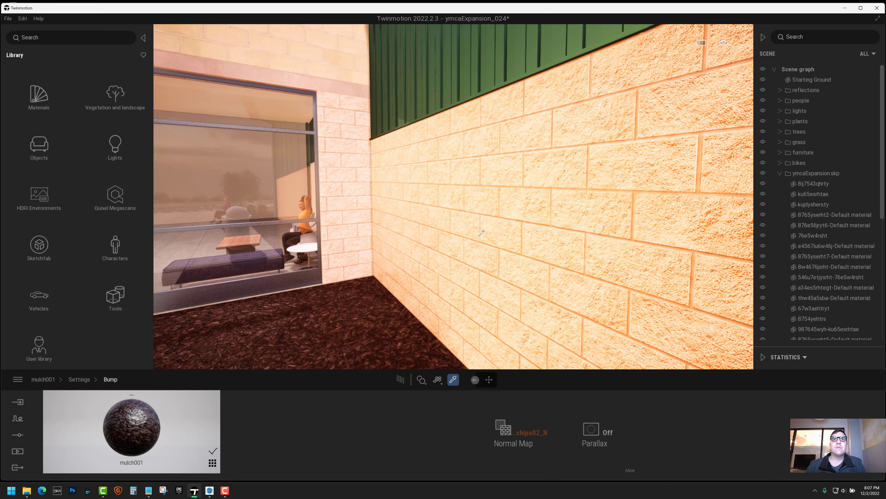
pyautogui.click(493, 226)
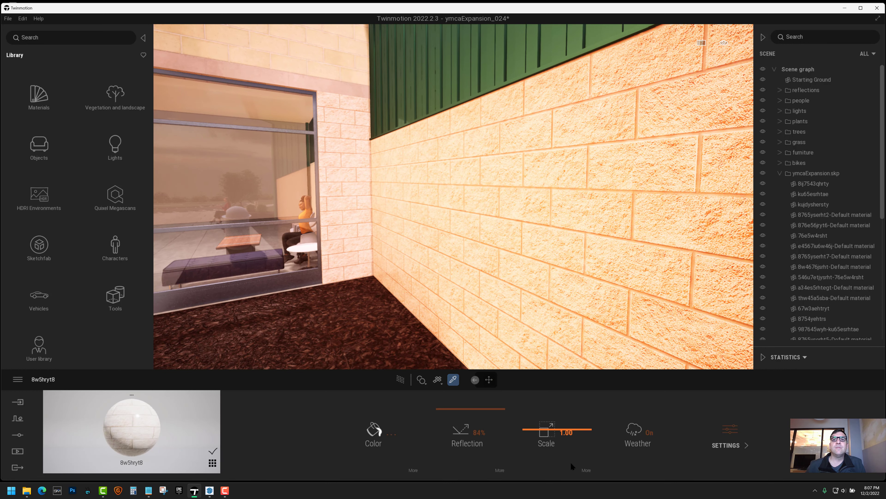
pyautogui.click(725, 444)
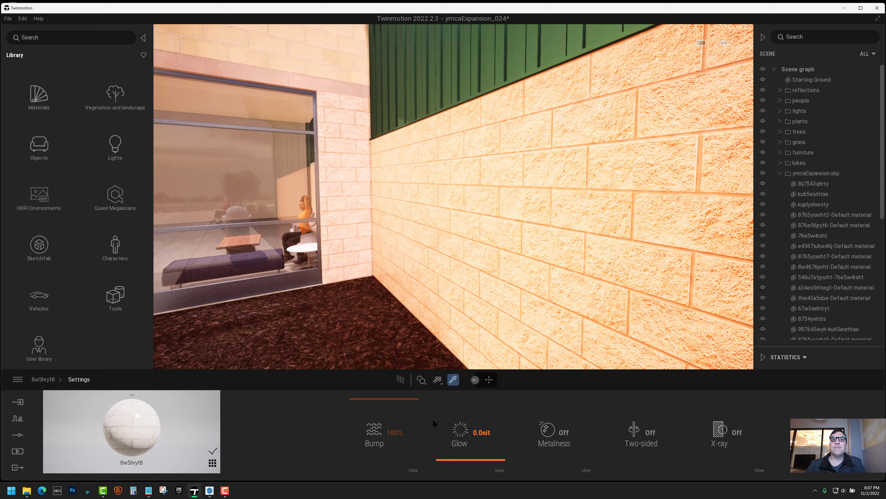
pyautogui.click(413, 471)
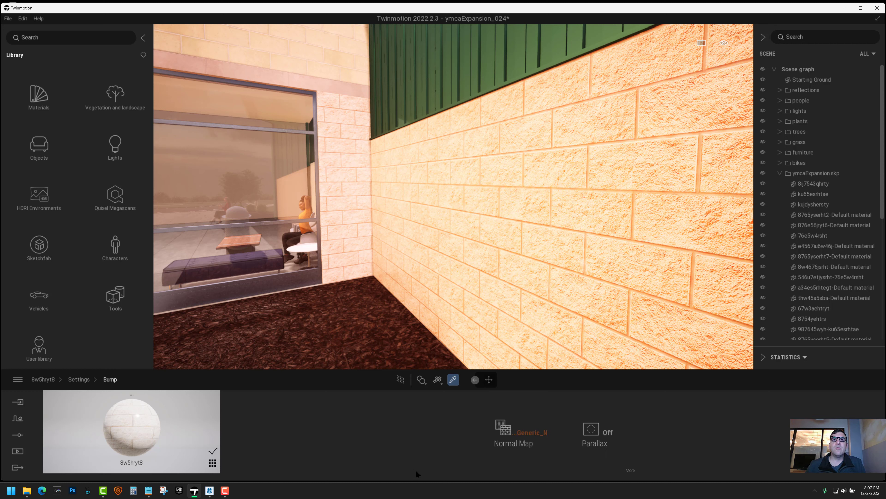
pyautogui.rightClick(524, 437)
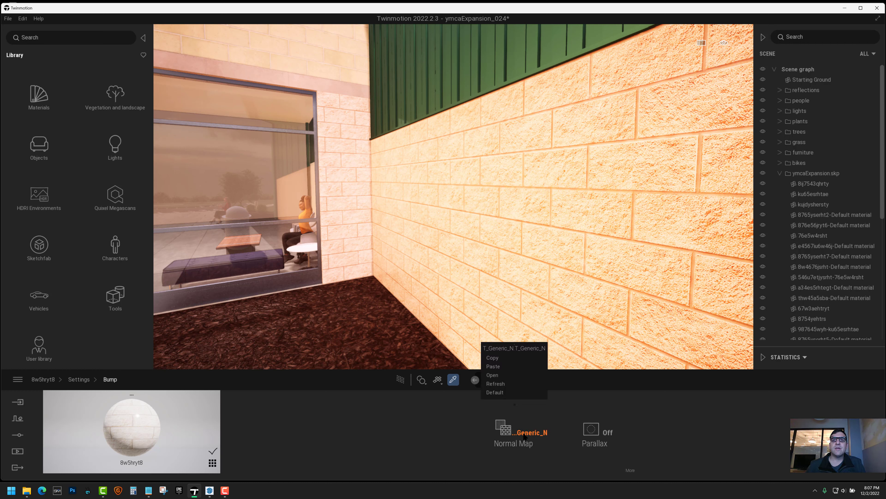
pyautogui.click(493, 375)
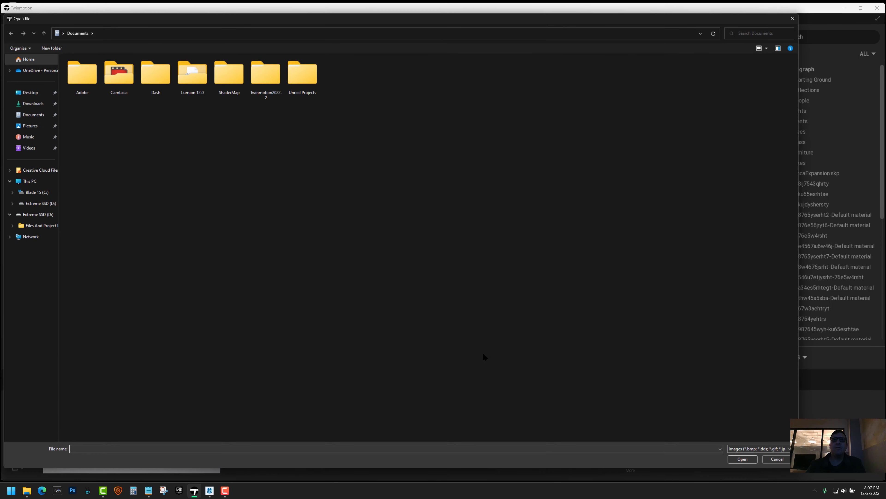
pyautogui.click(33, 103)
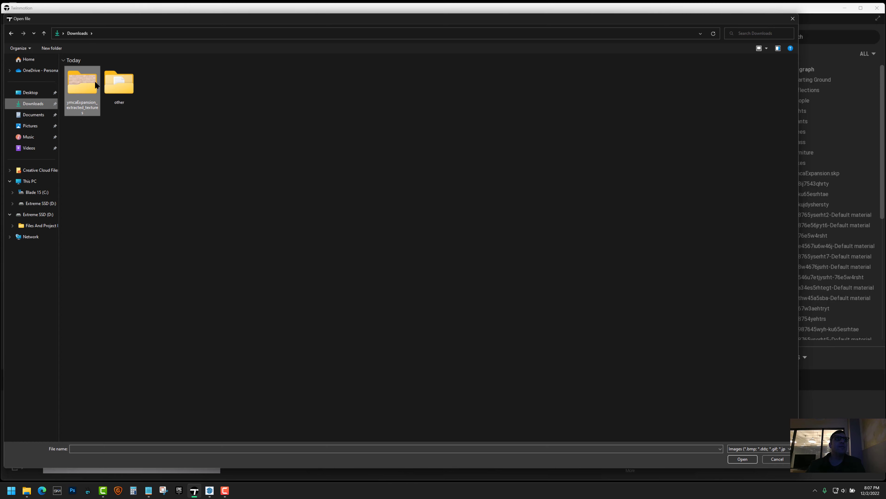
pyautogui.doubleClick(95, 80)
pyautogui.doubleClick(156, 83)
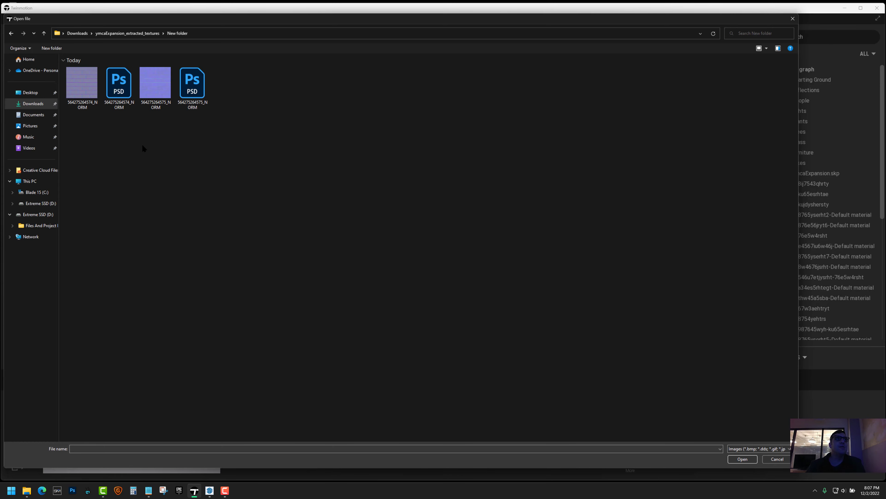
pyautogui.doubleClick(82, 78)
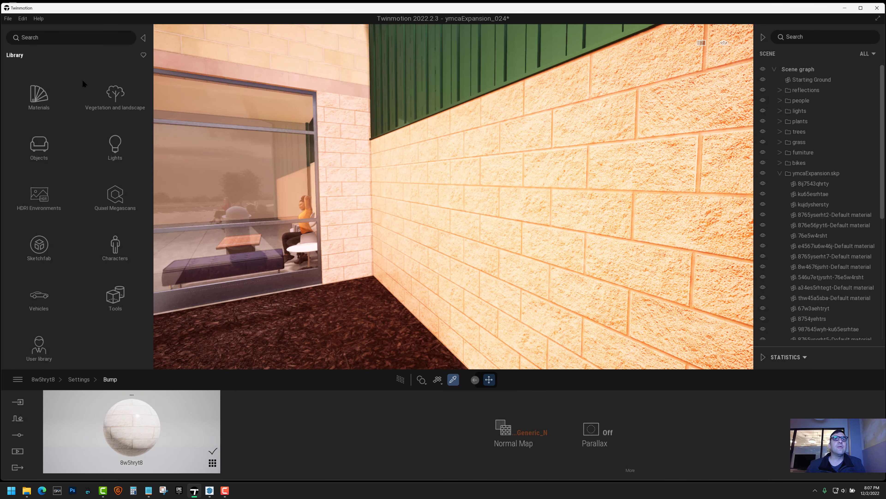
# - Inspect the block wall around its outer corner and set the 8w5hryt8 material's reflection to 86%
pyautogui.press('d')
pyautogui.moveTo(509, 270); pyautogui.dragTo(527, 271, button='right')
pyautogui.click(79, 379)
pyautogui.press('d')
pyautogui.moveTo(203, 328); pyautogui.dragTo(277, 341, button='right')
pyautogui.press('w')
pyautogui.press('s')
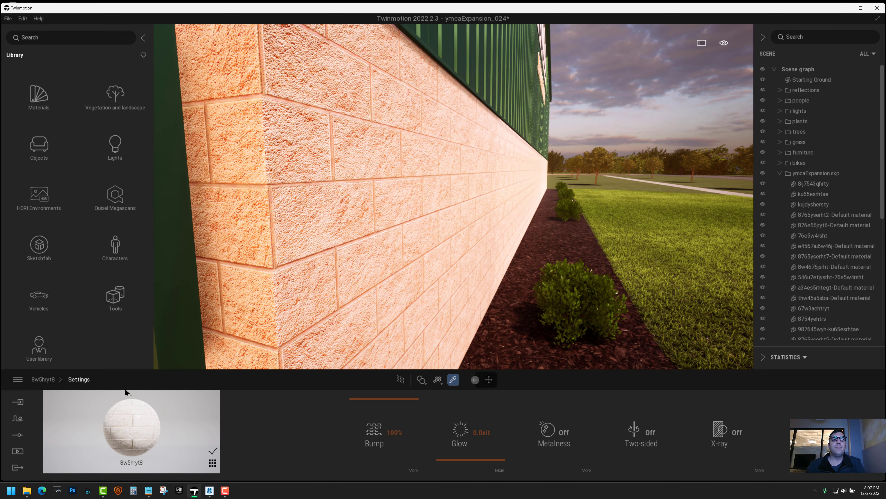
pyautogui.click(42, 379)
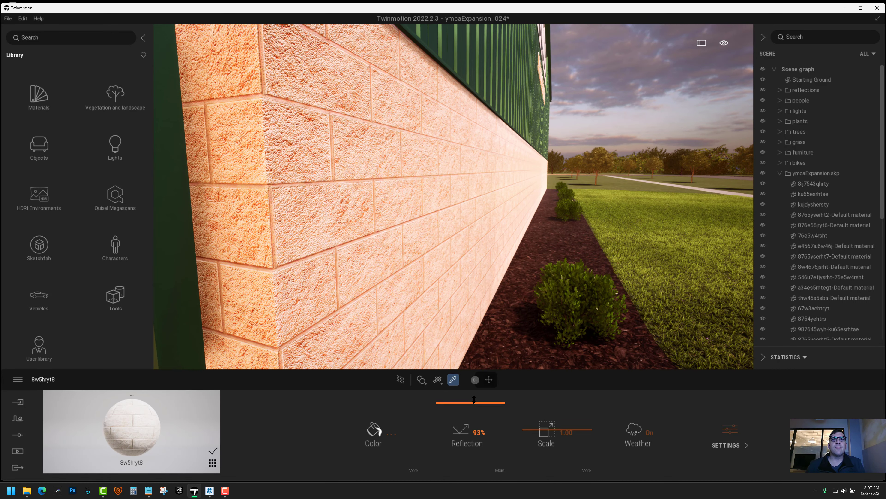
pyautogui.moveTo(475, 405)
pyautogui.mouseDown()
pyautogui.moveTo(475, 461)
pyautogui.moveTo(478, 403)
pyautogui.mouseUp()
# - Check the block wall from the window side of its corner and set the 8w5hryt8 material's reflection to 72%
pyautogui.moveTo(418, 244); pyautogui.dragTo(279, 244, button='right')
pyautogui.press('w')
pyautogui.press('d')
pyautogui.scroll(2, 604, 201)
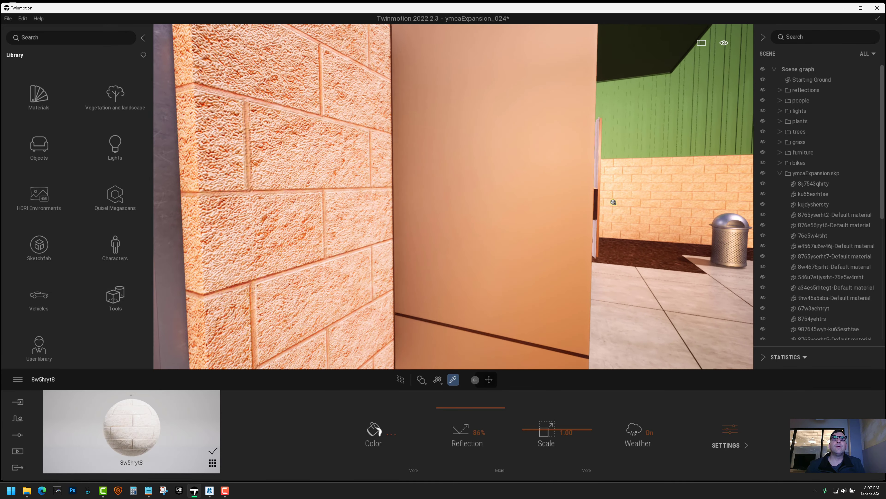
pyautogui.keyDown('shift'); pyautogui.moveTo(613, 202); pyautogui.dragTo(484, 229, button='middle'); pyautogui.keyUp('shift')
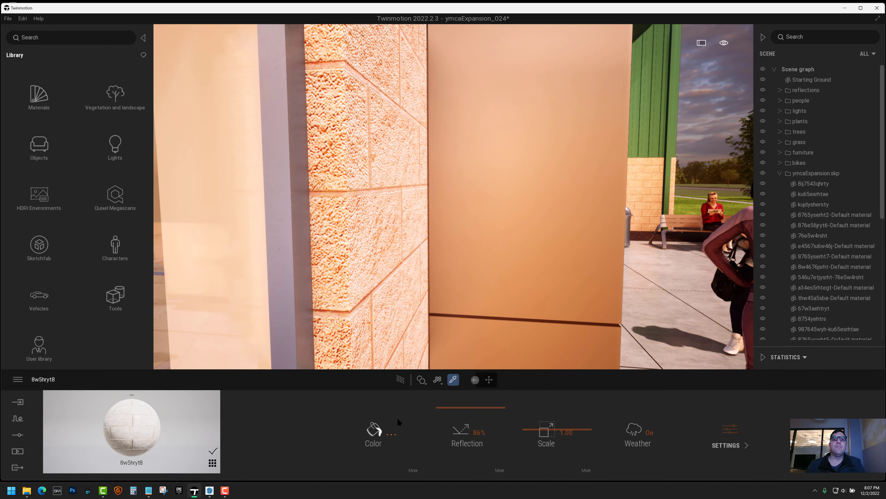
pyautogui.moveTo(463, 430); pyautogui.dragTo(462, 489)
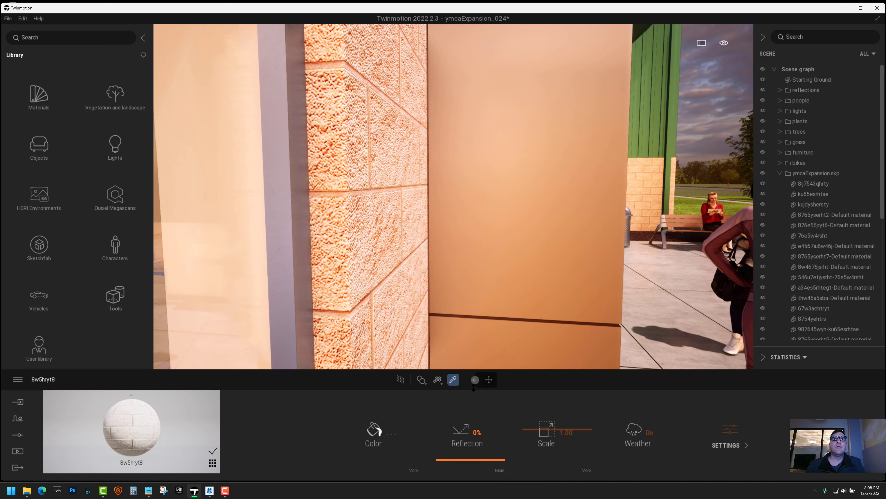
pyautogui.moveTo(473, 387); pyautogui.dragTo(465, 445)
pyautogui.moveTo(468, 405)
pyautogui.mouseDown()
pyautogui.moveTo(470, 417)
pyautogui.moveTo(460, 405)
pyautogui.mouseUp()
# - Examine the smooth-faced block wall above the entrance window up close, including its mortar joints
pyautogui.press('s')
pyautogui.moveTo(460, 245); pyautogui.dragTo(516, 234, button='right')
pyautogui.press('e')
pyautogui.press('w')
pyautogui.press('s')
pyautogui.press('w')
pyautogui.press('d')
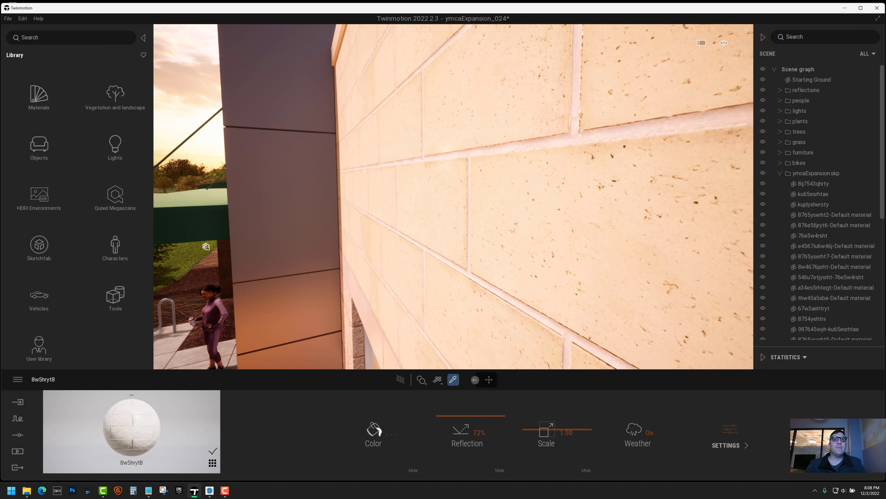
pyautogui.moveTo(498, 235); pyautogui.dragTo(526, 225, button='right')
pyautogui.press('e')
pyautogui.press('s')
pyautogui.press('w')
pyautogui.press('w')
pyautogui.press('a')
pyautogui.press('s')
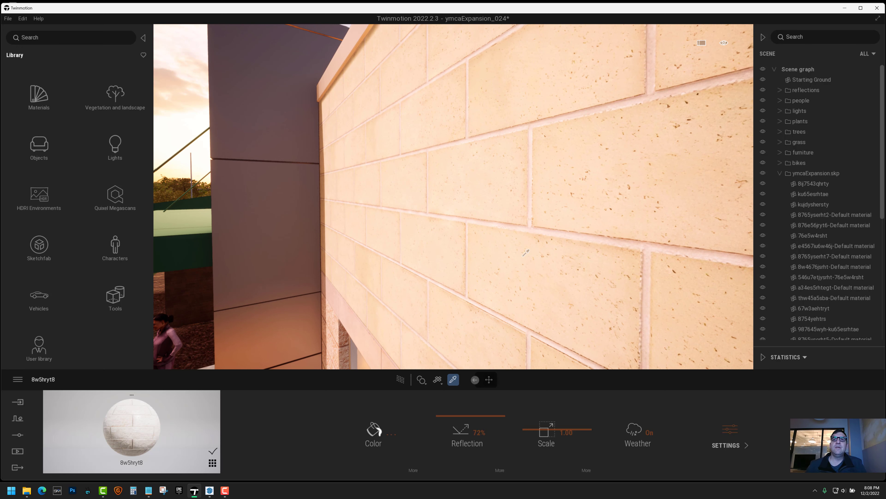
pyautogui.moveTo(522, 273)
pyautogui.mouseDown(button='right')
pyautogui.moveTo(543, 279)
pyautogui.moveTo(519, 267)
pyautogui.mouseUp(button='right')
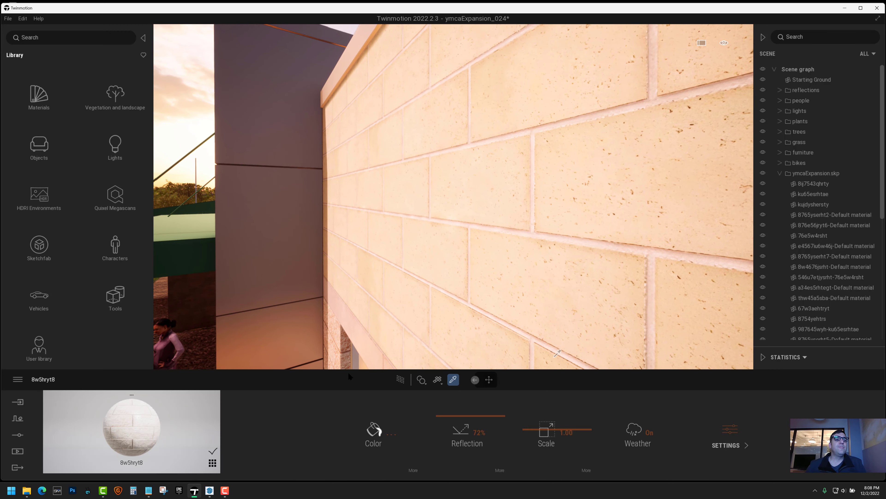
pyautogui.moveTo(462, 249)
pyautogui.mouseDown(button='right')
pyautogui.moveTo(468, 253)
pyautogui.moveTo(454, 248)
pyautogui.moveTo(469, 252)
pyautogui.moveTo(460, 246)
pyautogui.mouseUp(button='right')
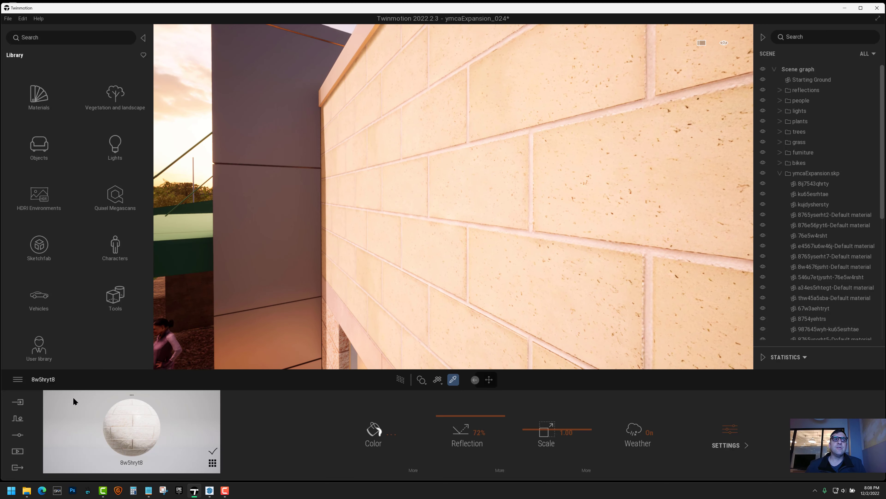
# - Sample the 8w4676jsrht material from the smooth block wall above the window and open its detailed bump settings
pyautogui.click(499, 294)
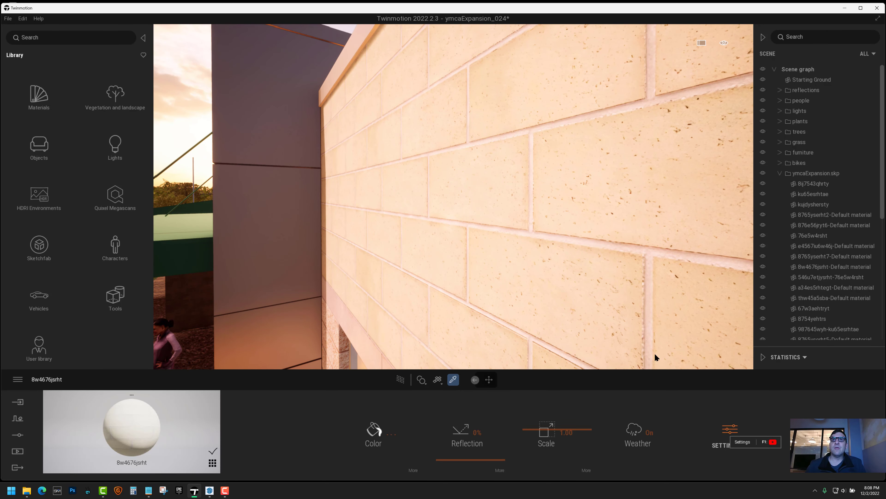
pyautogui.click(725, 435)
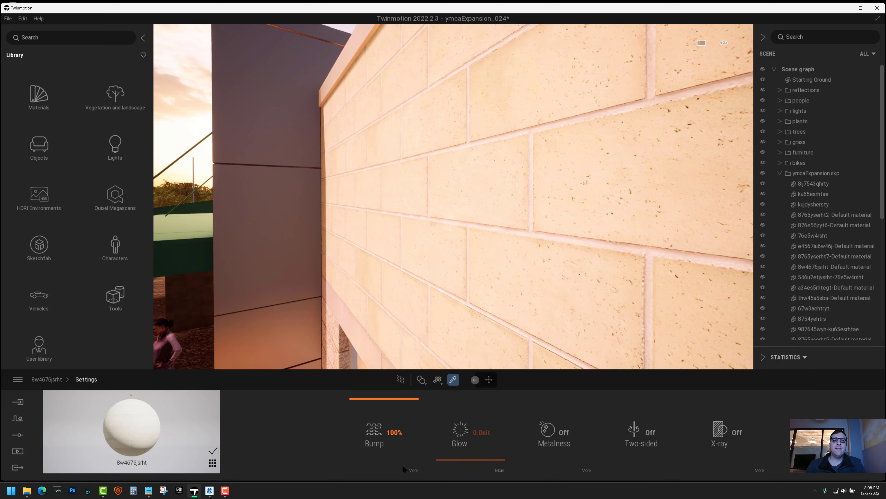
pyautogui.click(413, 471)
pyautogui.click(525, 433)
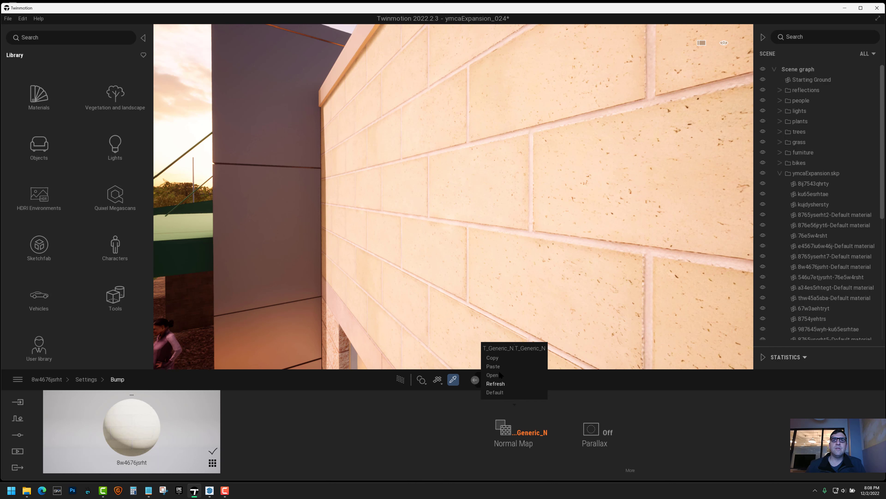
pyautogui.click(492, 374)
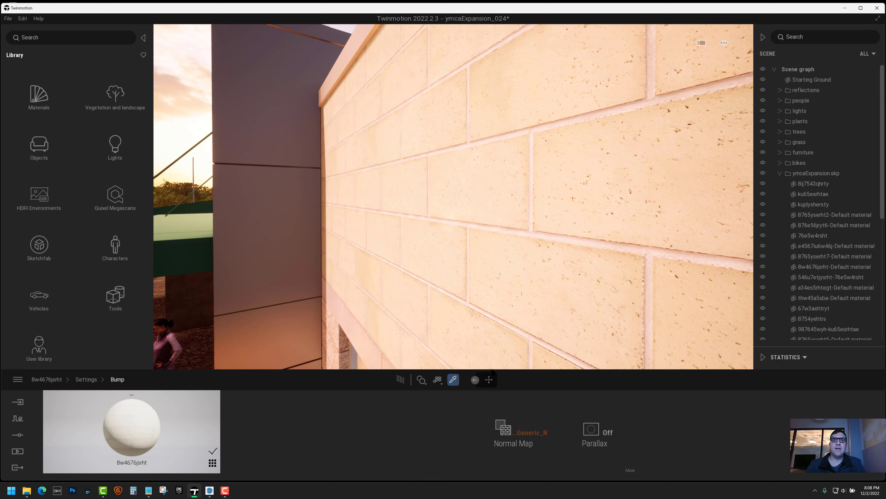
pyautogui.click(509, 444)
pyautogui.click(494, 376)
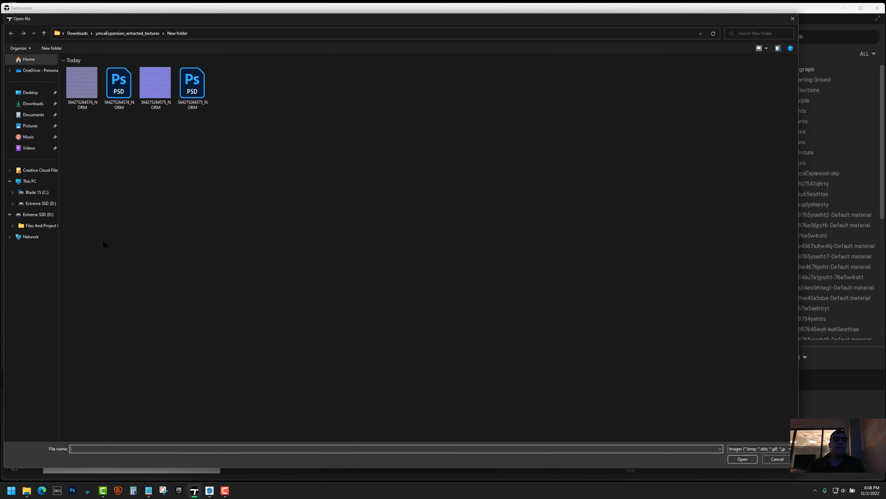
pyautogui.doubleClick(158, 86)
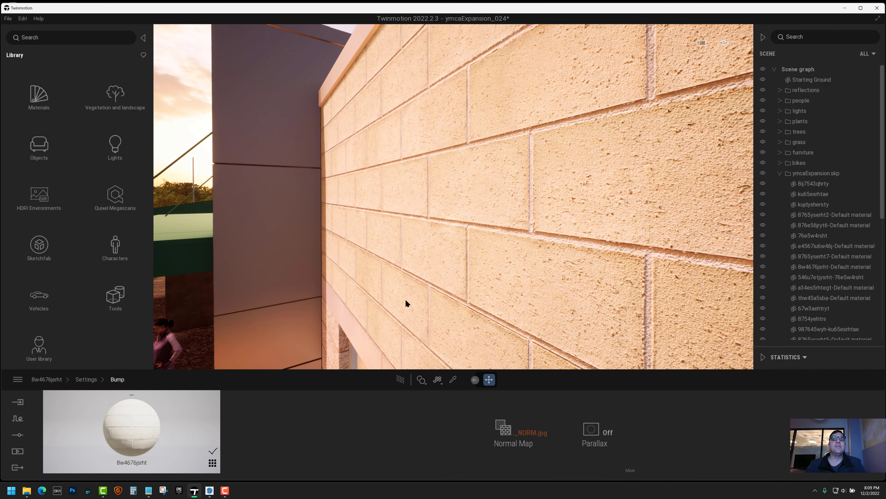
# - Inspect the relief of the split-face blocks beside the window and the smooth blocks above it
pyautogui.moveTo(410, 306)
pyautogui.mouseDown(button='right')
pyautogui.moveTo(385, 307)
pyautogui.moveTo(410, 314)
pyautogui.mouseUp(button='right')
pyautogui.press('s')
pyautogui.press('q')
pyautogui.press('d')
pyautogui.press('s')
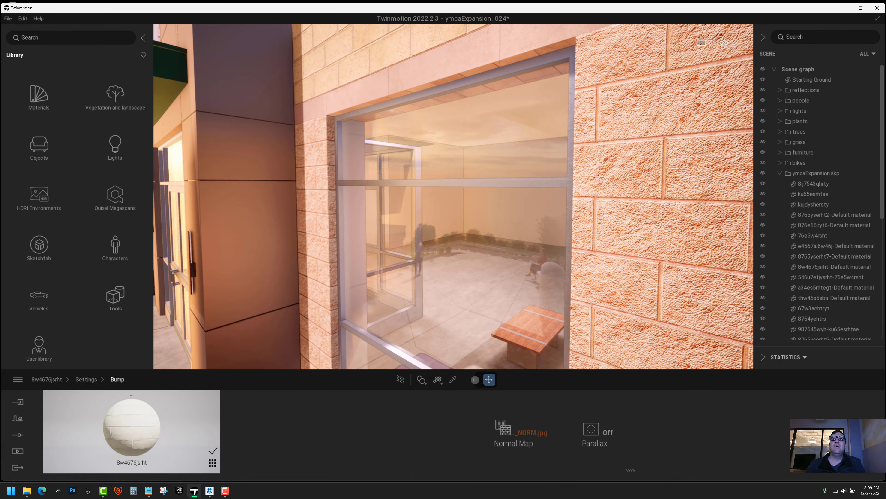
pyautogui.press('d')
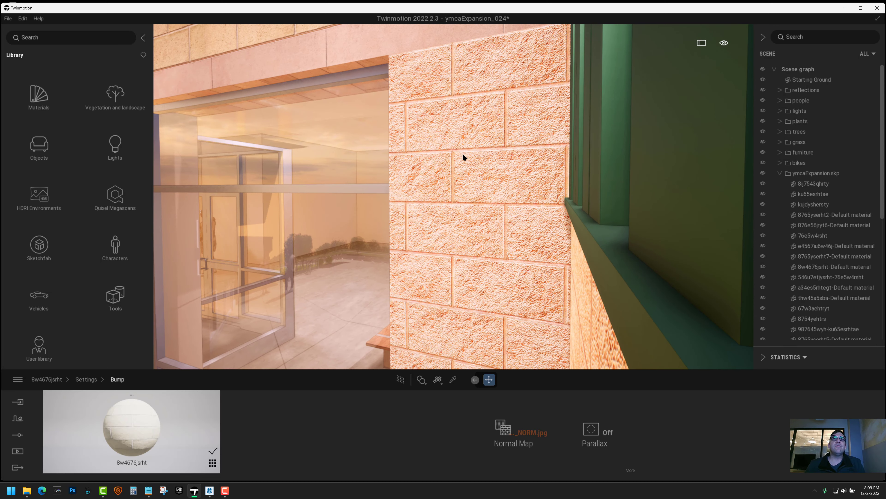
pyautogui.press('e')
pyautogui.moveTo(477, 191); pyautogui.dragTo(362, 191, button='right')
pyautogui.press('w')
pyautogui.press('e')
pyautogui.moveTo(466, 138); pyautogui.dragTo(465, 151, button='right')
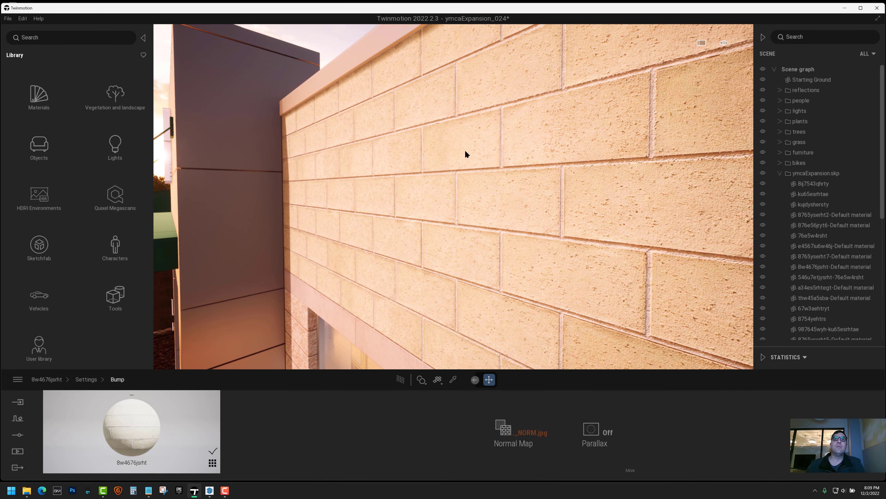
pyautogui.moveTo(454, 211)
pyautogui.mouseDown(button='right')
pyautogui.moveTo(485, 211)
pyautogui.moveTo(467, 211)
pyautogui.mouseUp(button='right')
pyautogui.press('s')
# - Set the 8w4676jsrht material's bump to 65%
pyautogui.click(94, 380)
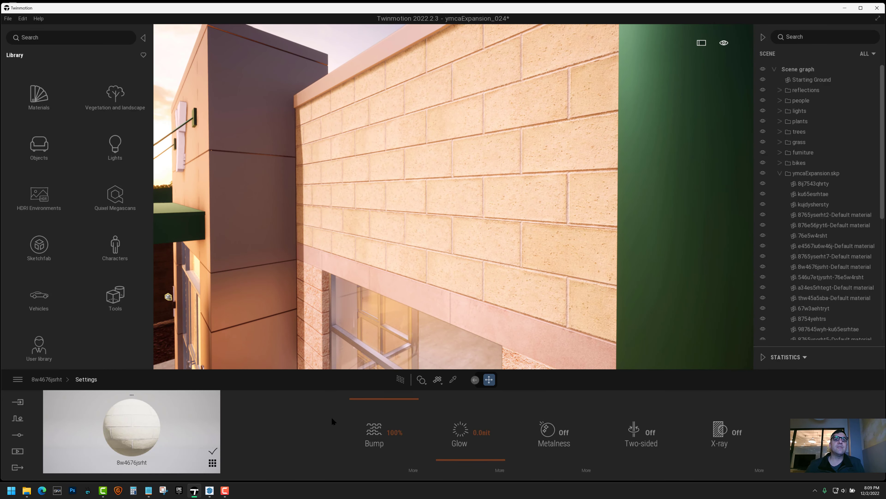
pyautogui.click(47, 387)
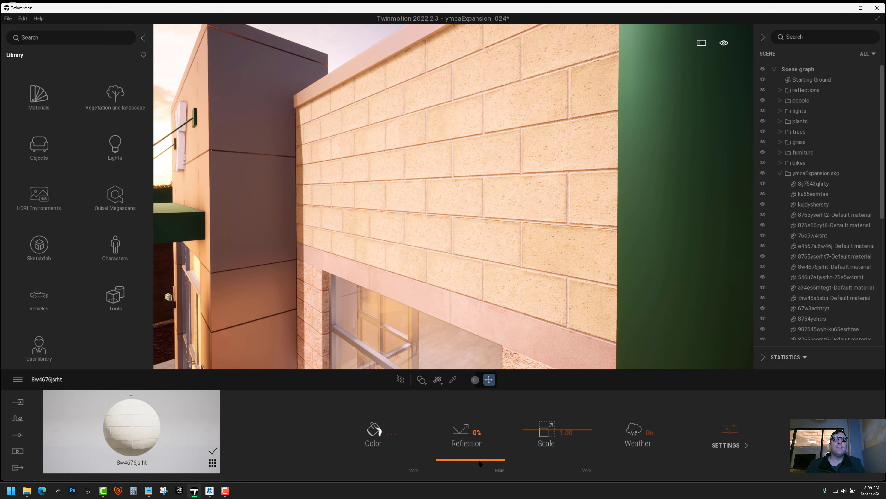
pyautogui.click(750, 435)
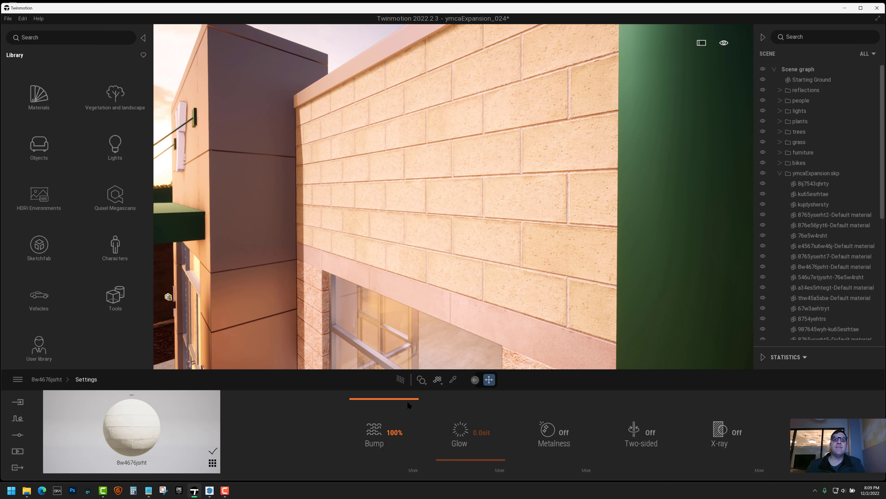
pyautogui.moveTo(408, 426); pyautogui.dragTo(399, 400)
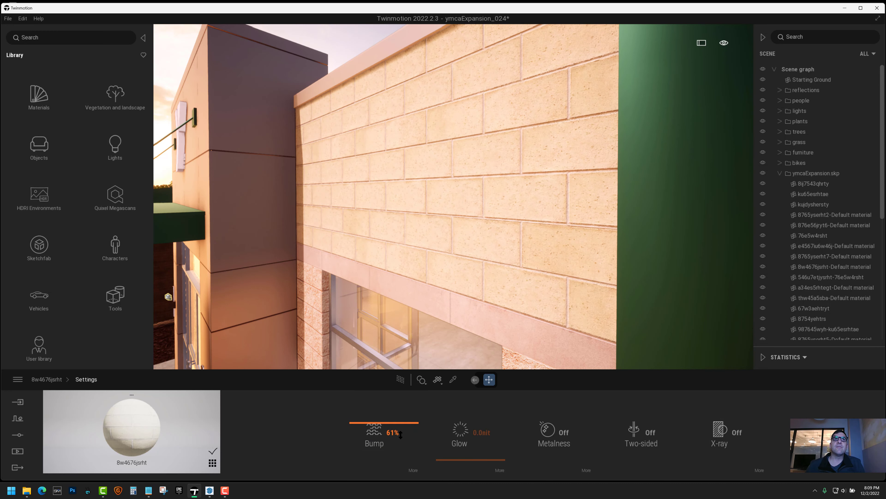
pyautogui.moveTo(400, 434)
pyautogui.mouseDown()
pyautogui.moveTo(401, 474)
pyautogui.moveTo(399, 400)
pyautogui.moveTo(397, 433)
pyautogui.mouseUp()
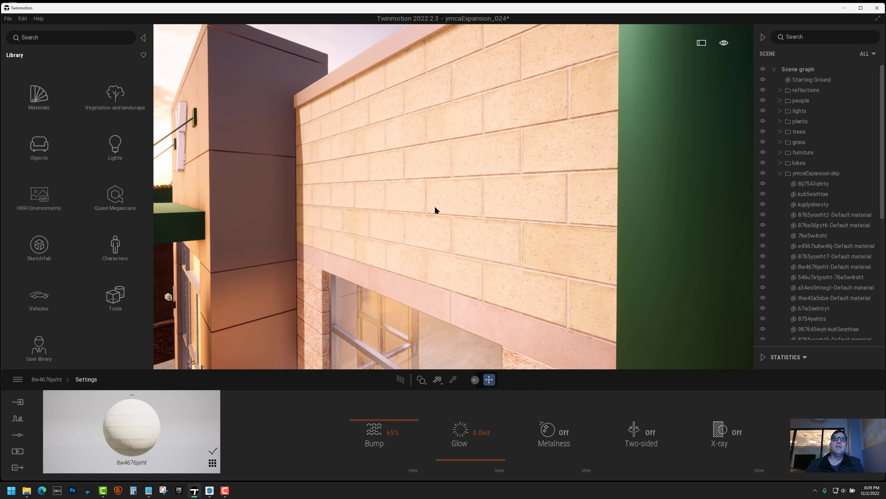
# - Check the smooth blocks at close range and set the 8w4676jsrht material's reflection to 64%
pyautogui.keyDown('shift'); pyautogui.moveTo(435, 207); pyautogui.dragTo(412, 209, button='middle'); pyautogui.keyUp('shift')
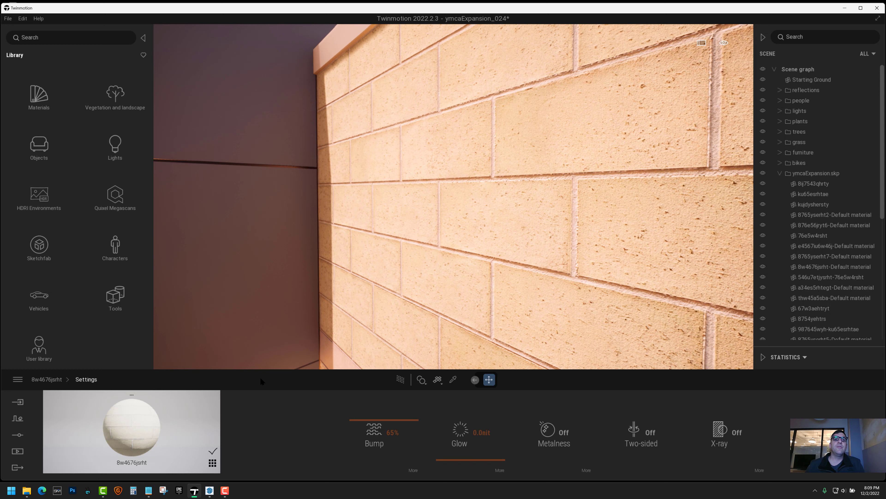
pyautogui.click(49, 380)
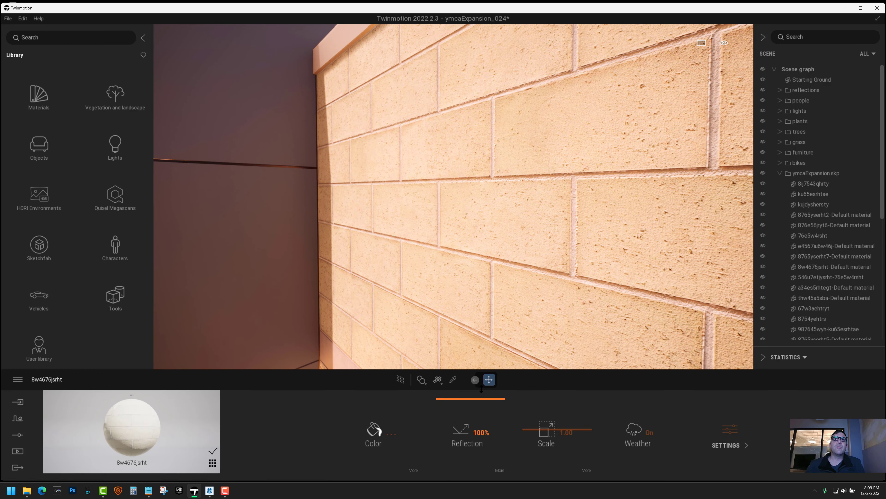
pyautogui.moveTo(481, 388); pyautogui.dragTo(482, 432)
pyautogui.moveTo(481, 401); pyautogui.dragTo(481, 420)
# - Collapse ymcaExpansion.skp in the scene graph and save the project as the new version ymcaExpansion_025
pyautogui.press('s')
pyautogui.moveTo(488, 307); pyautogui.dragTo(567, 333, button='right')
pyautogui.press('s')
pyautogui.press('s')
pyautogui.press('s')
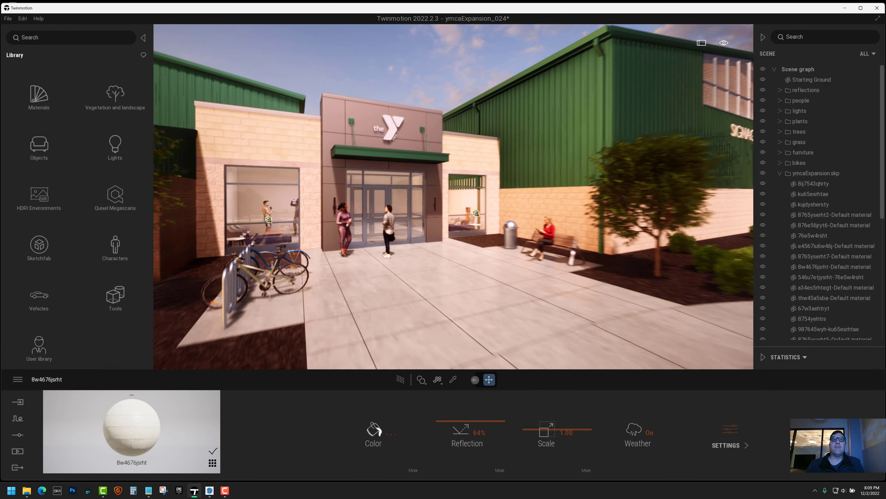
pyautogui.press('e')
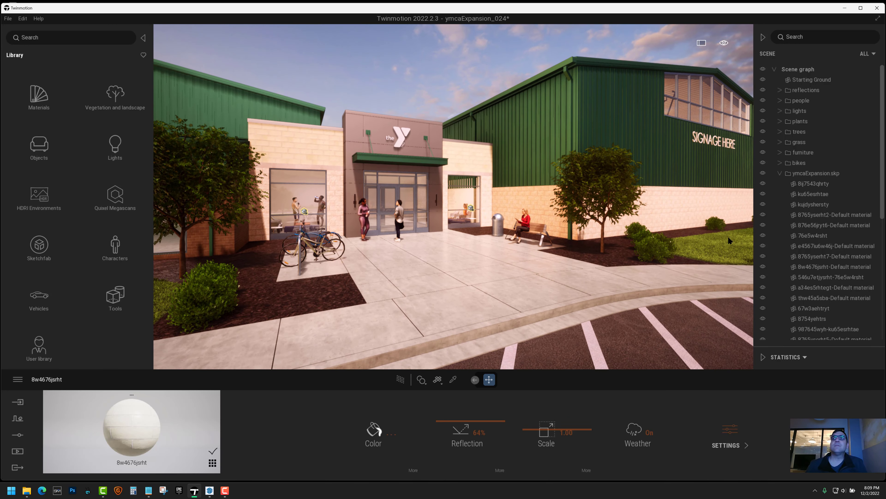
pyautogui.click(779, 174)
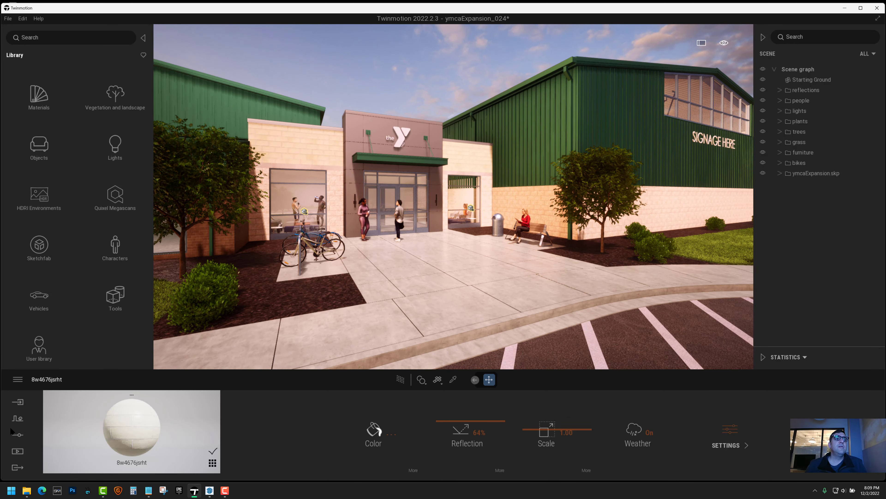
pyautogui.click(18, 434)
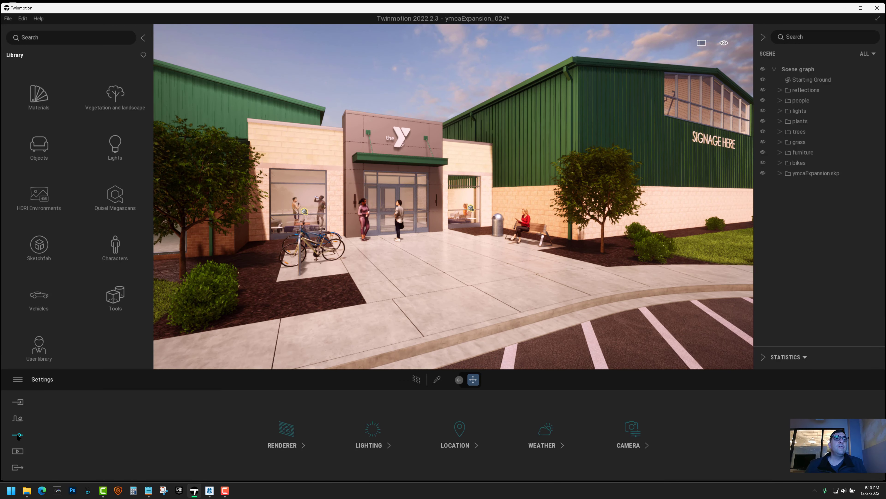
pyautogui.click(8, 19)
pyautogui.click(24, 101)
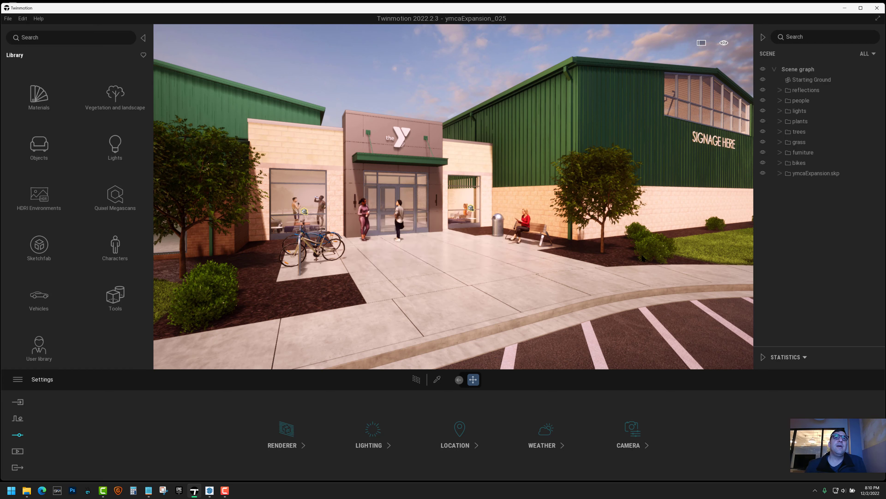
# - Review the block walls and the whole entrance facade from the parking lot at slightly different angles
pyautogui.press('s')
pyautogui.moveTo(442, 292); pyautogui.dragTo(466, 314, button='right')
pyautogui.press('a')
pyautogui.press('a')
pyautogui.press('w')
pyautogui.press('d')
pyautogui.press('w')
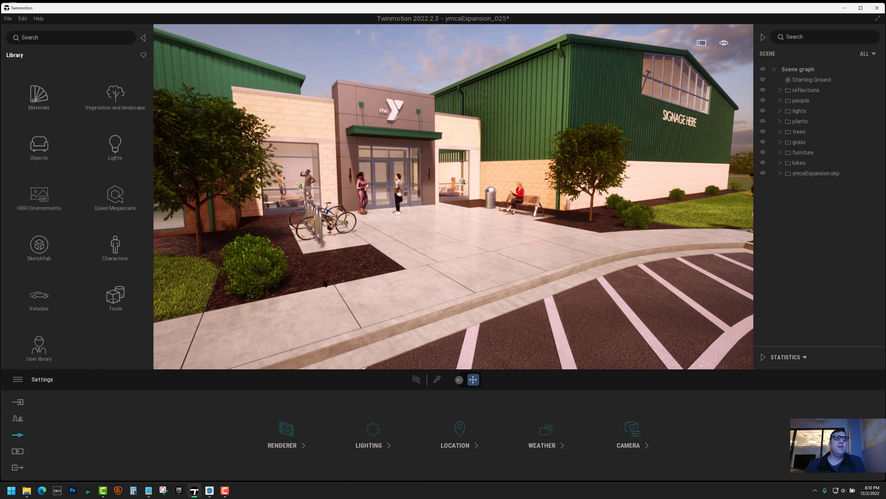
pyautogui.moveTo(292, 243); pyautogui.dragTo(288, 240, button='right')
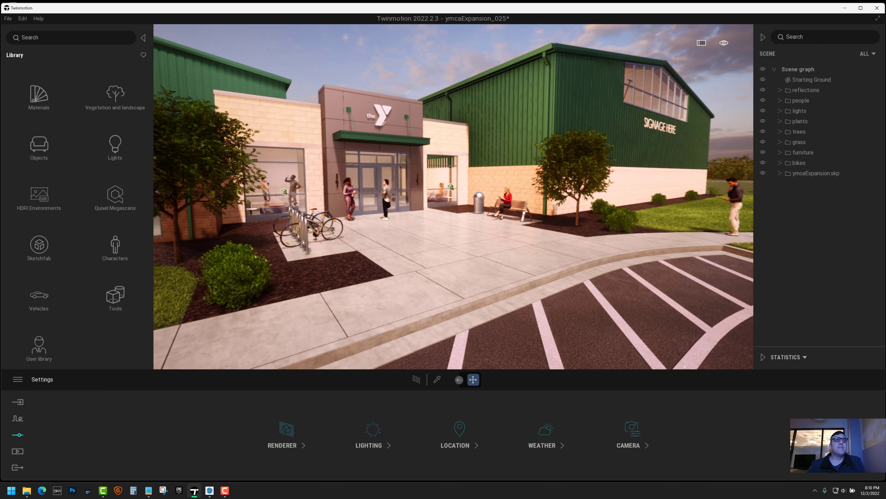
pyautogui.press('a')
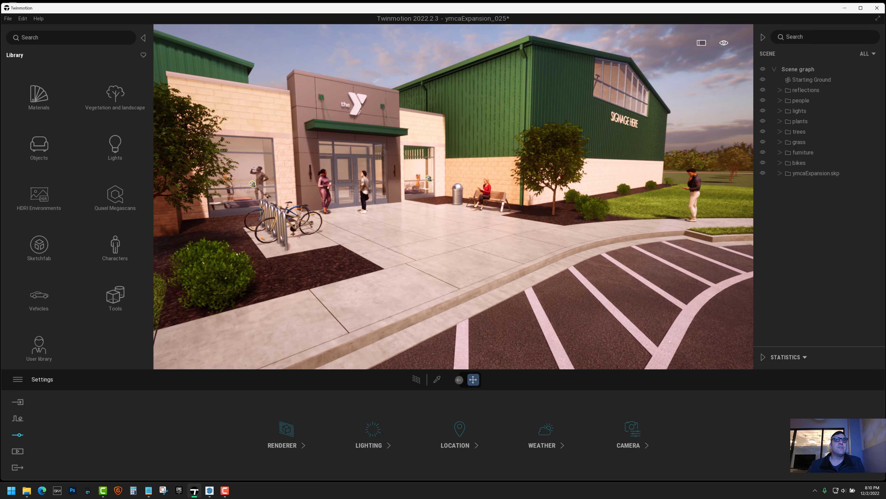
pyautogui.moveTo(454, 197)
pyautogui.mouseDown(button='right')
pyautogui.moveTo(419, 196)
pyautogui.moveTo(436, 196)
pyautogui.mouseUp(button='right')
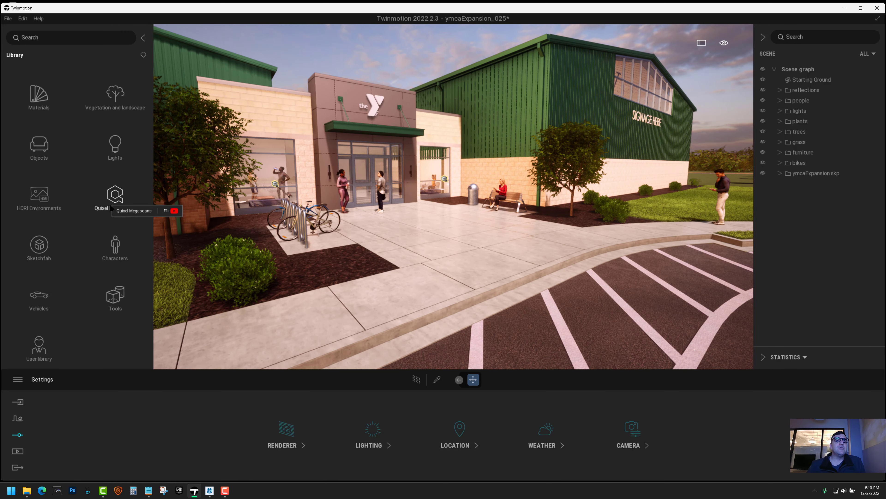
pyautogui.moveTo(454, 197); pyautogui.dragTo(451, 192, button='right')
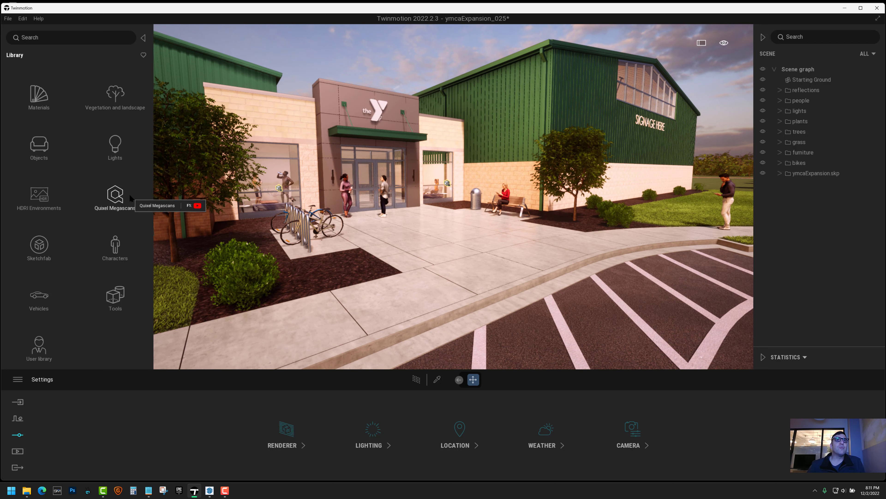
pyautogui.moveTo(486, 308)
pyautogui.mouseDown(button='right')
pyautogui.moveTo(475, 306)
pyautogui.moveTo(490, 305)
pyautogui.mouseUp(button='right')
pyautogui.press('e')
pyautogui.press('q')
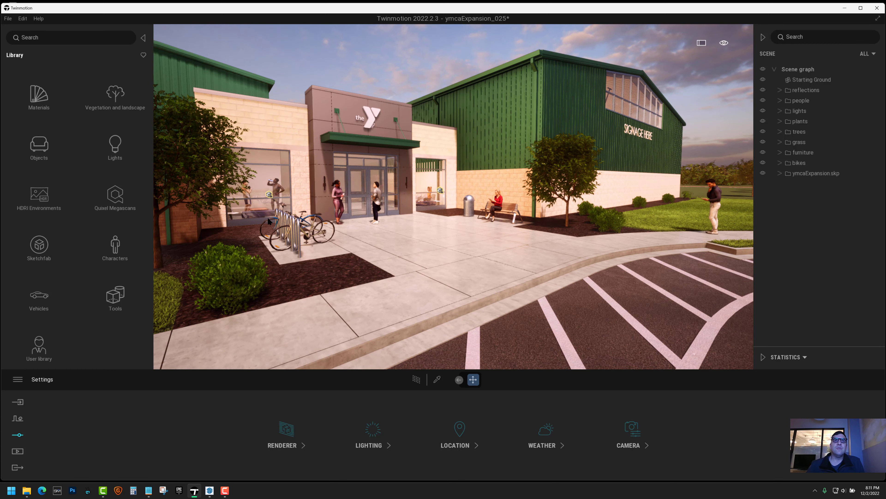
pyautogui.moveTo(409, 280); pyautogui.dragTo(412, 284, button='right')
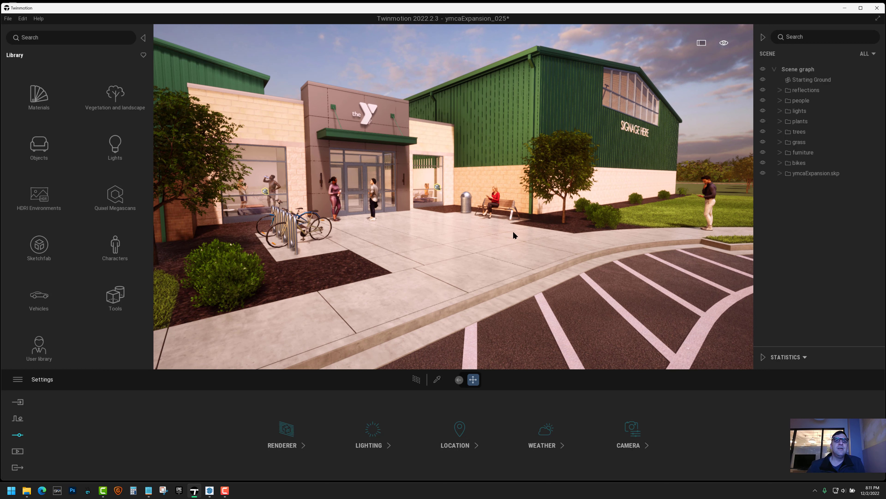
# - Examine the textured entrance plaza and block facade from slightly shifted viewpoints, and minimize Twinmotion to return to the ymcaExpansion_extracted_textures folder in File Explorer
pyautogui.moveTo(516, 247); pyautogui.dragTo(517, 244, button='right')
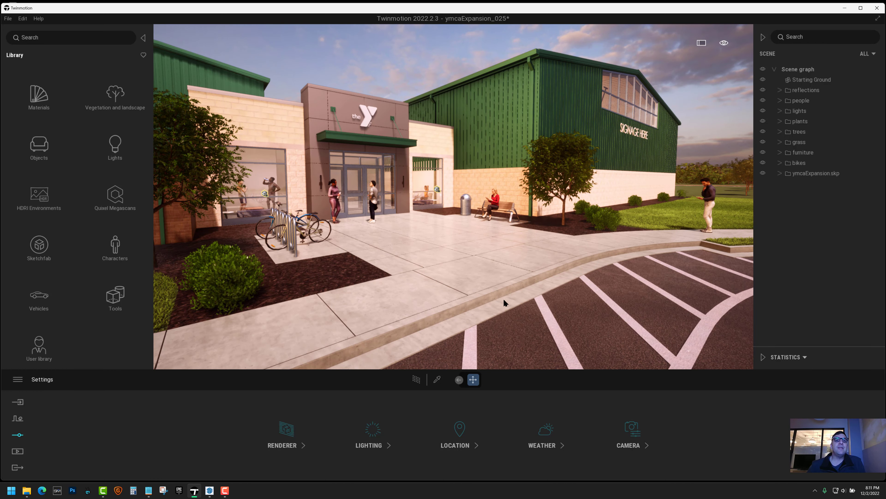
pyautogui.moveTo(560, 277); pyautogui.dragTo(572, 283, button='right')
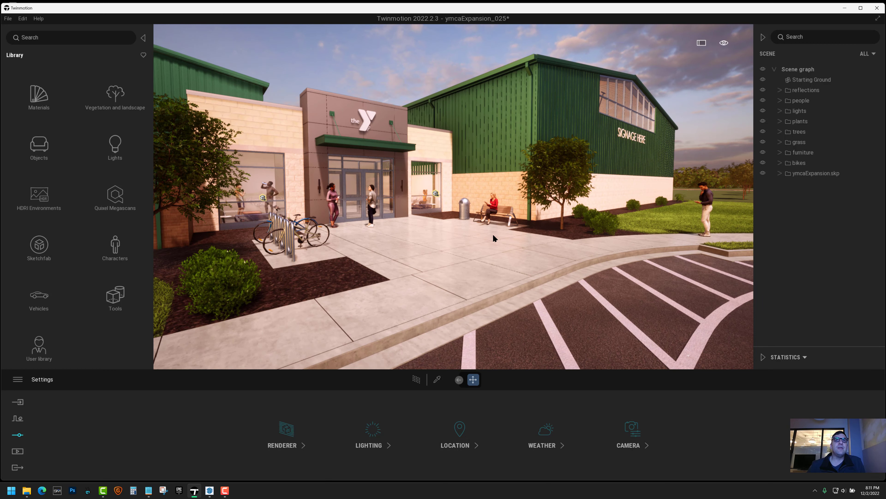
pyautogui.moveTo(541, 256); pyautogui.dragTo(544, 259, button='right')
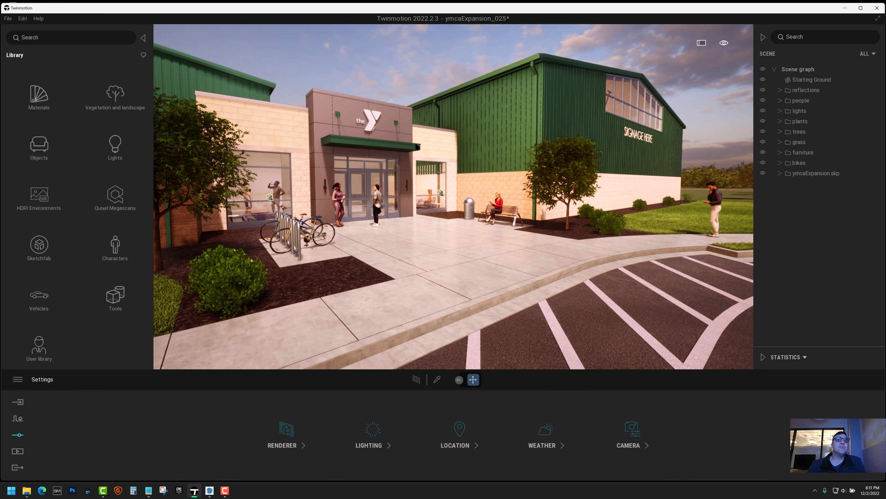
pyautogui.scroll(-3, 415, 144)
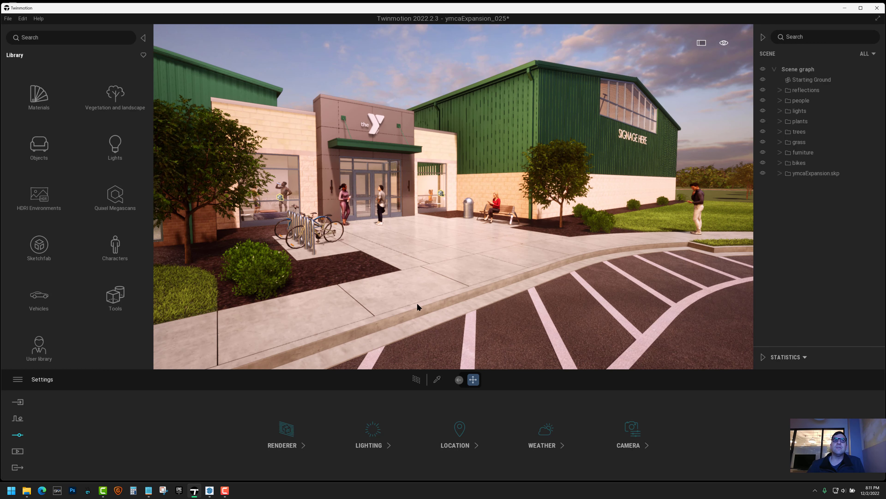
pyautogui.moveTo(417, 305); pyautogui.dragTo(429, 306, button='right')
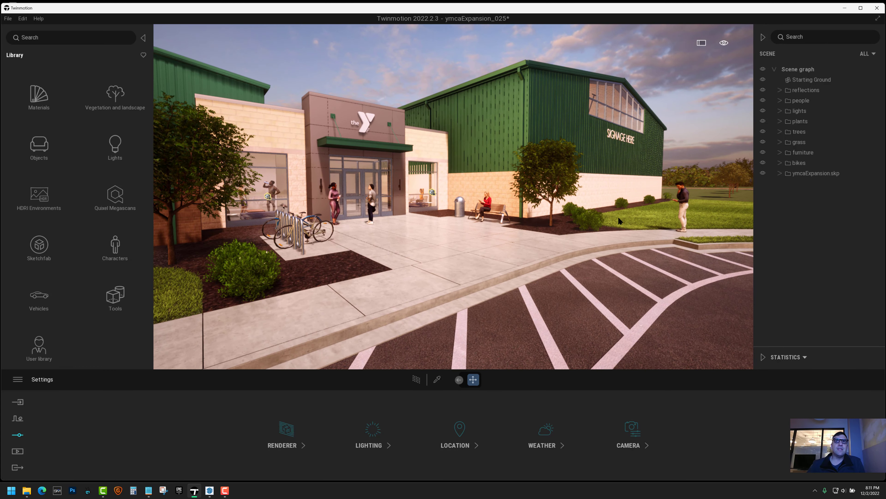
pyautogui.moveTo(621, 232)
pyautogui.mouseDown(button='right')
pyautogui.moveTo(589, 232)
pyautogui.moveTo(607, 232)
pyautogui.mouseUp(button='right')
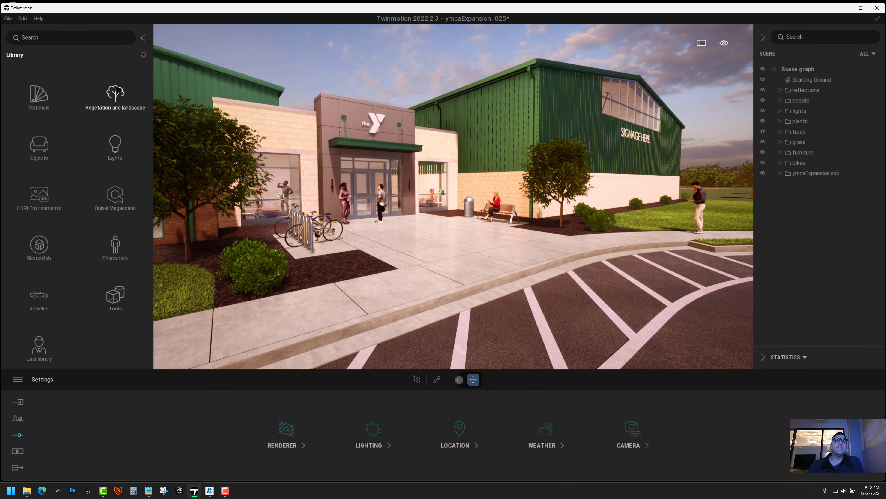
pyautogui.moveTo(467, 272); pyautogui.dragTo(488, 265, button='right')
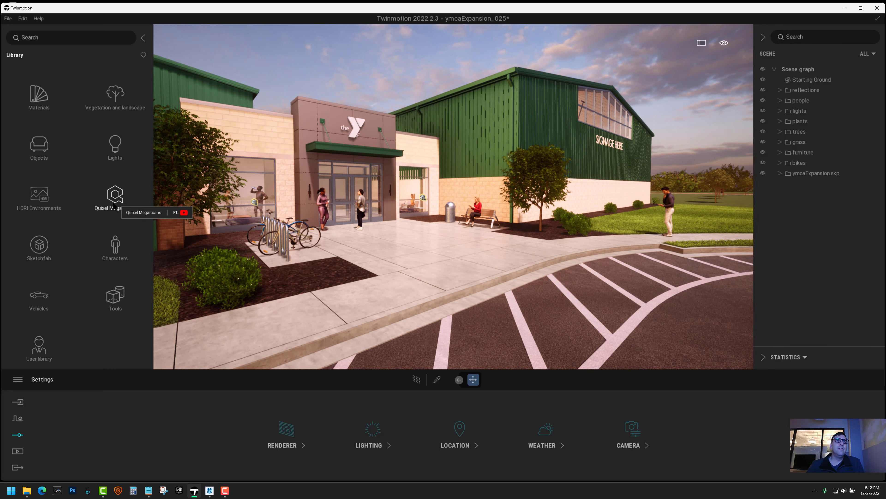
pyautogui.moveTo(229, 242); pyautogui.dragTo(228, 240, button='right')
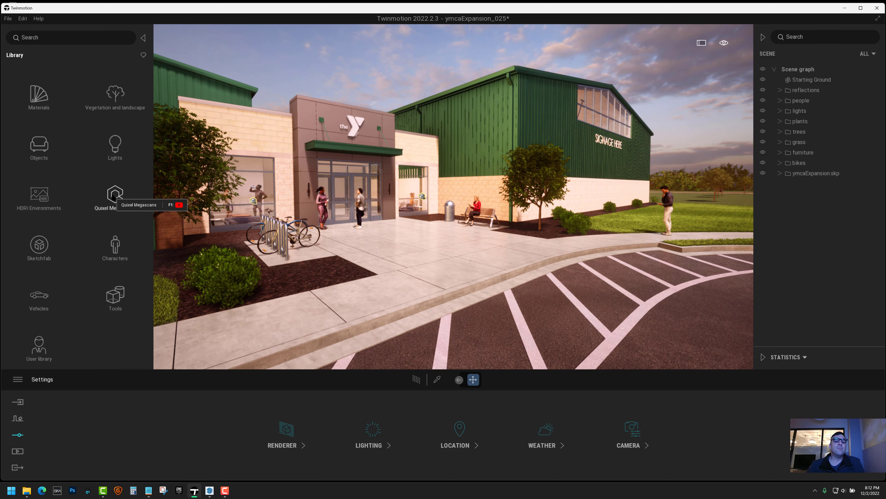
pyautogui.click(845, 8)
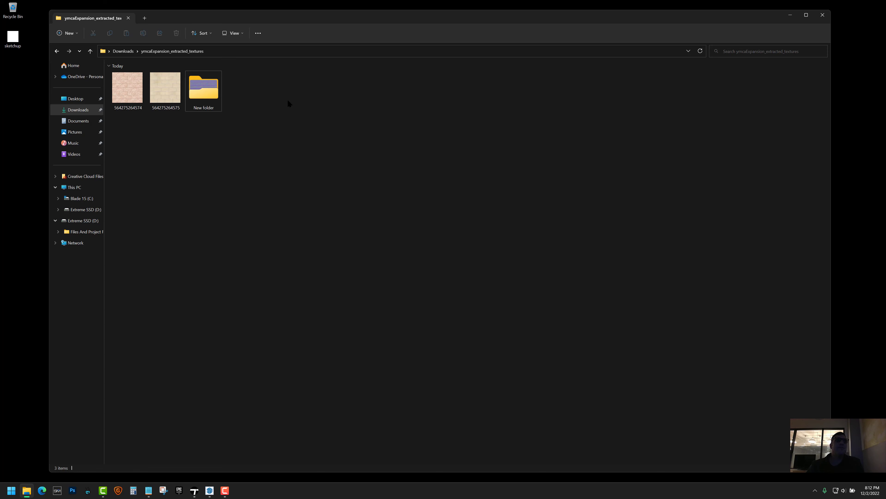
pyautogui.click(123, 52)
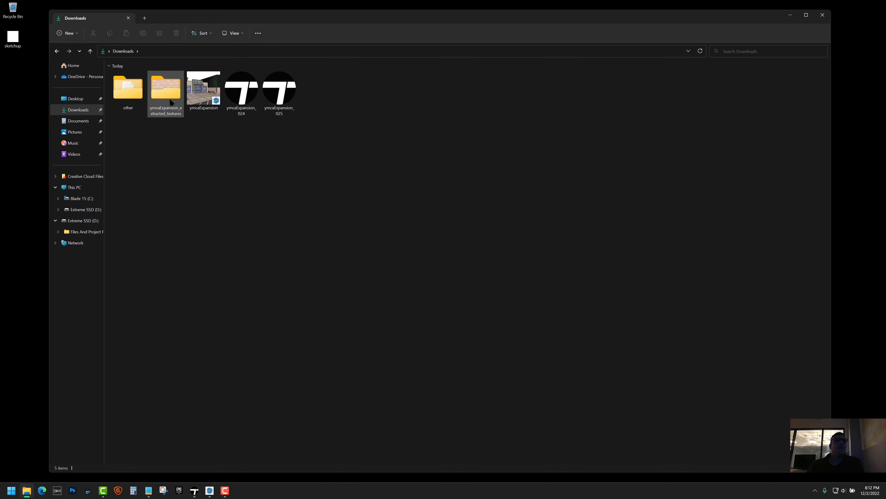
pyautogui.doubleClick(123, 89)
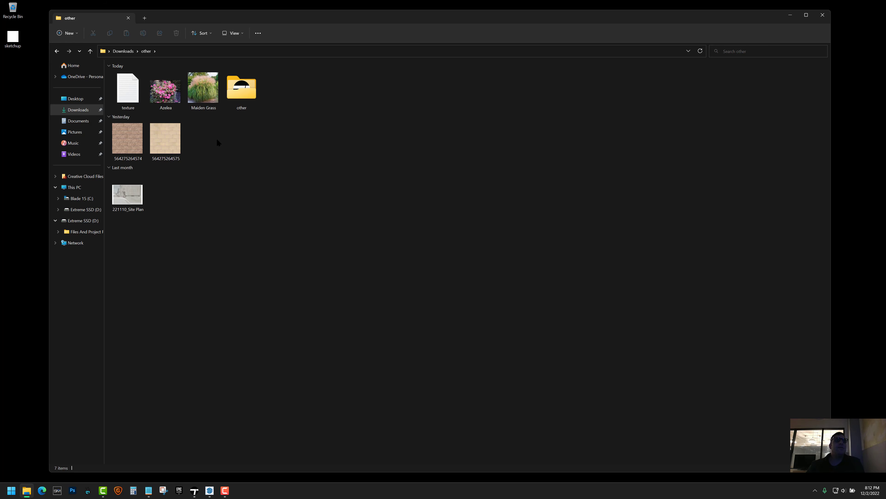
pyautogui.moveTo(216, 138); pyautogui.dragTo(110, 153)
pyautogui.moveTo(164, 139); pyautogui.dragTo(241, 90)
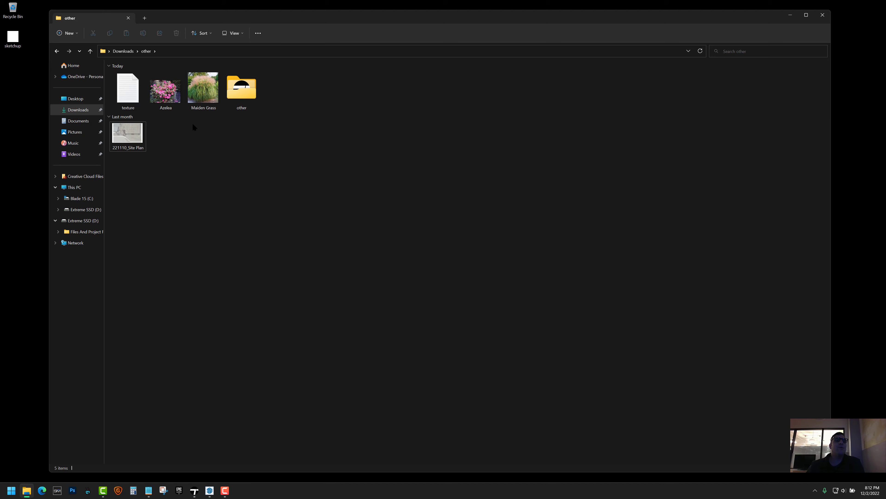
# - View the Maiden Grass and Azelea plant reference photos in the folder
pyautogui.click(200, 91)
pyautogui.doubleClick(200, 91)
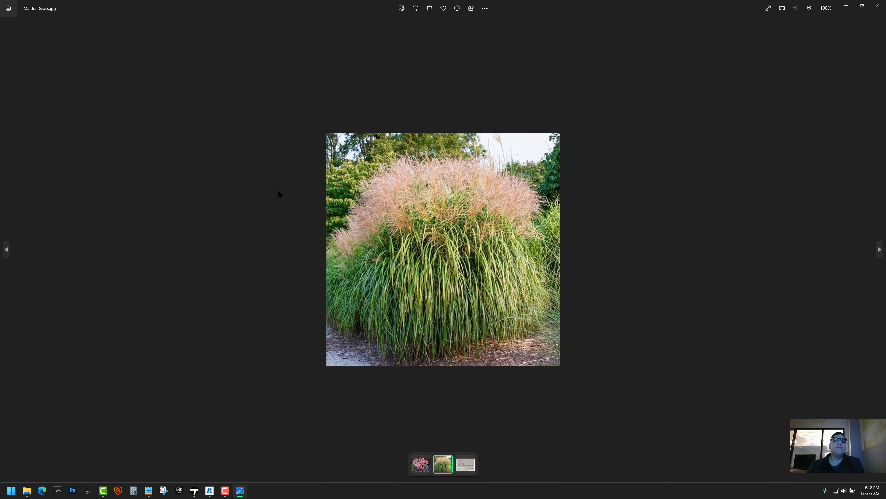
pyautogui.press('Left')
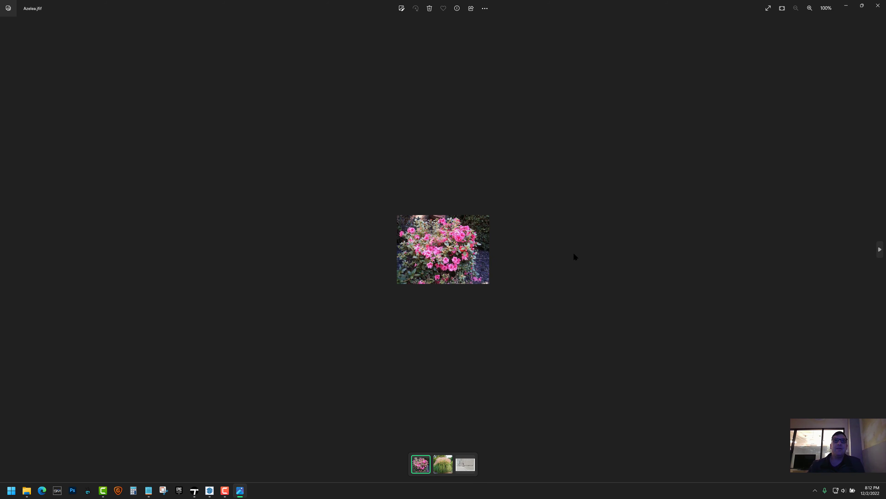
pyautogui.scroll(4, 384, 289)
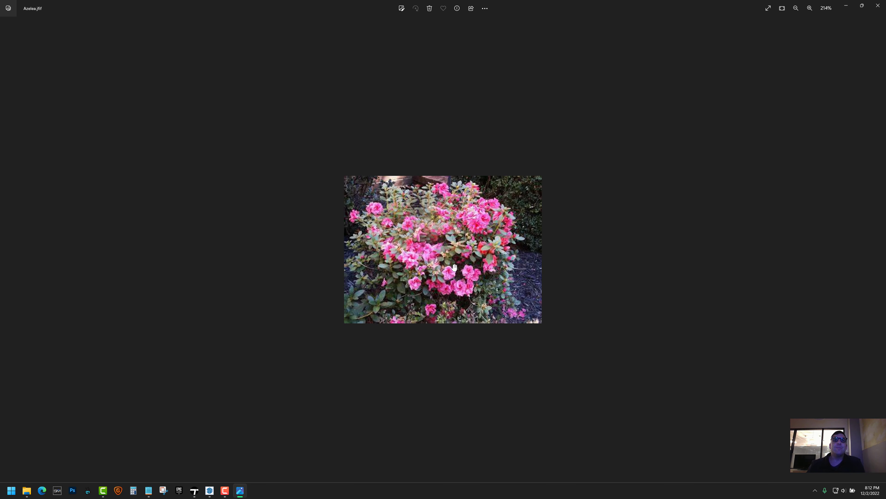
pyautogui.click(878, 5)
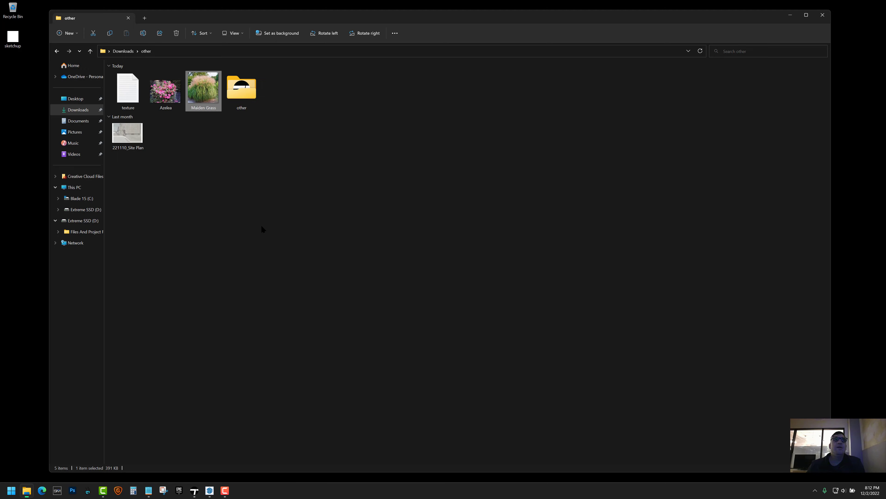
# - Review the planting layout and plant labels in the 221110_Site Plan image
pyautogui.doubleClick(134, 135)
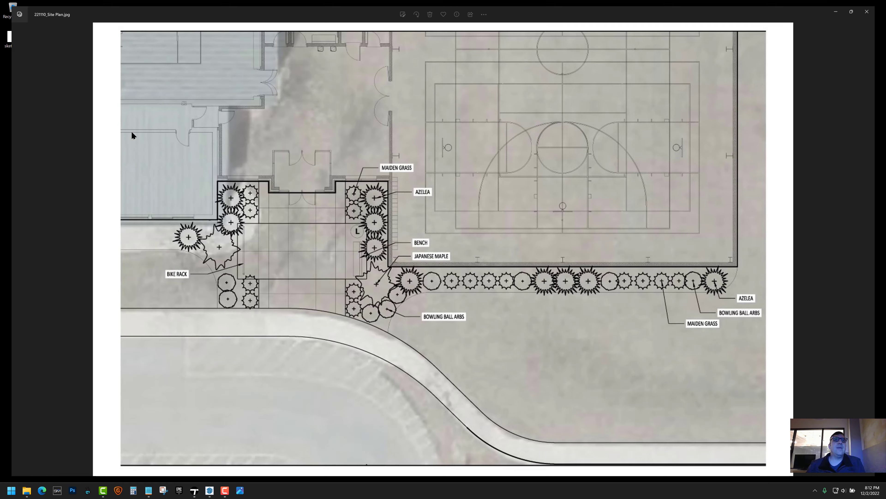
pyautogui.scroll(1, 401, 258)
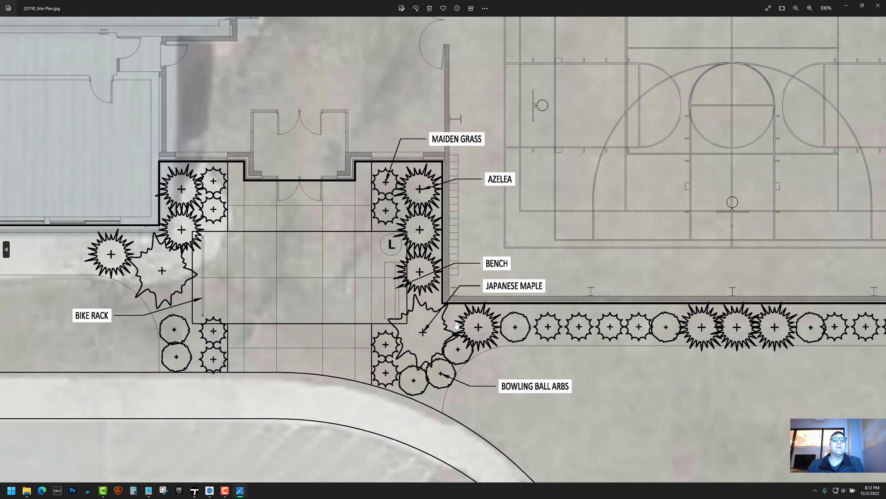
pyautogui.scroll(-3, 420, 341)
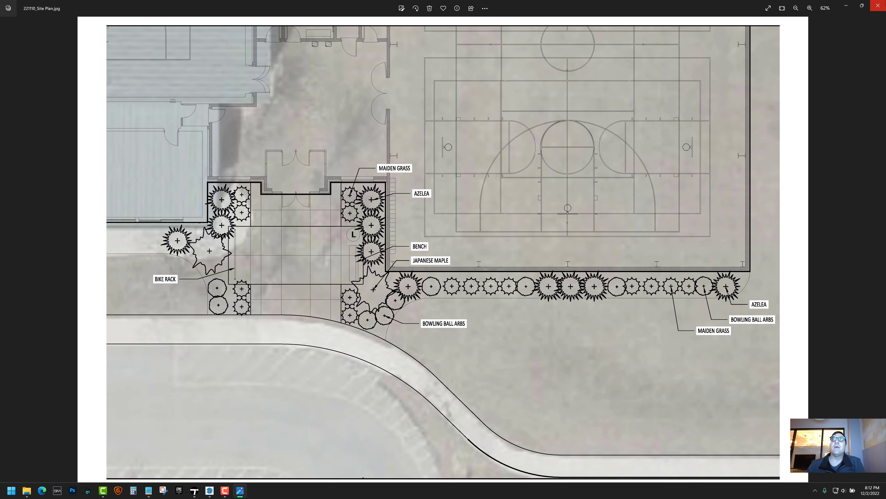
pyautogui.click(878, 6)
pyautogui.click(790, 15)
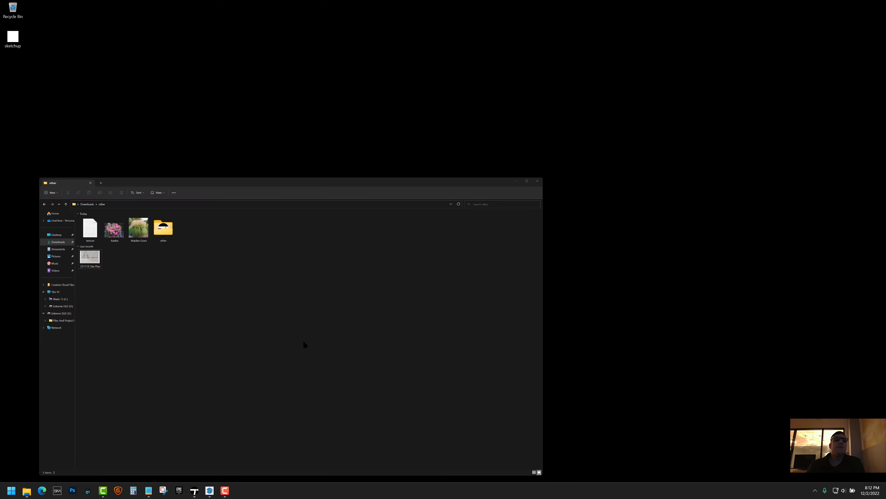
# - Switch to the ymcaExpansion model in SketchUp
pyautogui.click(209, 491)
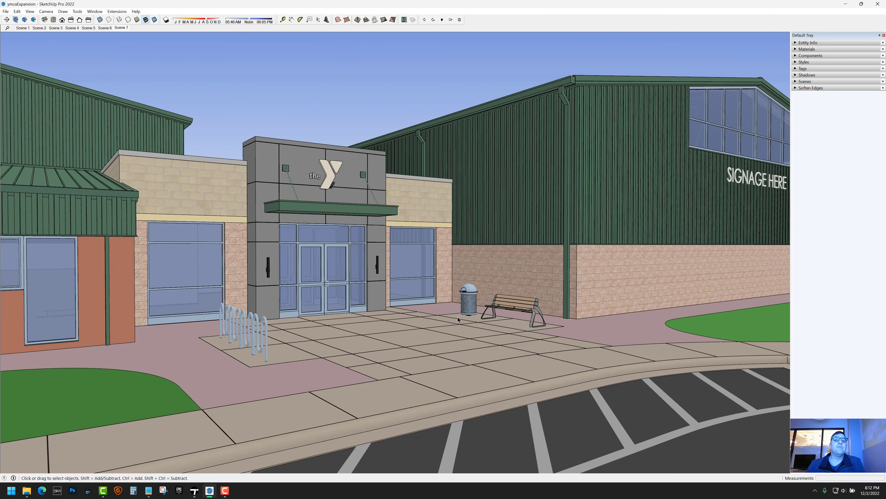
pyautogui.click(224, 490)
pyautogui.click(224, 490)
pyautogui.moveTo(315, 391)
pyautogui.mouseDown(button='middle')
pyautogui.moveTo(323, 362)
pyautogui.moveTo(259, 306)
pyautogui.moveTo(259, 332)
pyautogui.mouseUp(button='middle')
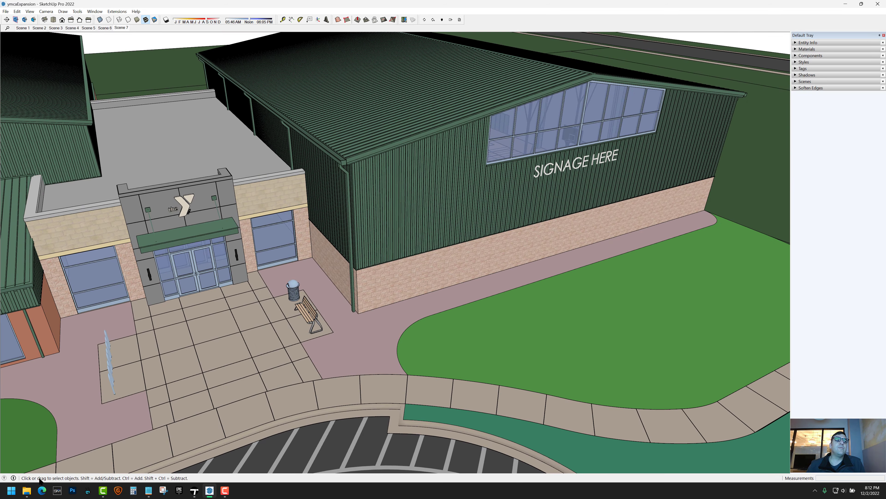
pyautogui.click(27, 491)
pyautogui.moveTo(125, 140)
pyautogui.mouseDown()
pyautogui.moveTo(155, 304)
pyautogui.moveTo(43, 393)
pyautogui.mouseUp()
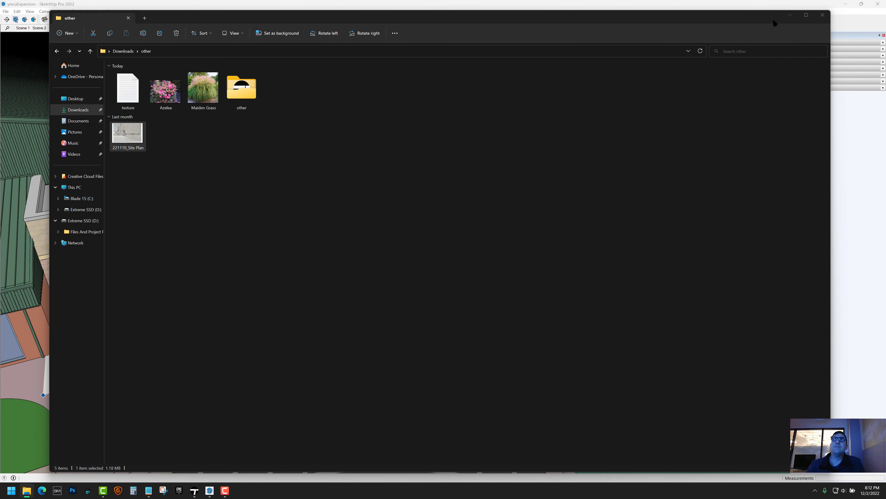
pyautogui.click(790, 14)
# - Place the 221110_Site Plan image from the other folder into the model on the ground near the entrance plaza
pyautogui.scroll(-2, 350, 294)
pyautogui.moveTo(350, 294)
pyautogui.mouseDown(button='middle')
pyautogui.moveTo(427, 289)
pyautogui.moveTo(348, 164)
pyautogui.moveTo(402, 374)
pyautogui.mouseUp(button='middle')
pyautogui.scroll(2, 412, 238)
pyautogui.moveTo(411, 238)
pyautogui.mouseDown(button='middle')
pyautogui.moveTo(249, 266)
pyautogui.moveTo(216, 302)
pyautogui.moveTo(206, 349)
pyautogui.mouseUp(button='middle')
pyautogui.click(27, 489)
pyautogui.moveTo(127, 134)
pyautogui.mouseDown()
pyautogui.moveTo(132, 144)
pyautogui.moveTo(24, 449)
pyautogui.mouseUp()
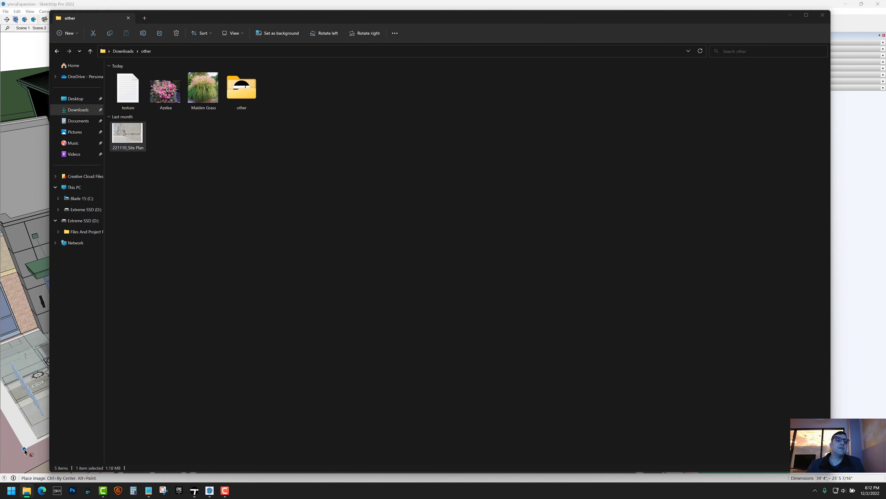
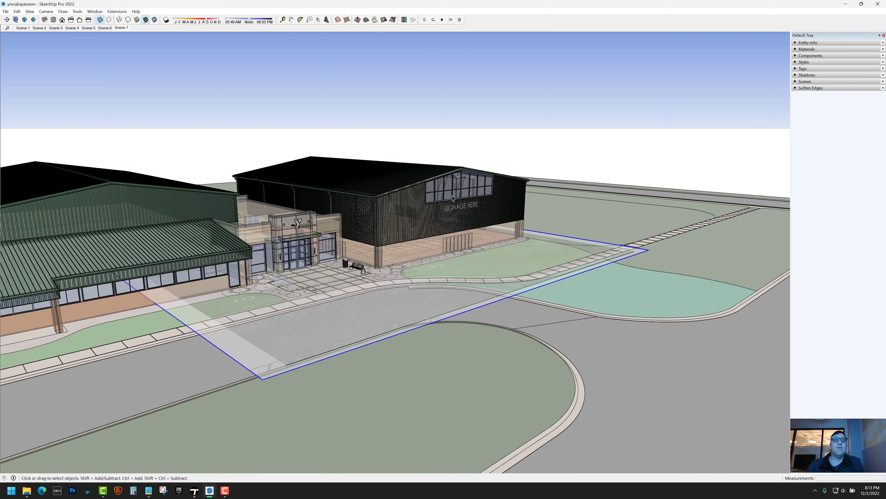
# - Move the site plan image straight up until it floats above the buildings, and turn off the transparent face display
pyautogui.press('m')
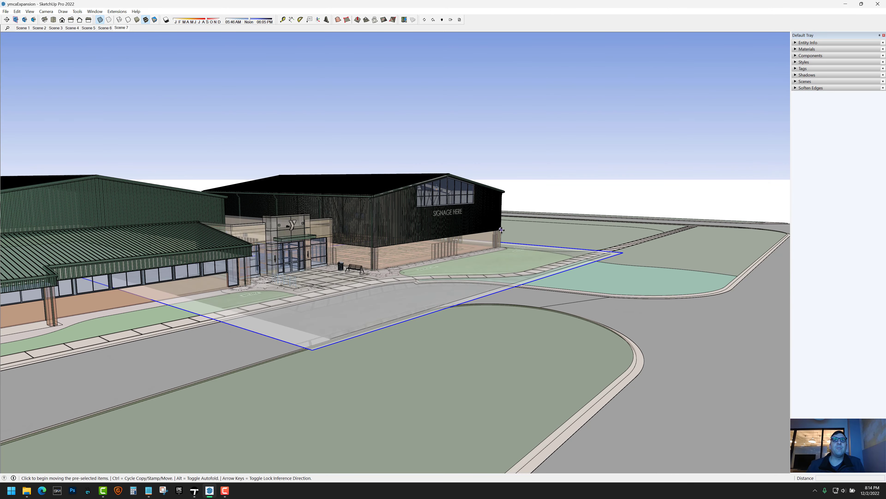
pyautogui.click(501, 230)
pyautogui.click(499, 89)
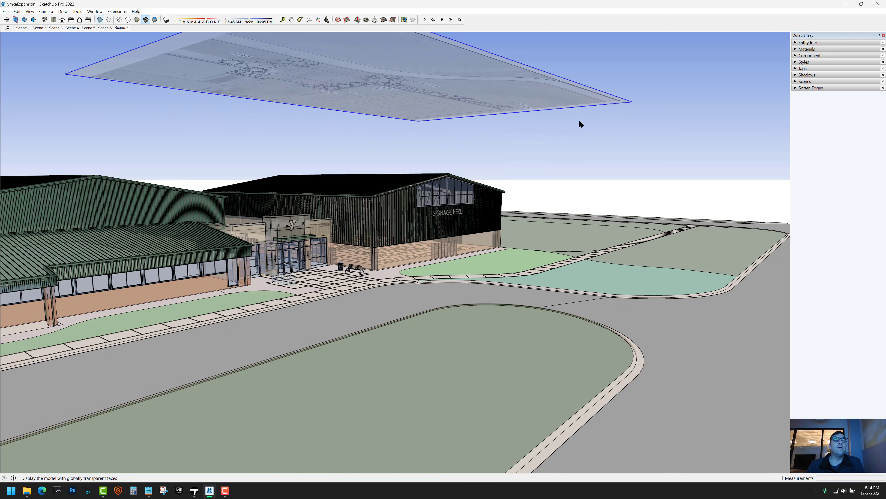
pyautogui.click(118, 21)
pyautogui.scroll(-4, 409, 111)
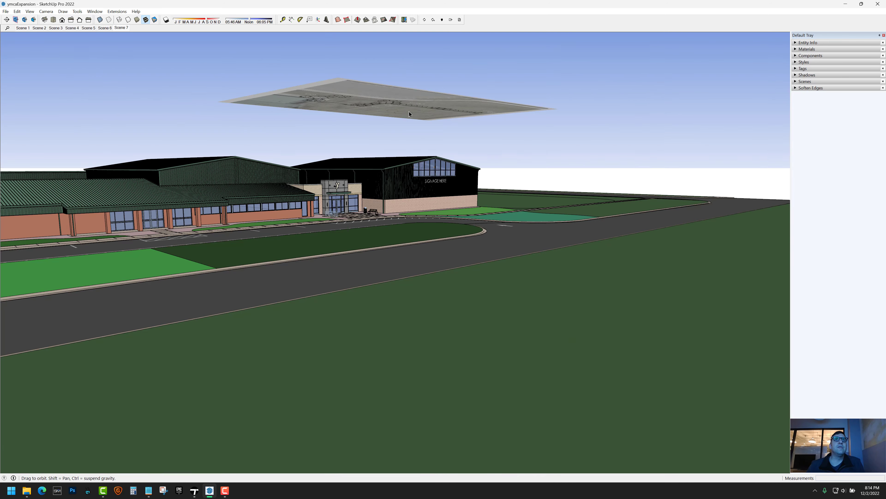
# - Explode the raised site plan image into a textured face and set its texture to projected
pyautogui.rightClick(416, 99)
pyautogui.click(434, 140)
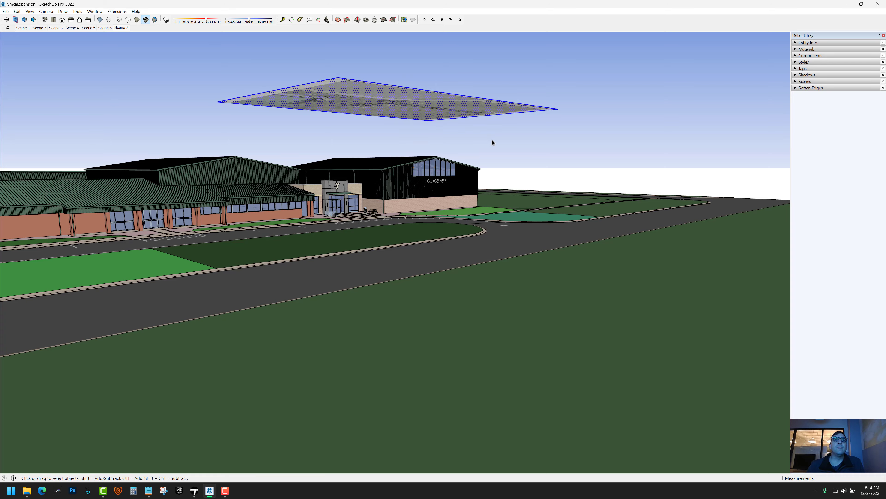
pyautogui.scroll(3, 436, 138)
pyautogui.rightClick(398, 113)
pyautogui.click(472, 145)
pyautogui.moveTo(472, 145); pyautogui.dragTo(379, 271, button='middle')
pyautogui.click(379, 271)
# - Sample the 221110_Site Plan material from the raised face and paint it onto the planting beds on both sides of the entrance plaza
pyautogui.click(772, 42)
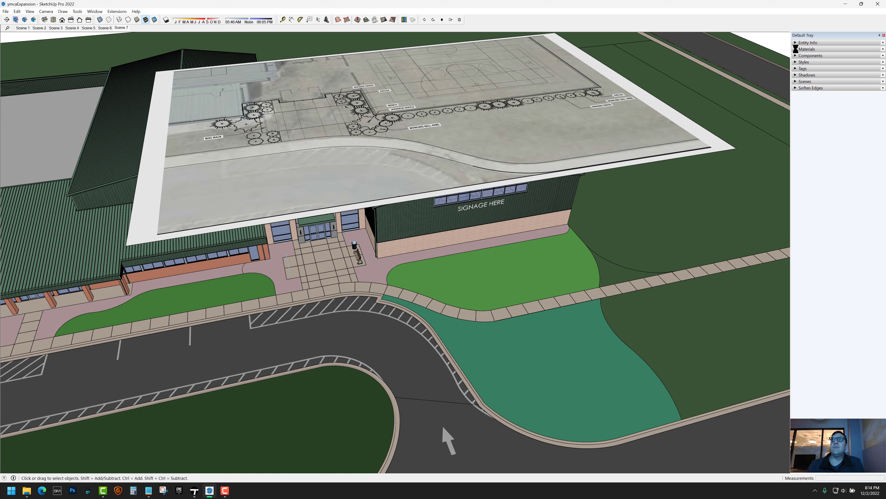
pyautogui.click(797, 49)
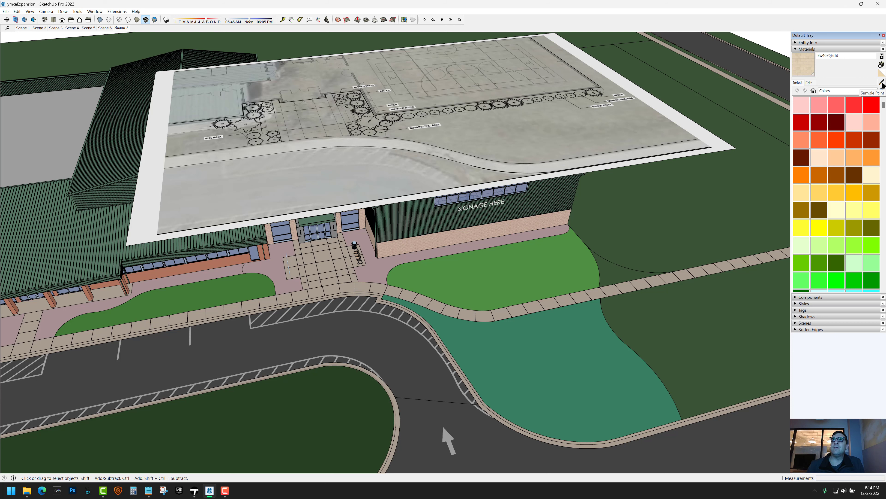
pyautogui.click(882, 83)
pyautogui.click(343, 109)
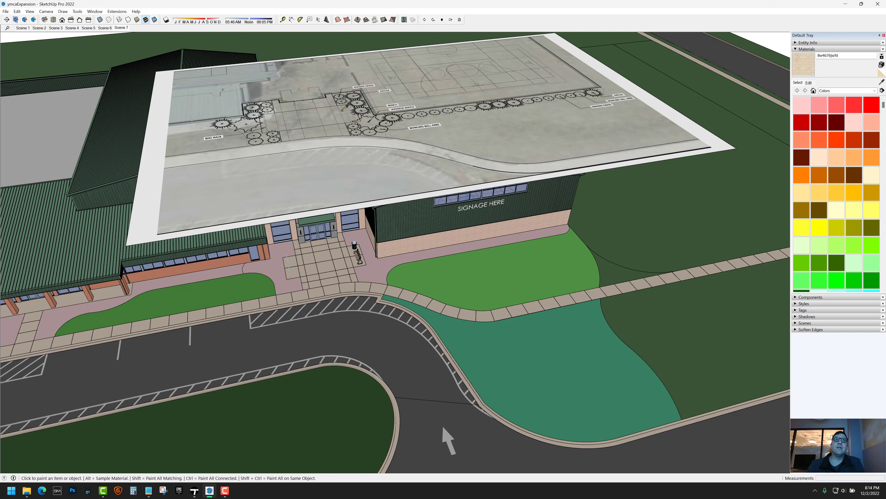
pyautogui.scroll(5, 282, 270)
pyautogui.click(282, 269)
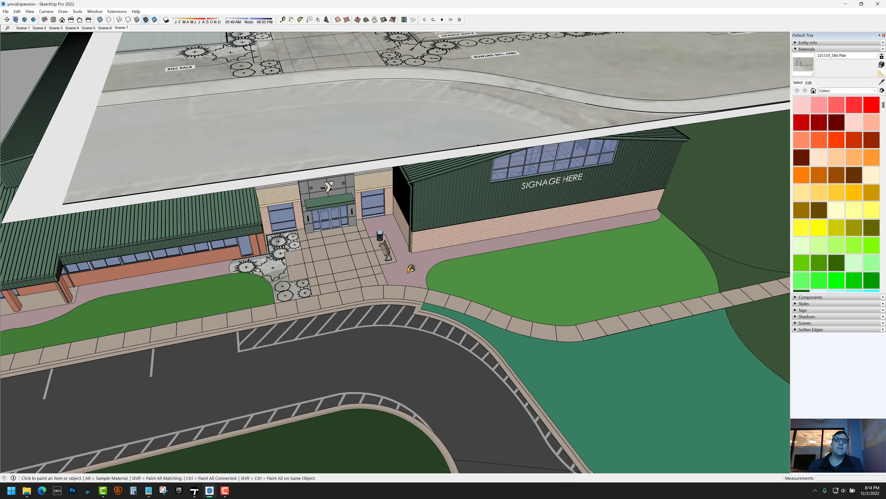
pyautogui.click(379, 285)
# - Delete the raised site plan face together with its edges and collapse the materials settings
pyautogui.scroll(-3, 380, 285)
pyautogui.press('space')
pyautogui.click(503, 105)
pyautogui.doubleClick(502, 106)
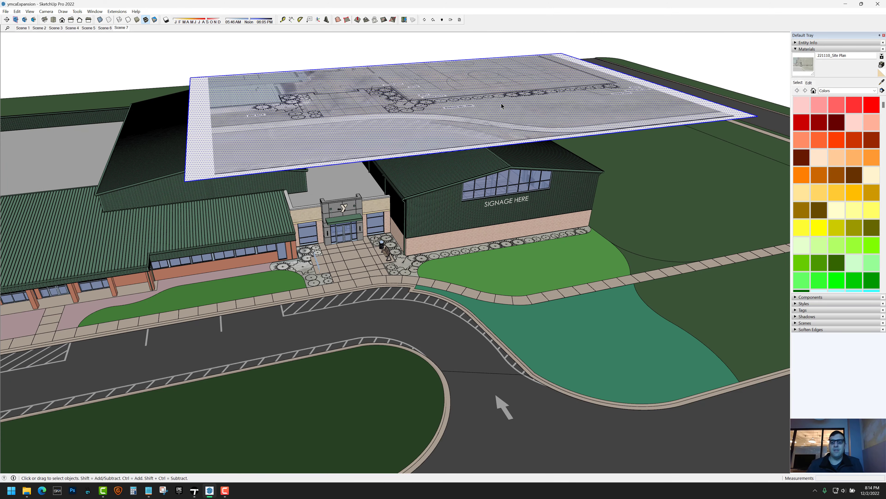
pyautogui.press('Delete')
pyautogui.moveTo(477, 134); pyautogui.dragTo(726, 82, button='middle')
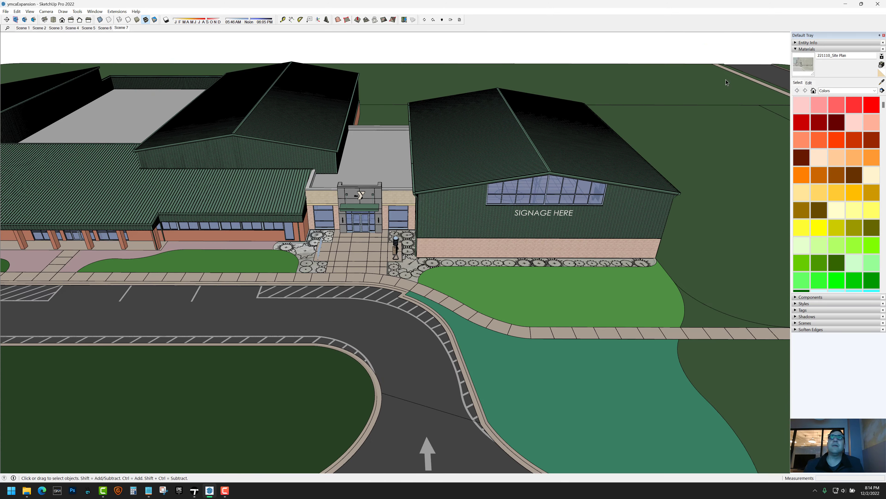
pyautogui.click(803, 49)
# - Examine the plant symbols projected onto the beds around the entrance plaza, bike rack and bench
pyautogui.scroll(6, 366, 246)
pyautogui.moveTo(453, 215); pyautogui.dragTo(544, 189, button='middle')
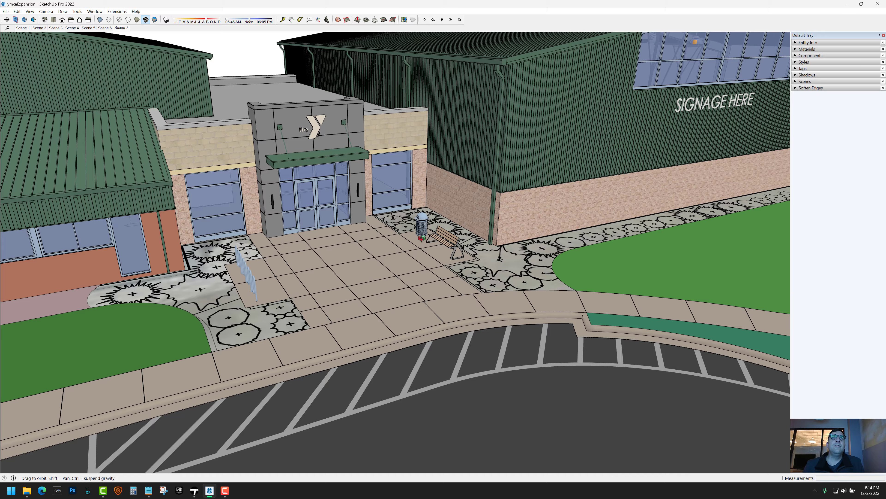
pyautogui.scroll(2, 296, 261)
pyautogui.scroll(-1, 339, 279)
pyautogui.scroll(1, 254, 293)
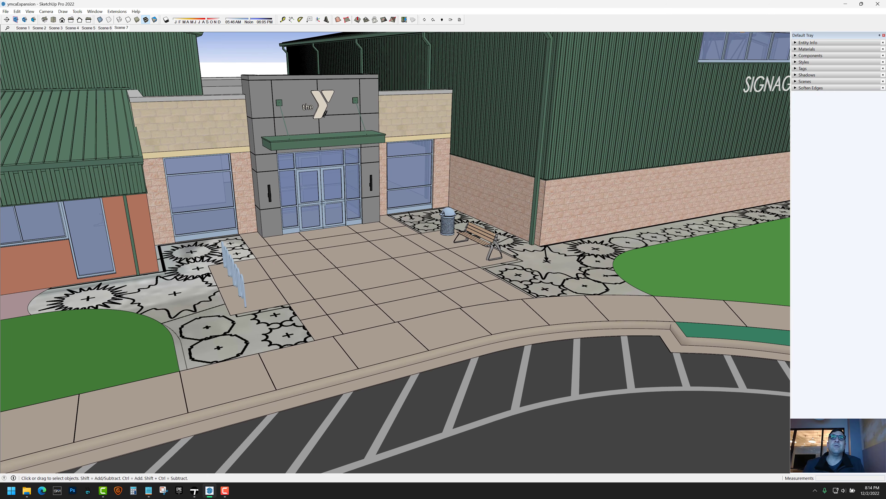
pyautogui.moveTo(495, 231); pyautogui.dragTo(449, 281, button='middle')
pyautogui.keyDown('shift'); pyautogui.moveTo(330, 200); pyautogui.dragTo(324, 203, button='middle'); pyautogui.keyUp('shift')
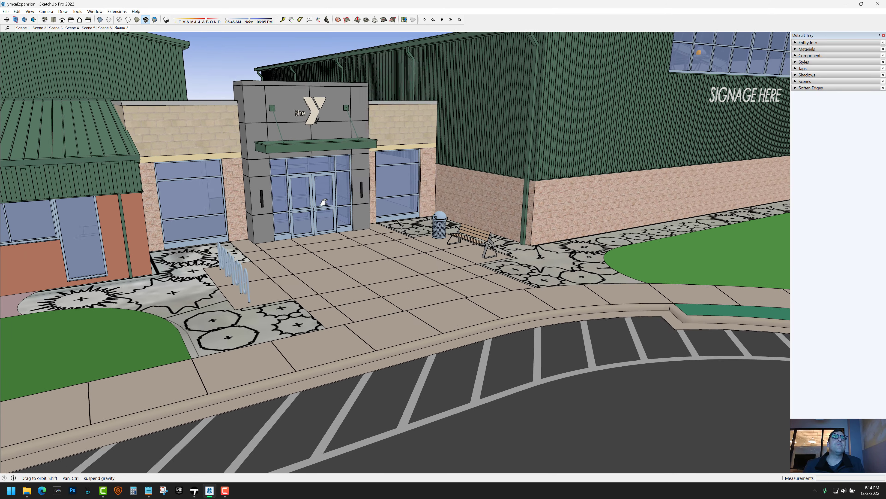
pyautogui.scroll(2, 324, 203)
# - Save the ymcaExpansion model and minimize SketchUp
pyautogui.click(5, 11)
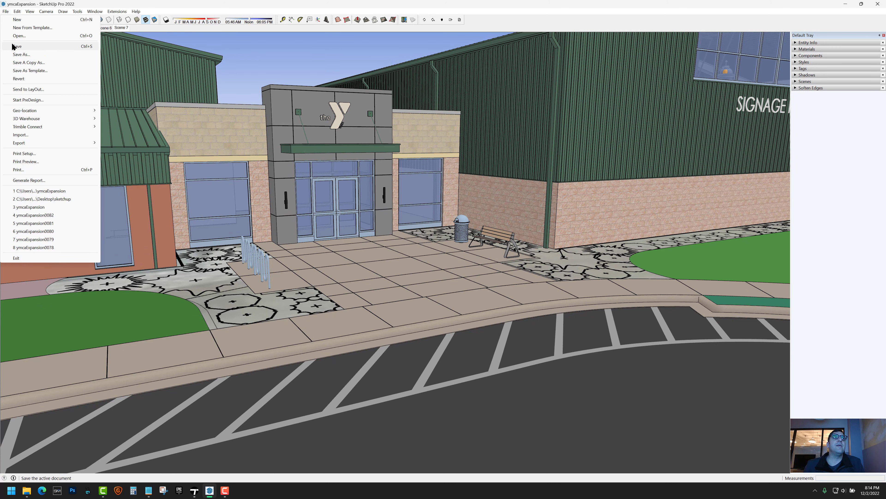
pyautogui.click(12, 46)
pyautogui.click(846, 4)
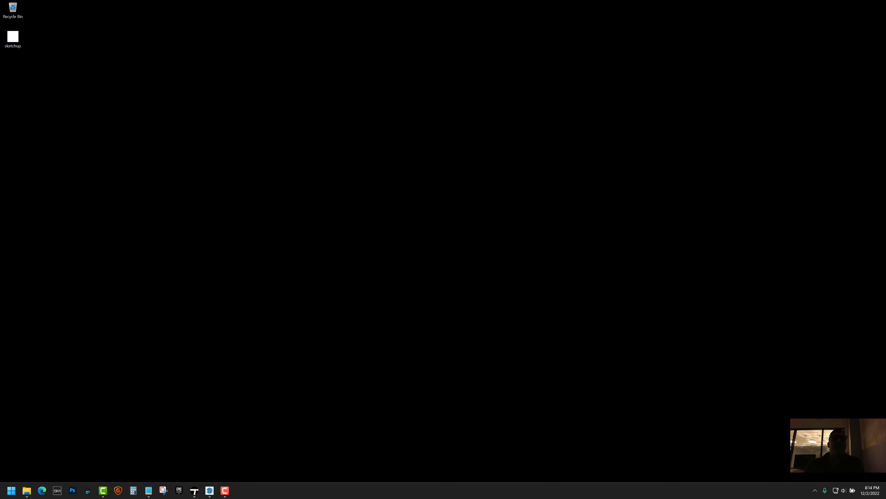
# - Switch to Twinmotion and reload the imported ymcaExpansion SketchUp file
pyautogui.click(194, 490)
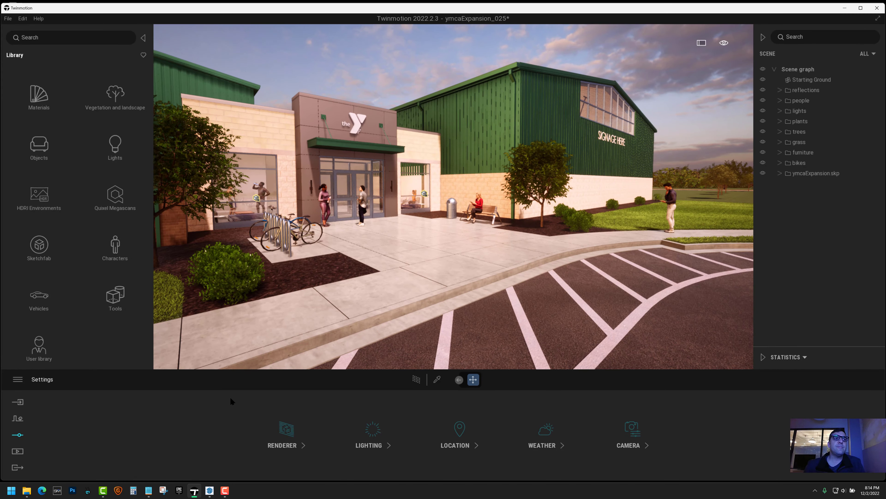
pyautogui.click(18, 402)
pyautogui.moveTo(161, 397)
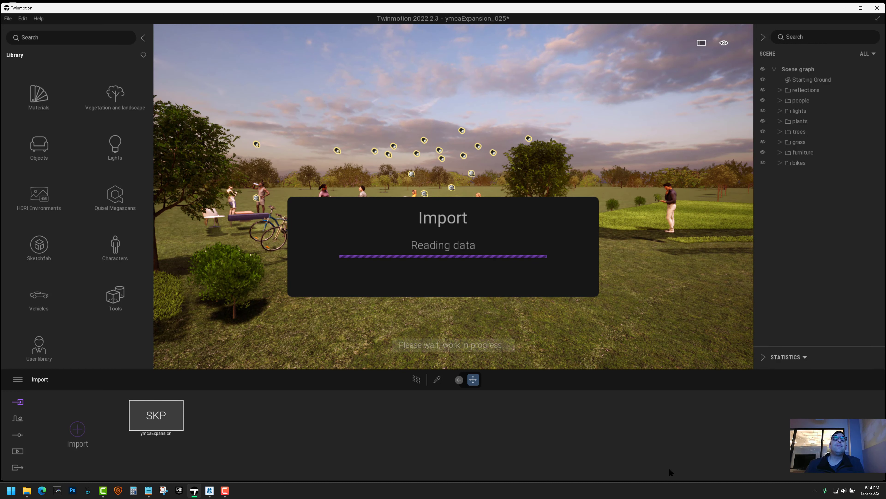
pyautogui.click(225, 491)
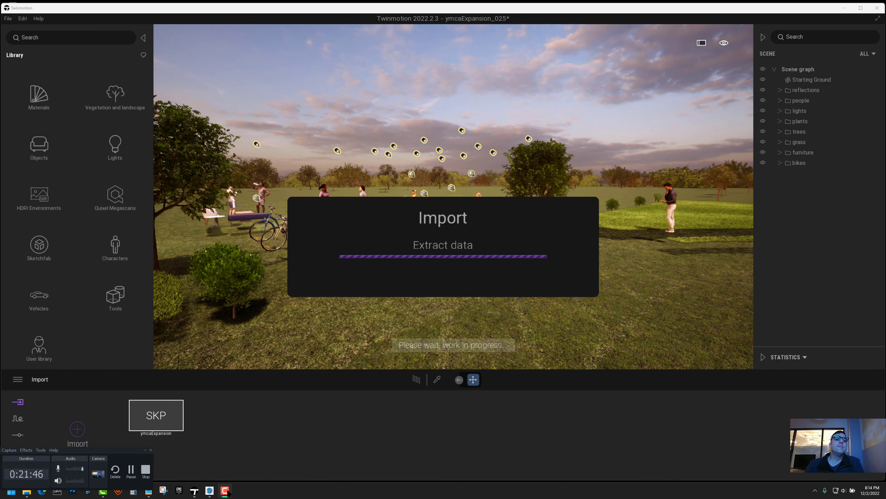
pyautogui.click(225, 490)
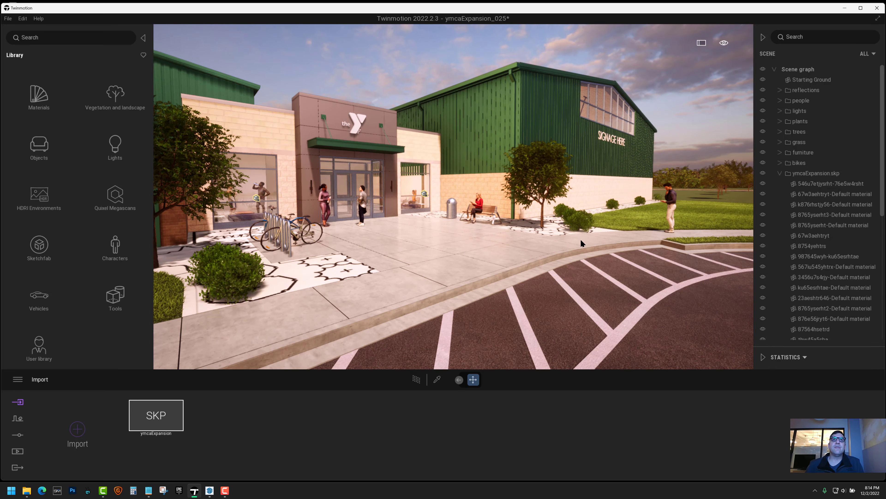
# - Reposition the two round shrubs in the planting bed beside the bike rack onto their octagonal plan symbols
pyautogui.moveTo(639, 275); pyautogui.dragTo(396, 240, button='right')
pyautogui.press('w')
pyautogui.press('s')
pyautogui.press('w')
pyautogui.click(377, 218)
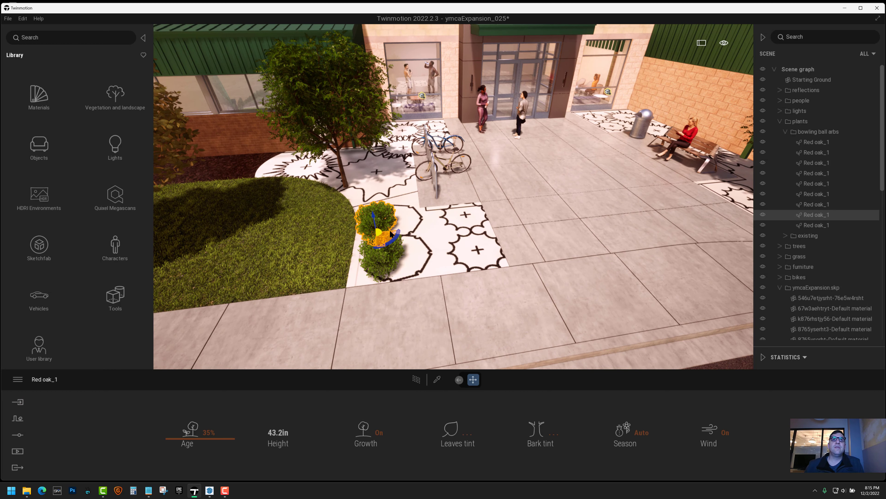
pyautogui.click(391, 260)
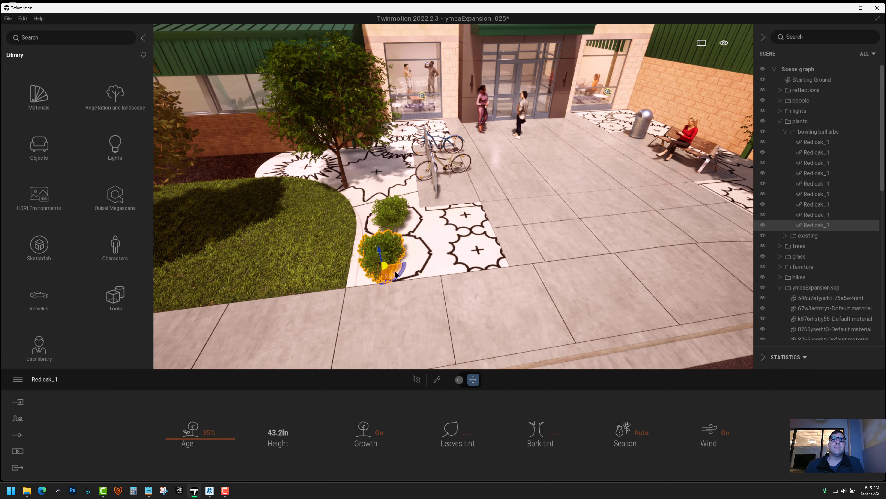
# - Move two round shrubs in the bed between the bench-side tree and the curved lawn edge onto their plan symbols
pyautogui.press('s')
pyautogui.press('d')
pyautogui.moveTo(468, 216); pyautogui.dragTo(450, 251, button='right')
pyautogui.press('w')
pyautogui.press('d')
pyautogui.click(451, 255)
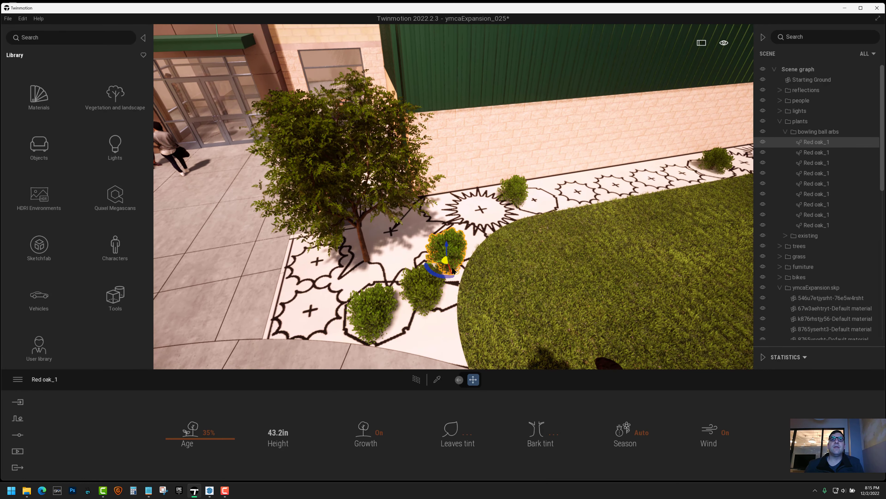
pyautogui.click(430, 288)
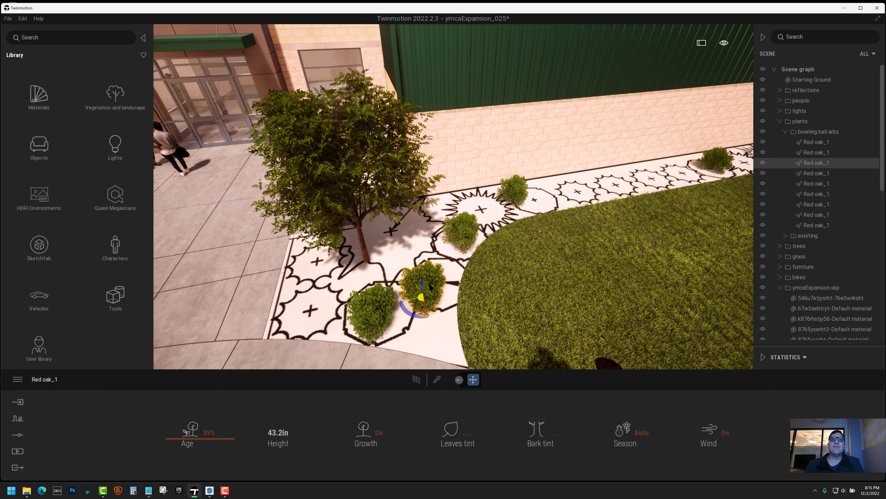
# - Move the shrub near the starburst symbol and the shrub at the far end of the wall bed onto their plan symbols
pyautogui.click(514, 190)
pyautogui.moveTo(530, 211); pyautogui.dragTo(667, 133, button='right')
pyautogui.press('w')
pyautogui.press('d')
pyautogui.click(664, 134)
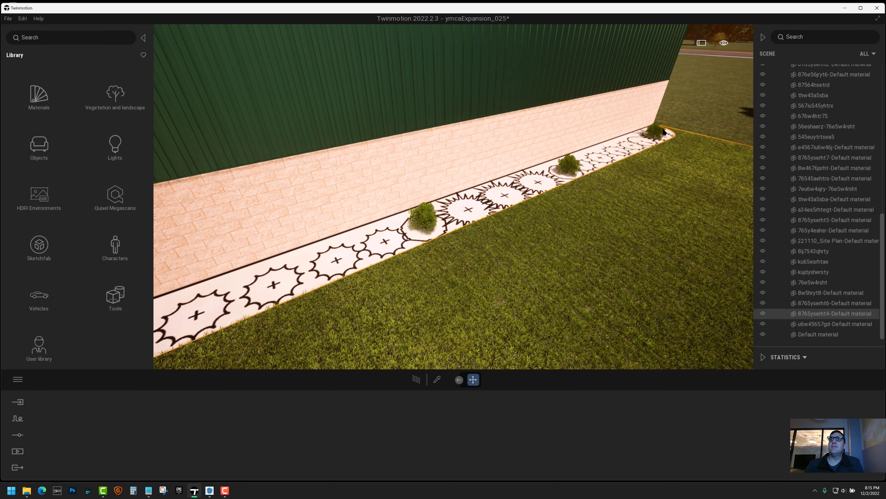
pyautogui.moveTo(650, 145); pyautogui.dragTo(646, 147)
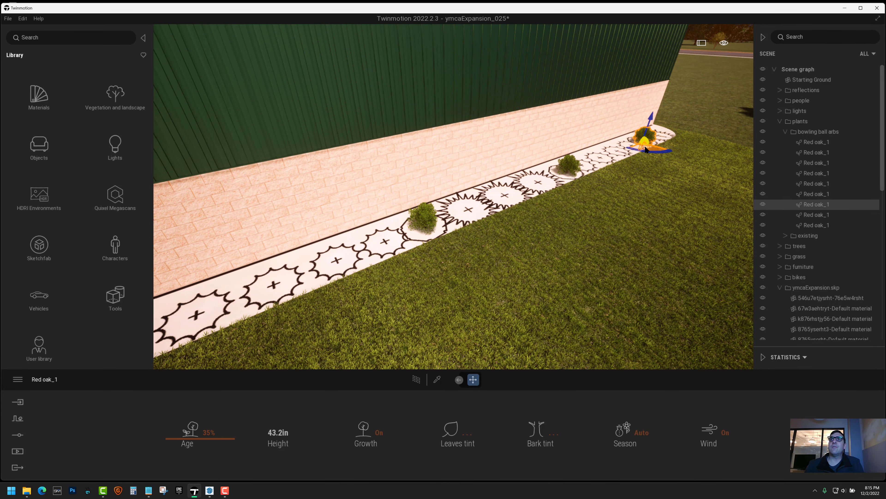
# - Check the repositioned shrubs and the remaining empty plant symbols around the bike rack, entrance doors and plaza
pyautogui.press('s')
pyautogui.moveTo(641, 147); pyautogui.dragTo(516, 268, button='right')
pyautogui.press('a')
pyautogui.press('w')
pyautogui.press('a')
pyautogui.press('s')
pyautogui.press('a')
pyautogui.press('w')
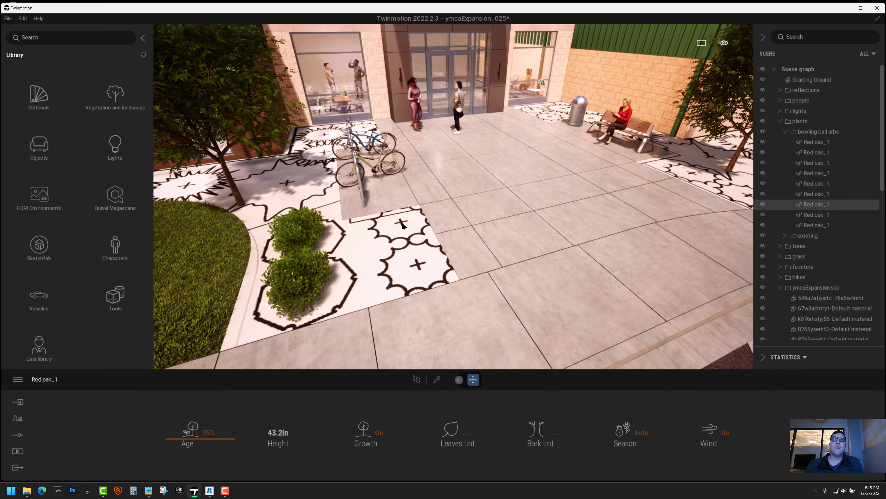
pyautogui.moveTo(346, 182); pyautogui.dragTo(286, 196, button='right')
pyautogui.press('w')
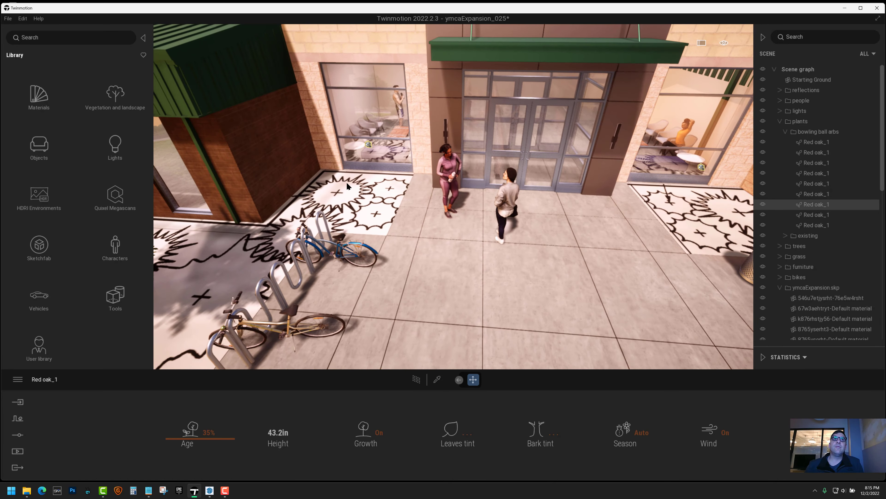
pyautogui.press('w')
pyautogui.press('w')
pyautogui.press('a')
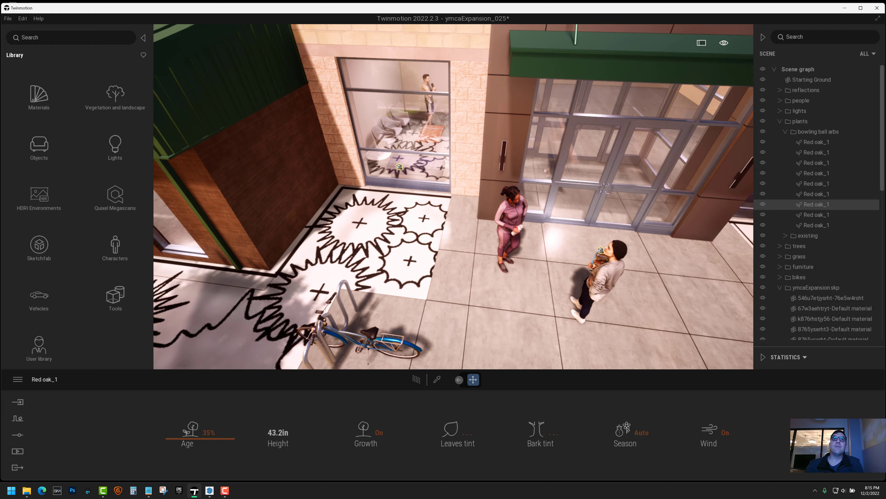
pyautogui.moveTo(354, 195); pyautogui.dragTo(469, 205, button='right')
pyautogui.moveTo(515, 184); pyautogui.dragTo(551, 157, button='middle')
pyautogui.press('s')
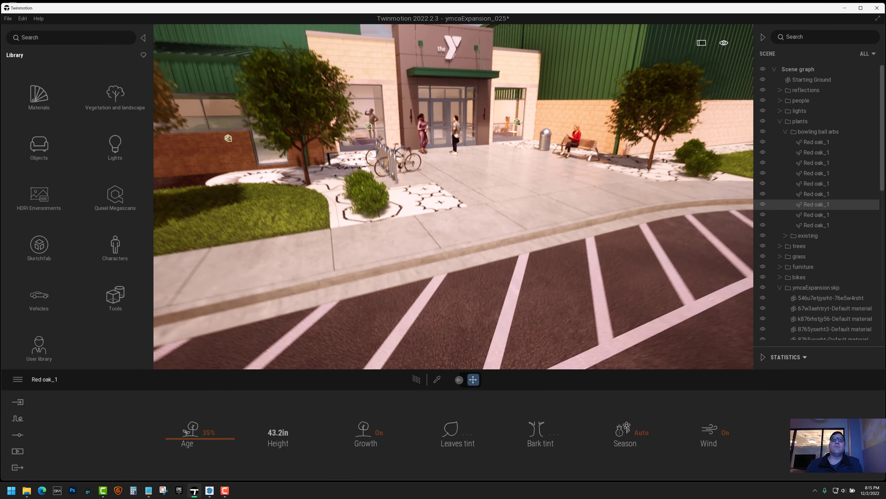
pyautogui.press('w')
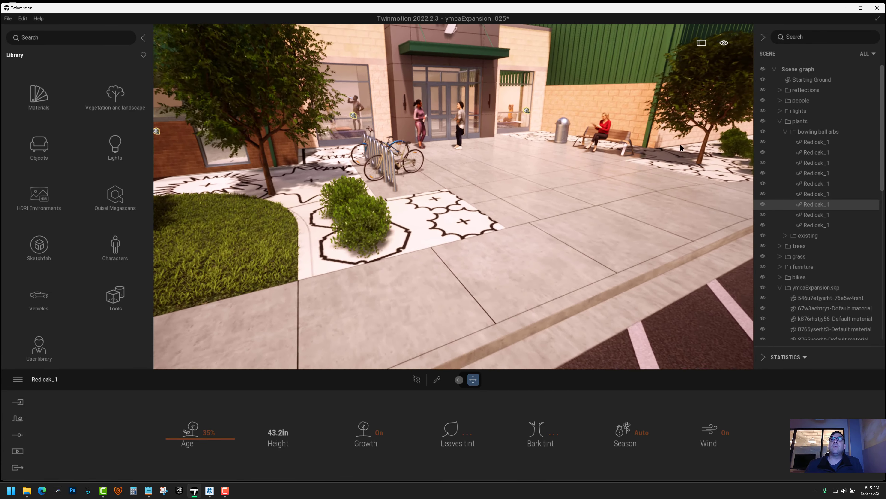
# - Collapse the plants and ymcaExpansion.skp groups in the scene graph and browse the wild grasses among the Quixel Megascans 3D plants
pyautogui.click(780, 121)
pyautogui.click(779, 173)
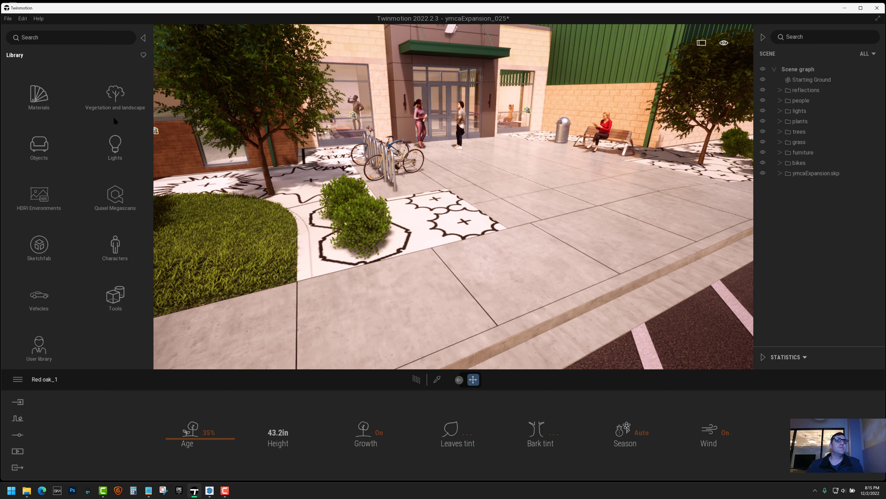
pyautogui.click(117, 196)
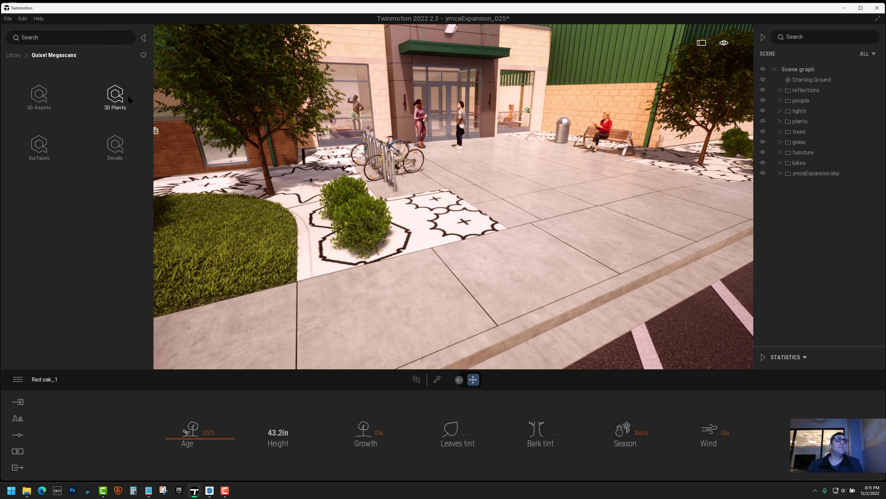
pyautogui.click(115, 101)
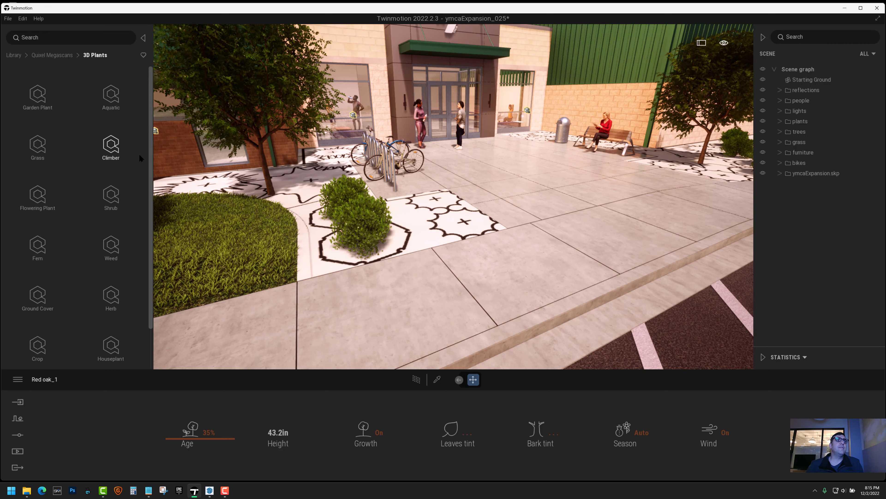
pyautogui.scroll(-1, 89, 153)
pyautogui.click(37, 140)
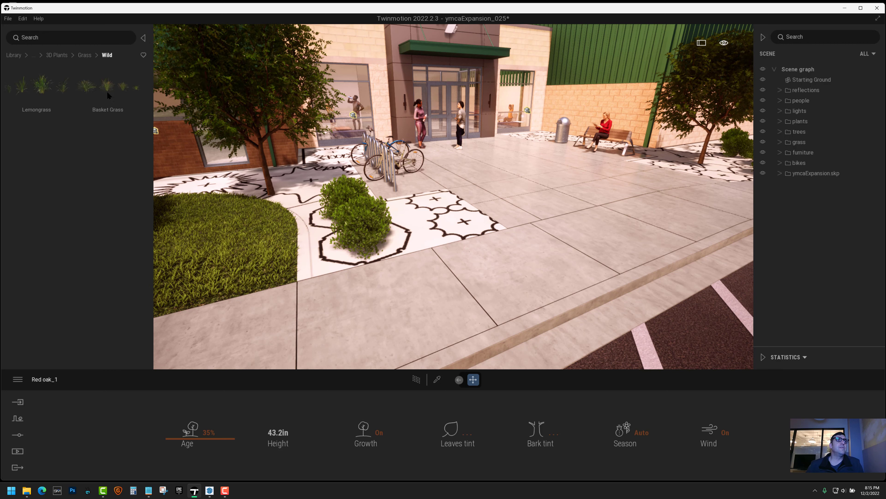
pyautogui.doubleClick(109, 95)
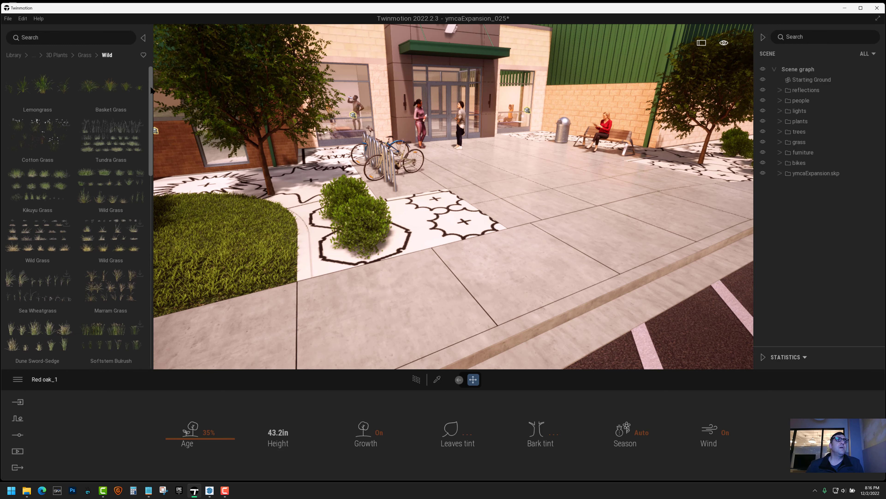
pyautogui.moveTo(111, 86)
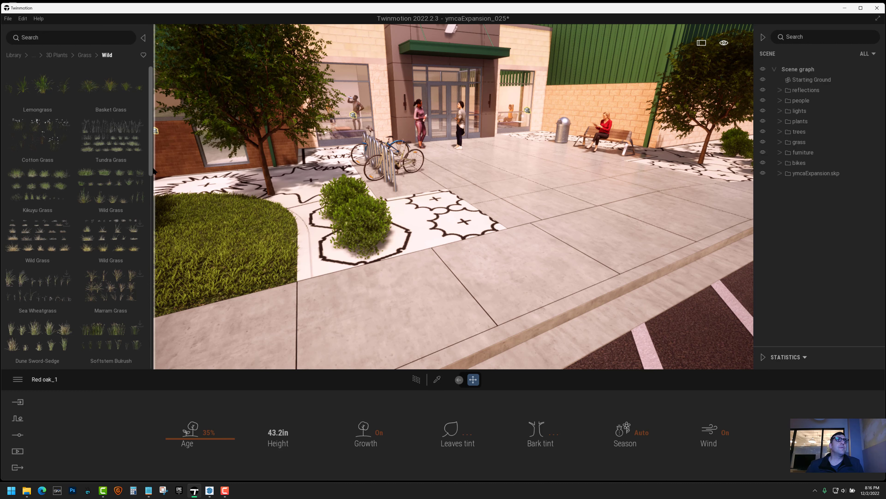
pyautogui.moveTo(149, 161); pyautogui.dragTo(139, 137)
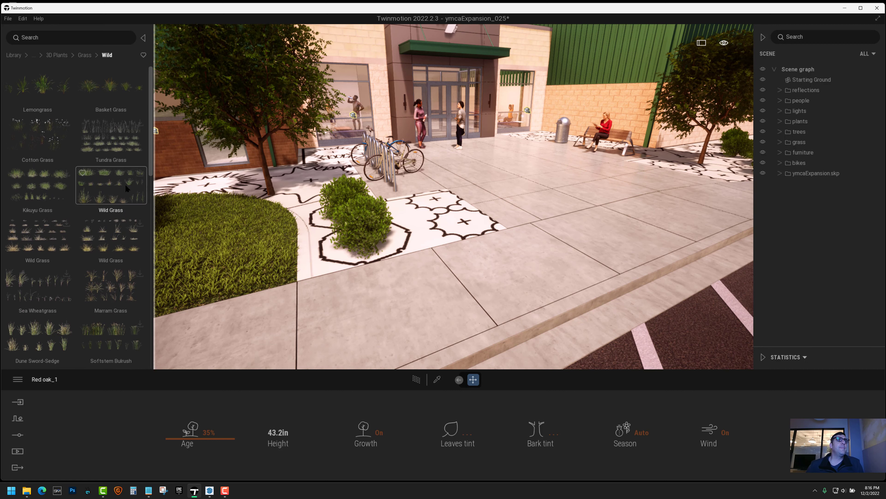
# - Sign in to Epic Games to make the Megascans wild grasses downloadable
pyautogui.click(117, 186)
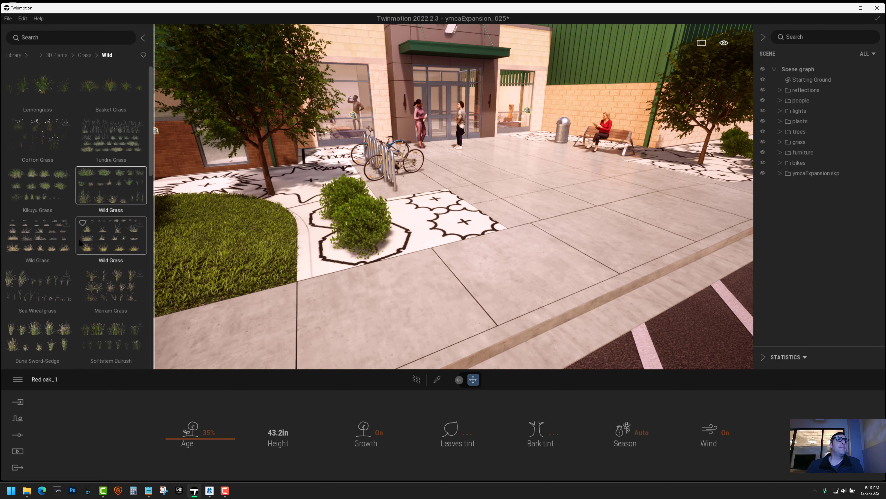
pyautogui.moveTo(317, 302); pyautogui.dragTo(317, 302, button='right')
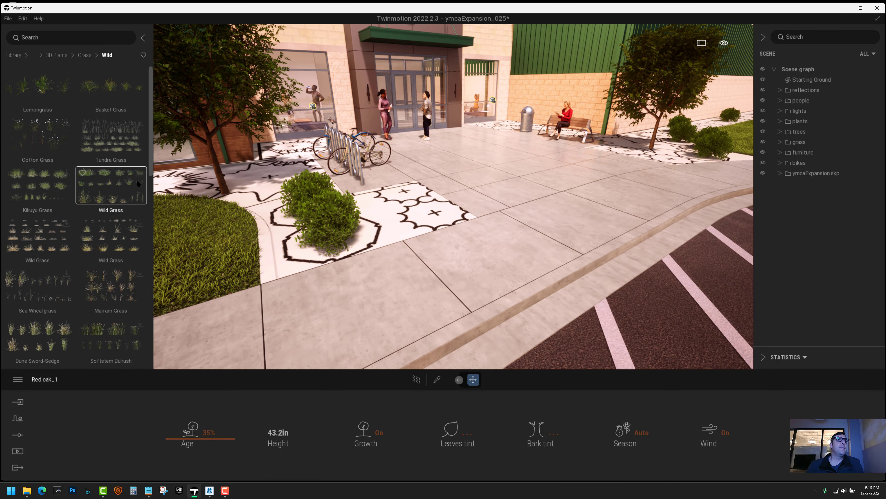
pyautogui.click(17, 380)
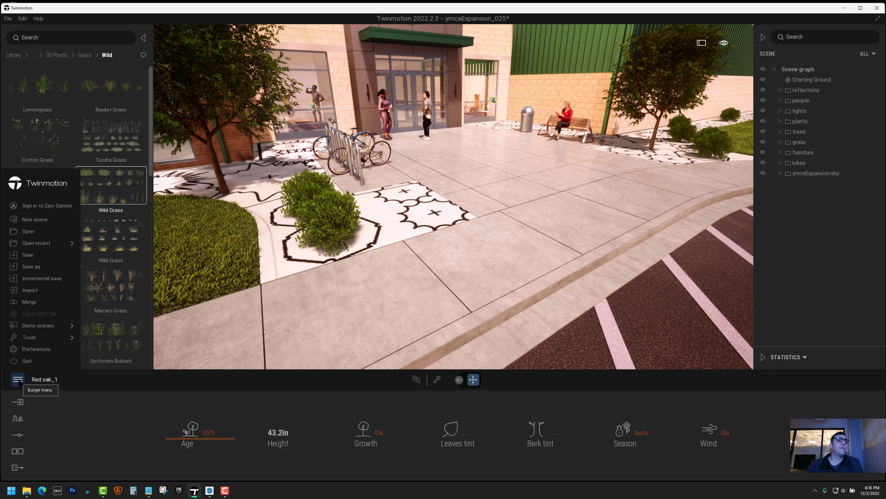
pyautogui.click(39, 206)
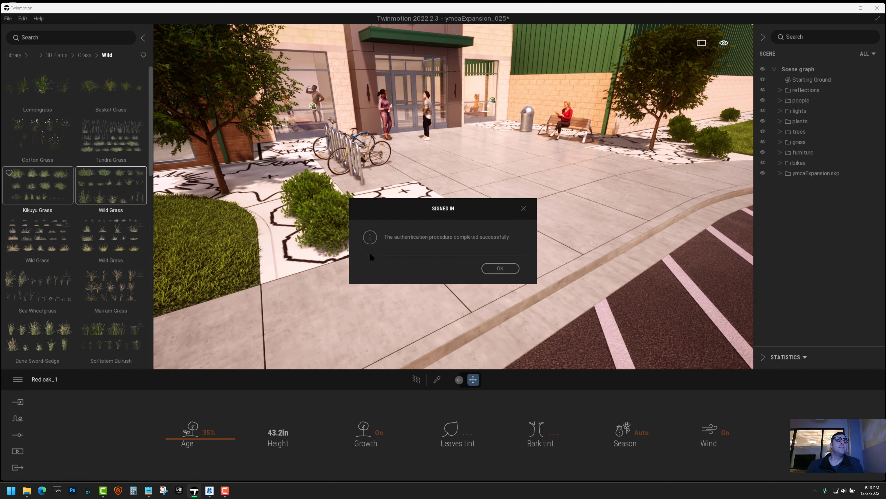
pyautogui.click(506, 270)
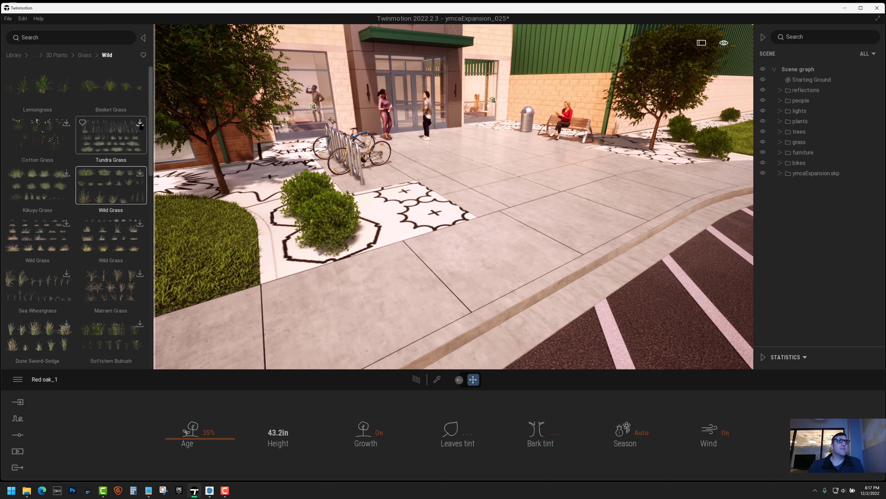
# - Compare the Basket Grass and Lemongrass variations and try Basket Grass 02 on the pavement in front of the planting bed
pyautogui.click(110, 89)
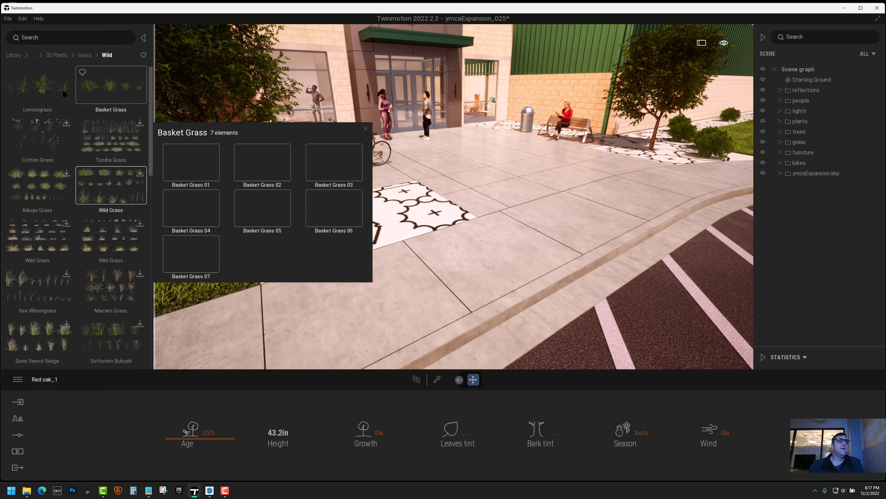
pyautogui.click(46, 86)
pyautogui.click(108, 89)
pyautogui.click(36, 90)
pyautogui.click(107, 88)
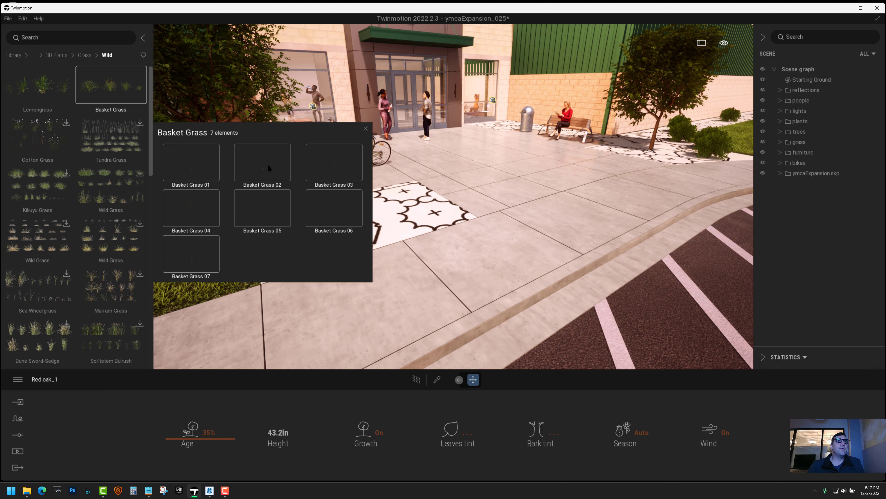
pyautogui.click(462, 267)
pyautogui.scroll(5, 474, 265)
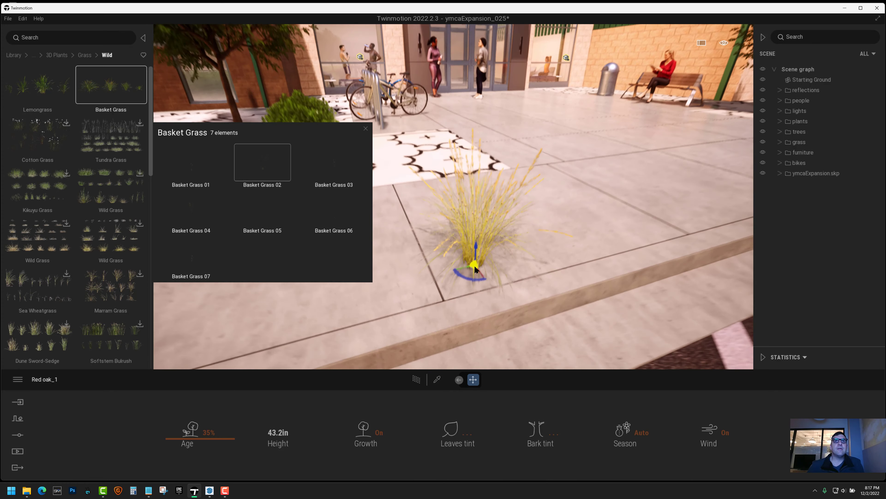
pyautogui.press('w')
pyautogui.moveTo(474, 265); pyautogui.dragTo(495, 254, button='right')
pyautogui.press('q')
pyautogui.press('e')
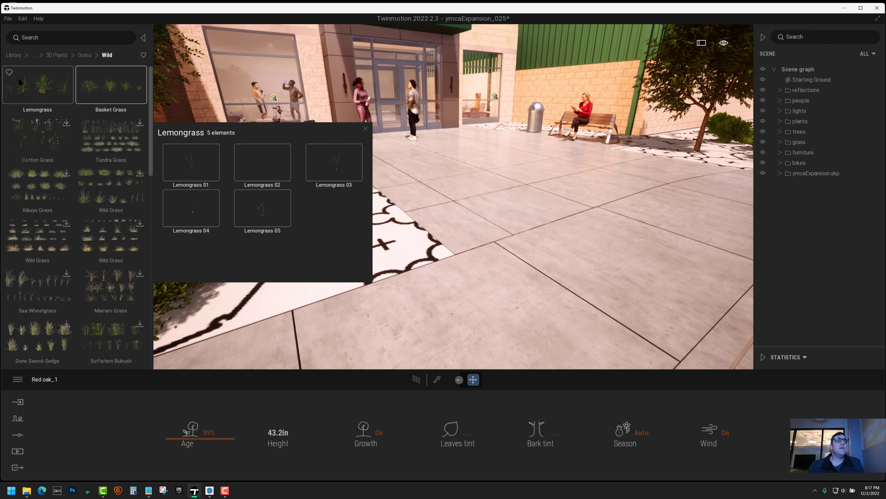
# - Try out Lemongrass 05 and Basket Grass 03 as candidates, deleting the Basket Grass 03 placed on the pavement
pyautogui.click(42, 86)
pyautogui.click(262, 211)
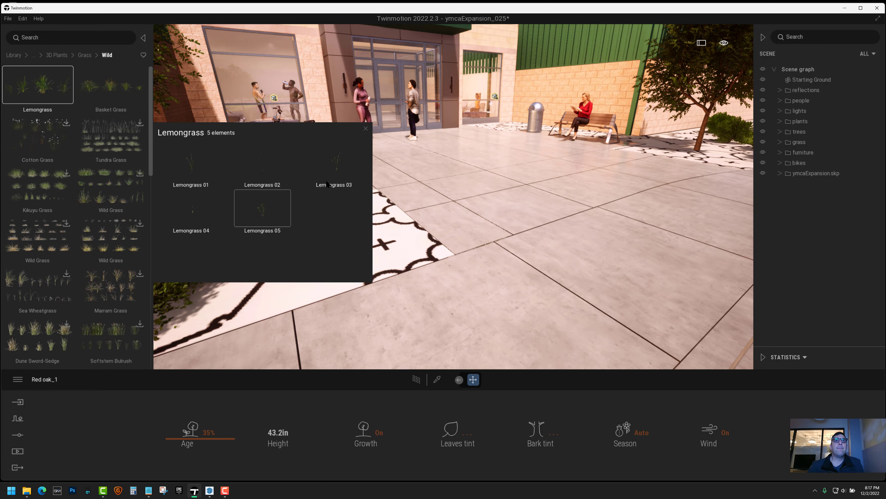
pyautogui.click(100, 86)
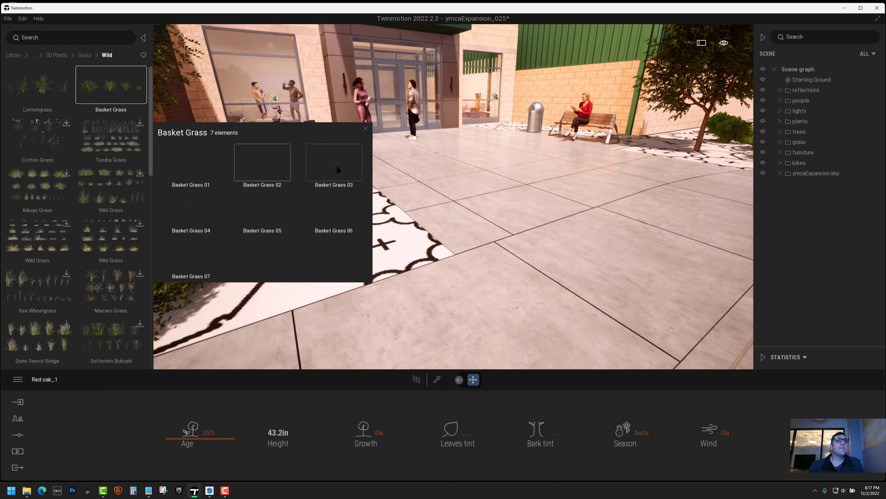
pyautogui.moveTo(336, 167); pyautogui.dragTo(498, 286)
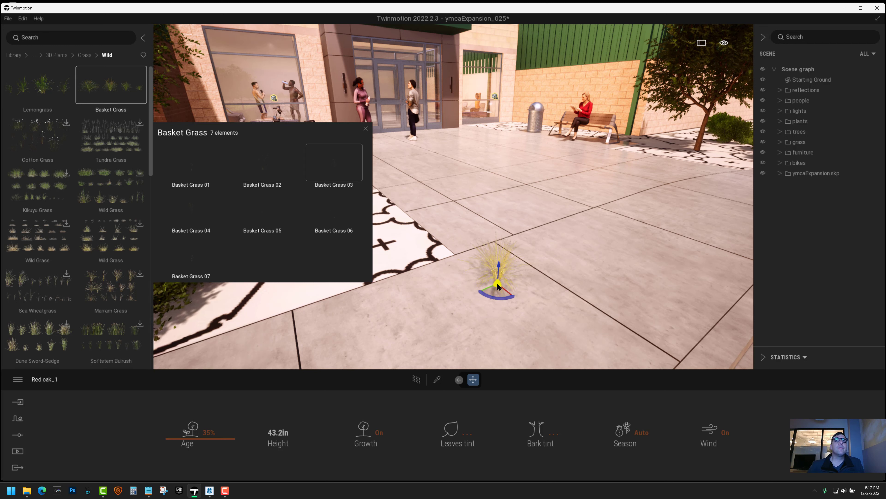
pyautogui.press('Delete')
# - Try Basket Grass 04 and again Basket Grass 03 on the pavement near the bed, deleting each one
pyautogui.moveTo(191, 214); pyautogui.dragTo(466, 306)
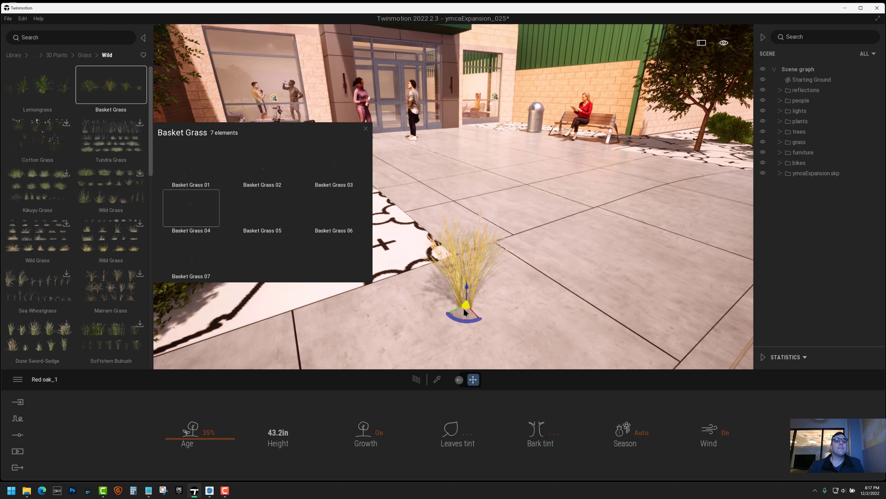
pyautogui.press('Delete')
pyautogui.moveTo(333, 163); pyautogui.dragTo(478, 270)
pyautogui.scroll(4, 469, 265)
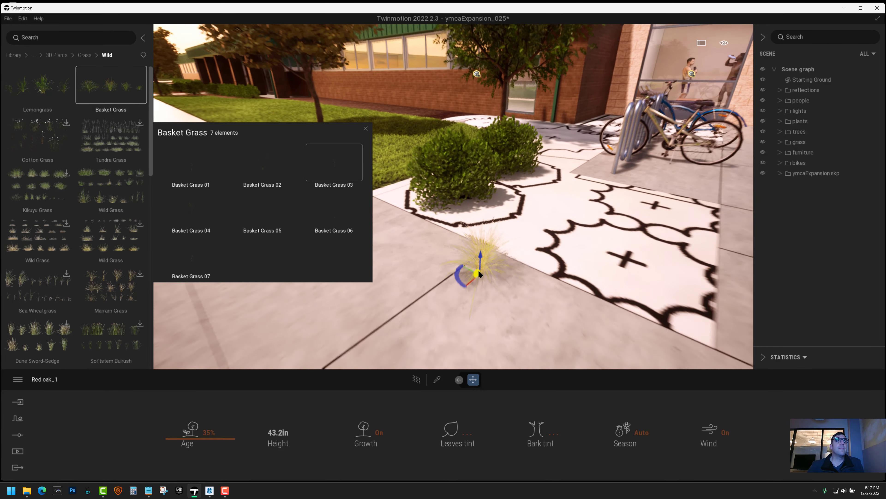
pyautogui.press('Delete')
# - Leave the wild grasses and browse the Lawn collection of Megascans grass plants
pyautogui.moveTo(150, 90); pyautogui.dragTo(151, 70)
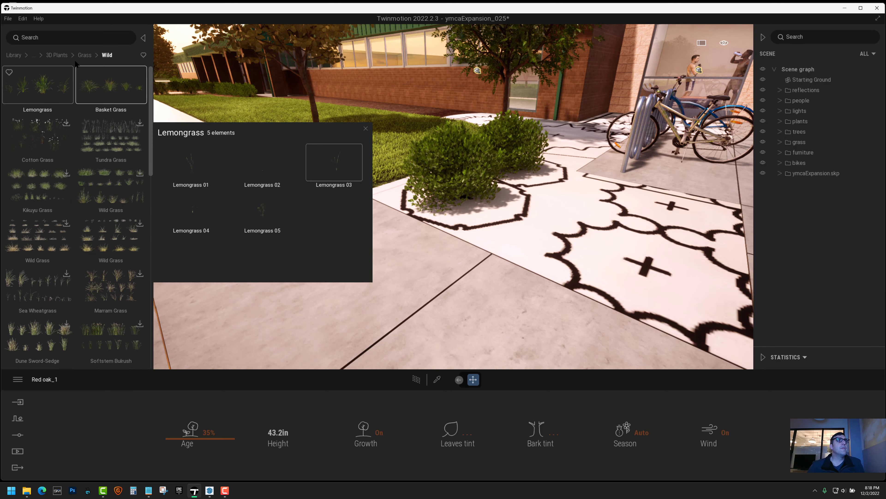
pyautogui.click(84, 56)
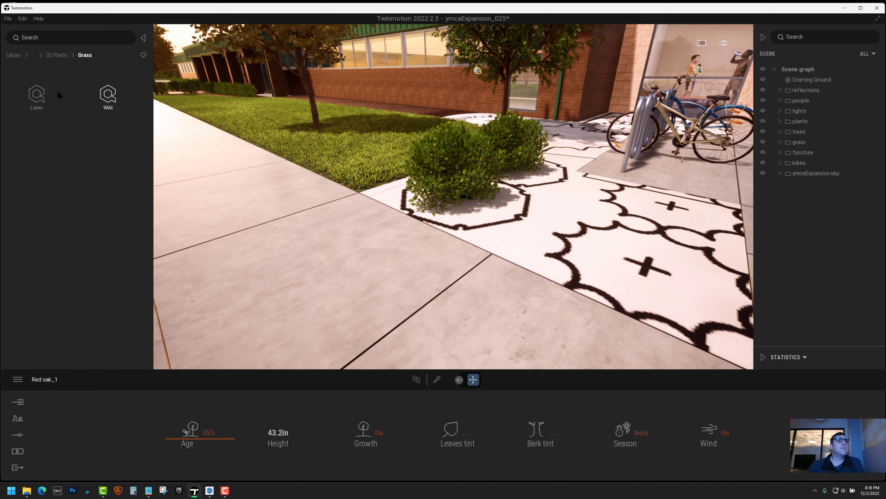
pyautogui.doubleClick(36, 96)
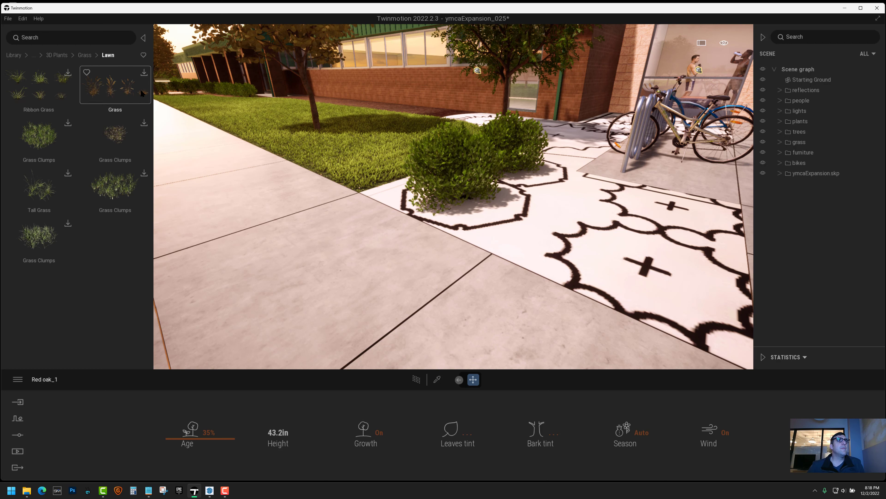
# - Create the variations of the Lawn collection's Grass and try out Grass 01 and Grass 05 over the entrance pavement
pyautogui.click(128, 82)
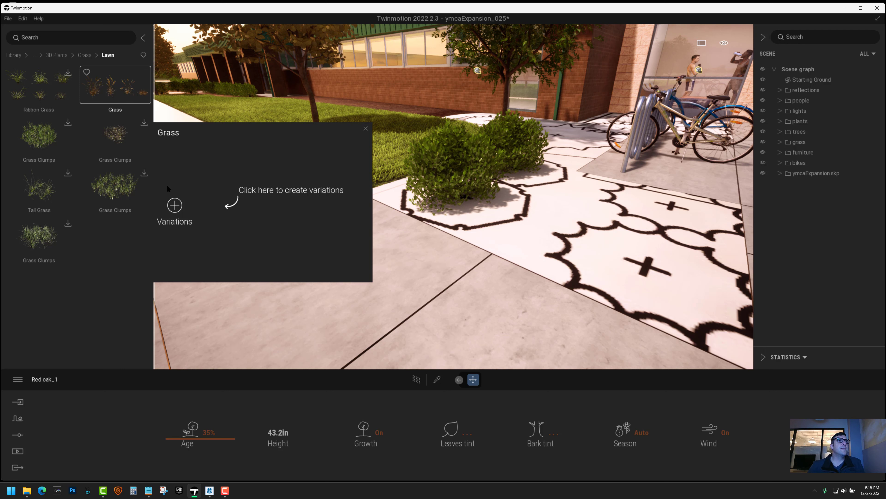
pyautogui.click(174, 206)
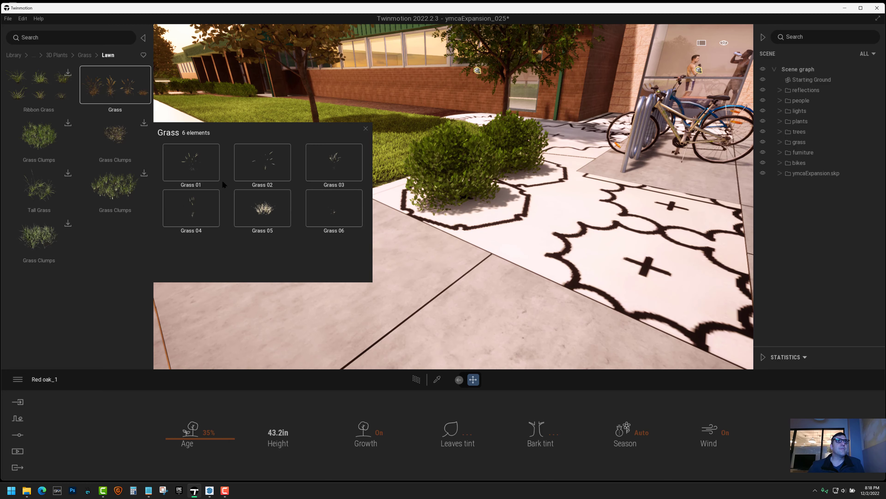
pyautogui.moveTo(198, 168); pyautogui.dragTo(509, 305)
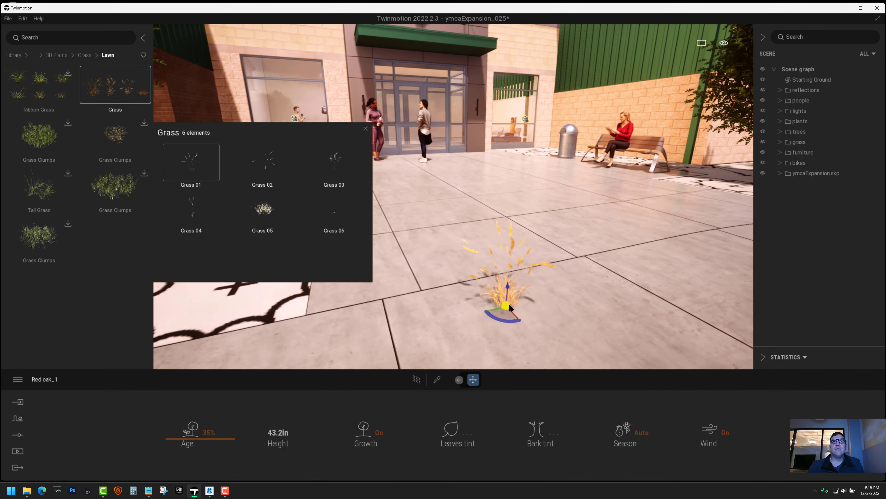
pyautogui.click(258, 209)
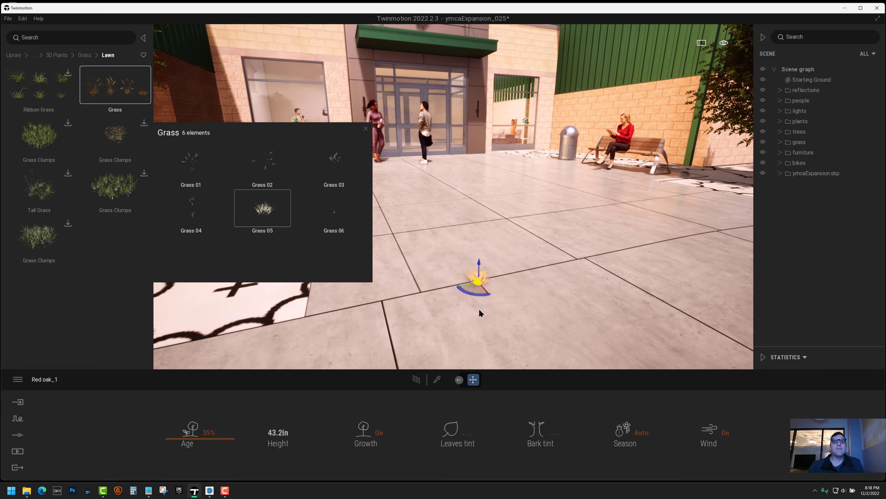
pyautogui.press('d')
# - Try a cluster of three Grass 03 plants close together on the pavement in front of the building entrance
pyautogui.click(343, 164)
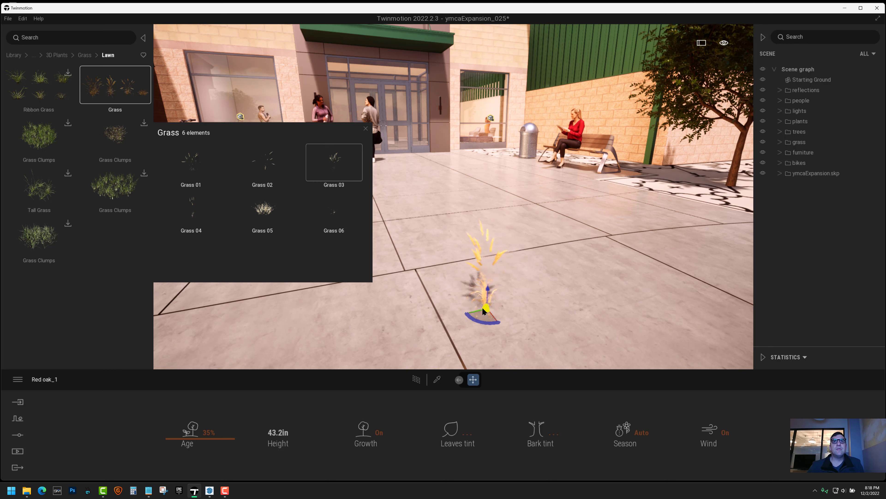
pyautogui.click(483, 300)
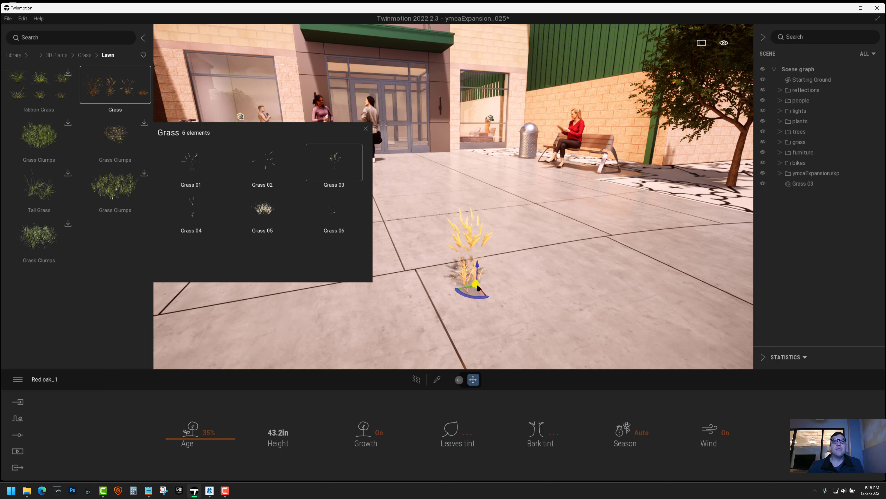
pyautogui.click(497, 310)
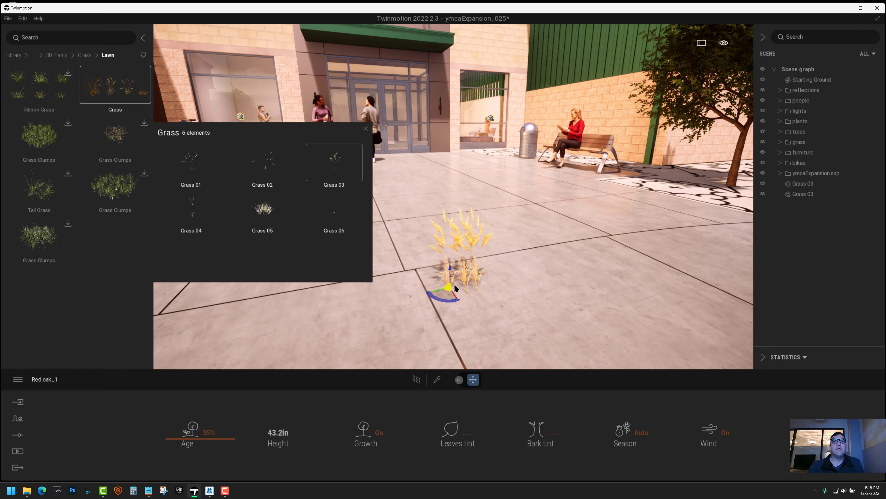
pyautogui.click(458, 283)
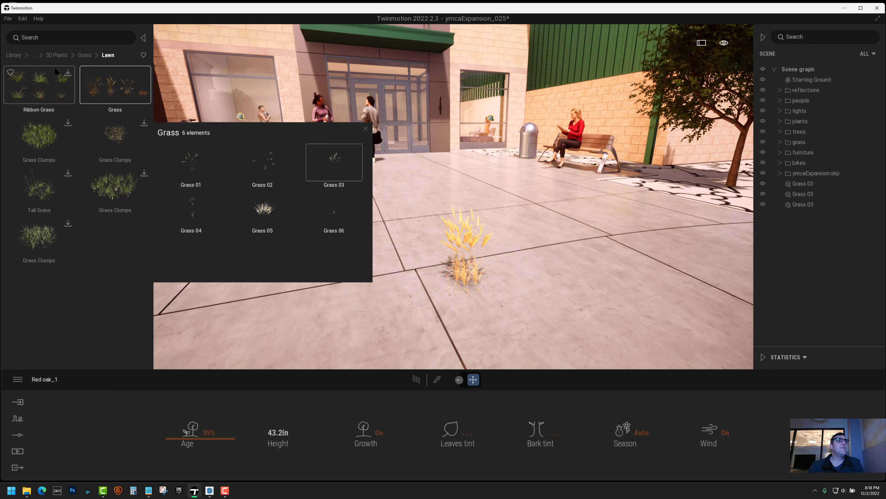
# - Return to the Wild grass collection and open the Basket Grass variations
pyautogui.click(83, 55)
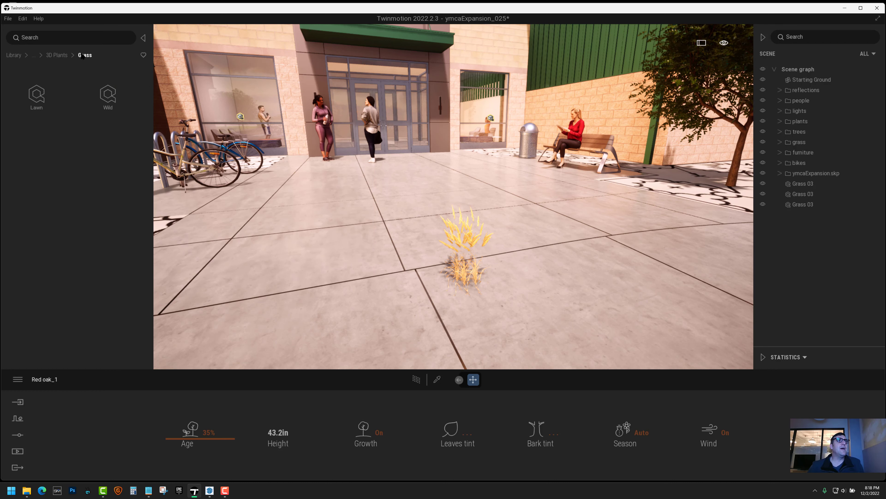
pyautogui.click(109, 97)
pyautogui.click(110, 98)
pyautogui.click(102, 81)
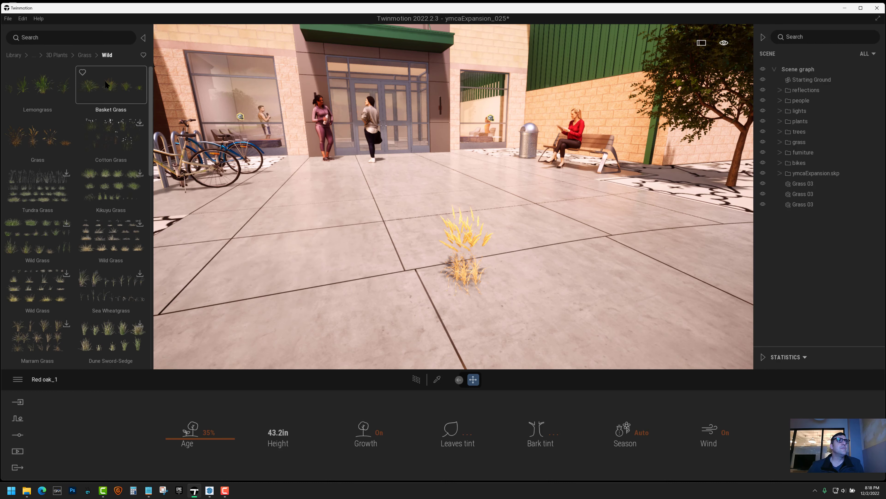
pyautogui.click(51, 138)
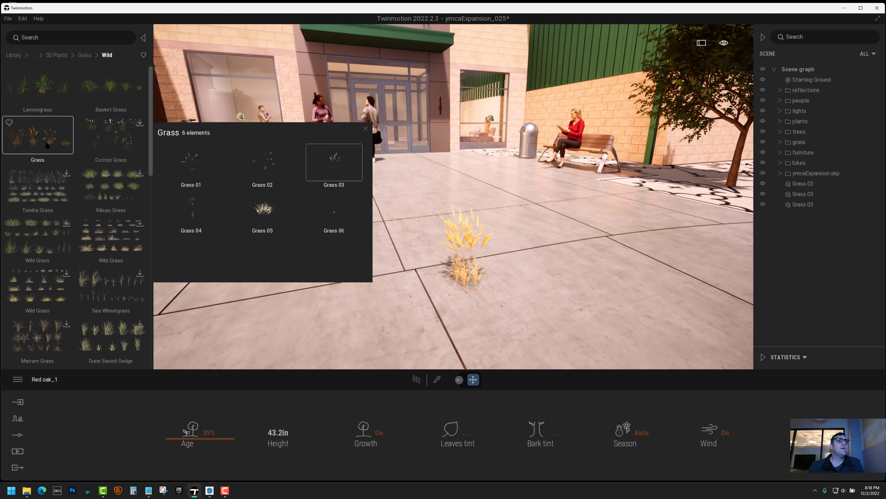
pyautogui.click(105, 91)
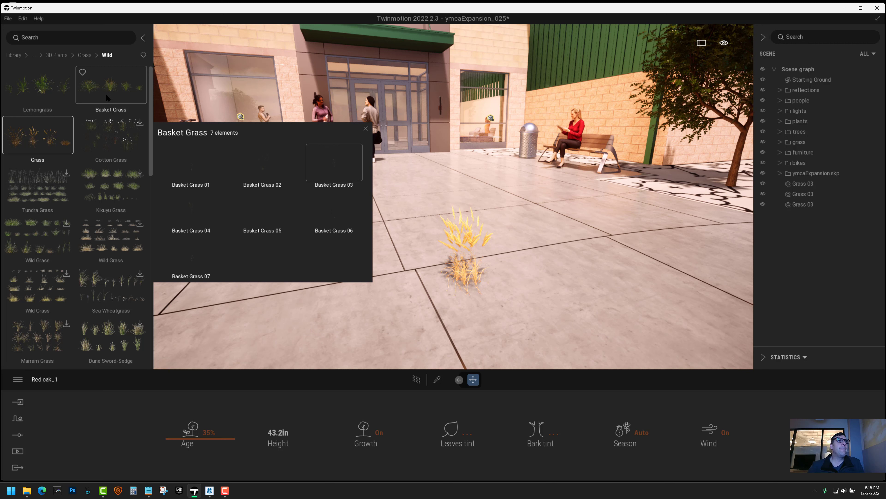
pyautogui.moveTo(151, 168)
pyautogui.mouseDown()
pyautogui.moveTo(148, 367)
pyautogui.moveTo(144, 165)
pyautogui.mouseUp()
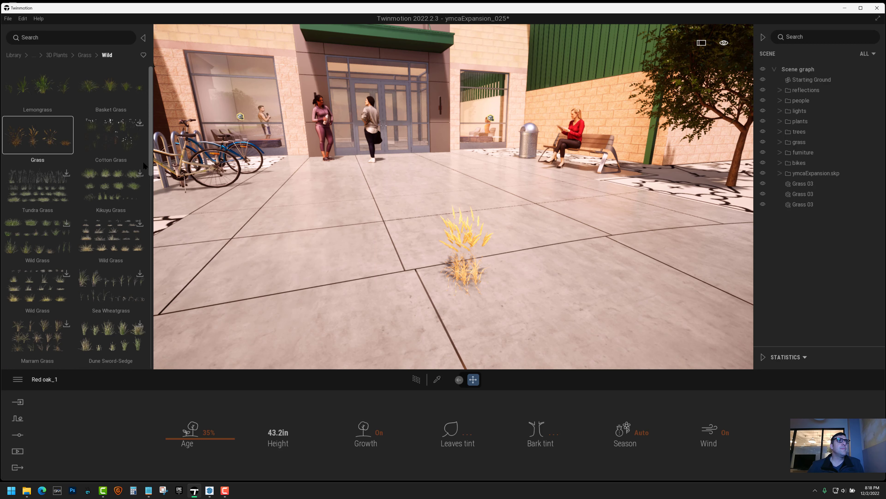
pyautogui.click(107, 82)
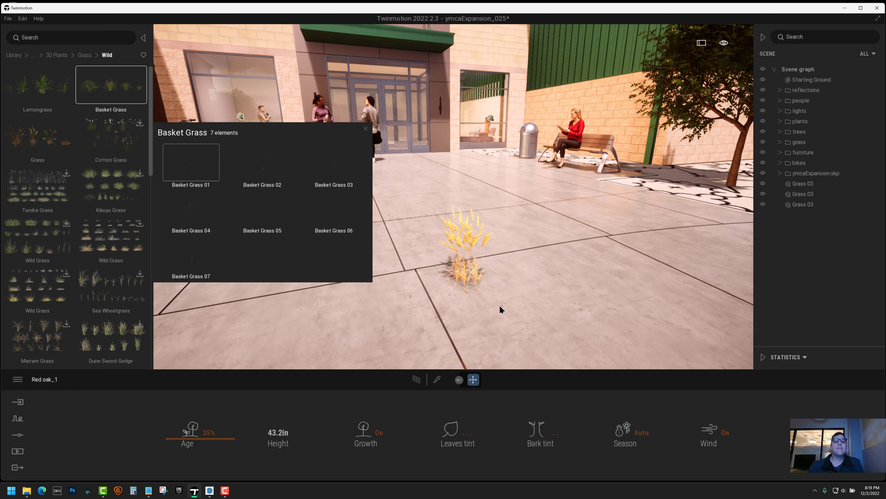
# - Compare Basket Grass 01 through Basket Grass 07 over the pavement beside the Grass 03 cluster, without placing any
pyautogui.moveTo(500, 306); pyautogui.dragTo(536, 285)
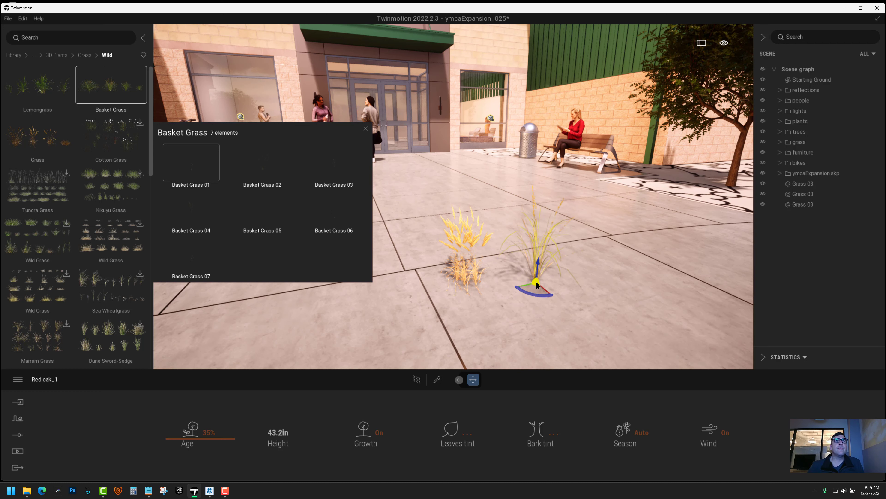
pyautogui.click(263, 170)
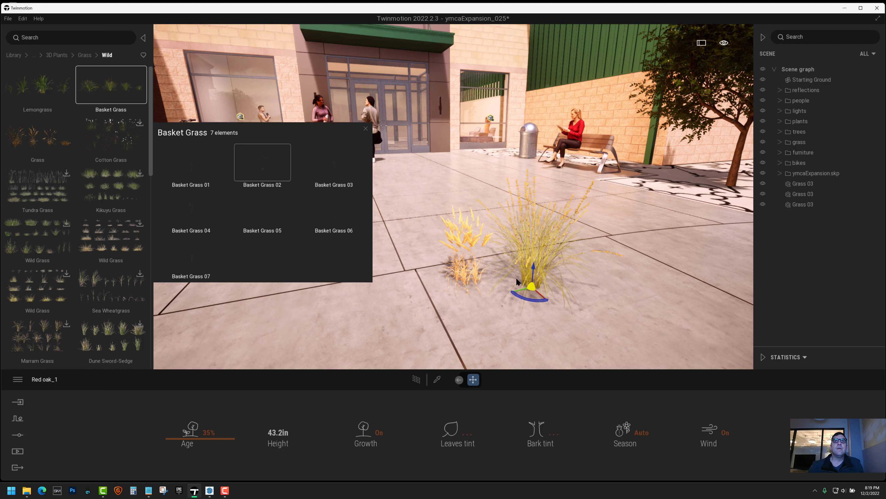
pyautogui.click(330, 157)
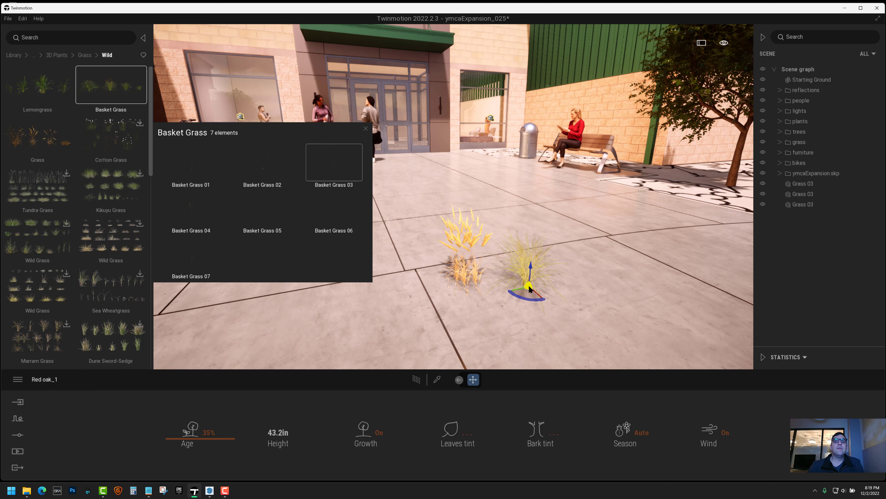
pyautogui.click(191, 208)
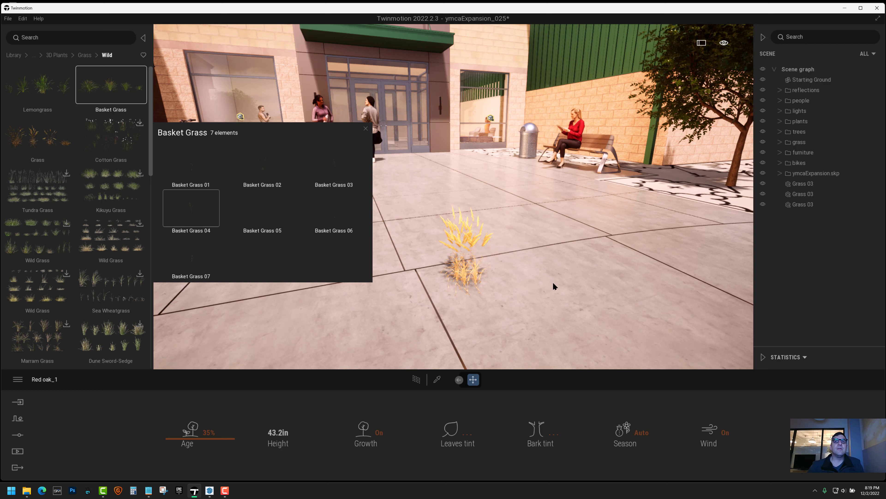
pyautogui.click(277, 217)
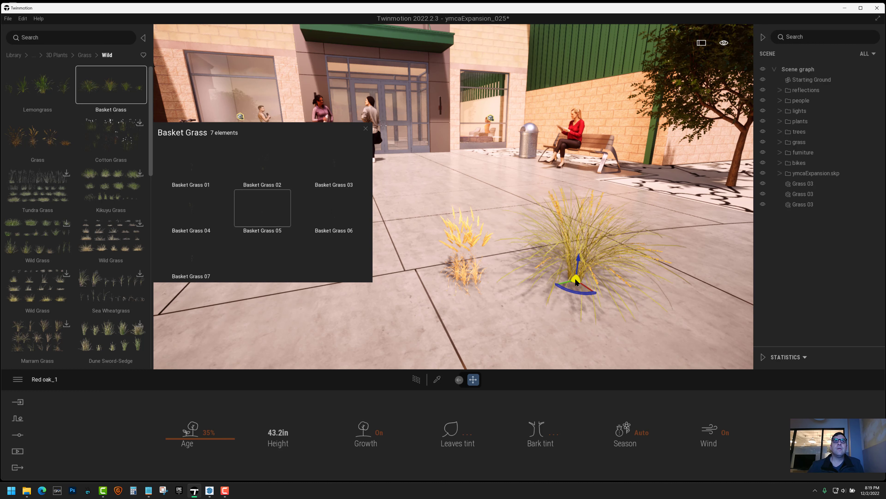
pyautogui.click(339, 206)
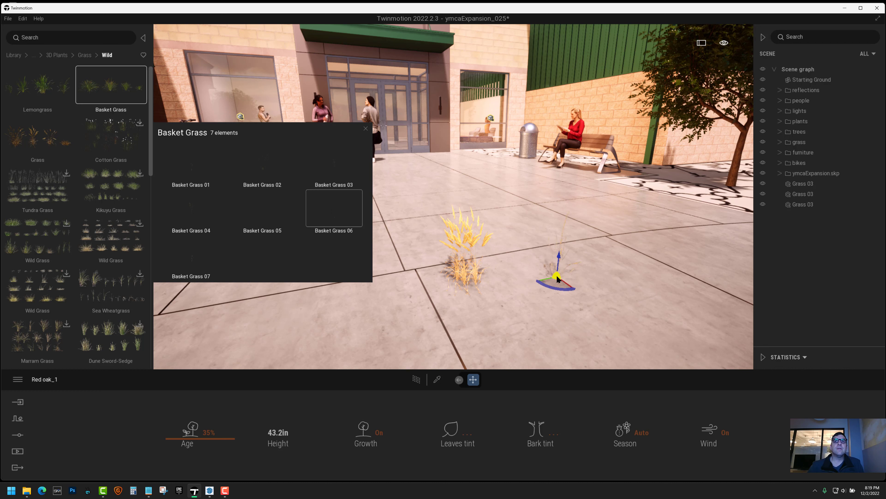
pyautogui.click(210, 254)
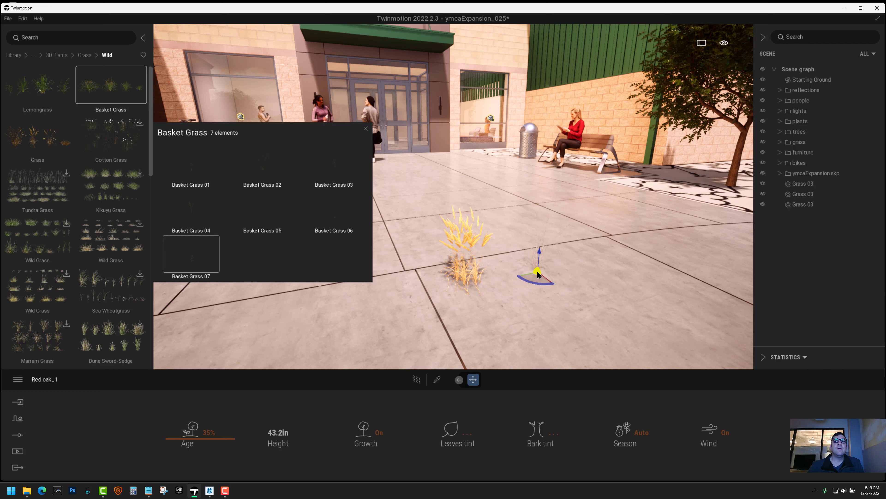
# - Place one Basket Grass 05 on the front scalloped plant symbol's centre and a second one on the pavement beside it
pyautogui.click(277, 215)
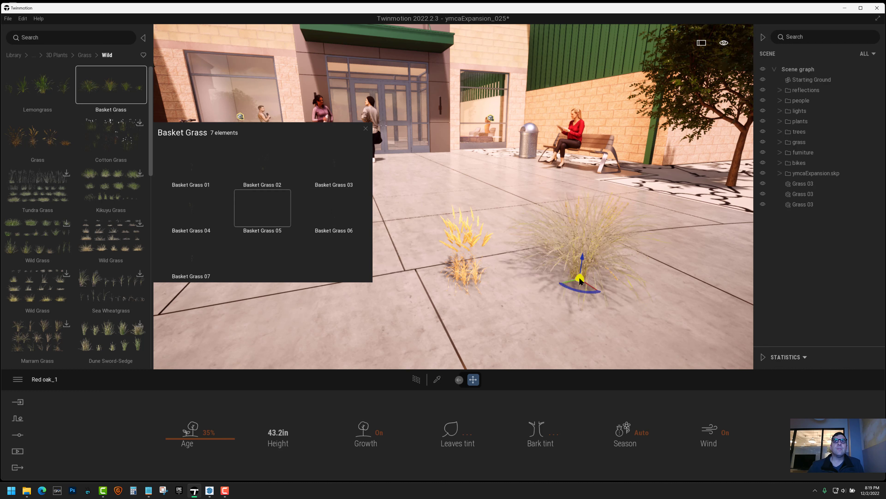
pyautogui.press('e')
pyautogui.moveTo(556, 250)
pyautogui.mouseDown(button='right')
pyautogui.moveTo(527, 249)
pyautogui.moveTo(554, 247)
pyautogui.mouseUp(button='right')
pyautogui.click(535, 226)
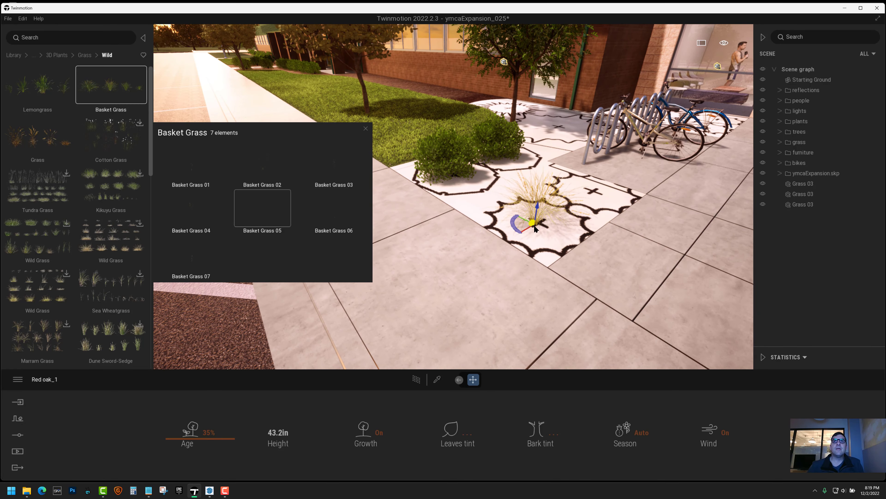
pyautogui.moveTo(508, 307); pyautogui.dragTo(505, 308, button='right')
pyautogui.click(474, 248)
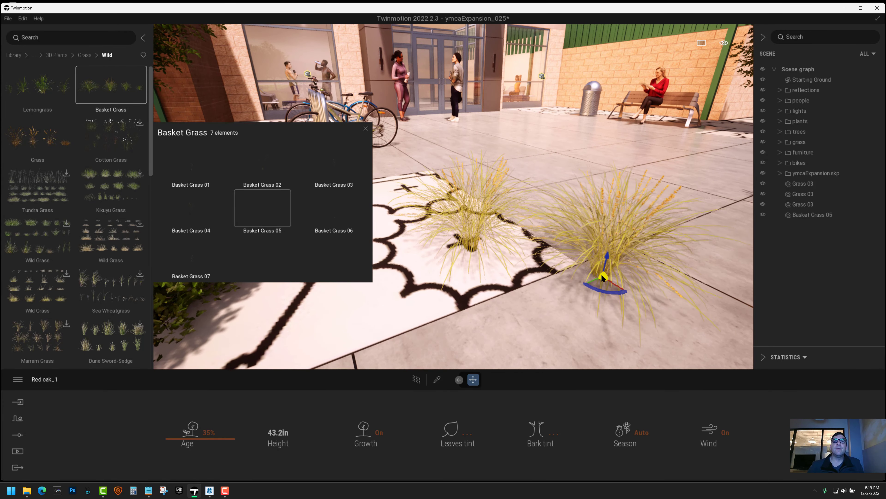
pyautogui.click(599, 272)
pyautogui.press('Escape')
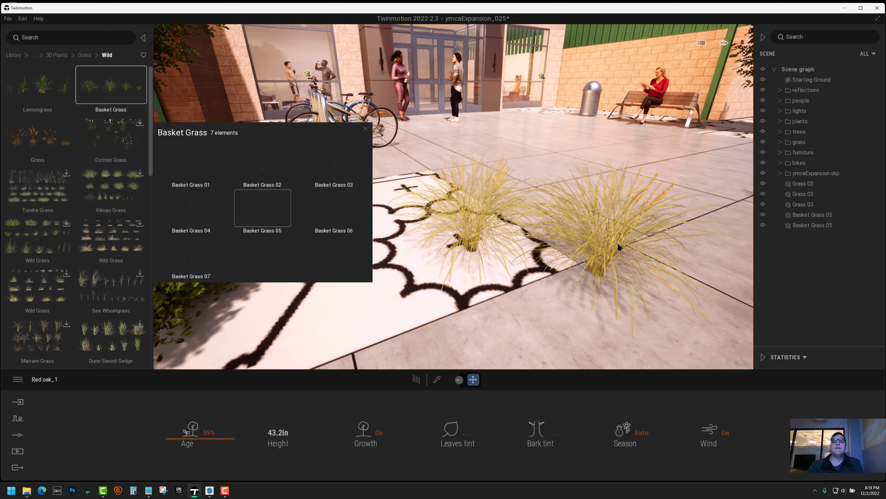
# - Move the Basket Grass 05 on the pavement onto the plant symbol so it overlaps the first clump
pyautogui.click(606, 240)
pyautogui.moveTo(606, 240); pyautogui.dragTo(481, 277, button='right')
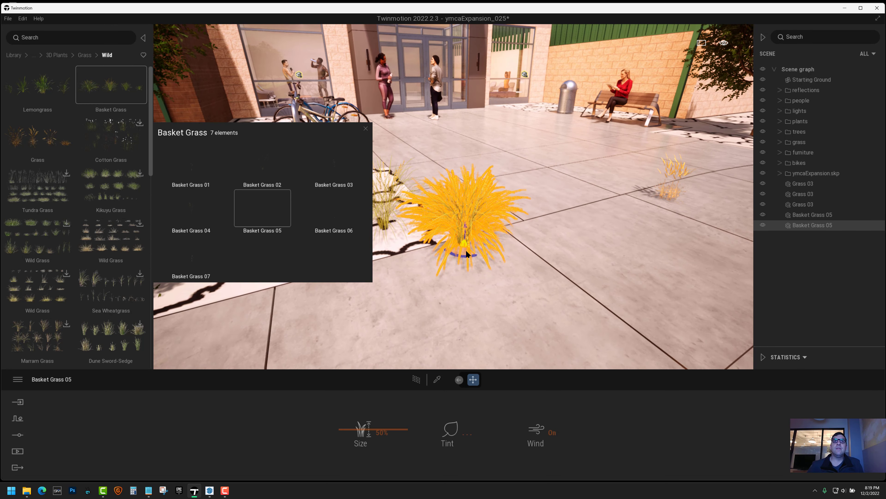
pyautogui.moveTo(465, 257); pyautogui.dragTo(379, 242)
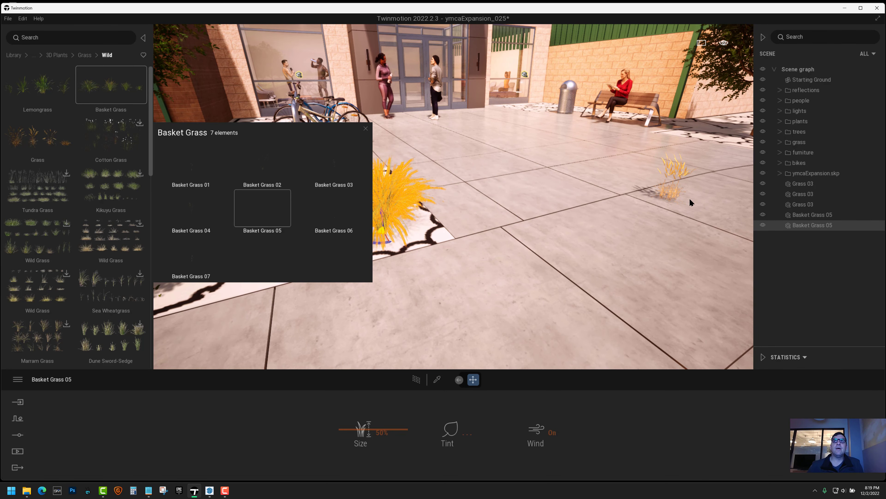
# - Delete the three Grass 03 test plants from the entrance pavement
pyautogui.click(671, 171)
pyautogui.click(708, 189)
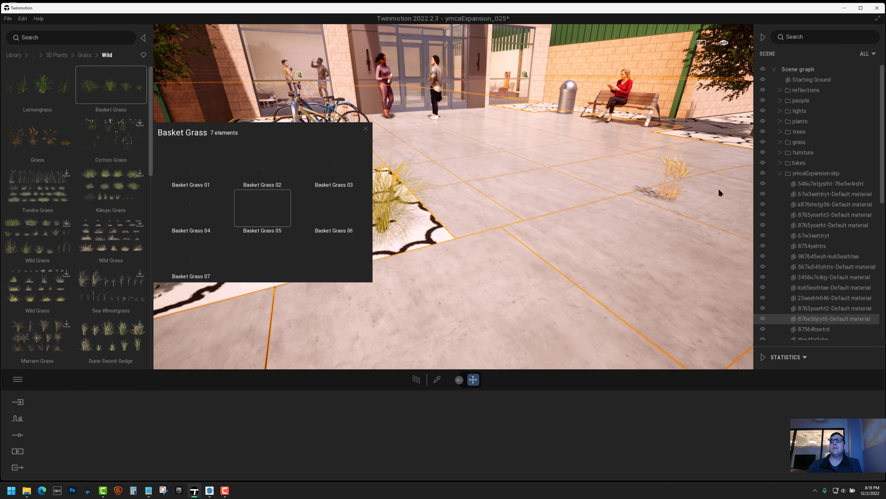
pyautogui.click(676, 167)
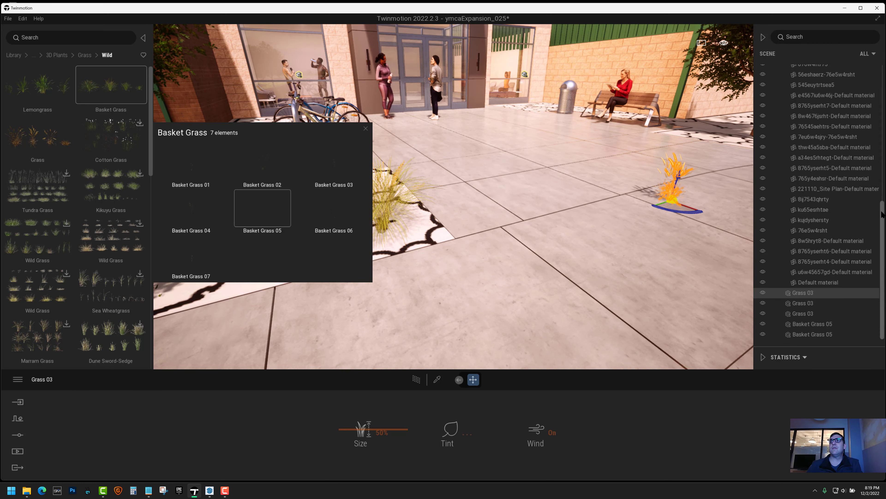
pyautogui.keyDown('shift'); pyautogui.click(808, 313); pyautogui.keyUp('shift')
pyautogui.press('Delete')
# - Nudge one of the two overlapping Basket Grass 05 clumps slightly on the front plant symbol
pyautogui.moveTo(450, 223); pyautogui.dragTo(632, 254, button='middle')
pyautogui.click(633, 254)
pyautogui.click(611, 288)
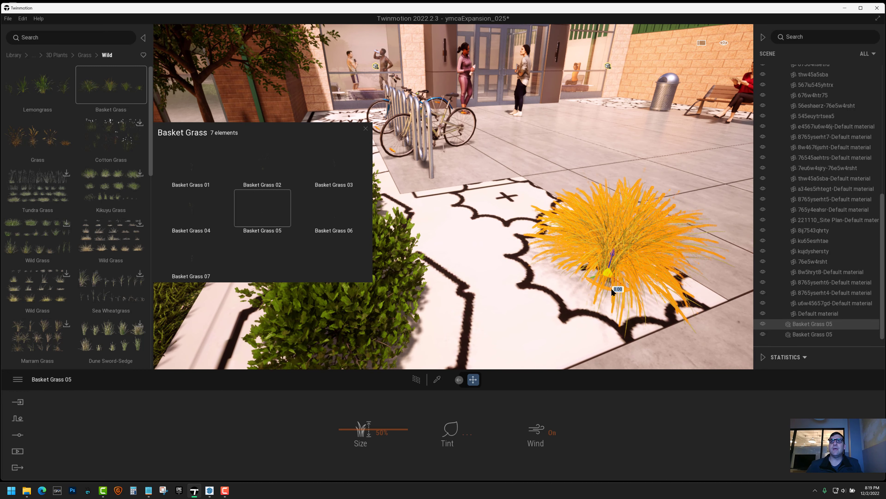
pyautogui.moveTo(611, 287)
pyautogui.mouseDown()
pyautogui.moveTo(587, 281)
pyautogui.moveTo(600, 287)
pyautogui.mouseUp()
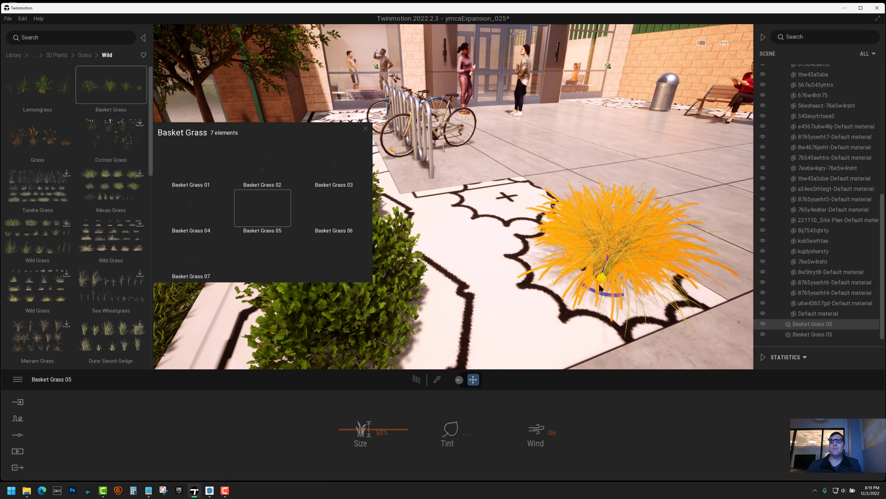
# - Scale both overlapping Basket Grass 05 clumps together by a factor of 1.3
pyautogui.click(586, 326)
pyautogui.keyDown('shift'); pyautogui.moveTo(585, 326); pyautogui.dragTo(848, 368, button='middle'); pyautogui.keyUp('shift')
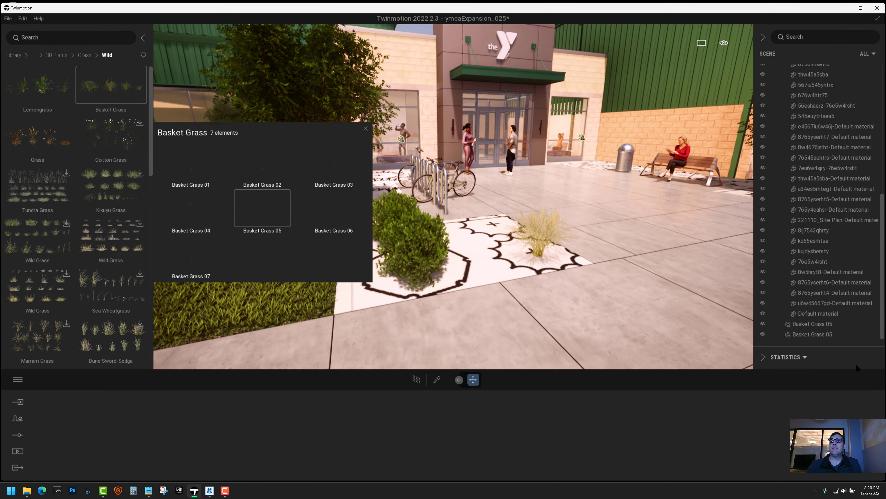
pyautogui.click(539, 245)
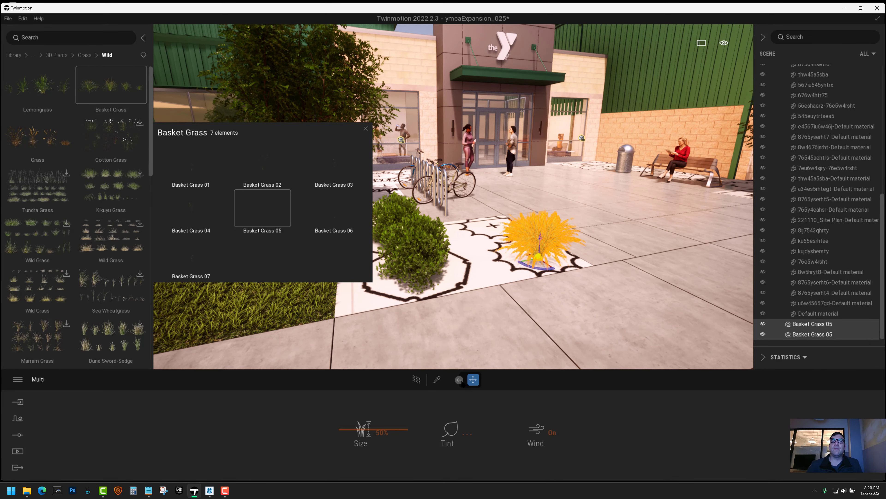
pyautogui.click(452, 379)
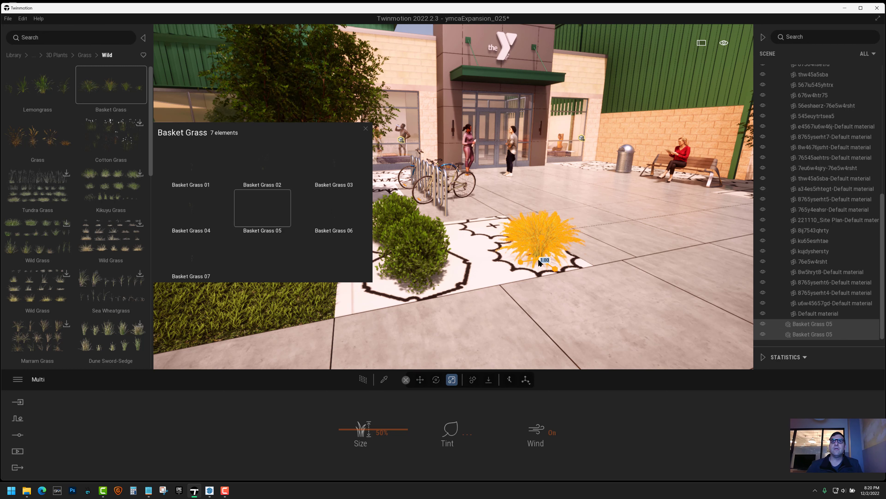
pyautogui.write('1.3')
pyautogui.press('Return')
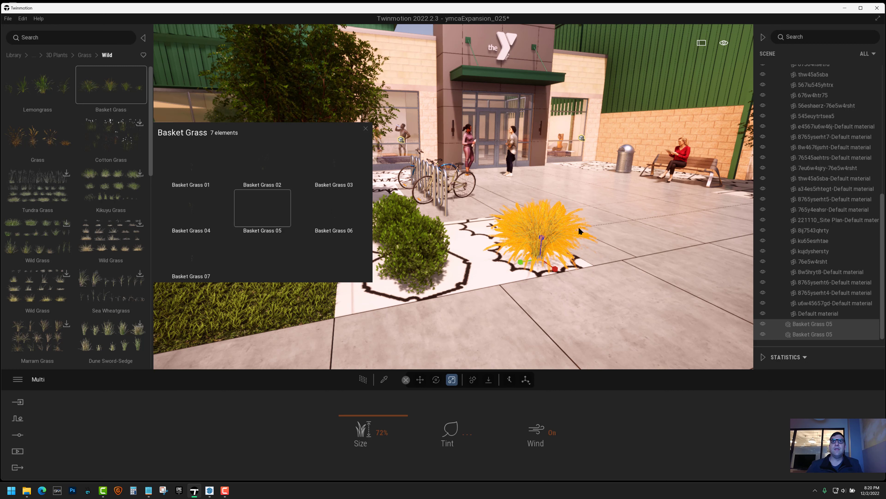
# - Tint both overlapping Basket Grass 05 clumps a muted green, RGB 131, 174, 134
pyautogui.click(447, 432)
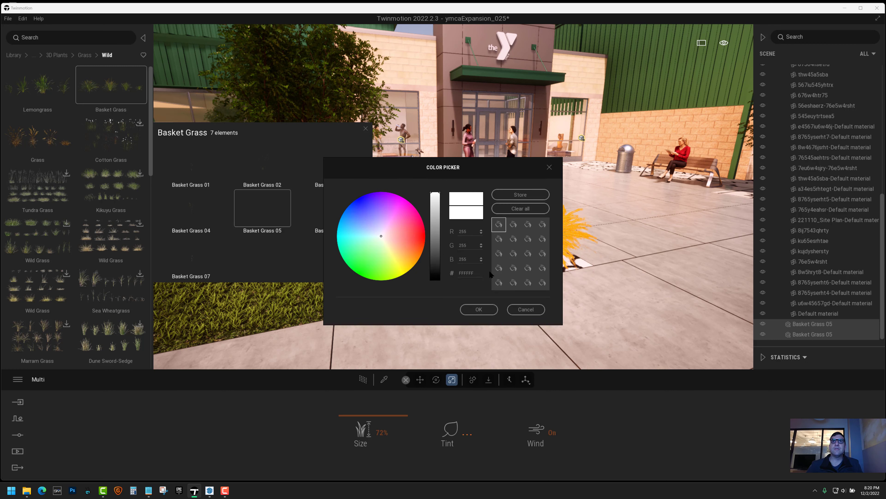
pyautogui.click(495, 310)
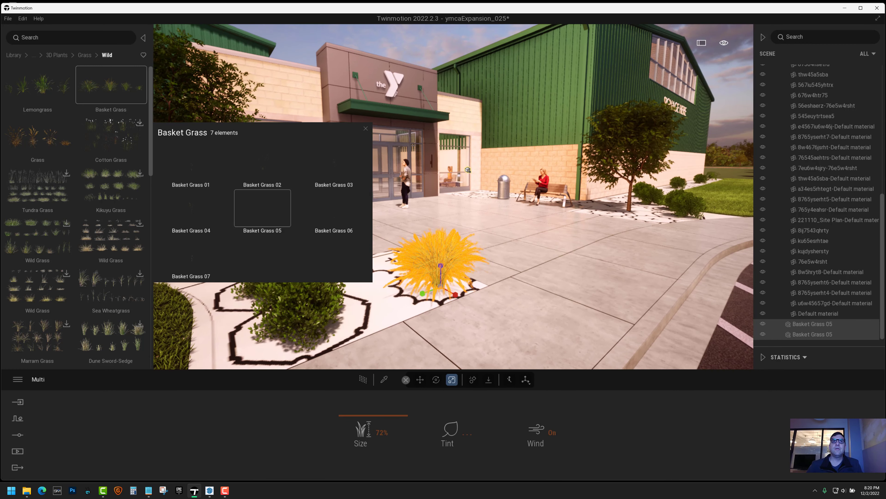
pyautogui.moveTo(311, 145); pyautogui.dragTo(321, 141, button='right')
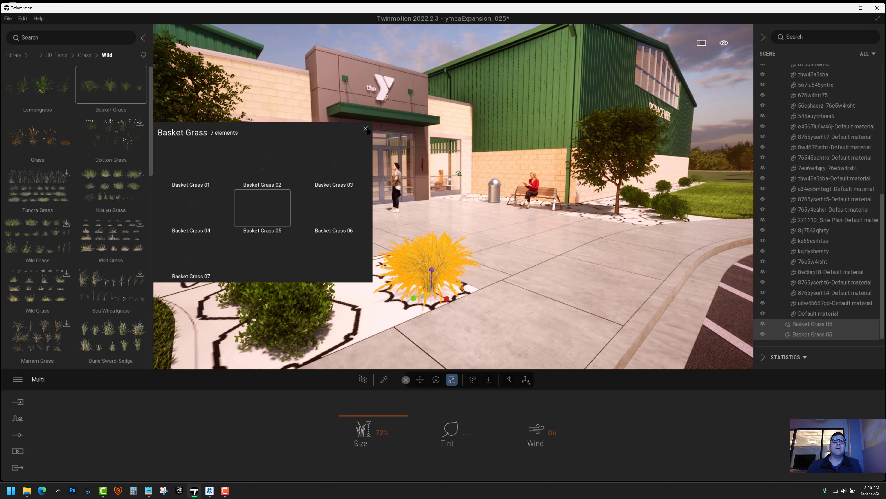
pyautogui.click(366, 129)
pyautogui.moveTo(344, 290); pyautogui.dragTo(373, 365, button='right')
pyautogui.click(449, 433)
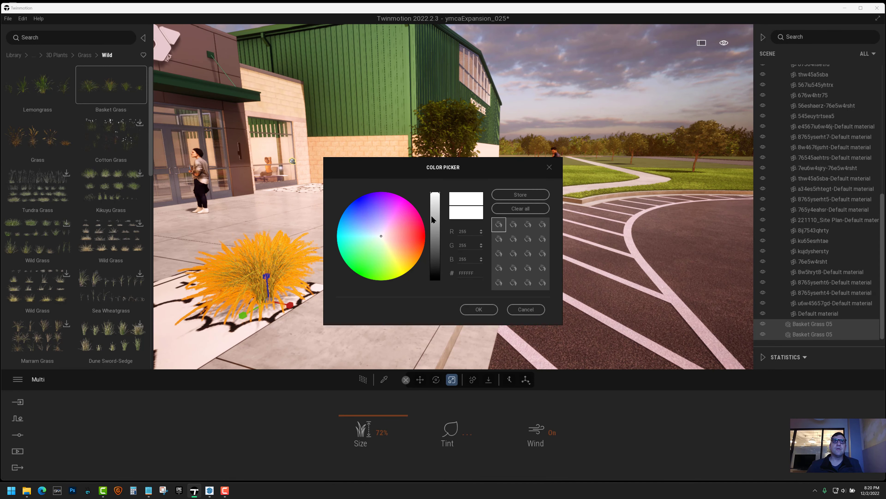
pyautogui.moveTo(432, 217); pyautogui.dragTo(438, 222)
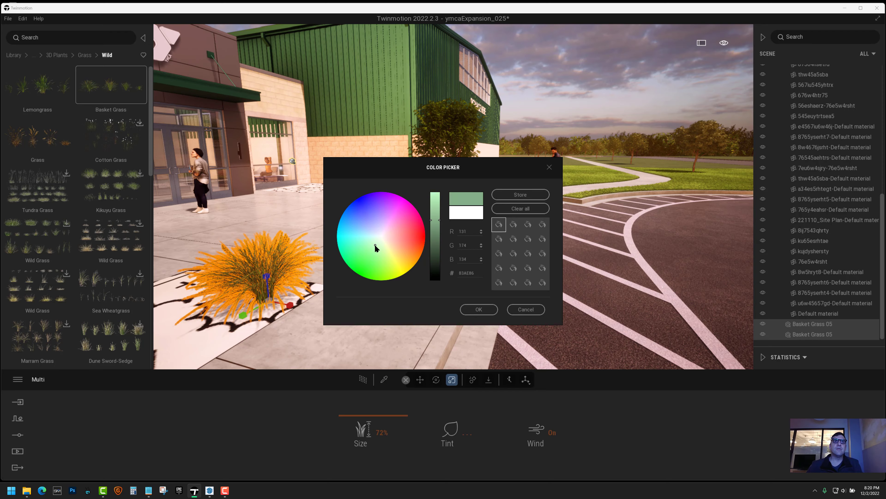
pyautogui.click(471, 309)
pyautogui.click(468, 267)
# - Select both overlapping Basket Grass 05 clumps again and scale them up together
pyautogui.moveTo(468, 268); pyautogui.dragTo(567, 269, button='right')
pyautogui.press('s')
pyautogui.moveTo(418, 293); pyautogui.dragTo(458, 282, button='right')
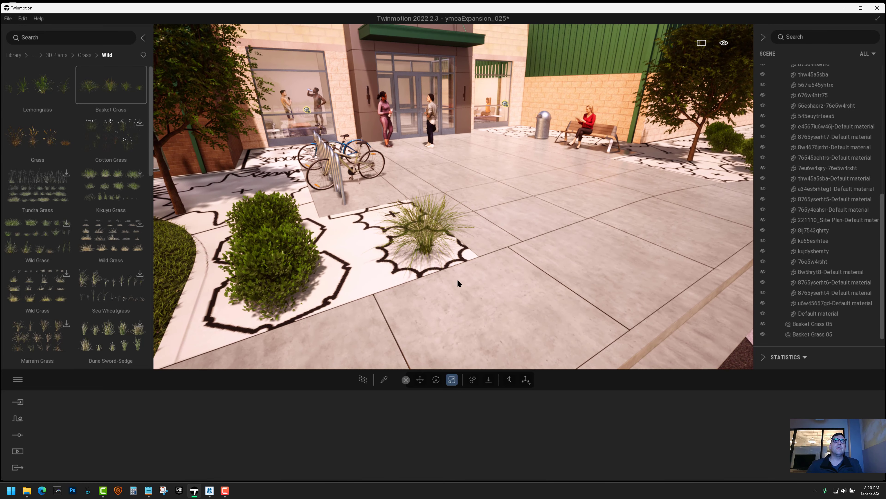
pyautogui.click(825, 325)
pyautogui.keyDown('ctrl'); pyautogui.click(825, 334); pyautogui.keyUp('ctrl')
pyautogui.click(431, 254)
pyautogui.moveTo(430, 254); pyautogui.dragTo(430, 245)
pyautogui.moveTo(429, 244); pyautogui.dragTo(430, 240)
pyautogui.press('t')
# - Lower both Basket Grass 05 clumps slightly on their plant symbol and deselect them
pyautogui.keyDown('shift'); pyautogui.moveTo(430, 244); pyautogui.dragTo(404, 224, button='middle'); pyautogui.keyUp('shift')
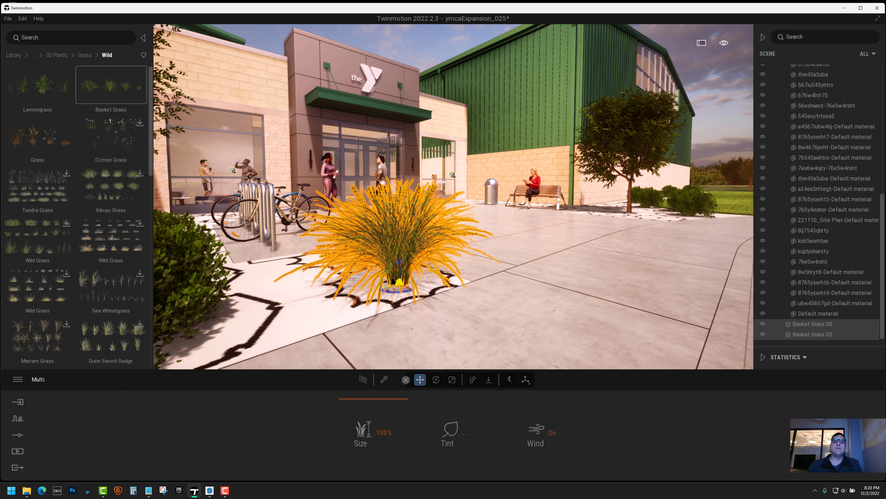
pyautogui.keyDown('shift'); pyautogui.moveTo(405, 262); pyautogui.dragTo(402, 279, button='middle'); pyautogui.keyUp('shift')
pyautogui.keyDown('shift'); pyautogui.moveTo(400, 244); pyautogui.dragTo(400, 255, button='middle'); pyautogui.keyUp('shift')
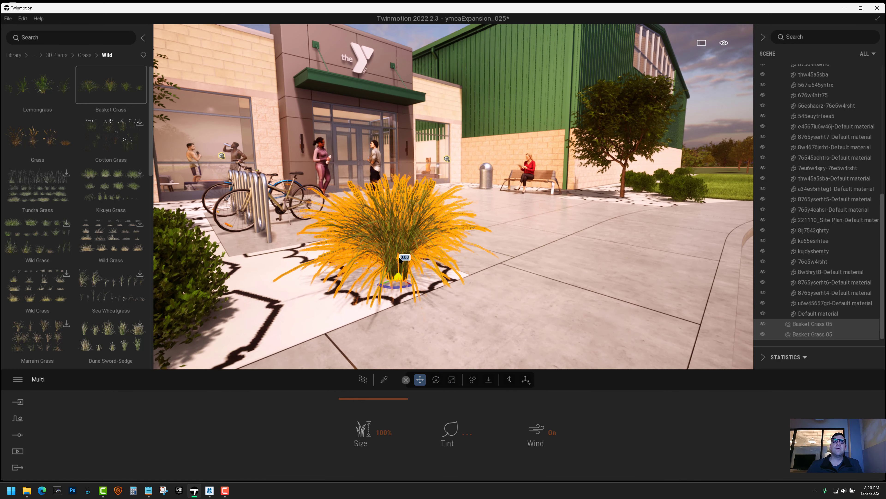
pyautogui.moveTo(399, 256); pyautogui.dragTo(400, 270)
pyautogui.press('Escape')
pyautogui.keyDown('shift'); pyautogui.moveTo(491, 281); pyautogui.dragTo(464, 308, button='middle'); pyautogui.keyUp('shift')
pyautogui.moveTo(274, 135)
pyautogui.keyDown('shift'); pyautogui.mouseDown(button='middle')
pyautogui.moveTo(274, 161)
pyautogui.moveTo(244, 132)
pyautogui.moveTo(265, 143)
pyautogui.moveTo(274, 134)
pyautogui.mouseUp(button='middle'); pyautogui.keyUp('shift')
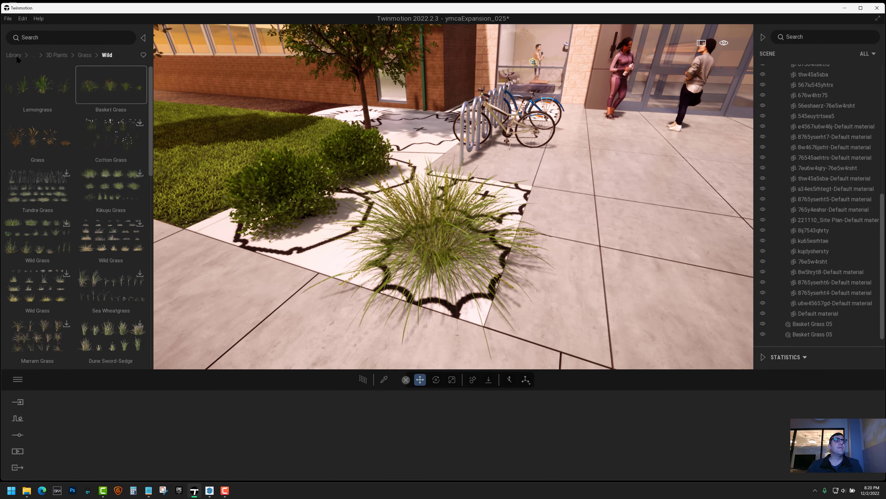
# - Place a Reed grass 1 from the library's Bushes category on the pavement beside the Basket Grass clump
pyautogui.click(18, 56)
pyautogui.click(111, 90)
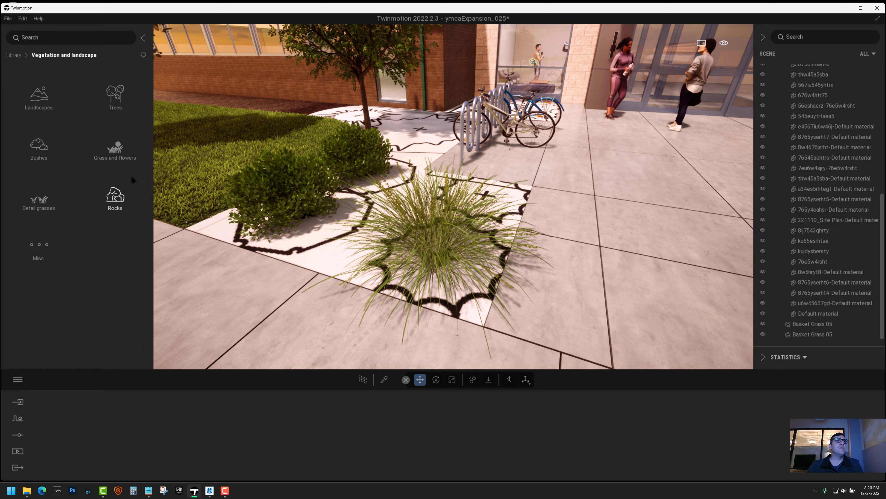
pyautogui.click(39, 148)
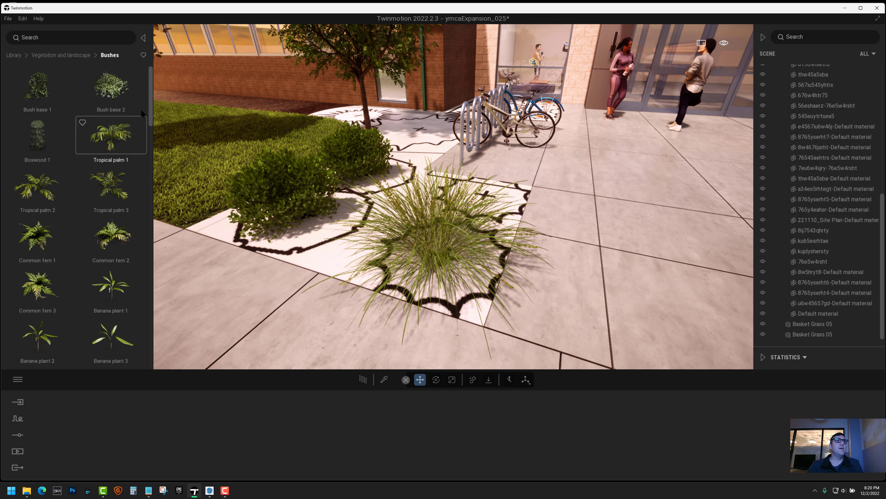
pyautogui.moveTo(150, 90); pyautogui.dragTo(147, 149)
pyautogui.scroll(-8, 117, 186)
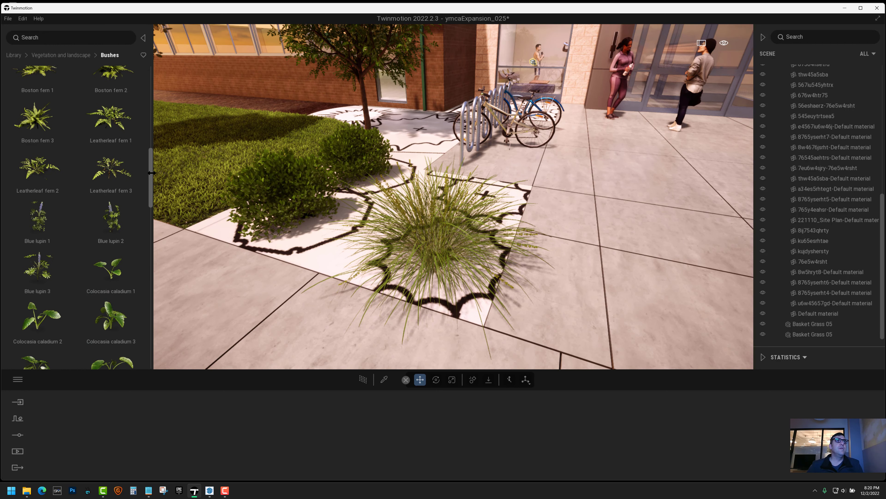
pyautogui.moveTo(117, 185); pyautogui.dragTo(571, 284)
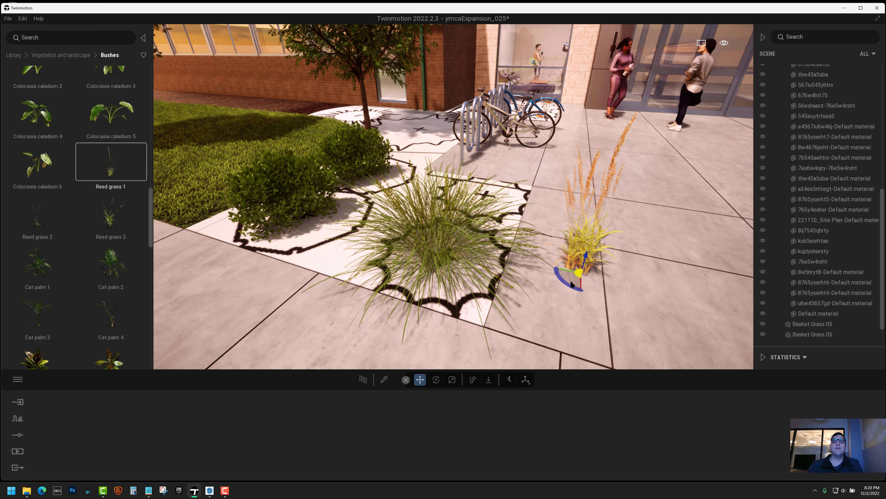
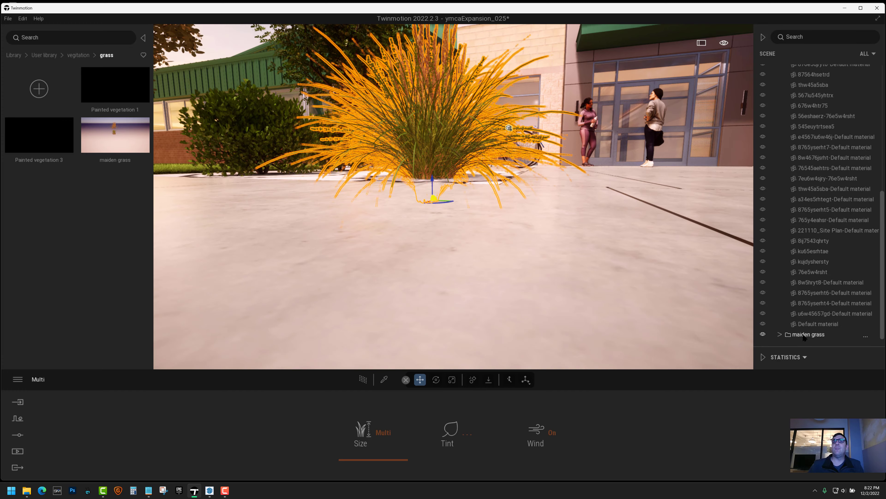
# - Delete the saved maiden grass entry from the user library's grass folder
pyautogui.click(808, 334)
pyautogui.moveTo(432, 175); pyautogui.dragTo(377, 300, button='middle')
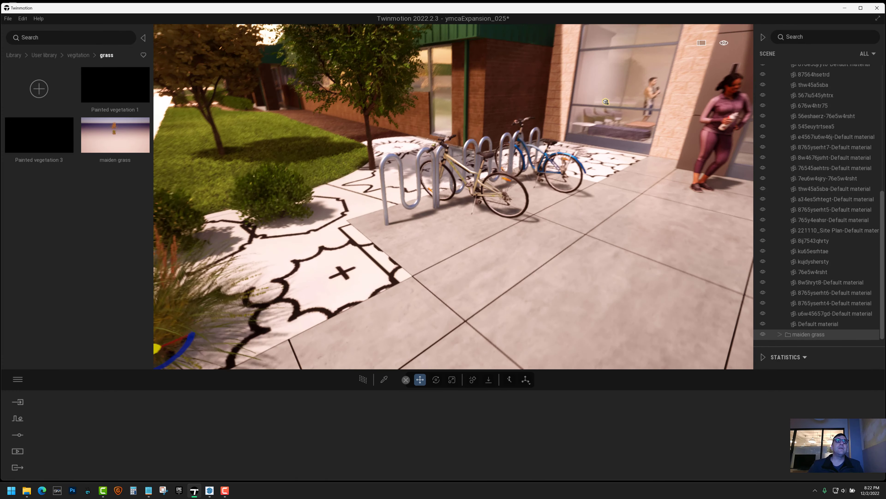
pyautogui.rightClick(112, 139)
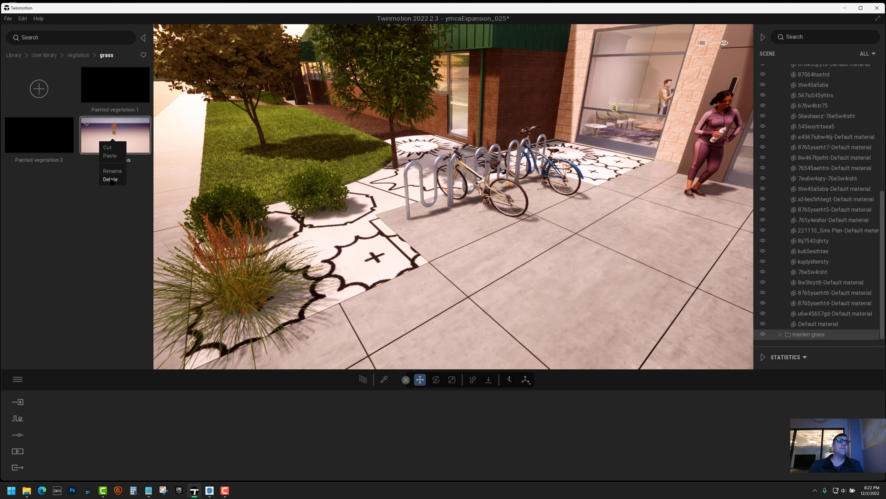
pyautogui.click(111, 179)
pyautogui.click(452, 270)
# - Place saved maiden grass clumps on the row of four scalloped symbols at the far end of the wall bed
pyautogui.click(115, 134)
pyautogui.press('d')
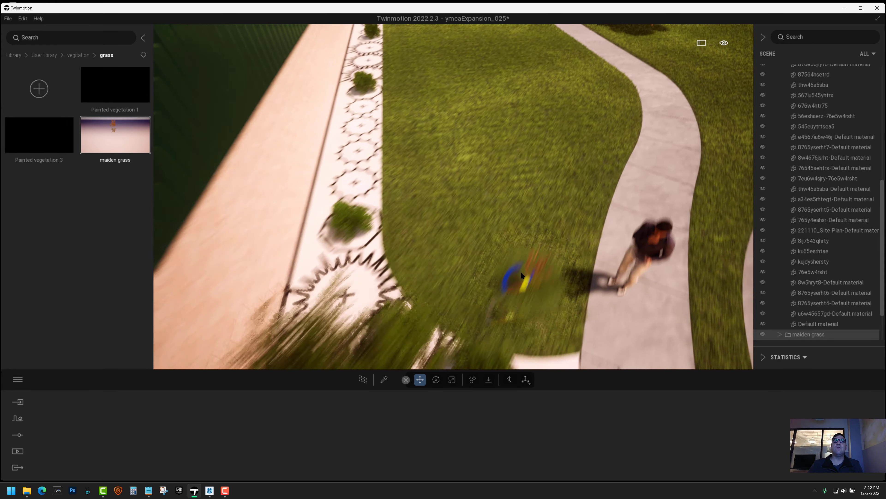
pyautogui.moveTo(521, 272); pyautogui.dragTo(532, 275, button='right')
pyautogui.moveTo(537, 249); pyautogui.dragTo(569, 238)
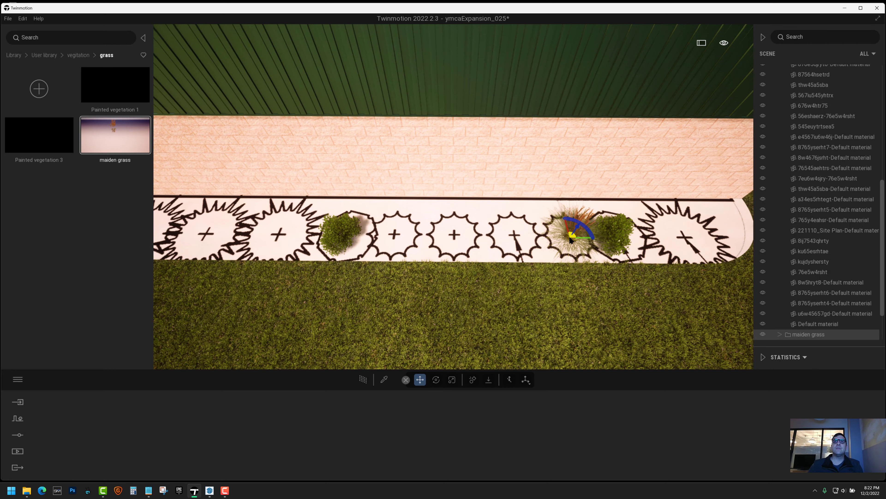
pyautogui.click(512, 238)
pyautogui.click(452, 238)
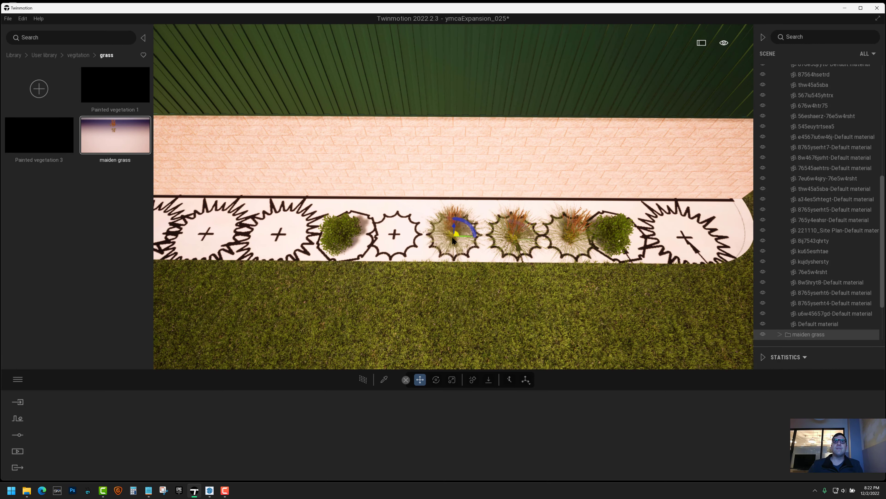
pyautogui.click(396, 238)
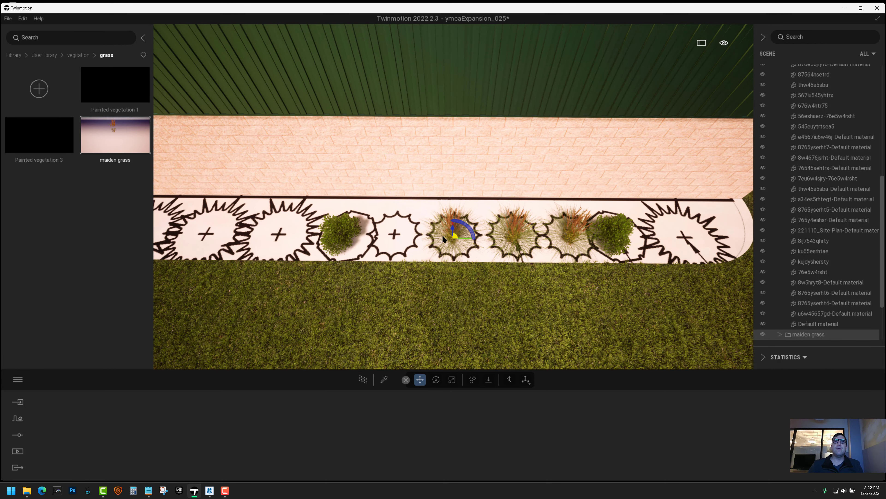
# - Place maiden grass on the next four scalloped symbols along the wall bed, closer to the entrance
pyautogui.click(403, 305)
pyautogui.moveTo(404, 305); pyautogui.dragTo(719, 305, button='middle')
pyautogui.click(567, 233)
pyautogui.click(519, 234)
pyautogui.click(468, 236)
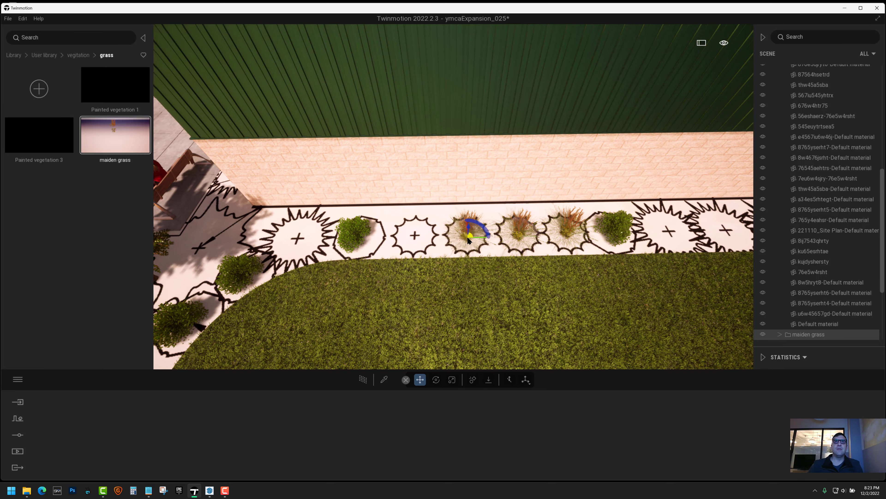
pyautogui.click(414, 238)
# - Place maiden grass on the two scalloped symbols in front of the tree beside the bench
pyautogui.moveTo(296, 284)
pyautogui.mouseDown(button='right')
pyautogui.moveTo(309, 279)
pyautogui.moveTo(302, 289)
pyautogui.moveTo(298, 282)
pyautogui.mouseUp(button='right')
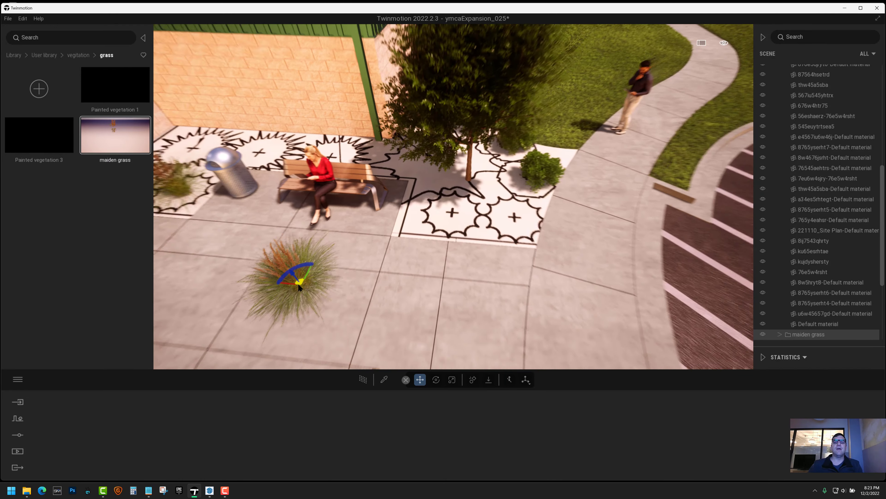
pyautogui.click(499, 222)
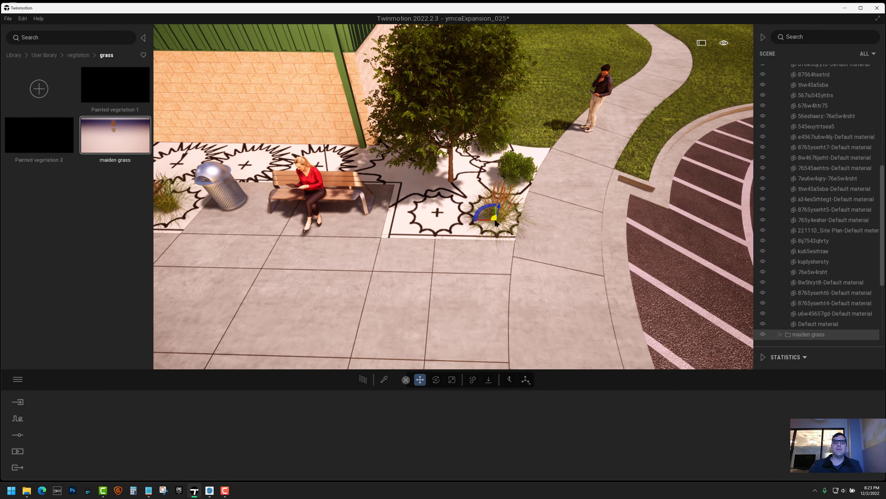
pyautogui.click(437, 219)
# - Name the folder holding the maiden grass clumps "grass tall" and collapse it
pyautogui.click(830, 211)
pyautogui.write('grass tal')
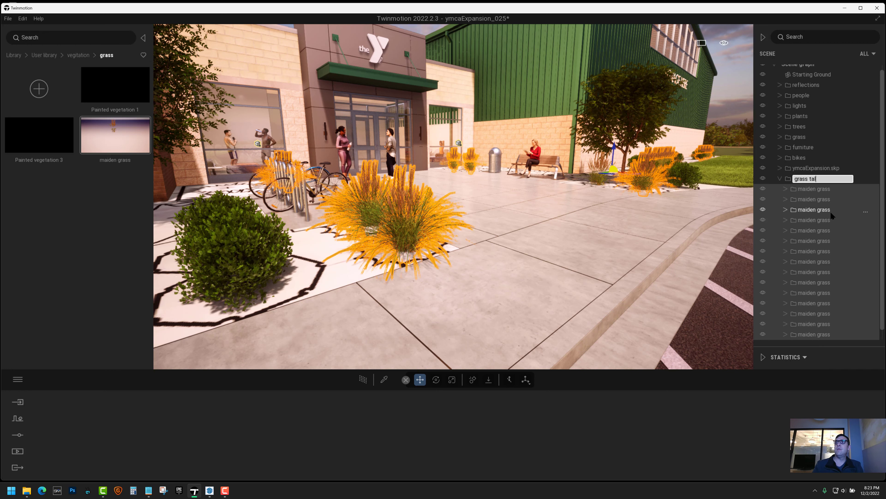
pyautogui.write('l')
pyautogui.press('Return')
pyautogui.click(780, 178)
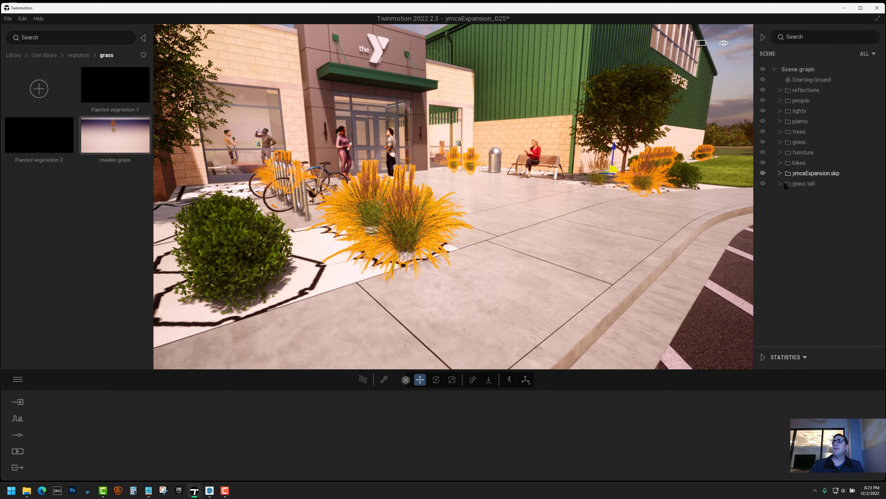
# - Move the grass tall folder into the plants folder of the scene and collapse plants
pyautogui.moveTo(801, 184); pyautogui.dragTo(783, 122)
pyautogui.click(785, 131)
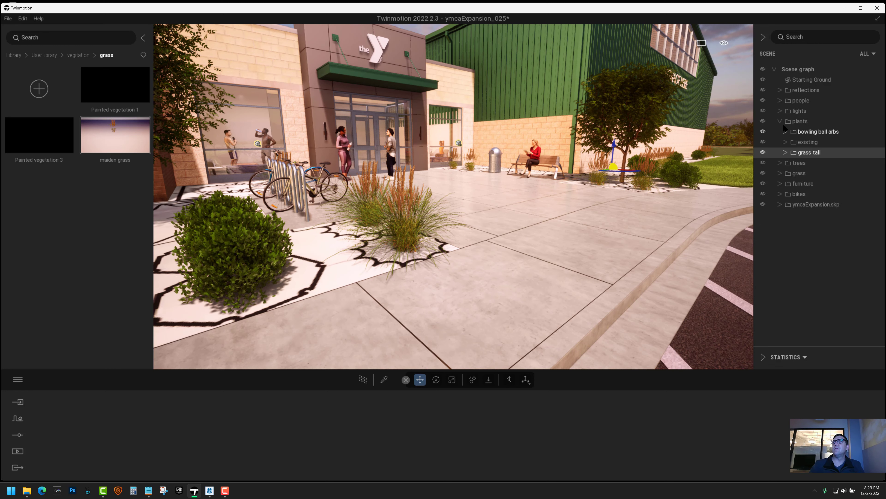
pyautogui.click(780, 121)
# - Save the scene incrementally as a new numbered version
pyautogui.click(7, 19)
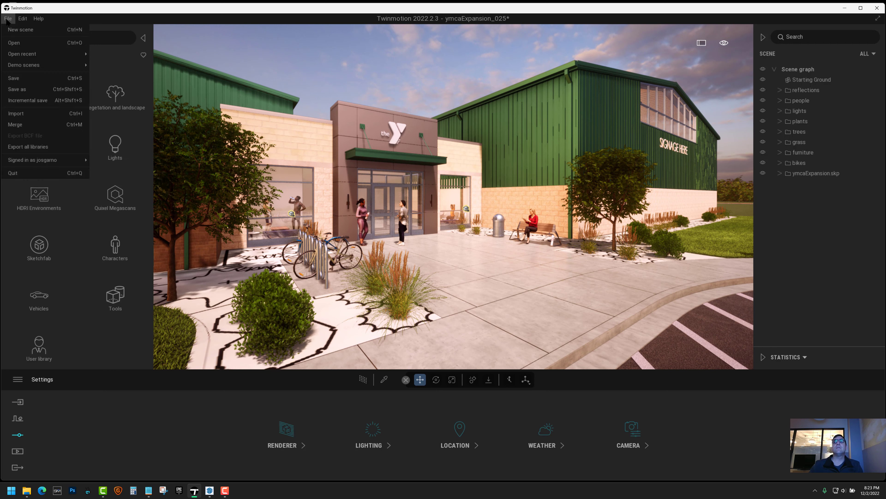
pyautogui.click(21, 101)
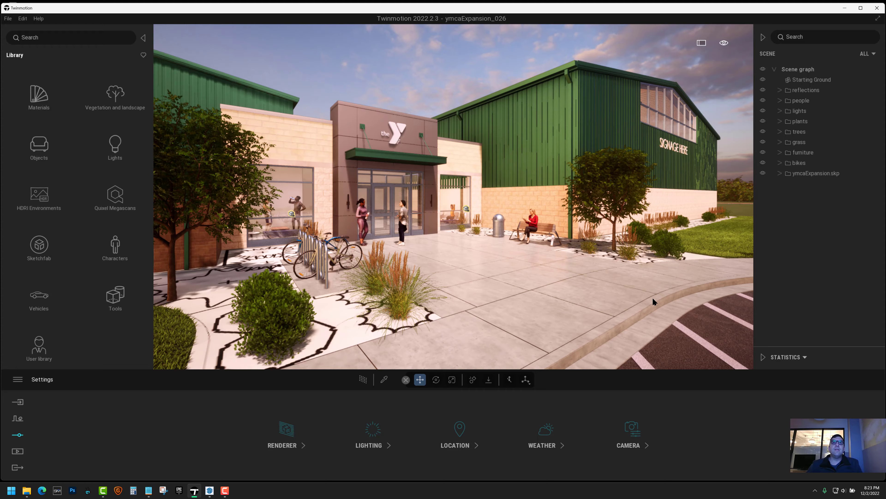
# - Inspect the empty symbols by the bike rack and check the plant reference images in File Explorer's Downloads "other" folder
pyautogui.moveTo(533, 261); pyautogui.dragTo(394, 311, button='right')
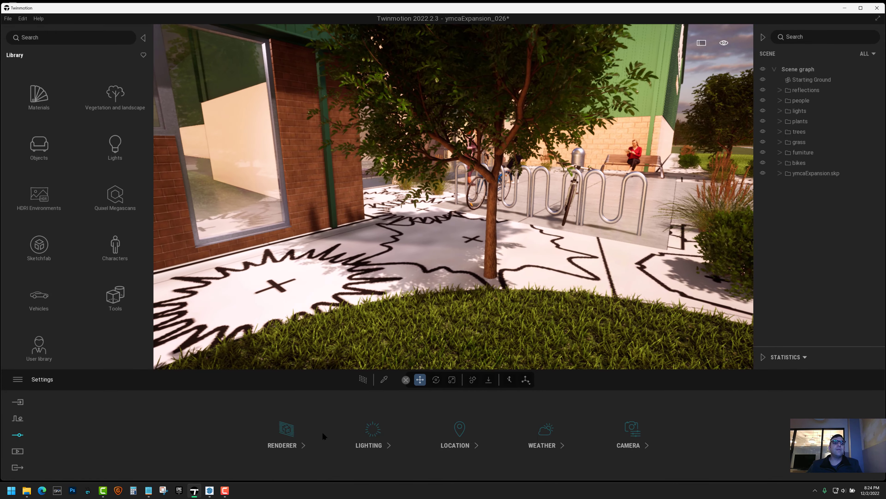
pyautogui.click(27, 490)
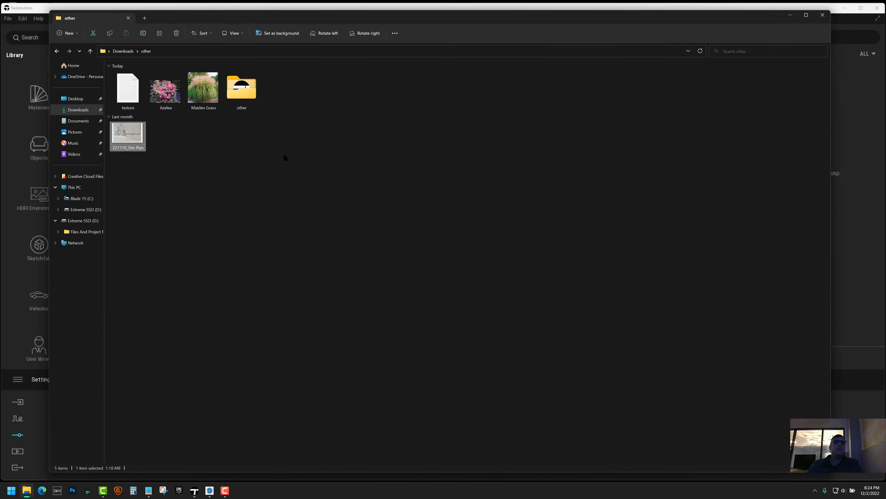
pyautogui.click(194, 490)
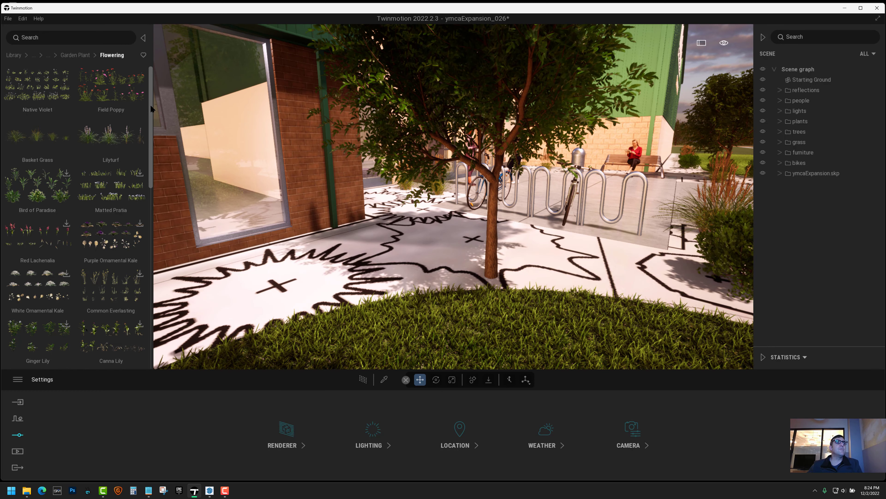
# - Browse the flowering garden plants Native Violet and Field Poppy and open the Lilyturf variants
pyautogui.click(62, 89)
pyautogui.click(95, 92)
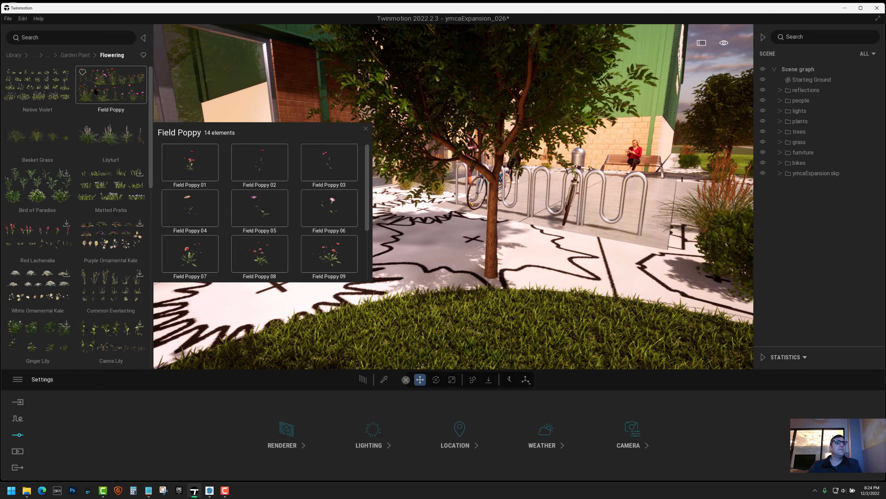
pyautogui.click(139, 129)
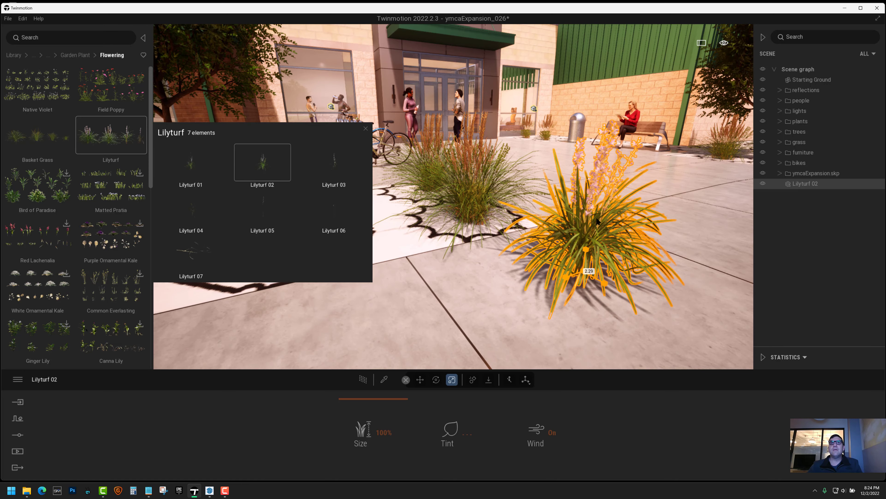
# - Deselect the enlarged Lilyturf 02 on the entrance pavement to view it, and select it again
pyautogui.click(521, 267)
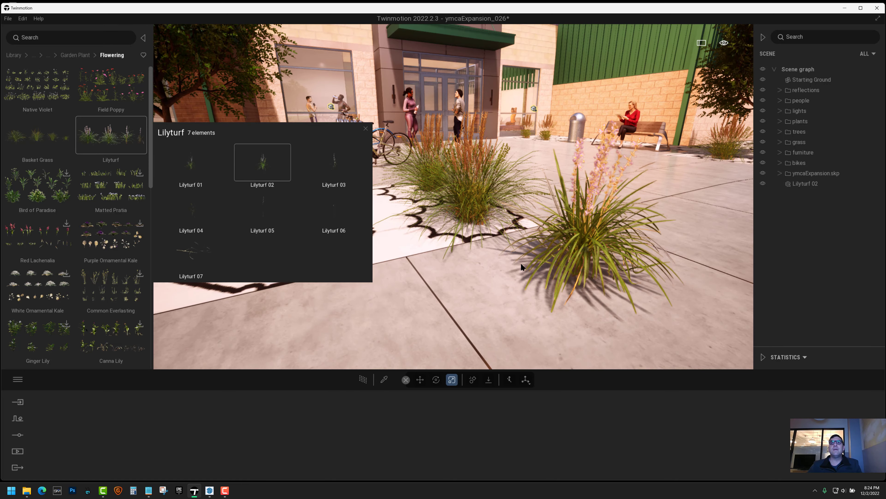
pyautogui.moveTo(521, 267); pyautogui.dragTo(508, 238, button='right')
pyautogui.click(508, 238)
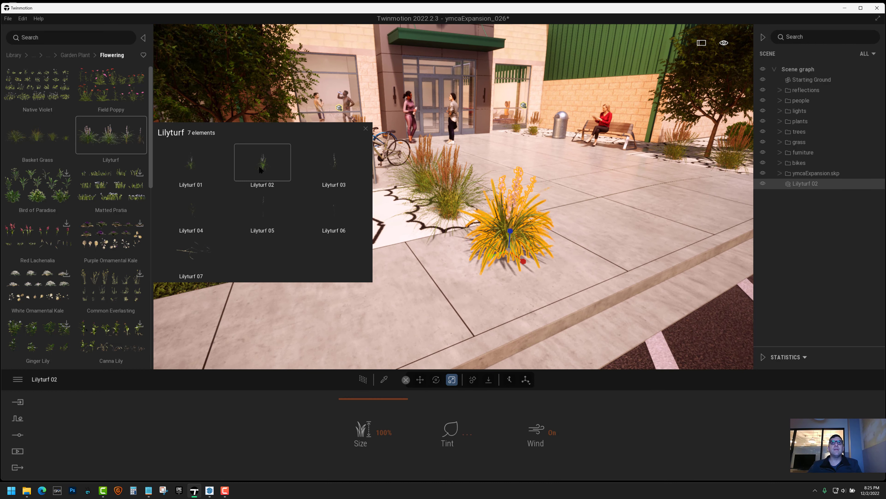
# - Place a second Lilyturf 02 in front of the enlarged one on the pavement and scale it up by about 2.10
pyautogui.moveTo(460, 289); pyautogui.dragTo(470, 299, button='right')
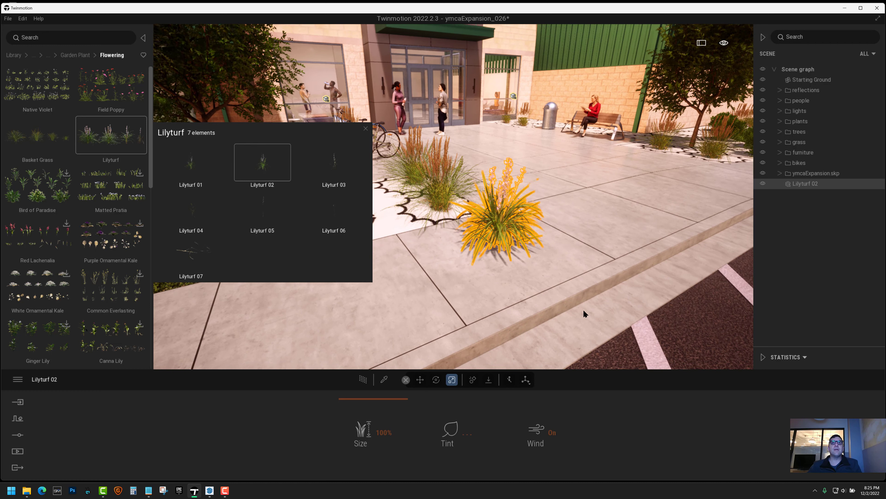
pyautogui.click(495, 276)
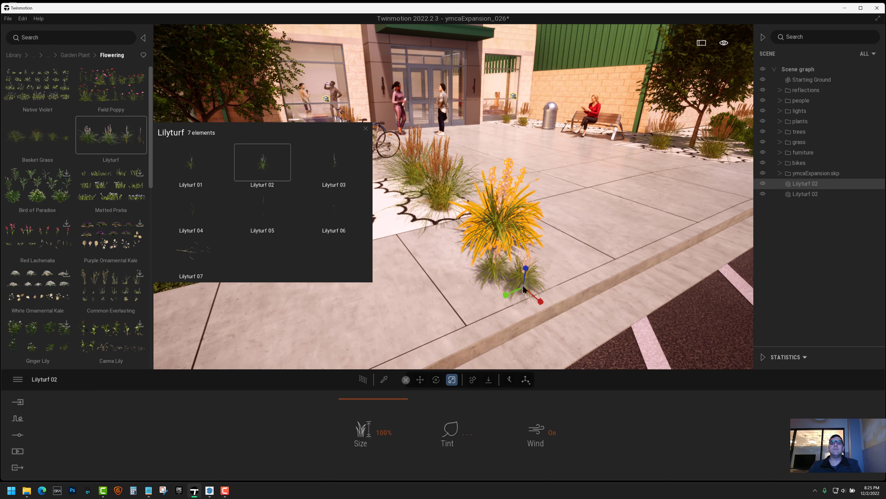
pyautogui.click(494, 266)
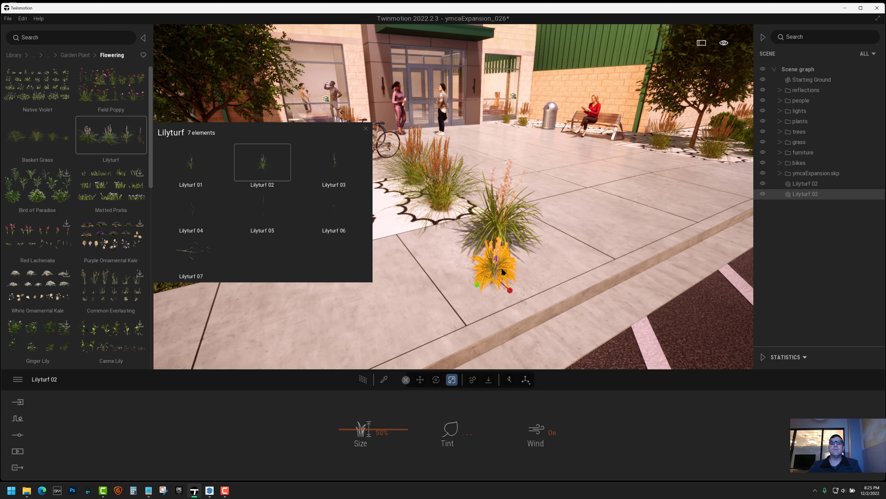
pyautogui.moveTo(496, 276); pyautogui.dragTo(506, 229)
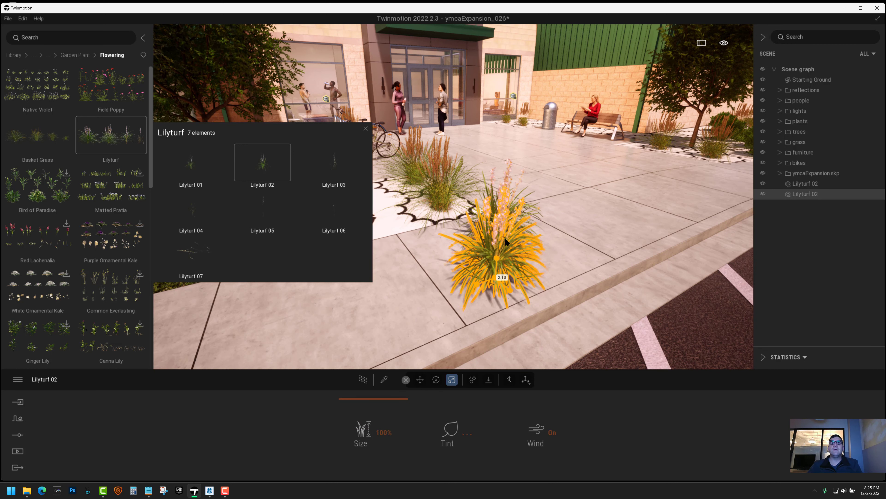
# - Move the second enlarged Lilyturf 02 onto the first to form one dense clump
pyautogui.click(420, 380)
pyautogui.moveTo(494, 281); pyautogui.dragTo(491, 241)
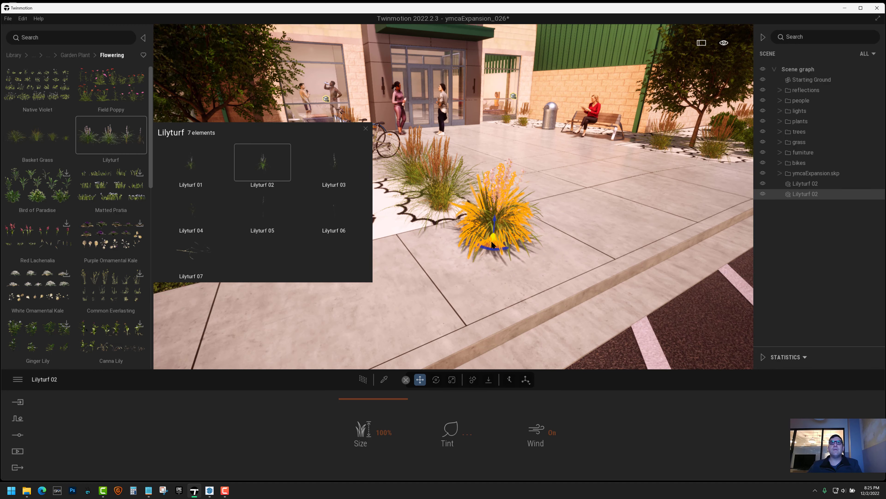
pyautogui.click(583, 269)
pyautogui.moveTo(583, 269); pyautogui.dragTo(656, 245, button='right')
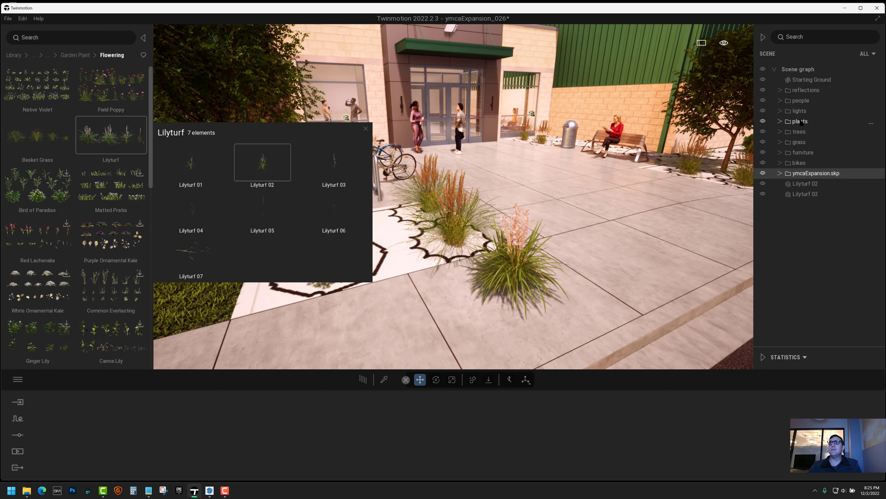
# - Delete the "grass tall" folder from the plants folder in the scene graph
pyautogui.click(780, 121)
pyautogui.rightClick(808, 154)
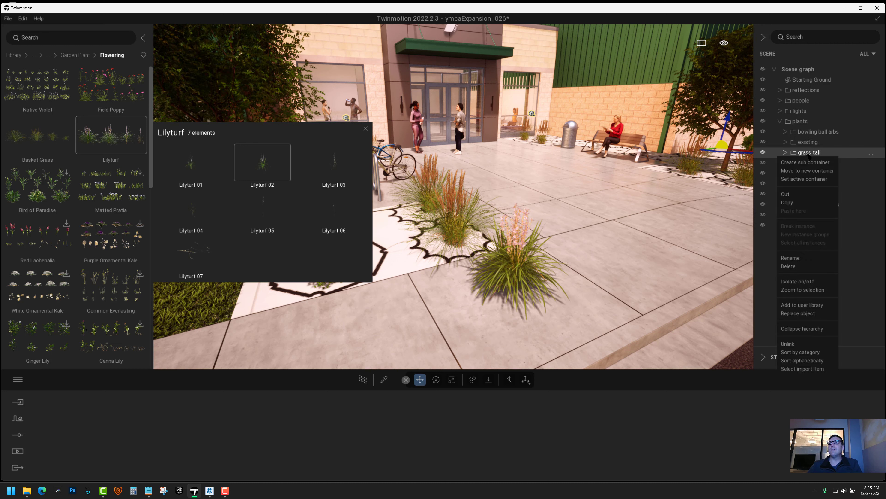
pyautogui.click(789, 266)
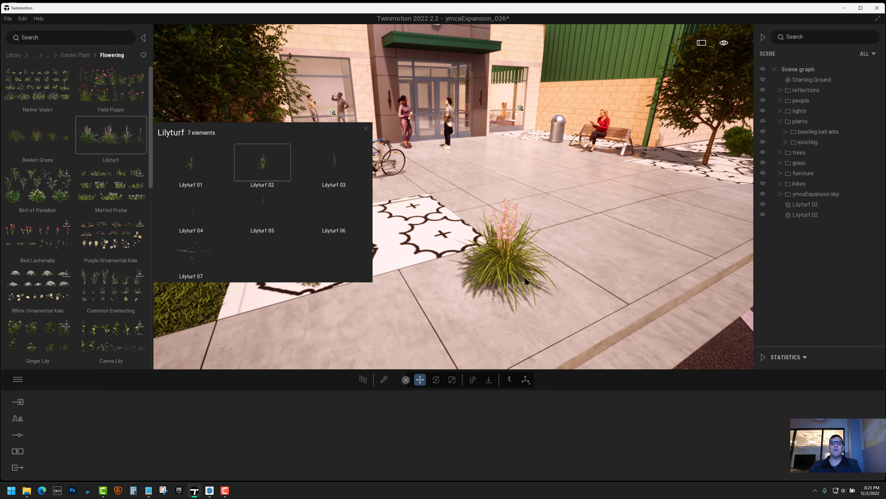
# - Rescale the two overlapping Lilyturf 02 plants together and move them onto the empty bed symbol beside the two round shrubs
pyautogui.click(802, 207)
pyautogui.keyDown('shift'); pyautogui.click(799, 214); pyautogui.keyUp('shift')
pyautogui.keyDown('shift'); pyautogui.moveTo(559, 296); pyautogui.dragTo(593, 293, button='middle'); pyautogui.keyUp('shift')
pyautogui.click(451, 379)
pyautogui.moveTo(558, 272); pyautogui.dragTo(477, 244)
pyautogui.click(420, 380)
pyautogui.keyDown('shift'); pyautogui.moveTo(476, 245); pyautogui.dragTo(488, 276, button='middle'); pyautogui.keyUp('shift')
pyautogui.moveTo(527, 298); pyautogui.dragTo(520, 299)
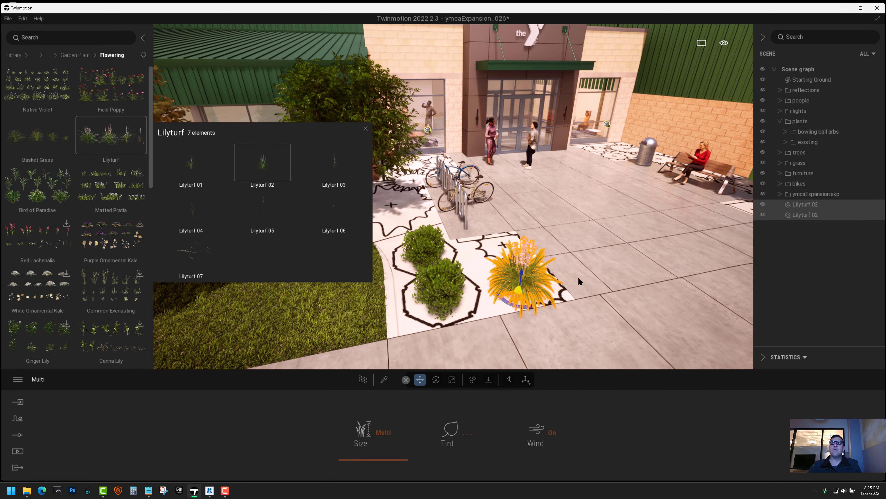
# - Group both Lilyturf 02 plants in a new container named "maiden grass 2"
pyautogui.keyDown('shift'); pyautogui.moveTo(670, 267); pyautogui.dragTo(644, 207, button='middle'); pyautogui.keyUp('shift')
pyautogui.rightClick(817, 210)
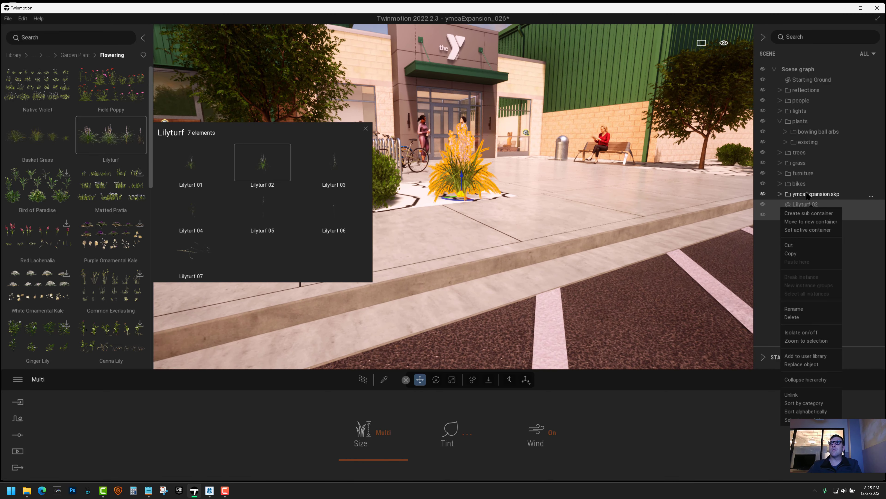
pyautogui.click(821, 224)
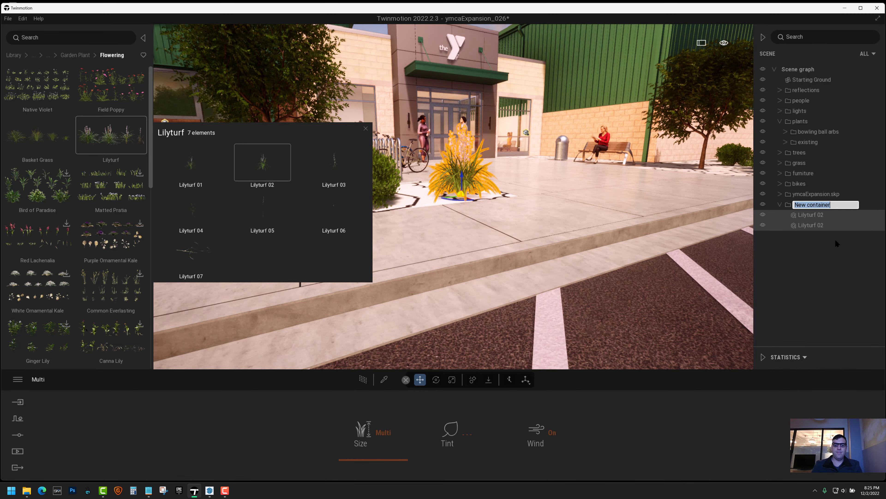
pyautogui.write('mai')
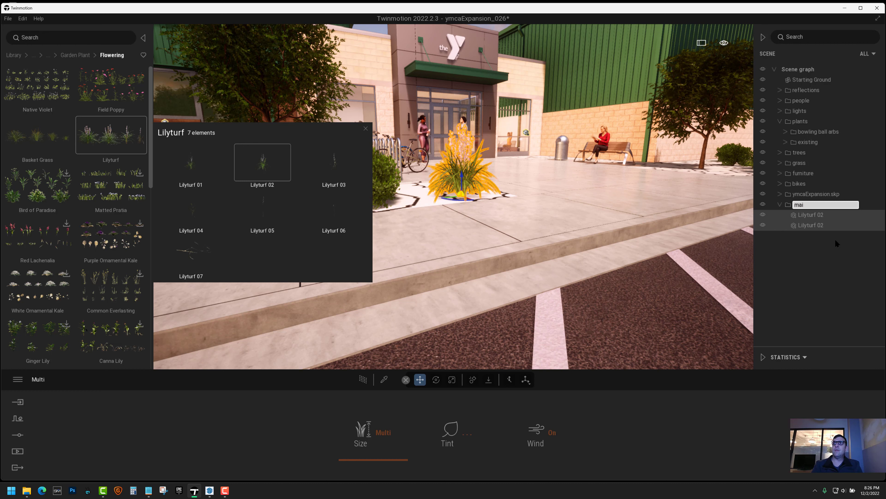
pyautogui.write('den grass 2')
pyautogui.press('Return')
# - Save the "maiden grass 2" container to the user library and file it in the vegitation "grass" folder
pyautogui.moveTo(810, 205); pyautogui.dragTo(40, 318)
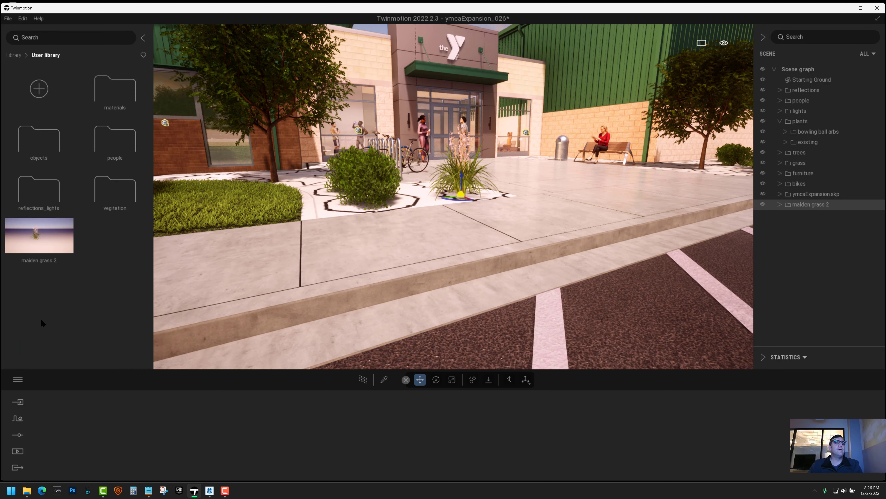
pyautogui.moveTo(64, 240); pyautogui.dragTo(115, 190)
pyautogui.doubleClick(115, 190)
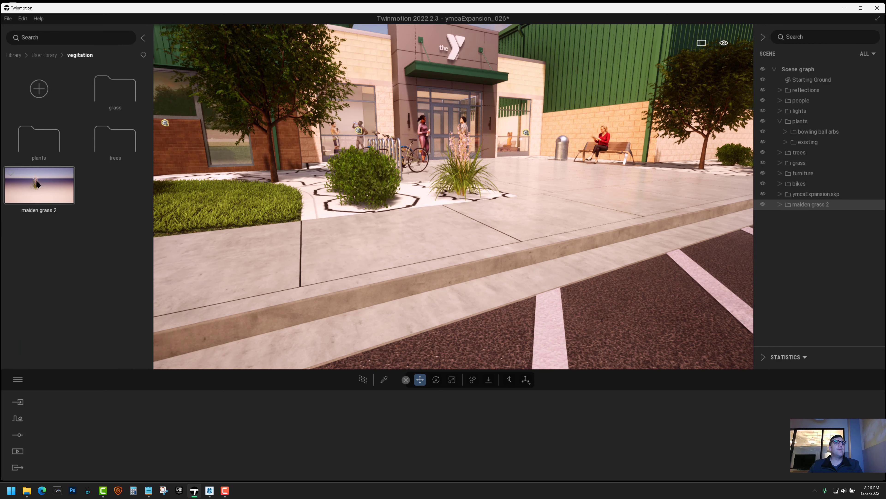
pyautogui.moveTo(37, 183); pyautogui.dragTo(39, 145)
pyautogui.doubleClick(39, 145)
pyautogui.click(78, 54)
pyautogui.doubleClick(115, 93)
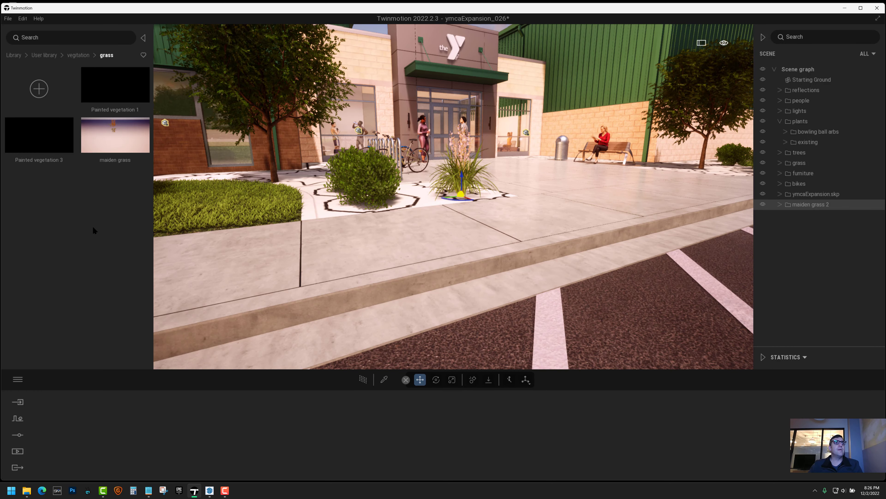
pyautogui.click(96, 241)
# - Place copies of maiden grass 2 from the user library on the empty scalloped symbols around the bike rack
pyautogui.keyDown('shift'); pyautogui.moveTo(380, 231); pyautogui.dragTo(536, 214, button='middle'); pyautogui.keyUp('shift')
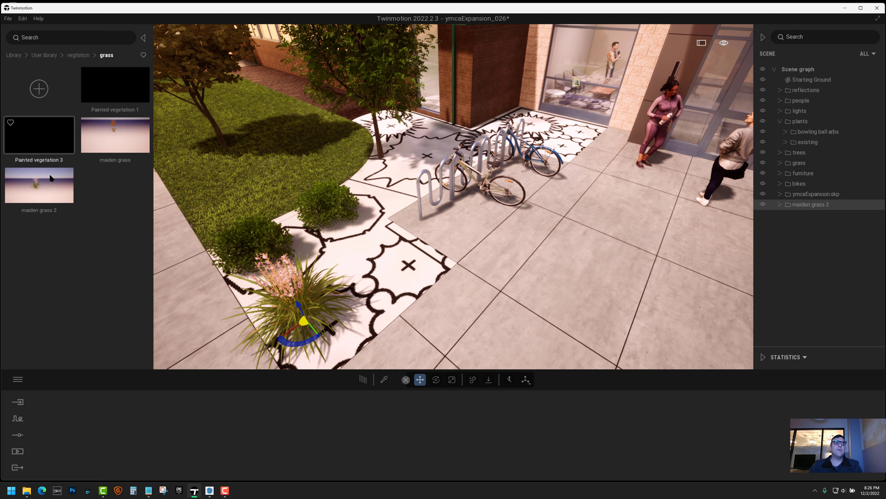
pyautogui.moveTo(62, 189); pyautogui.dragTo(394, 264)
pyautogui.keyDown('shift'); pyautogui.moveTo(540, 163); pyautogui.dragTo(564, 143); pyautogui.keyUp('shift')
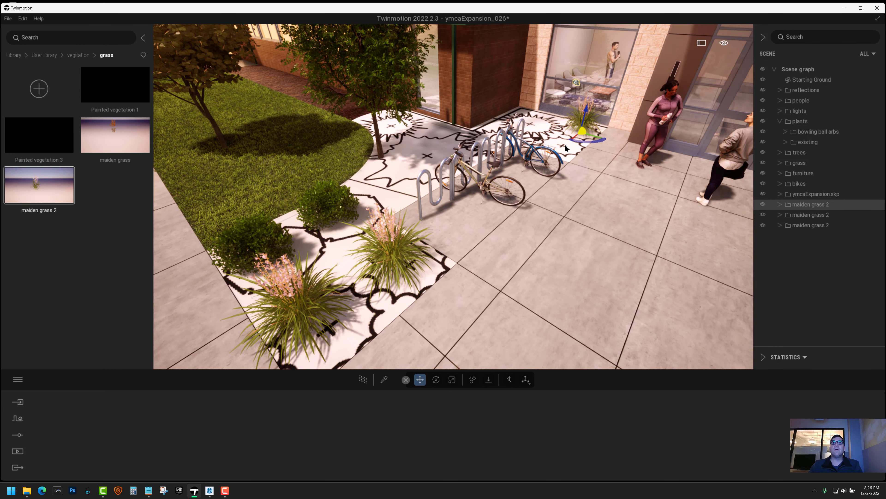
pyautogui.keyDown('shift'); pyautogui.moveTo(564, 144); pyautogui.dragTo(562, 146); pyautogui.keyUp('shift')
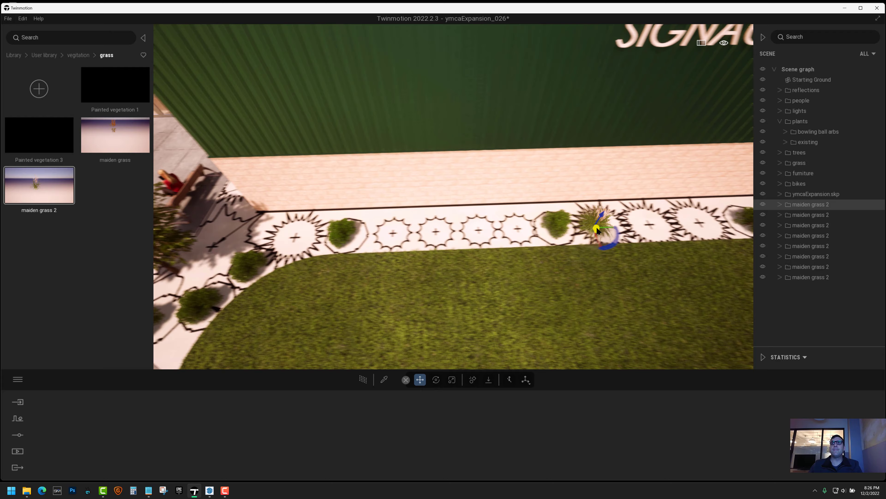
# - Place maiden grass 2 clumps on the row of scalloped symbols in the bed along the signage wall
pyautogui.keyDown('shift'); pyautogui.moveTo(596, 227); pyautogui.dragTo(663, 214); pyautogui.keyUp('shift')
pyautogui.keyDown('shift'); pyautogui.moveTo(662, 214); pyautogui.dragTo(634, 217); pyautogui.keyUp('shift')
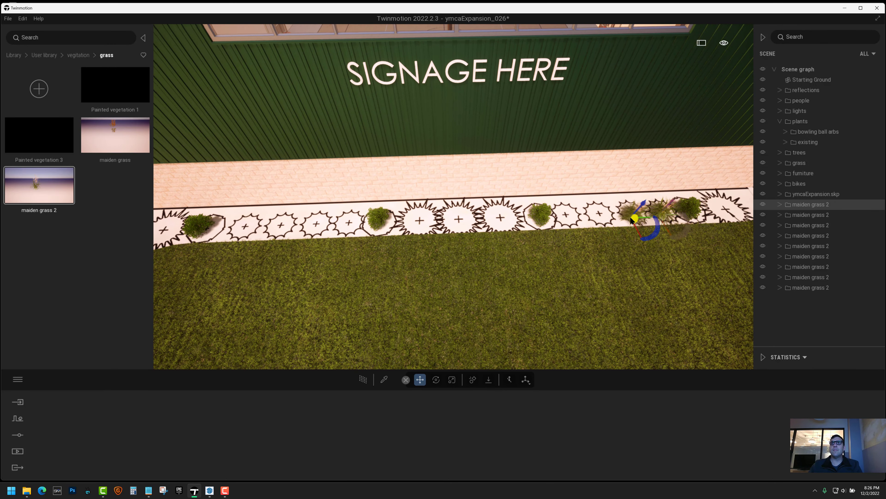
pyautogui.click(601, 216)
pyautogui.click(573, 217)
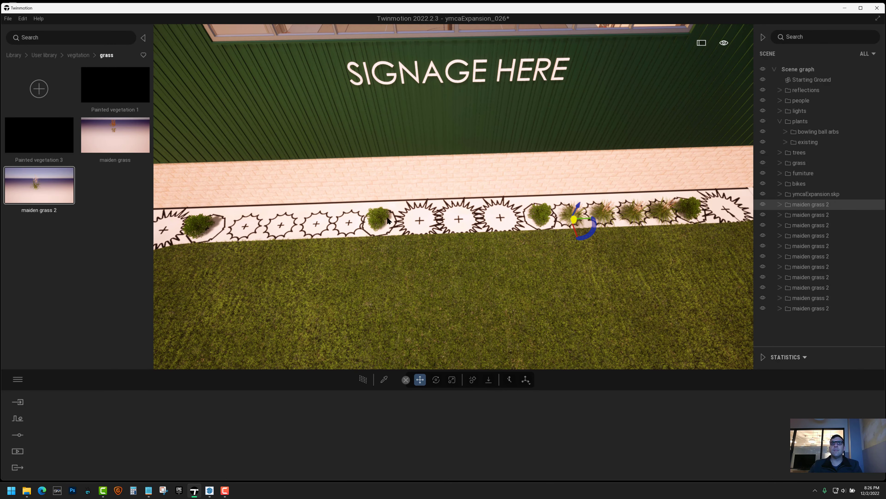
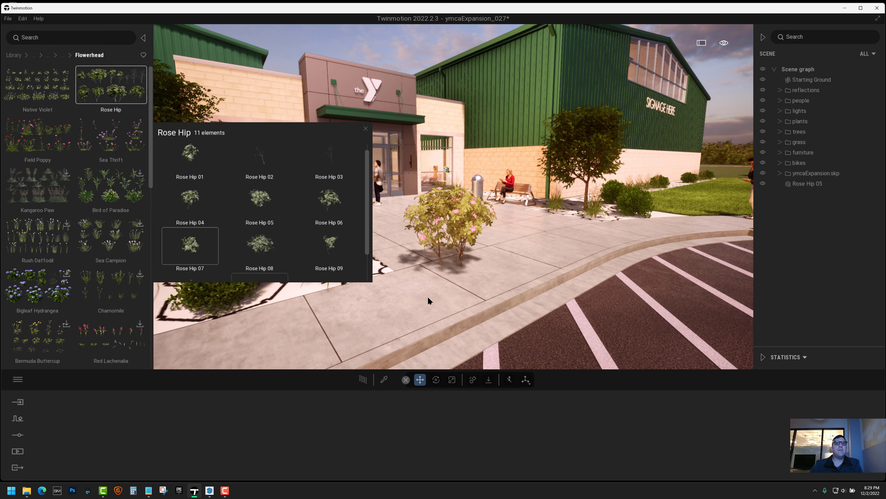
# - Move Rose Hip 05 from the entrance pavement onto the spiky bed symbol beside the brick wall
pyautogui.click(428, 298)
pyautogui.scroll(3, 428, 298)
pyautogui.moveTo(429, 298); pyautogui.dragTo(451, 312, button='right')
pyautogui.press('Escape')
pyautogui.click(520, 223)
pyautogui.moveTo(512, 288); pyautogui.dragTo(537, 279, button='right')
pyautogui.moveTo(482, 238); pyautogui.dragTo(482, 271)
pyautogui.moveTo(546, 257); pyautogui.dragTo(468, 257, button='middle')
pyautogui.moveTo(469, 285); pyautogui.dragTo(494, 221)
pyautogui.press('Escape')
pyautogui.moveTo(387, 267); pyautogui.dragTo(440, 267, button='right')
pyautogui.moveTo(440, 267); pyautogui.dragTo(491, 262, button='middle')
# - Darken the tint of Rose Hip 05 to grey A0A0A0
pyautogui.click(441, 244)
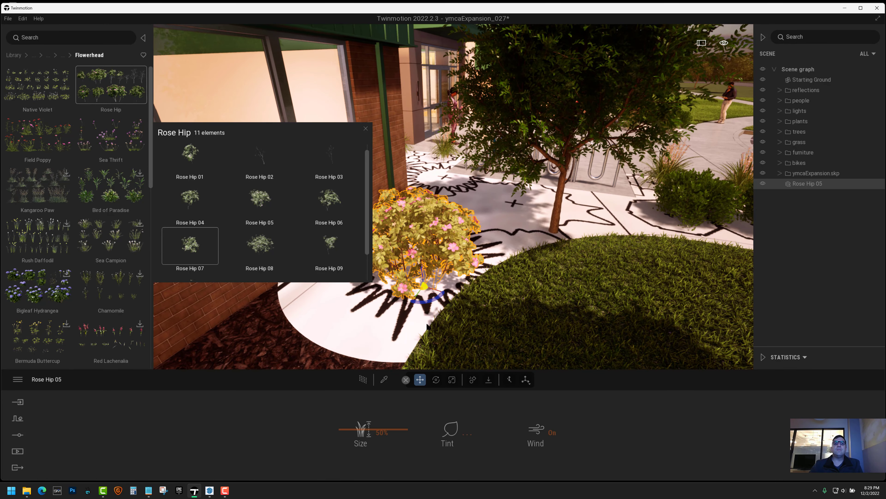
pyautogui.click(450, 432)
pyautogui.moveTo(610, 244); pyautogui.dragTo(489, 245, button='middle')
pyautogui.moveTo(437, 210); pyautogui.dragTo(437, 225)
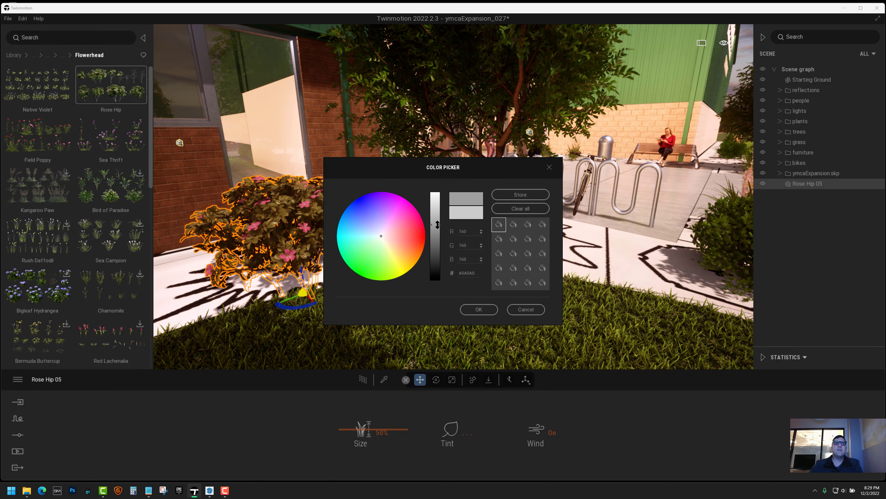
pyautogui.click(467, 307)
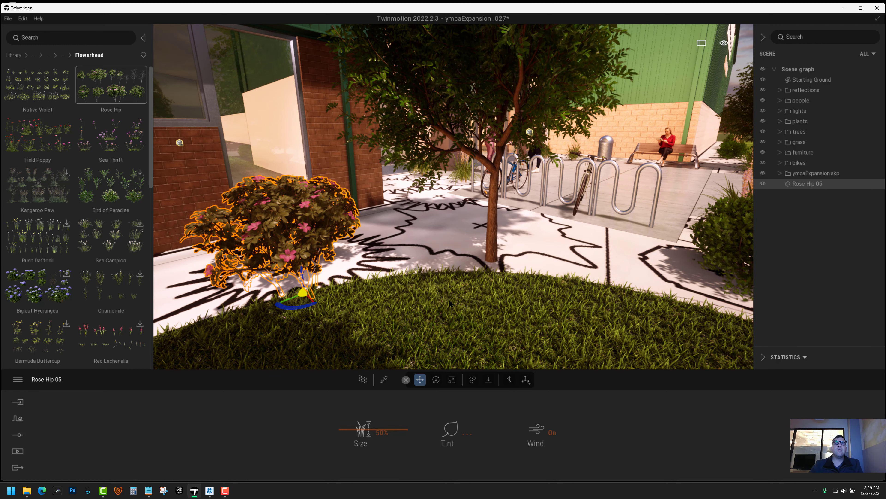
pyautogui.click(449, 427)
pyautogui.press('Escape')
# - Inspect the tinted Rose Hip 05 and browse the flowerhead plants Native Violet, Field Poppy and Sea Thrift
pyautogui.moveTo(524, 209)
pyautogui.keyDown('shift'); pyautogui.mouseDown(button='middle')
pyautogui.moveTo(489, 209)
pyautogui.moveTo(525, 206)
pyautogui.mouseUp(button='middle'); pyautogui.keyUp('shift')
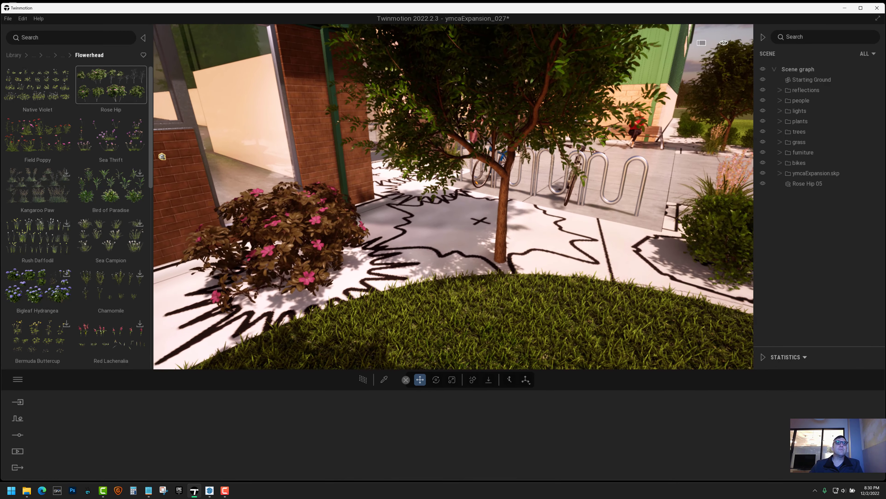
pyautogui.moveTo(453, 209); pyautogui.dragTo(475, 210, button='right')
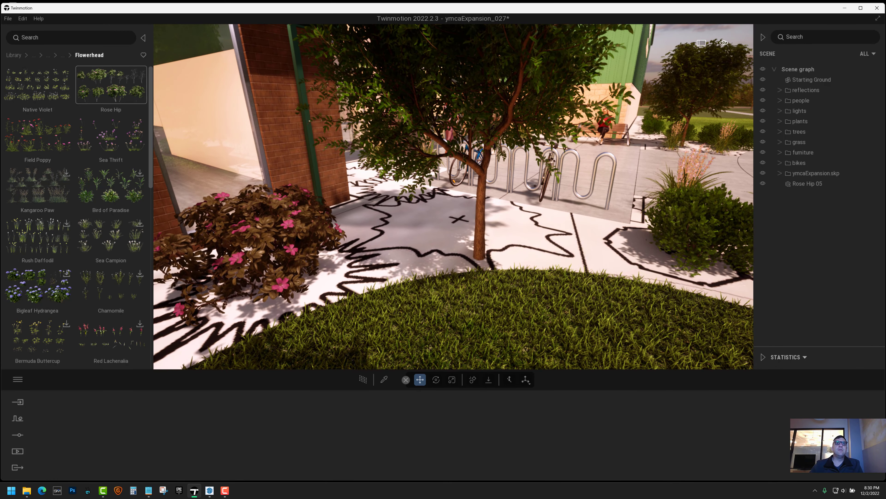
pyautogui.click(262, 244)
pyautogui.click(448, 427)
pyautogui.click(37, 86)
pyautogui.click(41, 139)
pyautogui.click(92, 142)
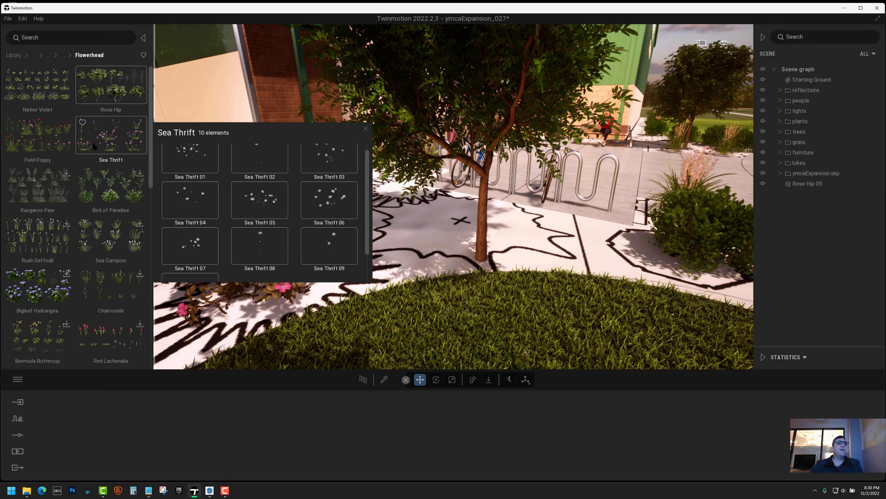
pyautogui.click(46, 139)
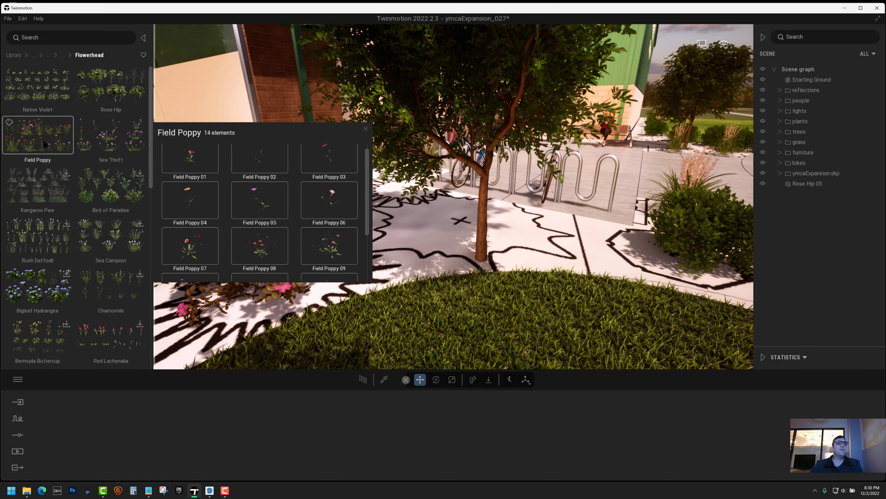
# - Try Field Poppy 05 and Field Poppy 06 as extra blossoms at the Rose Hip 05 bush
pyautogui.click(259, 200)
pyautogui.moveTo(516, 244); pyautogui.dragTo(384, 245, button='right')
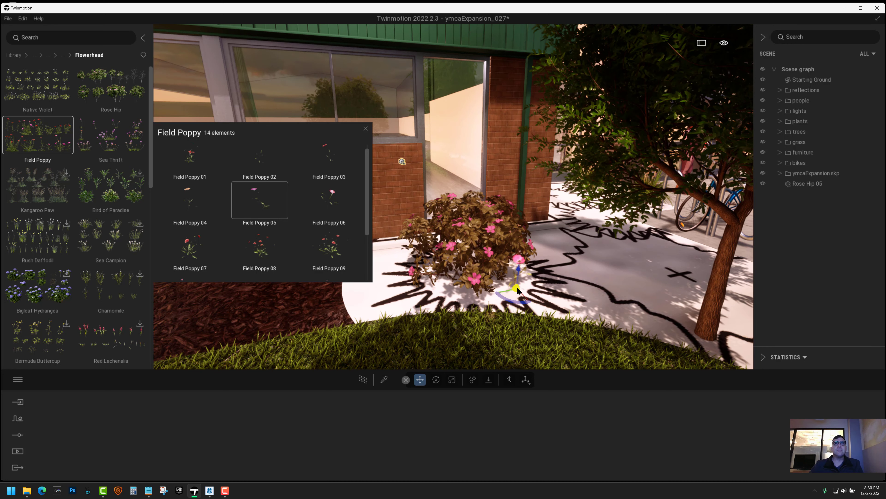
pyautogui.click(351, 215)
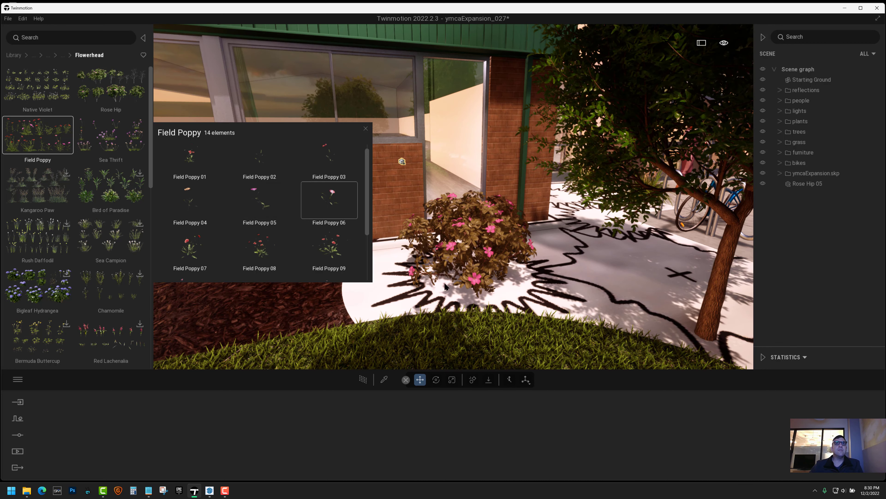
pyautogui.click(443, 296)
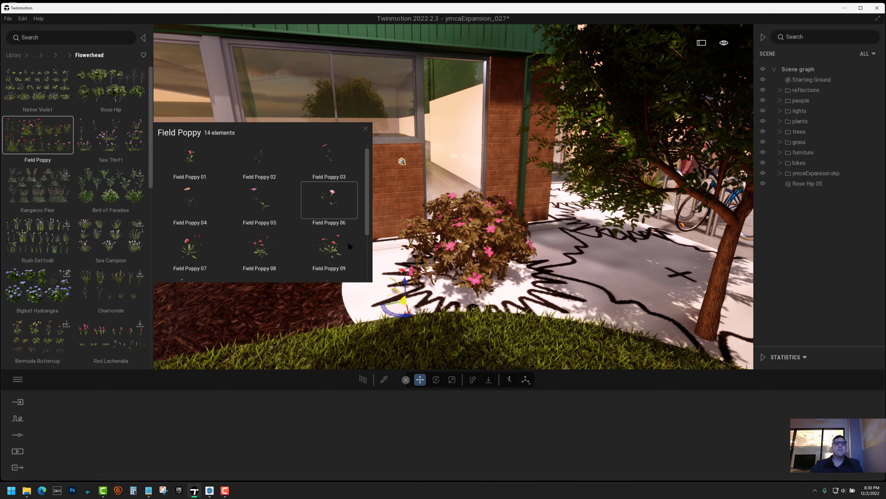
# - Place five Field Poppy 10 plants within the Rose Hip 05 bush beside the brick wall
pyautogui.scroll(-2, 334, 246)
pyautogui.click(190, 226)
pyautogui.moveTo(453, 244); pyautogui.dragTo(516, 241, button='right')
pyautogui.click(569, 256)
pyautogui.click(534, 261)
pyautogui.click(506, 255)
pyautogui.click(487, 260)
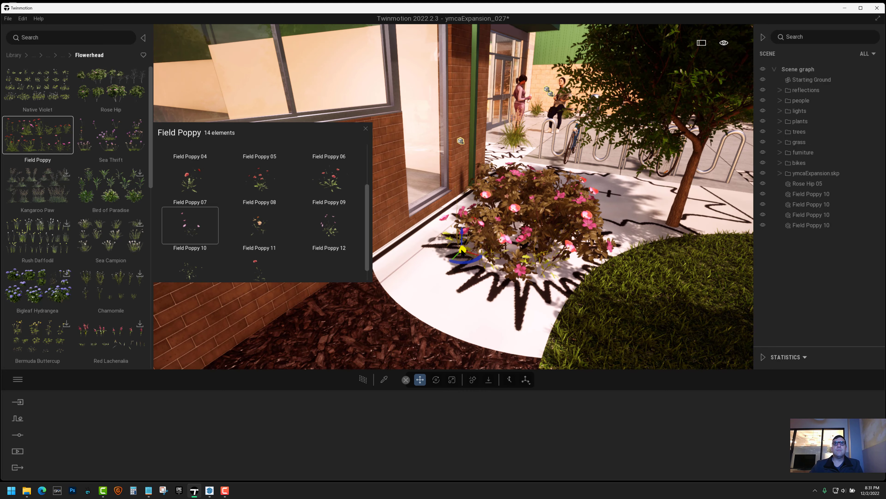
pyautogui.click(461, 250)
pyautogui.press('d')
pyautogui.keyDown('shift'); pyautogui.moveTo(553, 275); pyautogui.dragTo(568, 288, button='middle'); pyautogui.keyUp('shift')
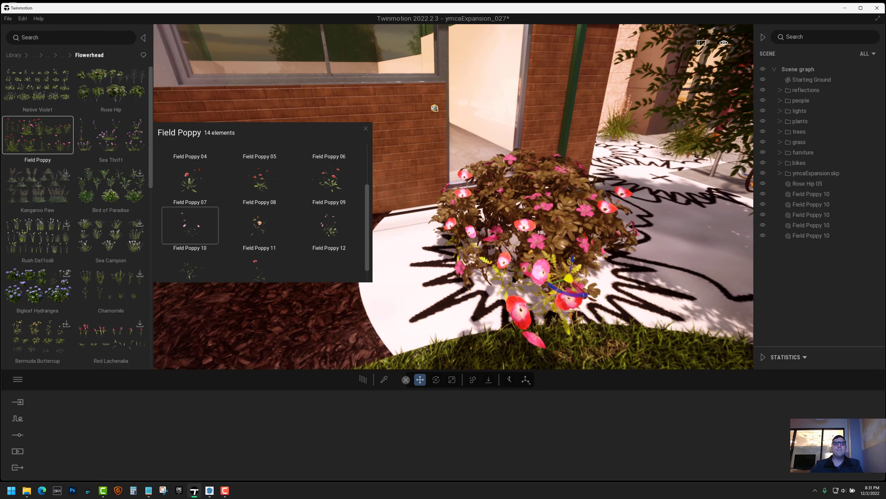
# - Place a Field Poppy 12 at the front of the Rose Hip 05 bush
pyautogui.click(329, 225)
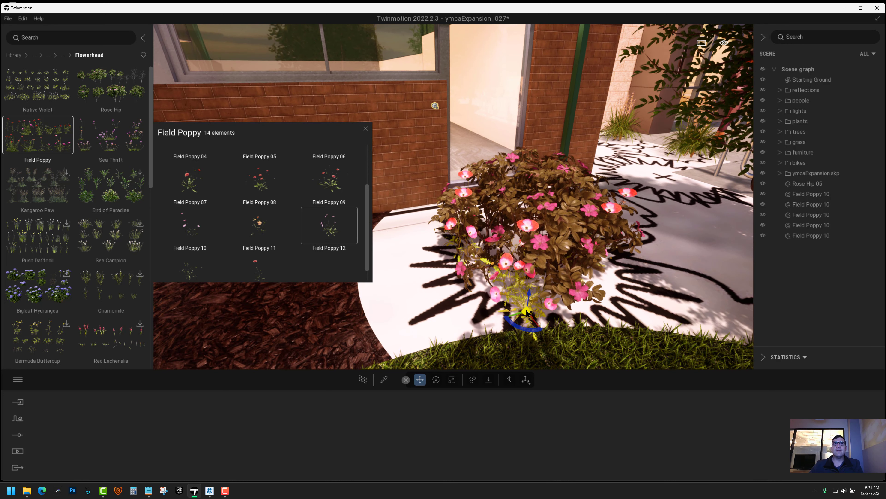
pyautogui.click(536, 246)
# - Delete all the Field Poppy 10 plants from the scene graph
pyautogui.click(811, 194)
pyautogui.keyDown('shift'); pyautogui.click(811, 235); pyautogui.keyUp('shift')
pyautogui.press('Delete')
# - Place five more Field Poppy 12 plants around the base of the Rose Hip 05 bush
pyautogui.click(810, 194)
pyautogui.click(451, 379)
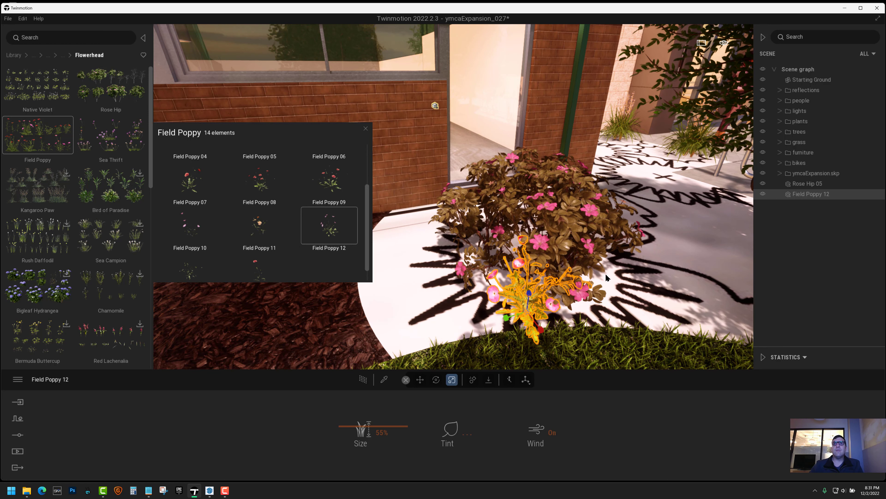
pyautogui.moveTo(598, 276); pyautogui.dragTo(471, 252, button='middle')
pyautogui.moveTo(330, 225); pyautogui.dragTo(477, 270)
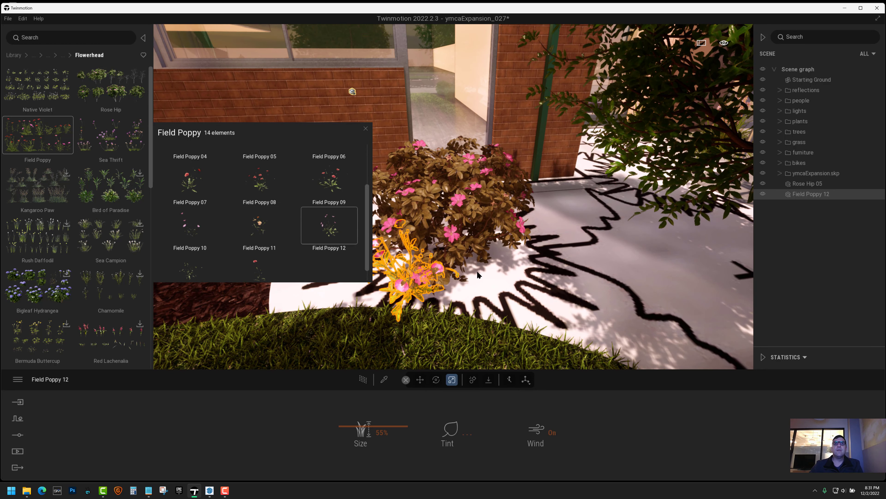
pyautogui.click(501, 249)
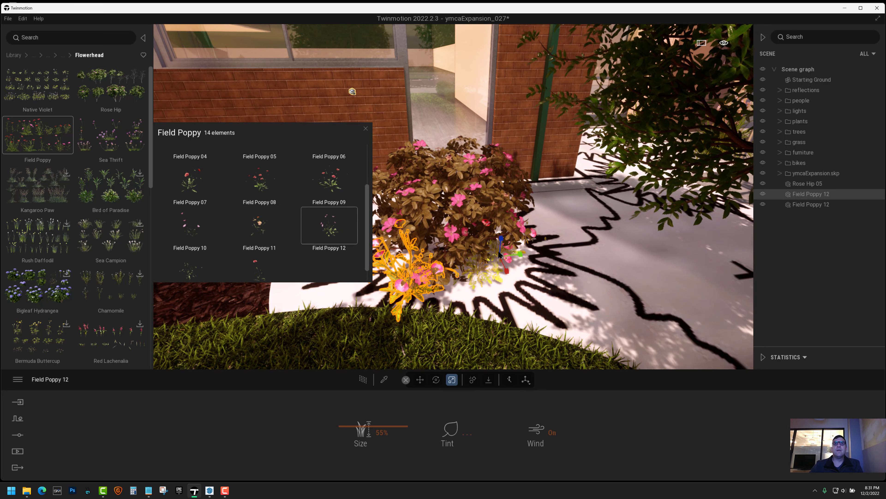
pyautogui.moveTo(502, 282); pyautogui.dragTo(558, 279, button='right')
pyautogui.click(401, 245)
pyautogui.click(440, 272)
pyautogui.click(495, 260)
pyautogui.click(464, 276)
pyautogui.click(450, 267)
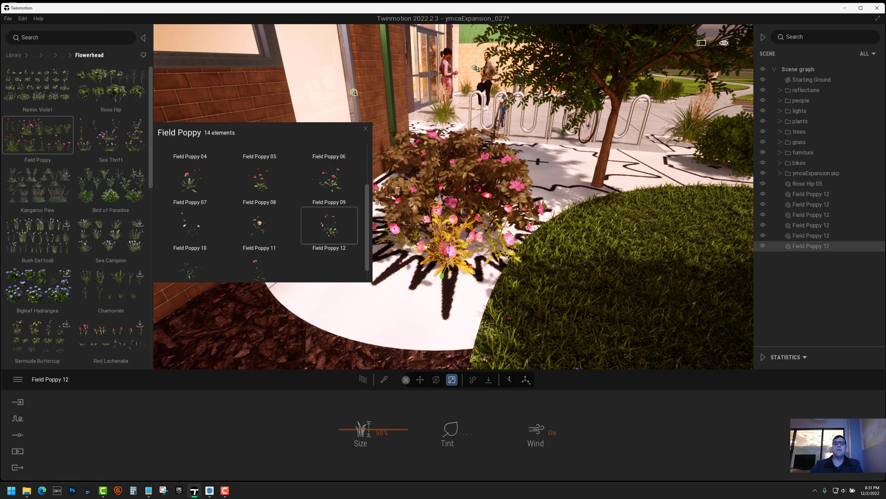
# - Enlarge the small Field Poppy 12 plants around the Rose Hip 05 bush one by one, some to about 87–88% size
pyautogui.moveTo(450, 267); pyautogui.dragTo(451, 226)
pyautogui.click(810, 236)
pyautogui.moveTo(676, 247); pyautogui.dragTo(593, 244, button='right')
pyautogui.click(810, 225)
pyautogui.moveTo(431, 226); pyautogui.dragTo(432, 192)
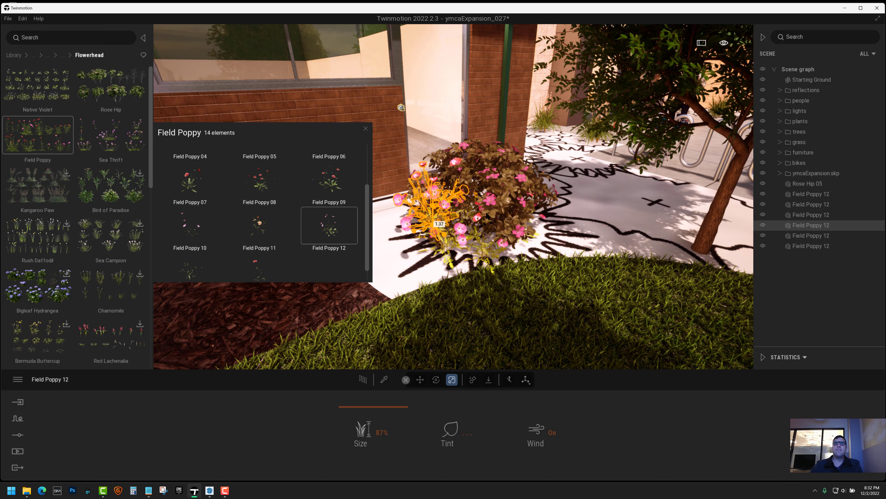
pyautogui.click(810, 214)
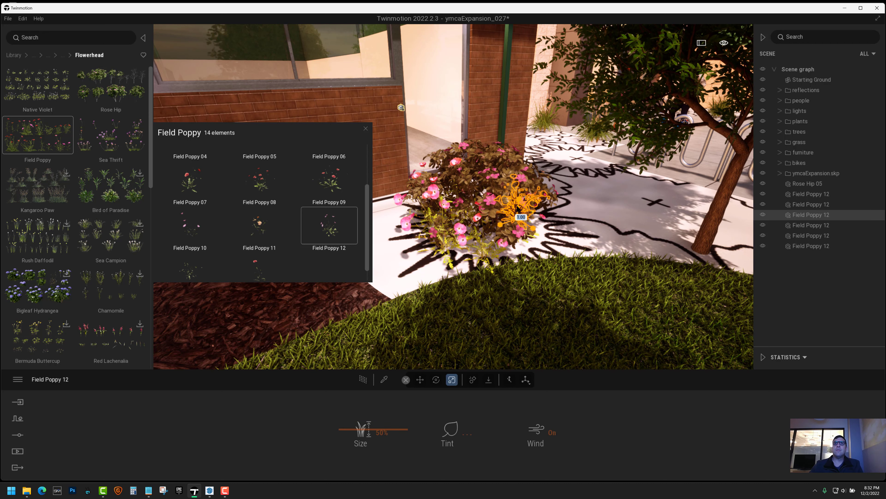
pyautogui.moveTo(517, 218); pyautogui.dragTo(518, 182)
pyautogui.click(796, 205)
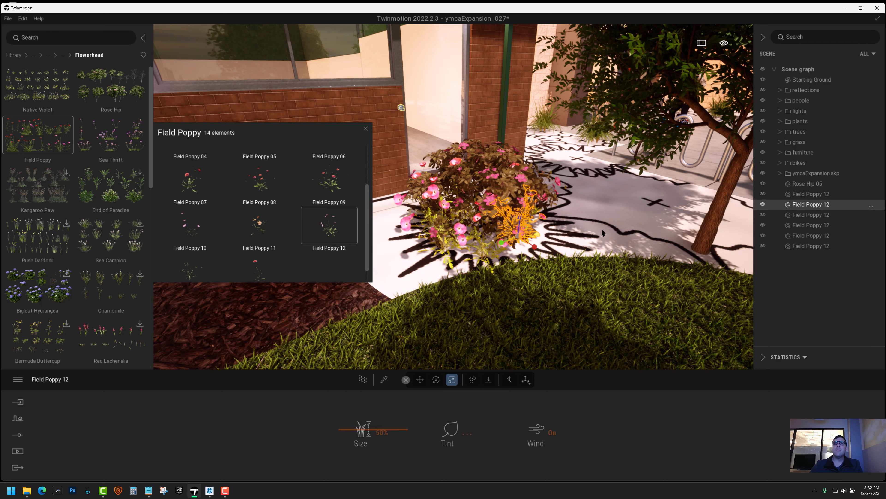
pyautogui.moveTo(522, 223); pyautogui.dragTo(522, 197)
# - Slightly scale up the first Field Poppy 12 at the front of the Rose Hip 05 bush
pyautogui.click(808, 194)
pyautogui.moveTo(523, 238); pyautogui.dragTo(419, 250, button='right')
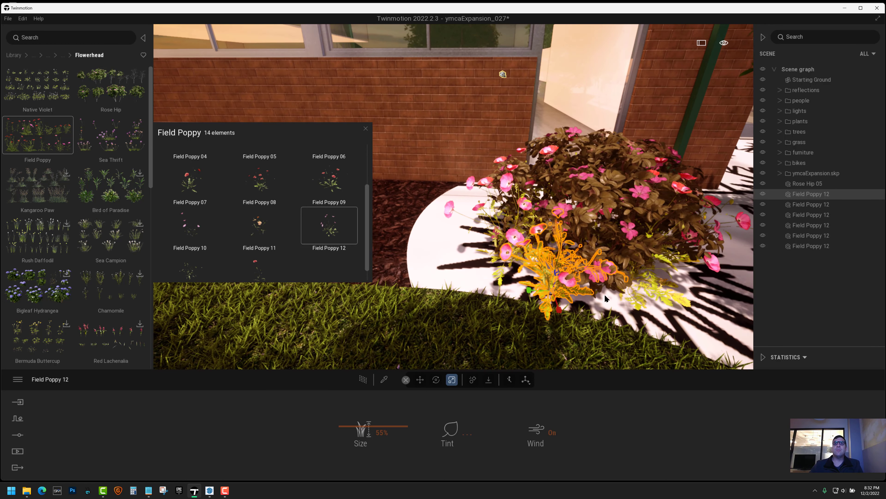
pyautogui.click(553, 293)
pyautogui.moveTo(553, 291); pyautogui.dragTo(558, 284)
pyautogui.press('t')
# - Group the Rose Hip 05 and all Field Poppy 12 plants into a new container named Azelea
pyautogui.click(811, 246)
pyautogui.moveTo(523, 237); pyautogui.dragTo(593, 237, button='right')
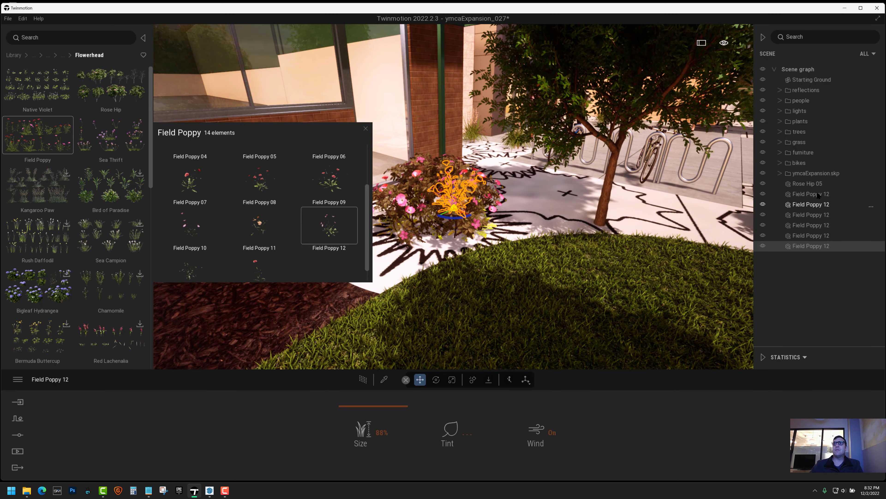
pyautogui.click(810, 185)
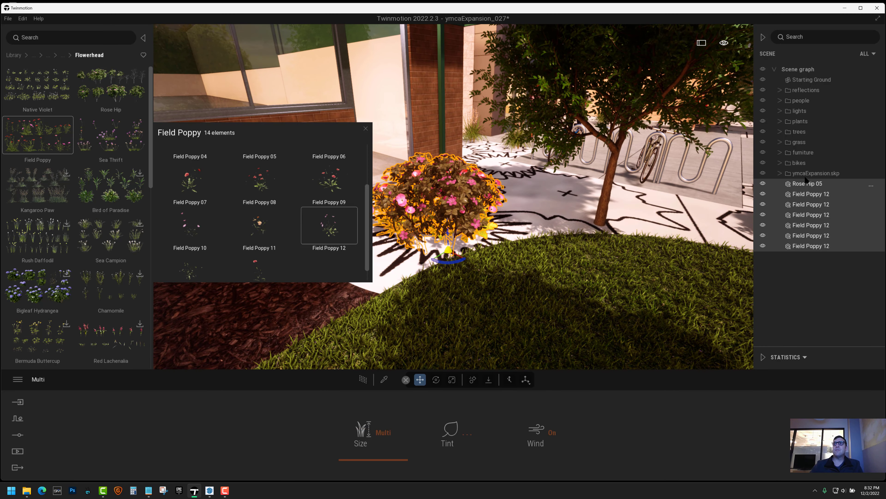
pyautogui.rightClick(814, 186)
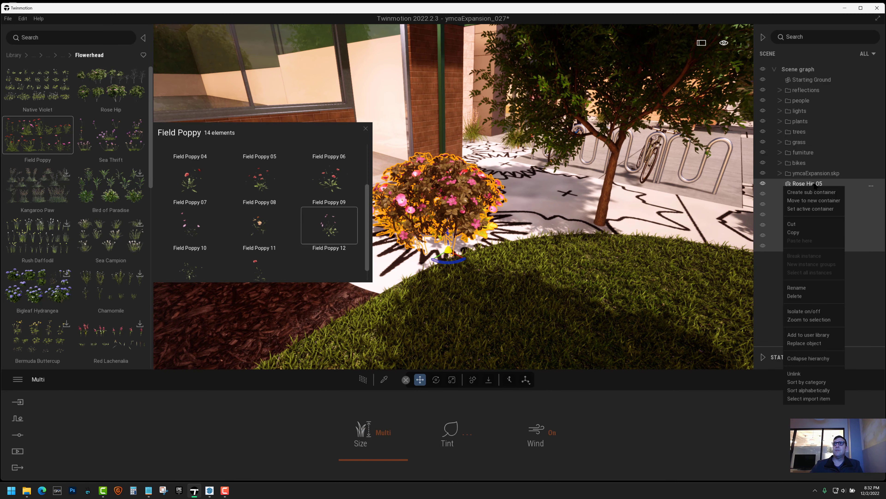
pyautogui.click(814, 200)
pyautogui.write('Azelea')
pyautogui.press('Return')
pyautogui.click(780, 183)
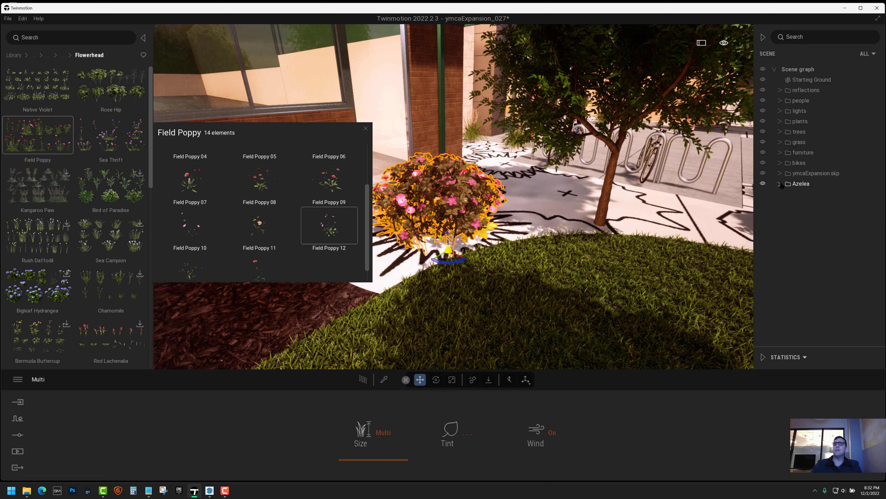
# - Add the Azelea container to the user library and open the library's vegitation folder
pyautogui.rightClick(807, 185)
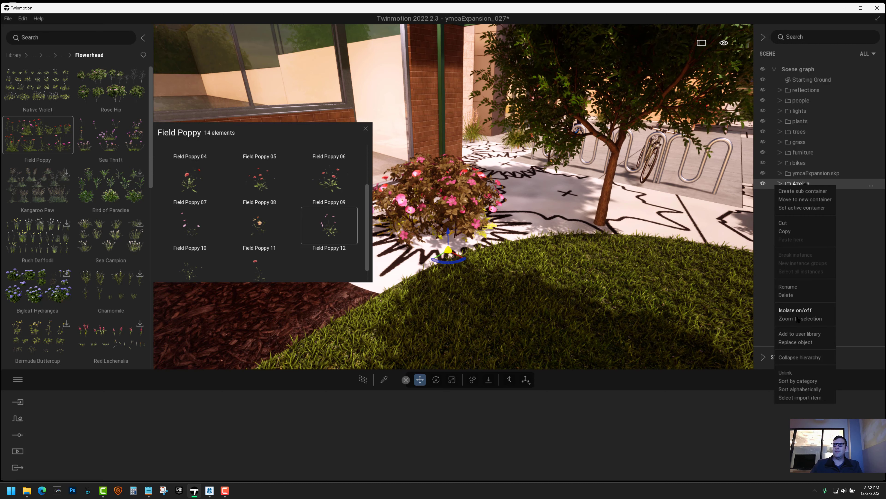
pyautogui.click(794, 334)
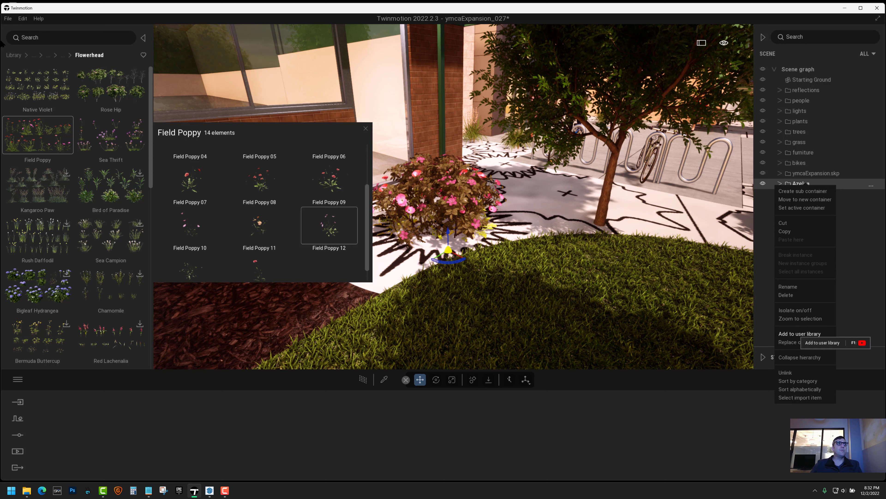
pyautogui.click(14, 55)
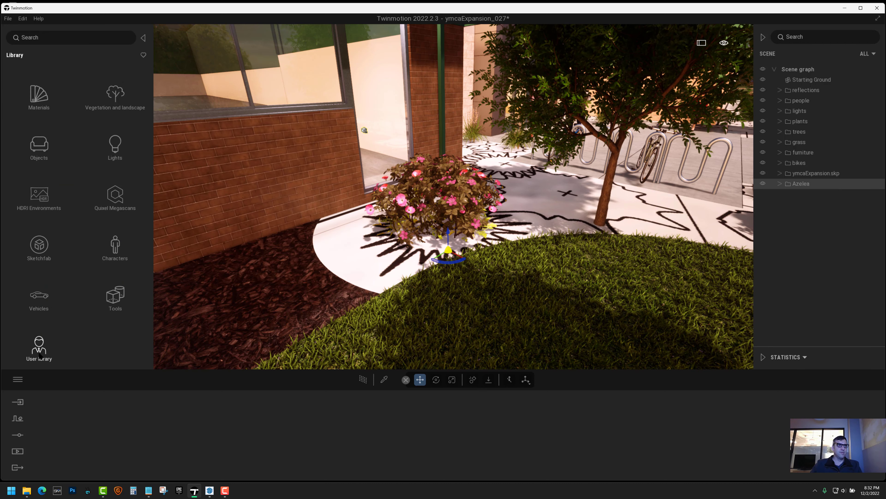
pyautogui.click(38, 332)
pyautogui.click(115, 191)
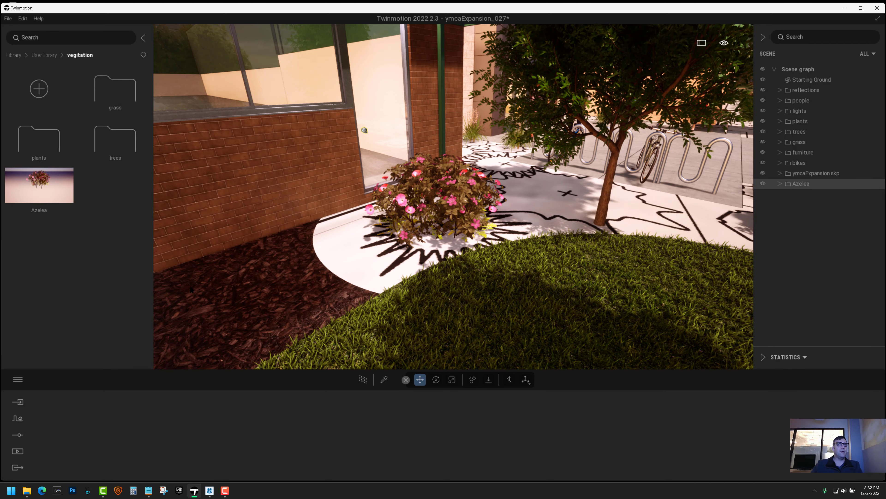
# - Raise the Azelea container until its pivot sits at ground level
pyautogui.moveTo(481, 293); pyautogui.dragTo(614, 244, button='right')
pyautogui.click(780, 183)
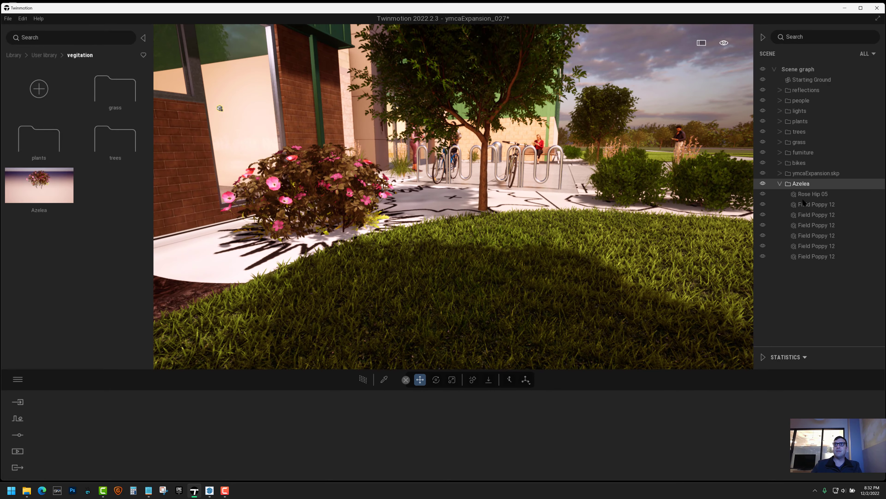
pyautogui.click(808, 184)
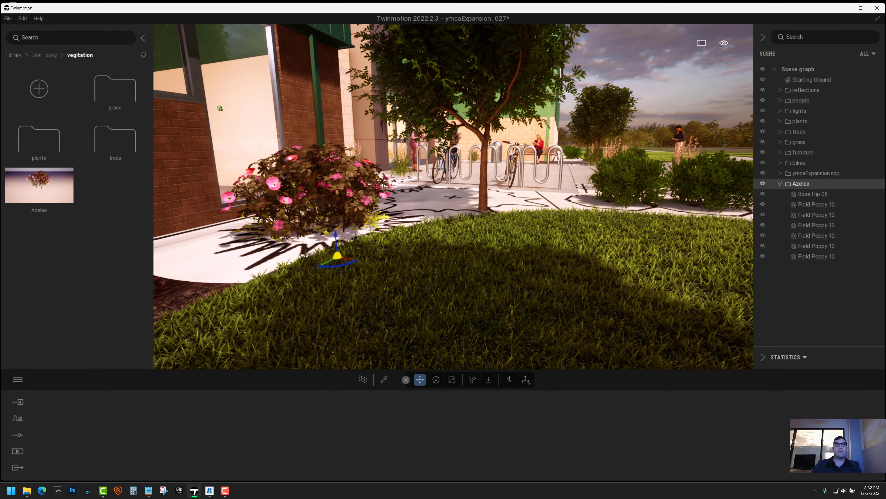
pyautogui.press('q')
pyautogui.press('w')
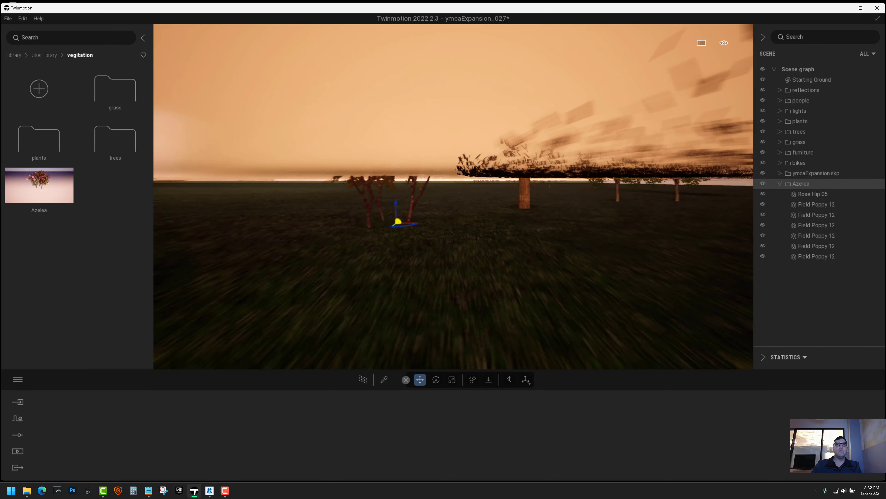
pyautogui.press('f')
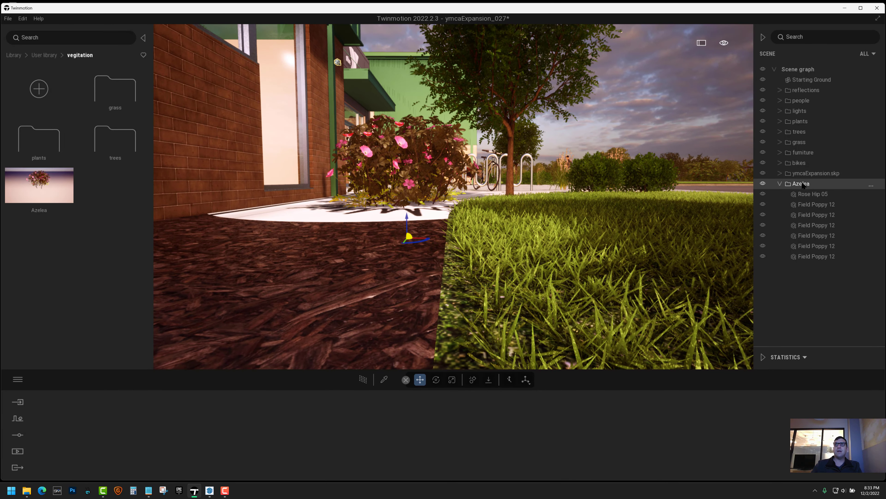
pyautogui.moveTo(407, 227); pyautogui.dragTo(405, 176)
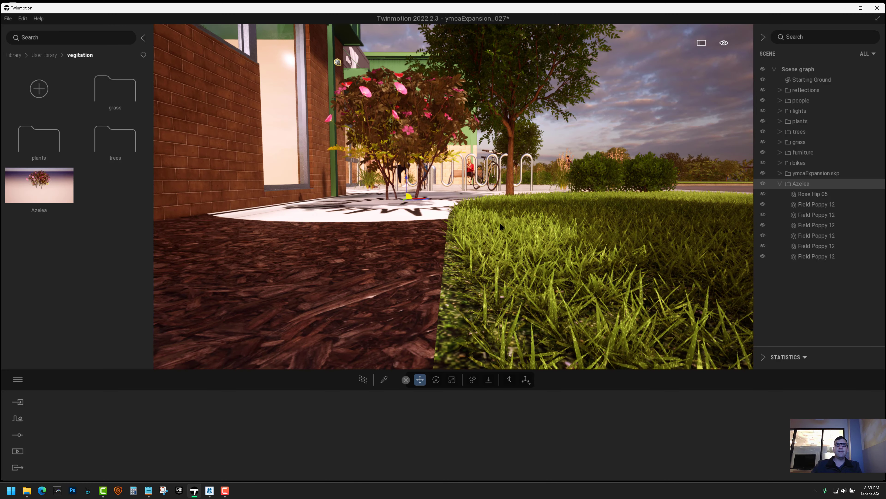
pyautogui.moveTo(499, 223); pyautogui.dragTo(500, 183, button='right')
pyautogui.press('s')
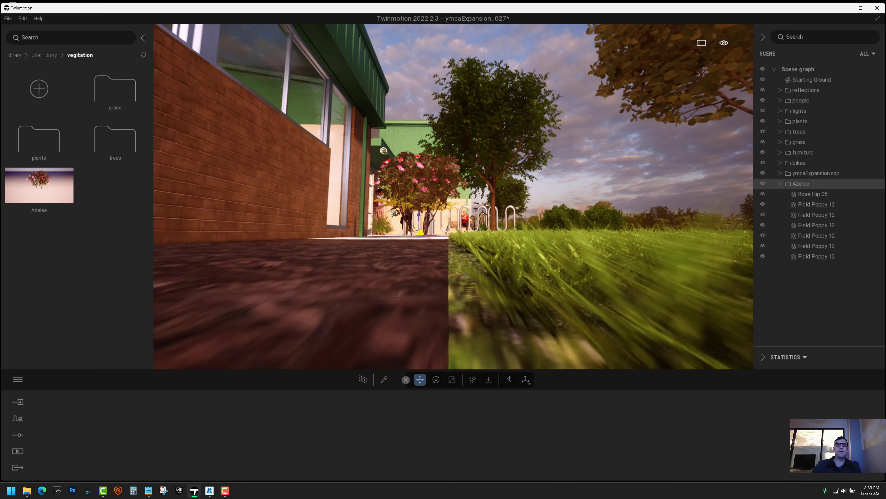
pyautogui.moveTo(419, 213); pyautogui.dragTo(421, 218)
# - Lower all the plants inside the Azelea container together so the bush rests in the ground, leaving the container's pivot in place
pyautogui.click(813, 193)
pyautogui.keyDown('shift'); pyautogui.click(812, 257); pyautogui.keyUp('shift')
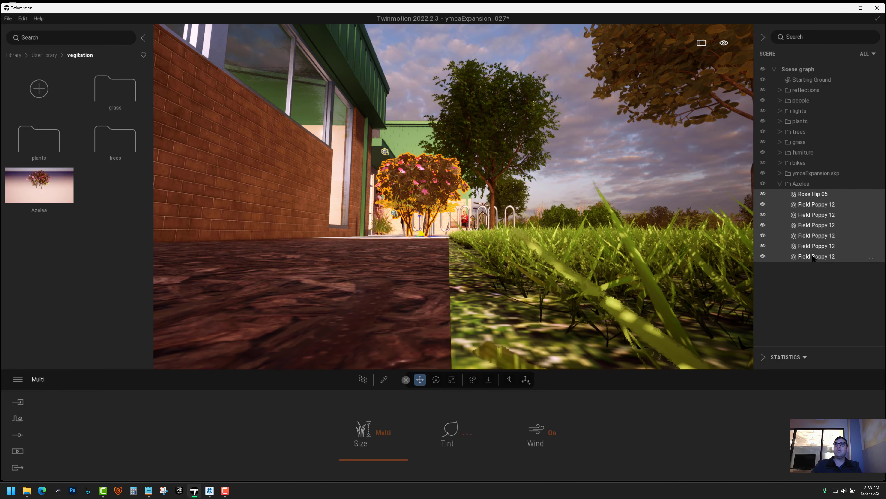
pyautogui.moveTo(424, 252); pyautogui.dragTo(423, 287, button='middle')
pyautogui.scroll(3, 423, 252)
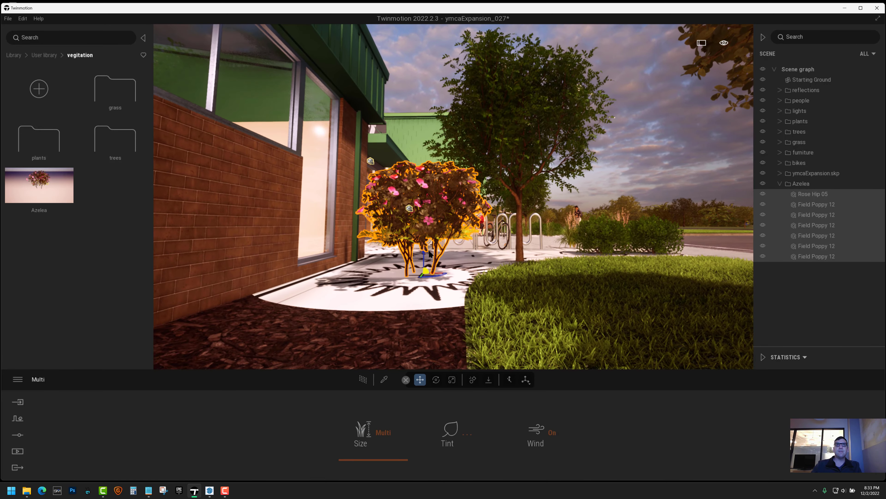
pyautogui.moveTo(424, 254); pyautogui.dragTo(430, 293)
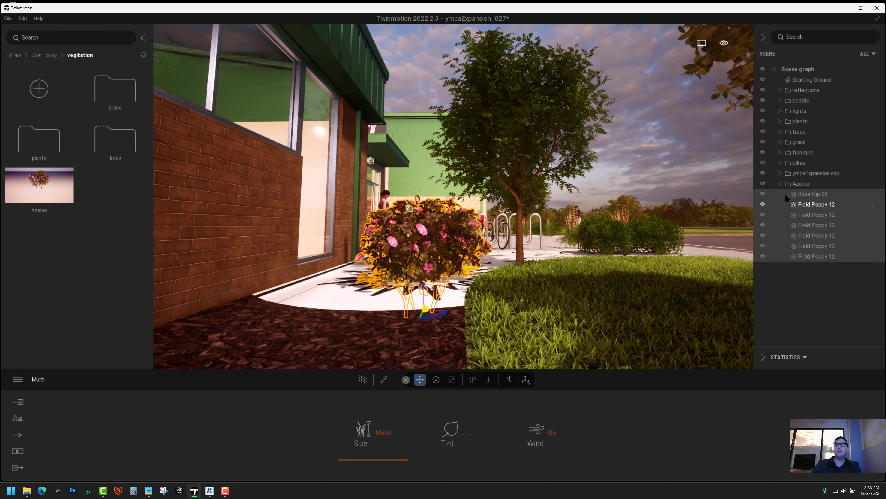
pyautogui.click(781, 181)
pyautogui.click(780, 183)
# - Delete the old Azelea item from the user library and add the corrected Azelea container again
pyautogui.keyDown('shift'); pyautogui.moveTo(424, 252); pyautogui.dragTo(392, 279, button='middle'); pyautogui.keyUp('shift')
pyautogui.rightClick(40, 187)
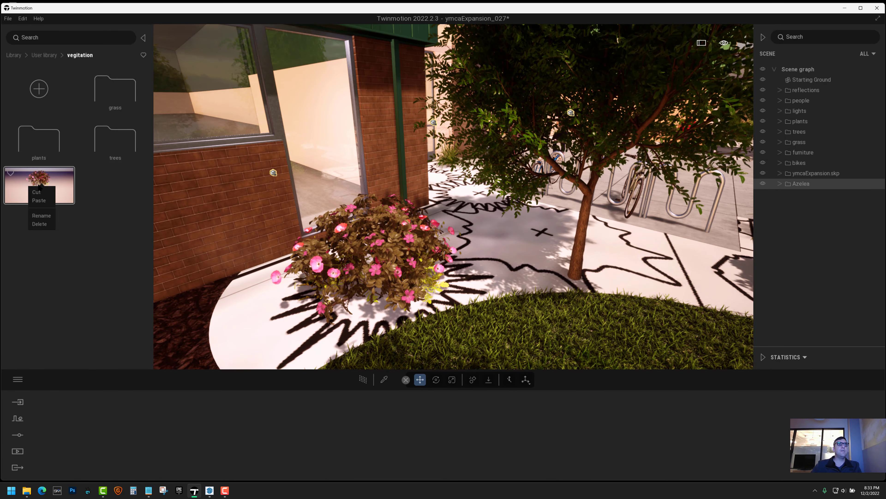
pyautogui.click(40, 224)
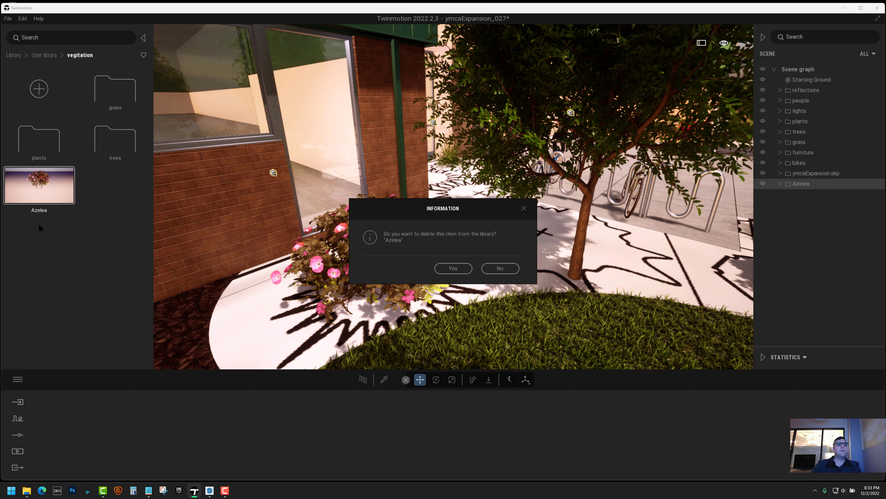
pyautogui.click(446, 270)
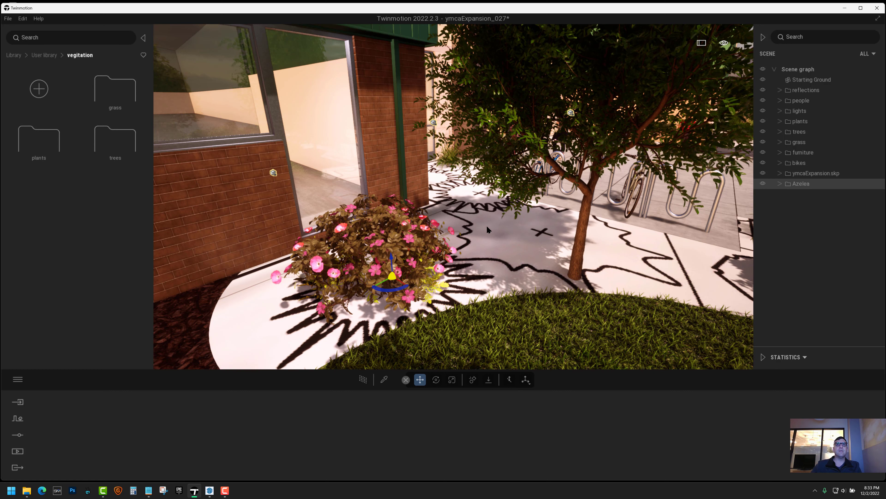
pyautogui.rightClick(803, 186)
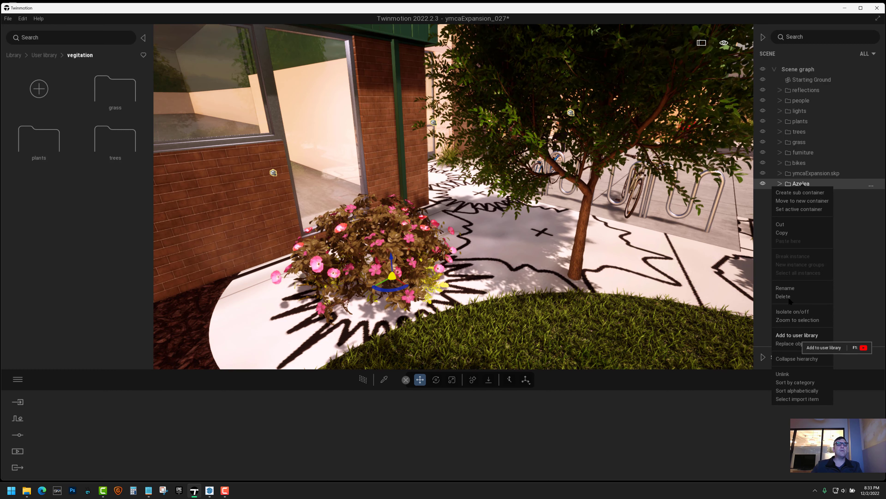
pyautogui.click(797, 334)
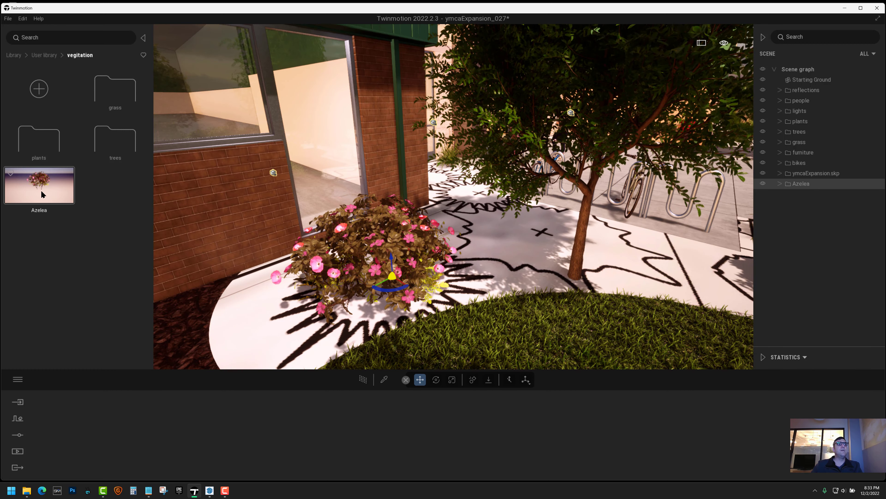
# - Move the Azelea library item into the flowers folder under vegitation > plants, and open that folder
pyautogui.doubleClick(39, 150)
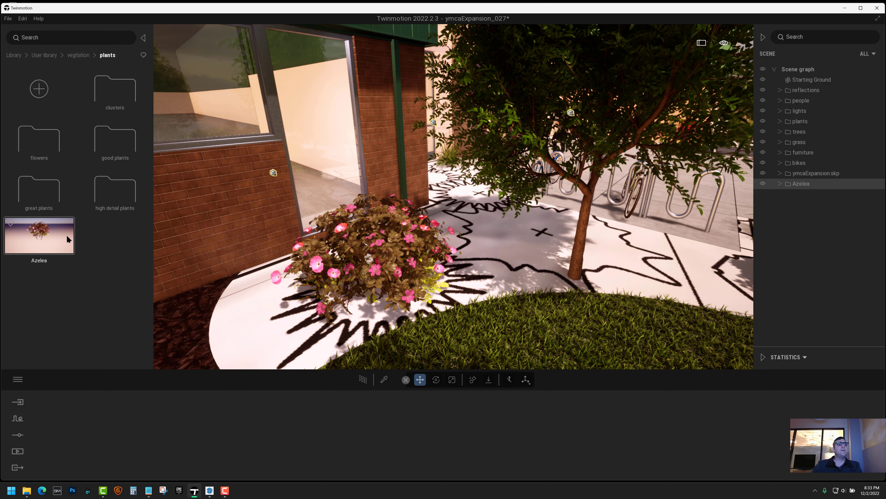
pyautogui.moveTo(51, 207); pyautogui.dragTo(40, 142)
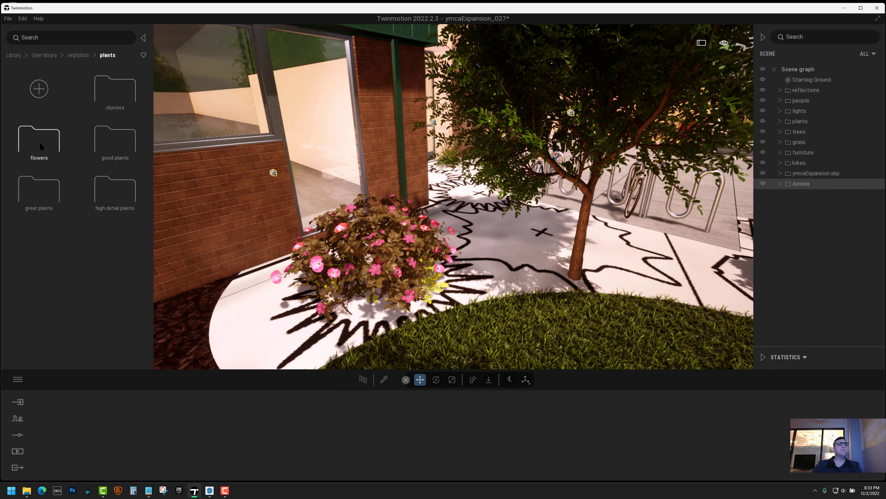
pyautogui.doubleClick(40, 142)
# - Place two Azelea bushes from the user library on the spiky plant symbols beside the maiden grass near the entrance
pyautogui.click(110, 189)
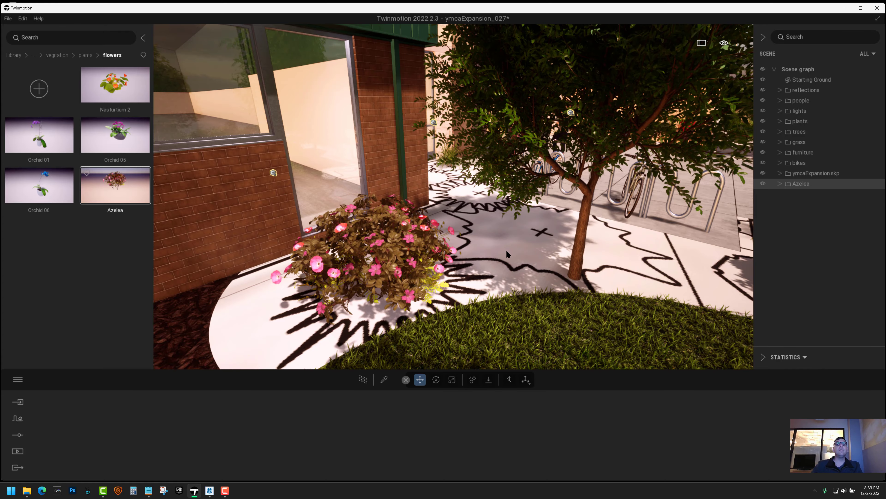
pyautogui.press('w')
pyautogui.moveTo(504, 258); pyautogui.dragTo(334, 235, button='right')
pyautogui.press('s')
pyautogui.press('w')
pyautogui.click(359, 258)
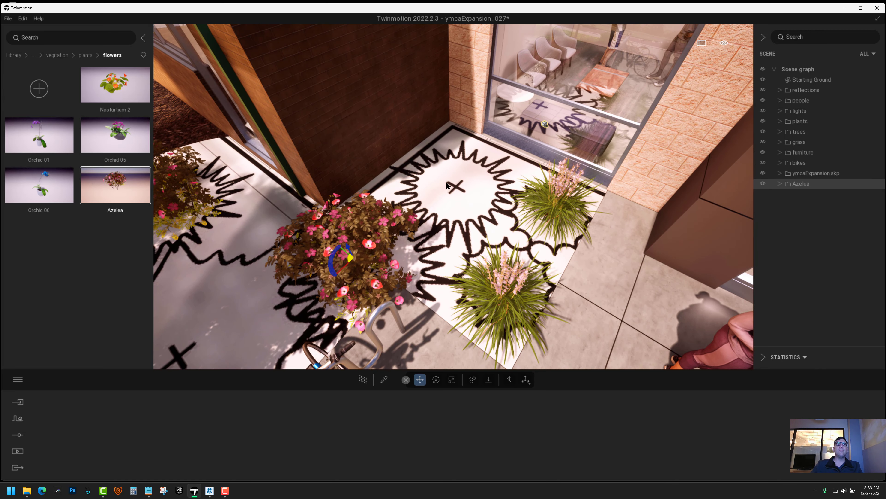
pyautogui.click(456, 192)
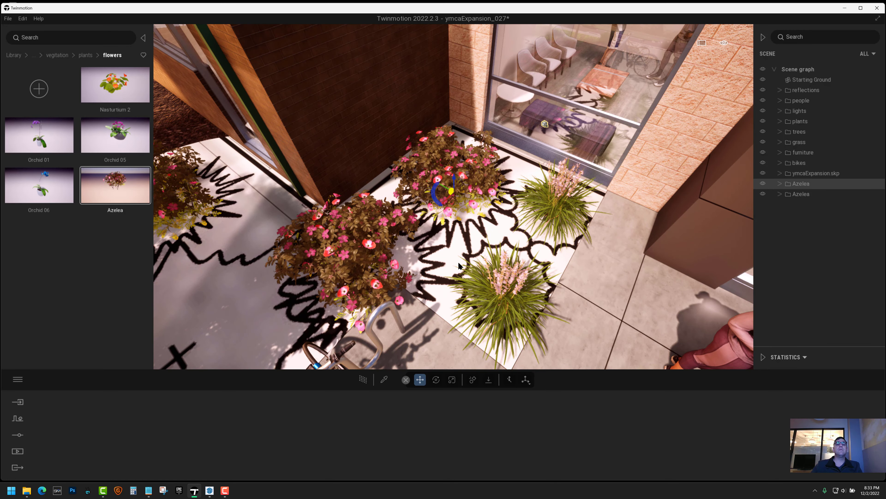
# - Place four Azelea bushes on the spiky plant symbols along the block wall, from the entrance window past the bench to the building corner
pyautogui.click(419, 278)
pyautogui.moveTo(403, 276); pyautogui.dragTo(421, 293, button='right')
pyautogui.moveTo(420, 293); pyautogui.dragTo(293, 209)
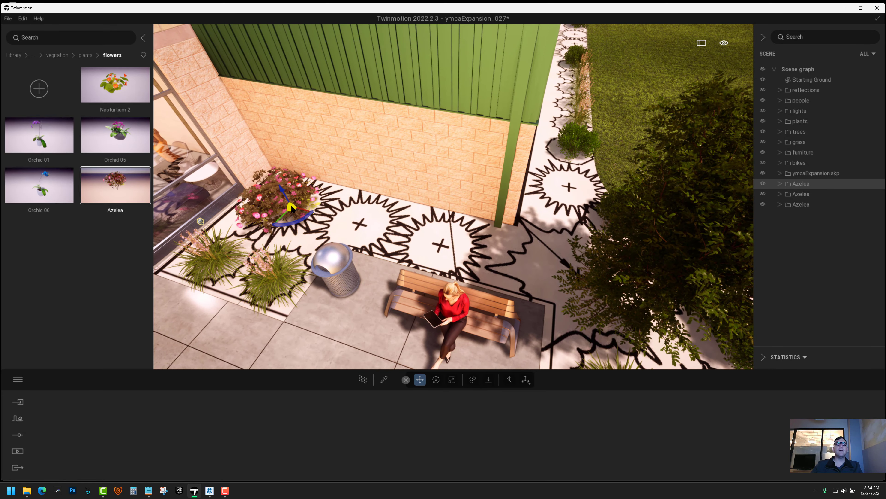
pyautogui.click(363, 225)
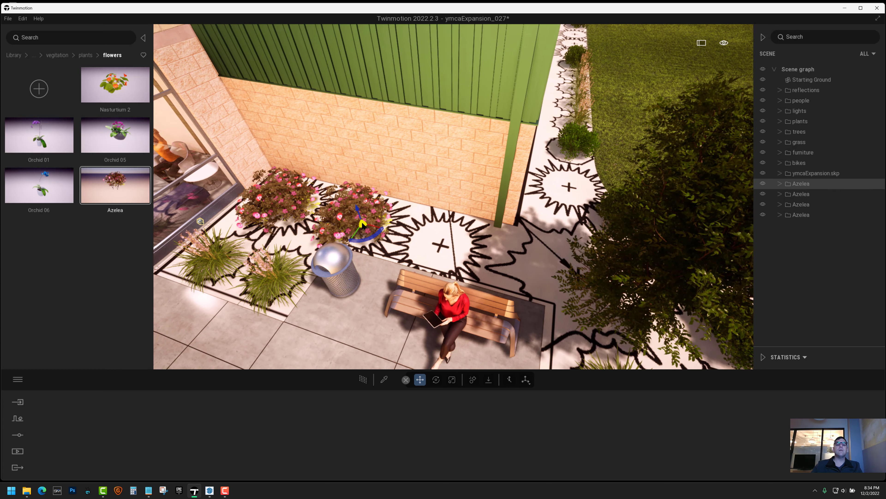
pyautogui.click(441, 248)
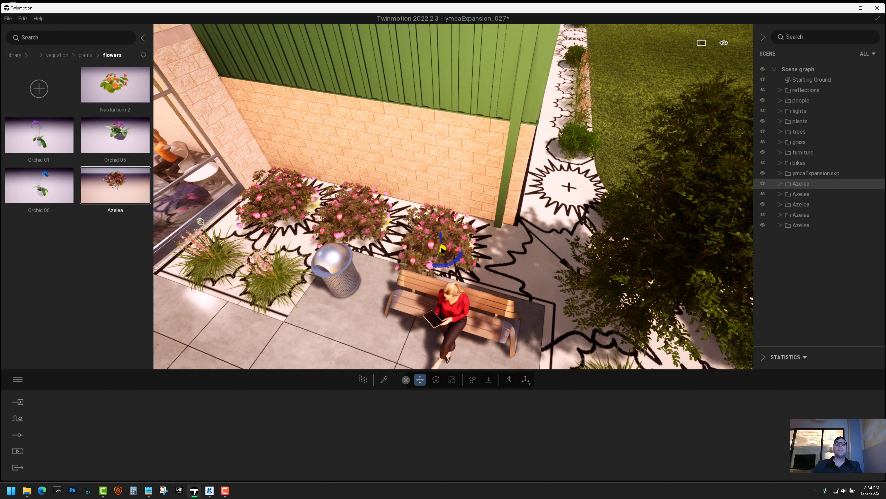
pyautogui.click(567, 191)
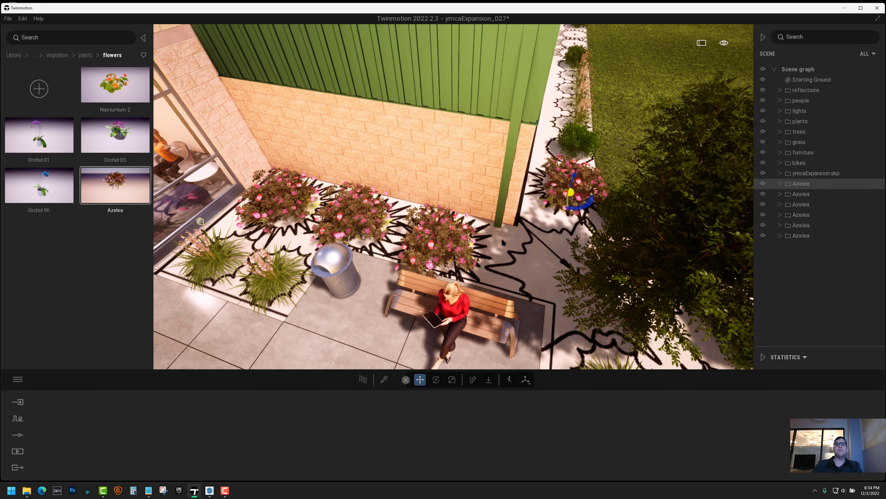
# - Place three Azelea bushes side by side on the spiky symbols in the middle of the long bed below the signage
pyautogui.press('d')
pyautogui.click(503, 219)
pyautogui.press('w')
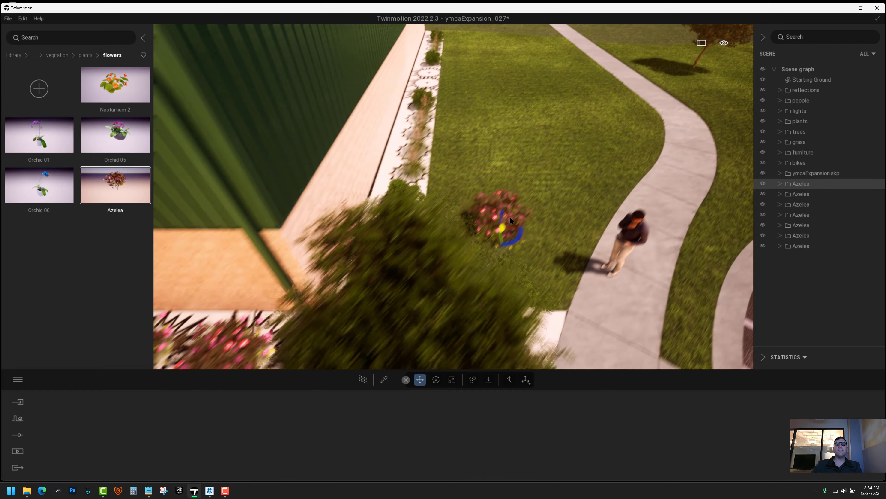
pyautogui.moveTo(502, 219); pyautogui.dragTo(523, 228)
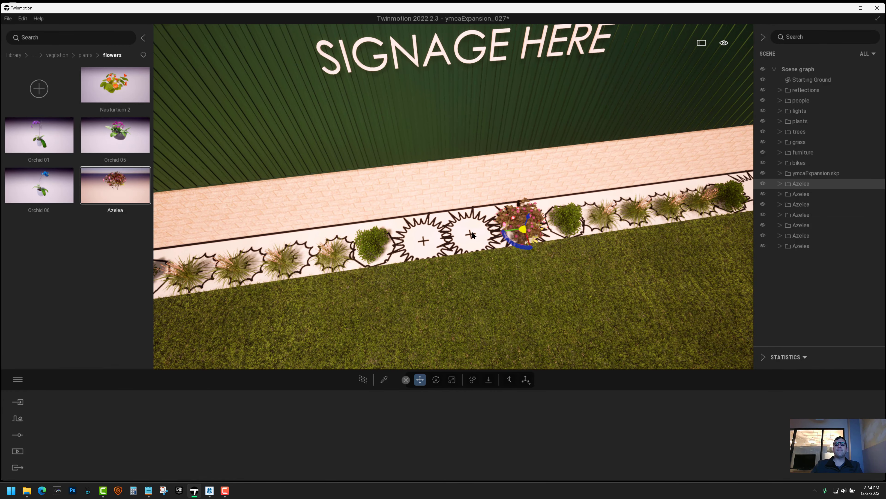
pyautogui.click(471, 236)
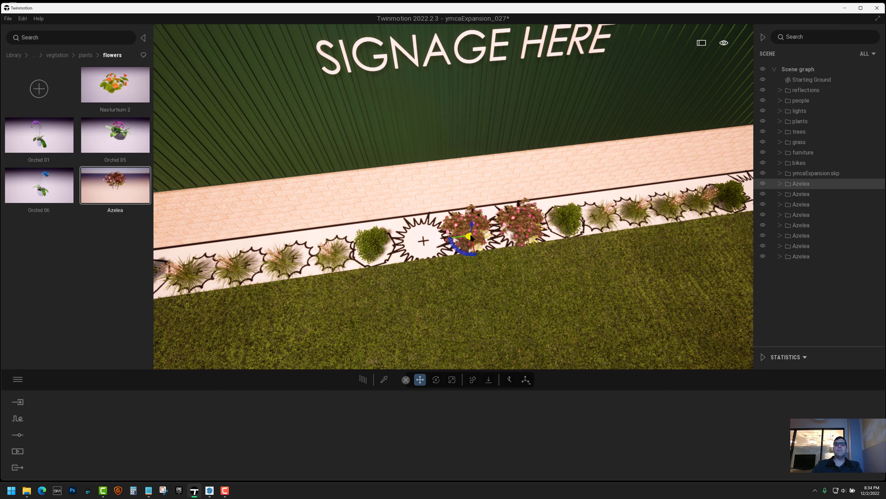
pyautogui.click(424, 243)
# - Place one Azelea at the rounded far end of the signage bed and another in the bed beside the brick wall
pyautogui.click(594, 274)
pyautogui.keyDown('shift'); pyautogui.moveTo(595, 274); pyautogui.dragTo(597, 268, button='middle'); pyautogui.keyUp('shift')
pyautogui.moveTo(593, 279); pyautogui.dragTo(589, 173)
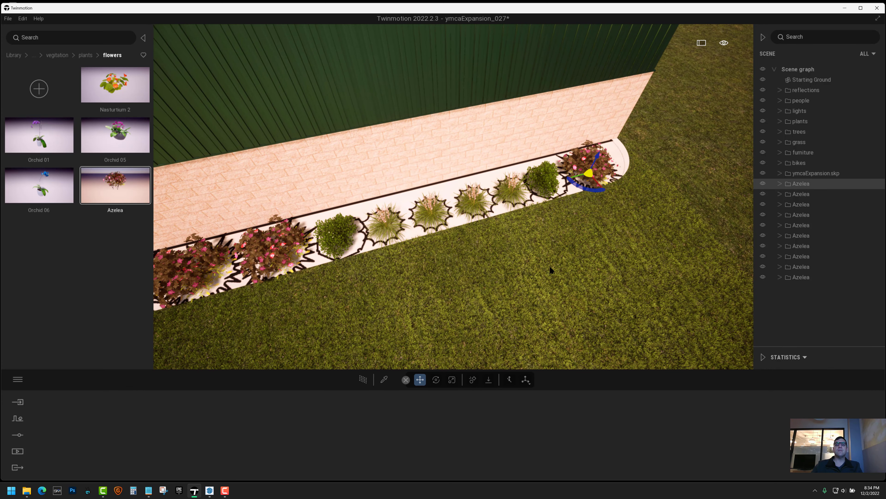
pyautogui.moveTo(454, 249); pyautogui.dragTo(457, 249)
pyautogui.hotkey('ctrl', 'z')
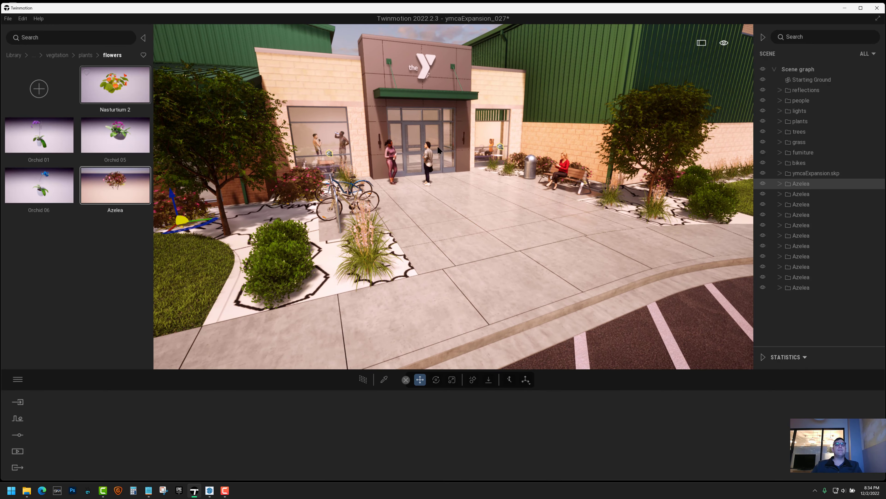
# - Move all the Azelea containers in the scene graph into a new container named azelea
pyautogui.press('s')
pyautogui.moveTo(438, 147); pyautogui.dragTo(435, 126, button='right')
pyautogui.press('s')
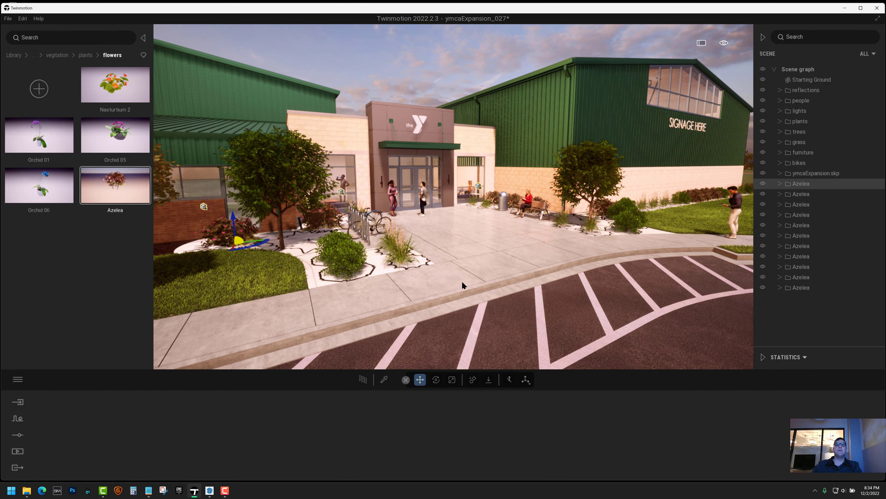
pyautogui.moveTo(463, 285); pyautogui.dragTo(468, 279, button='right')
pyautogui.press('a')
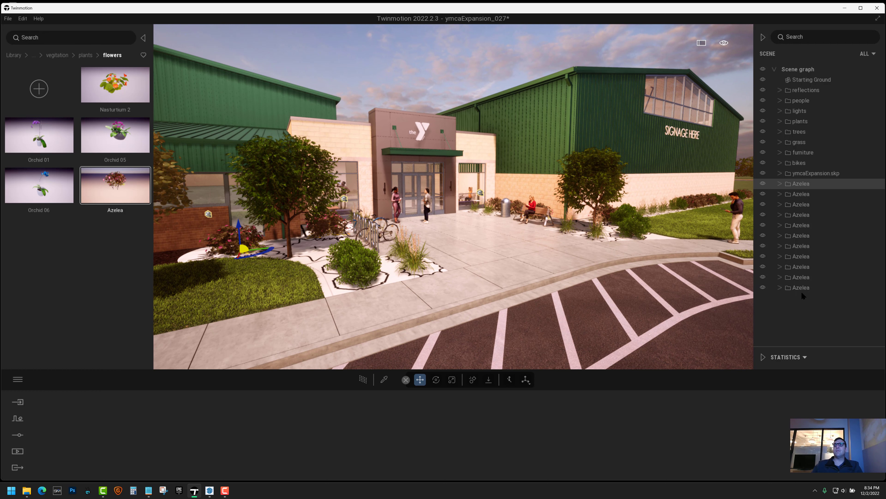
pyautogui.keyDown('shift'); pyautogui.click(801, 287); pyautogui.keyUp('shift')
pyautogui.rightClick(800, 185)
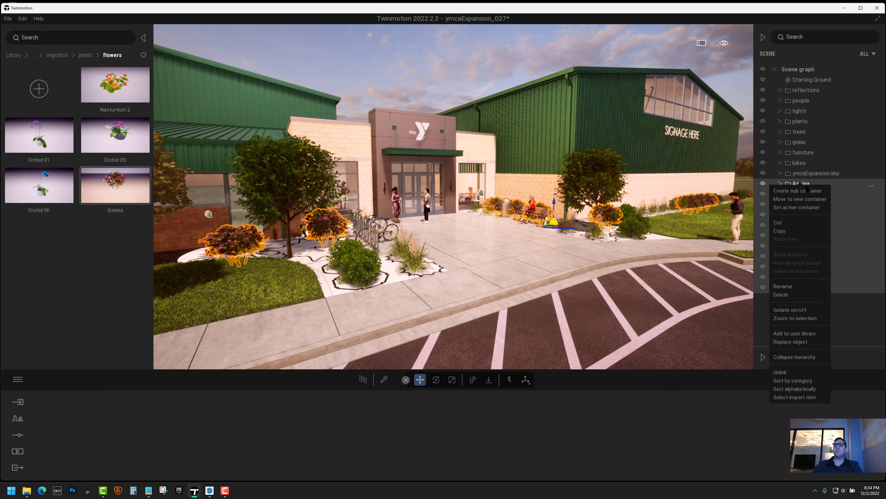
pyautogui.click(810, 201)
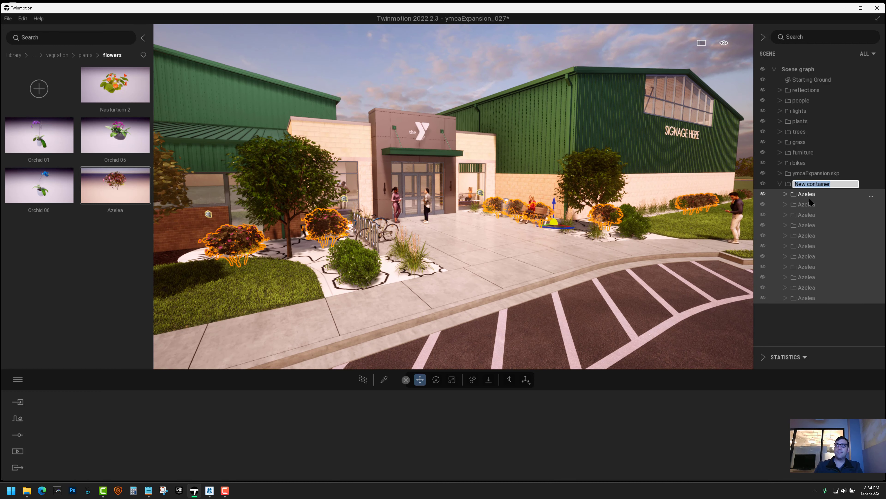
pyautogui.write('azelea')
pyautogui.press('Return')
# - Rename the new container to azeleas and move it into the plants container
pyautogui.rightClick(805, 185)
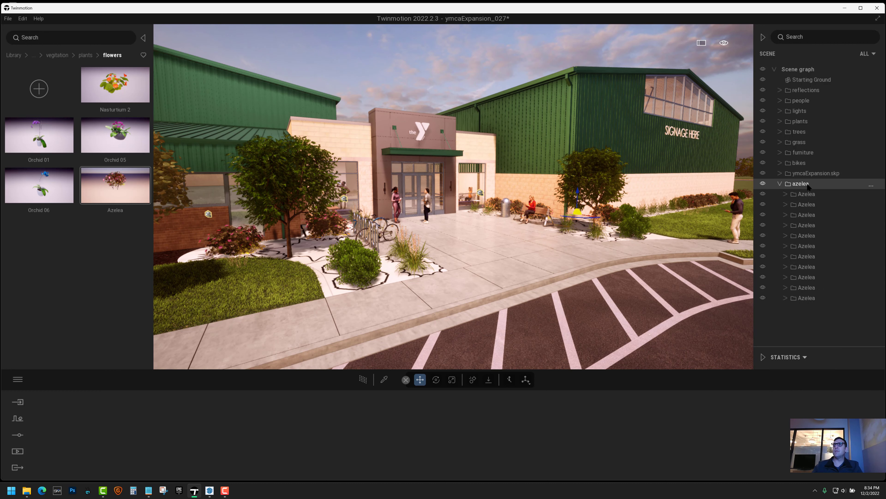
pyautogui.click(790, 288)
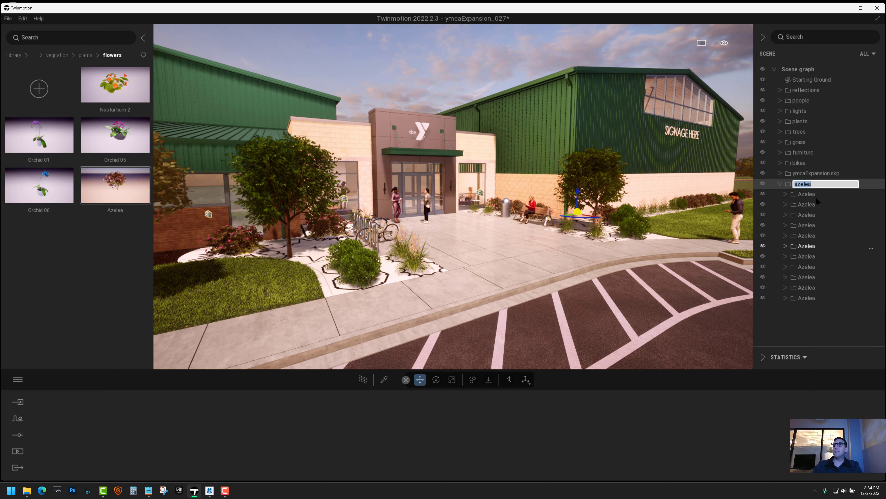
pyautogui.write('s')
pyautogui.press('Return')
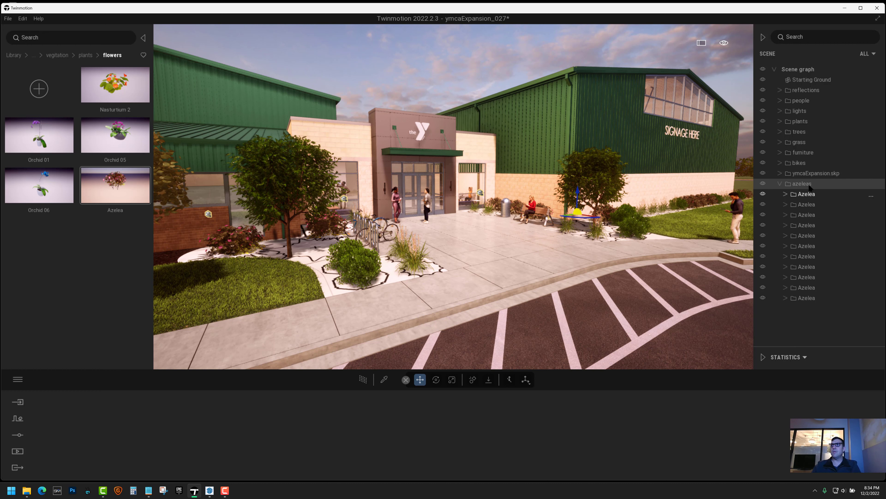
pyautogui.moveTo(801, 188); pyautogui.dragTo(783, 121)
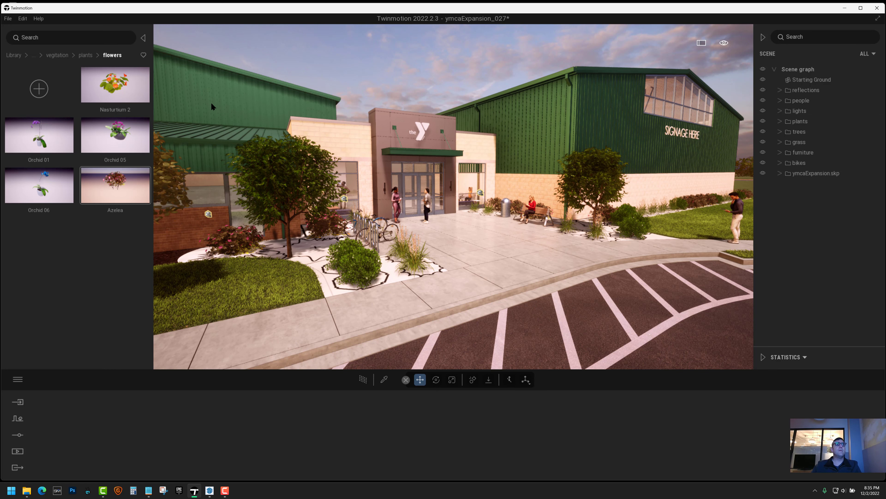
# - Return the library to its top level and save an incremental version of the scene
pyautogui.click(8, 55)
pyautogui.click(18, 434)
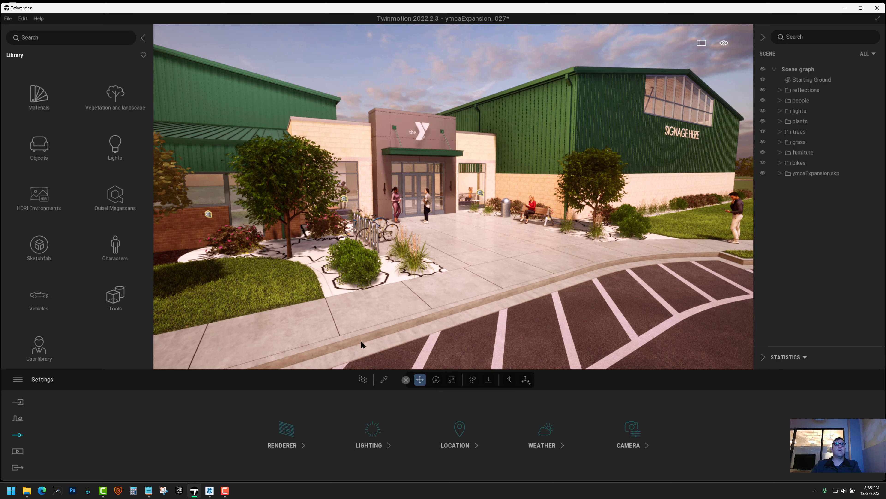
pyautogui.moveTo(507, 282)
pyautogui.mouseDown(button='right')
pyautogui.moveTo(534, 279)
pyautogui.moveTo(542, 265)
pyautogui.moveTo(512, 265)
pyautogui.mouseUp(button='right')
pyautogui.press('a')
pyautogui.press('s')
pyautogui.press('s')
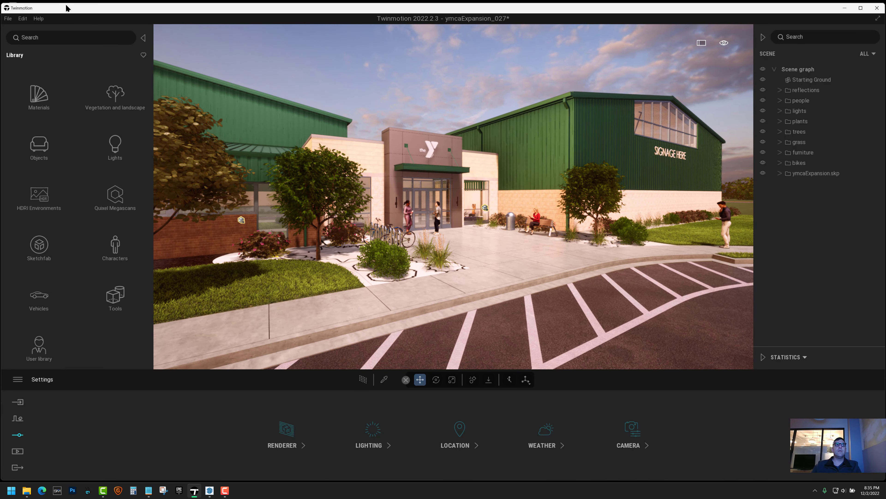
pyautogui.click(9, 18)
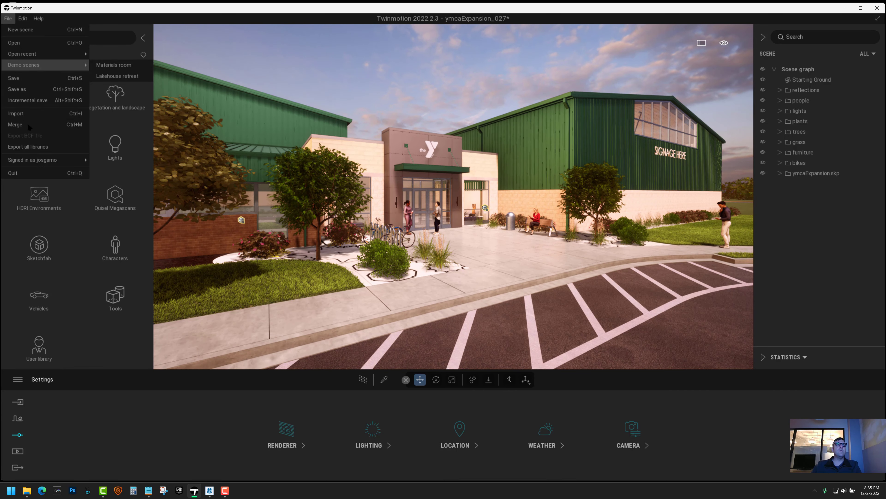
pyautogui.click(32, 103)
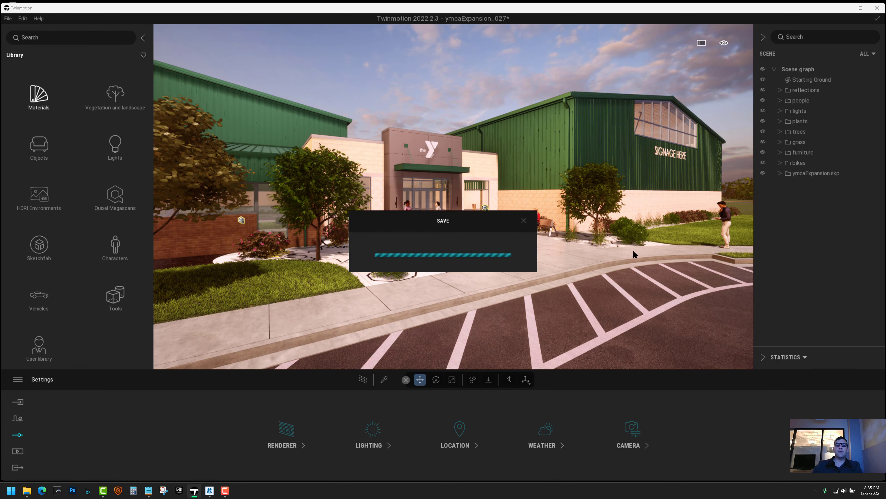
pyautogui.click(225, 491)
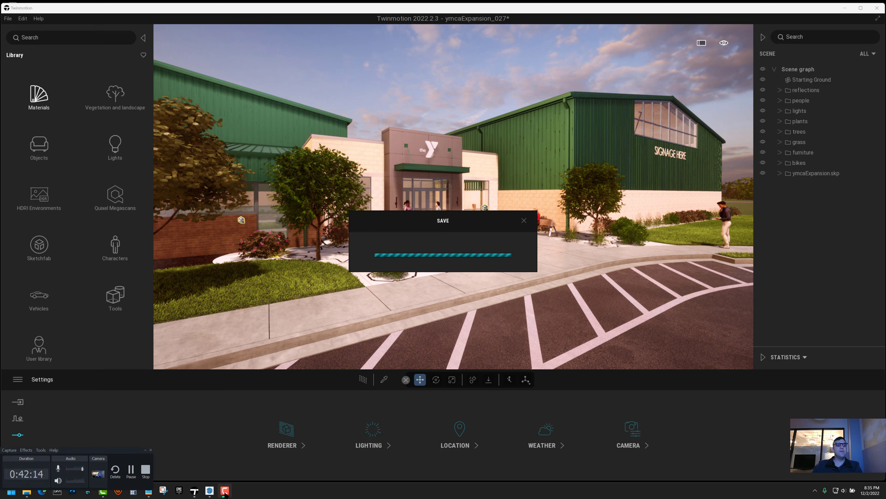
pyautogui.click(225, 492)
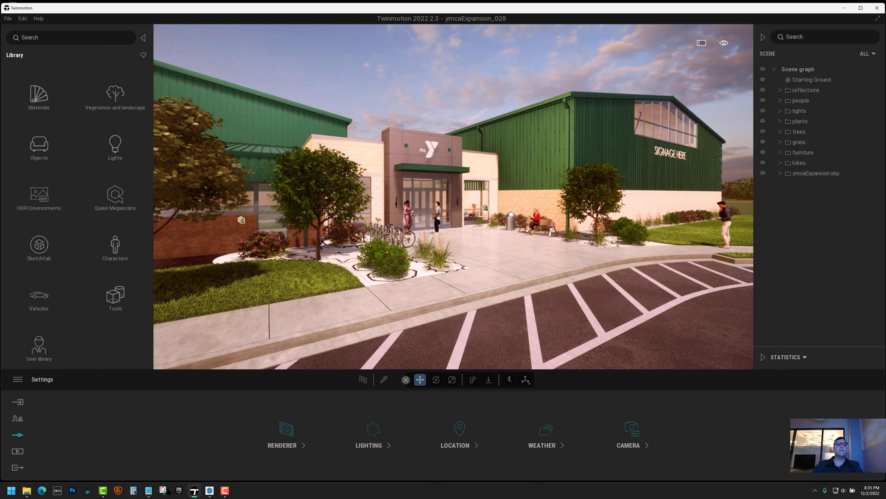
# - Switch to SketchUp and delete the 221110_Site Plan material from the model, replacing its use with the default material
pyautogui.click(209, 490)
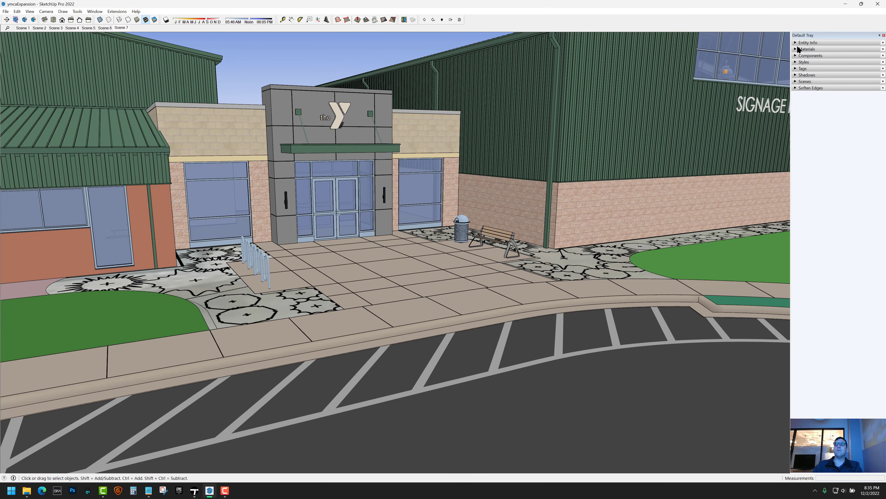
pyautogui.click(807, 49)
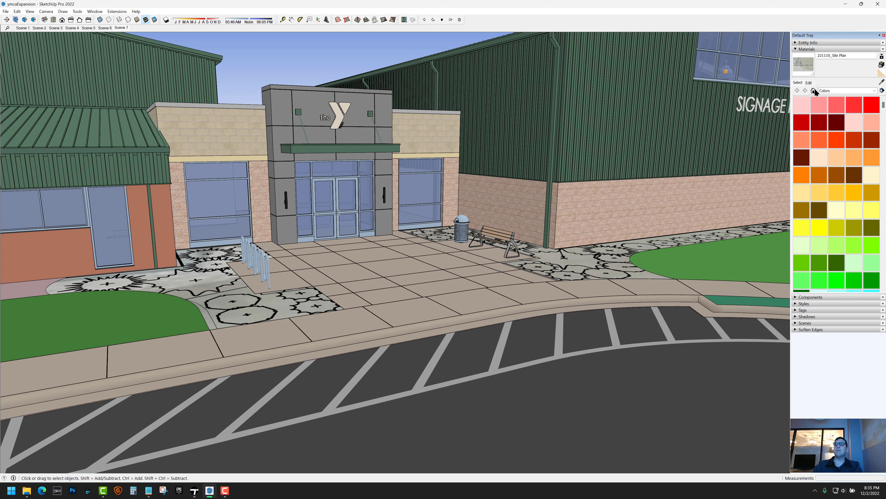
pyautogui.click(814, 90)
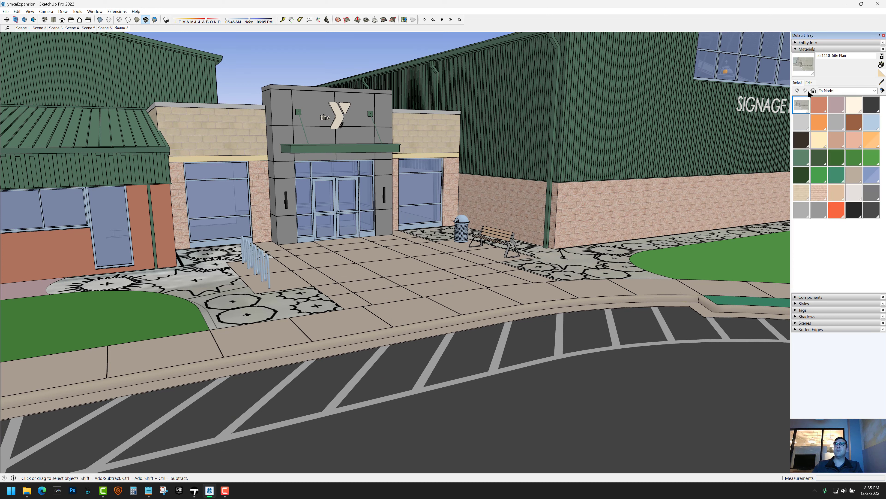
pyautogui.rightClick(798, 102)
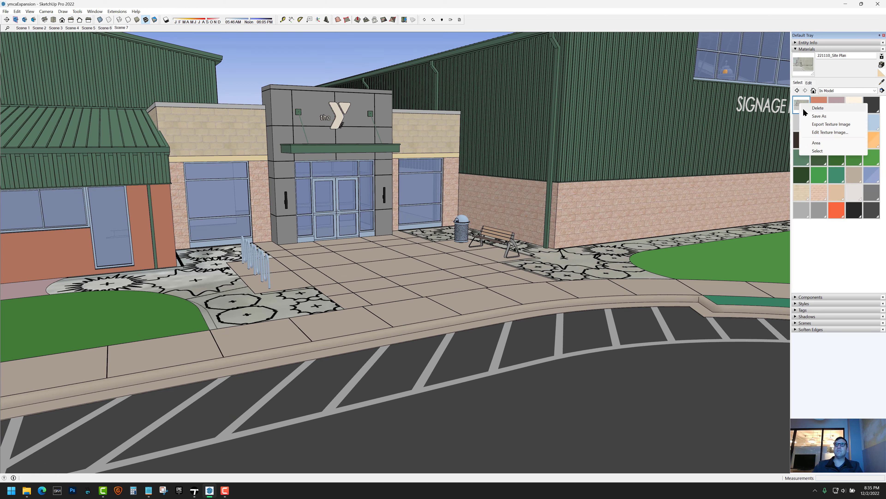
pyautogui.click(810, 109)
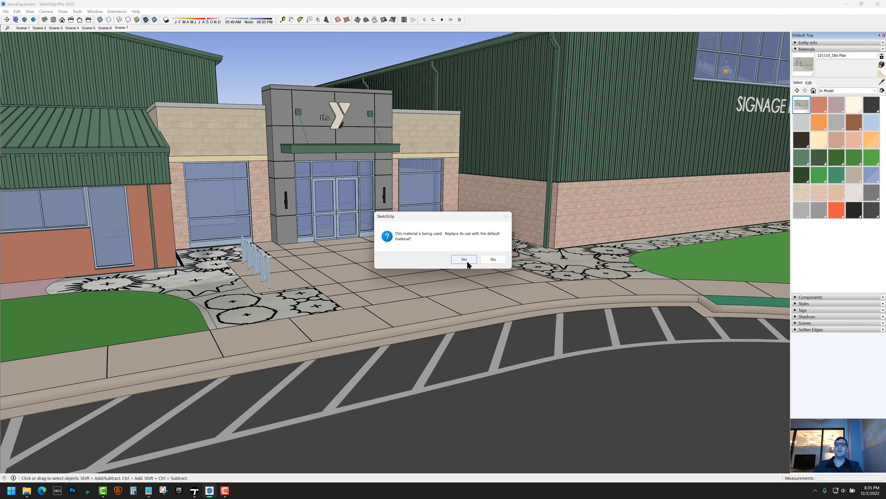
pyautogui.click(467, 262)
# - Sample the mauve material from the bed along the brick wall and paint it onto the planting beds on both sides of the entrance
pyautogui.moveTo(412, 285); pyautogui.dragTo(348, 346, button='middle')
pyautogui.scroll(-1, 347, 340)
pyautogui.click(175, 279)
pyautogui.click(130, 281)
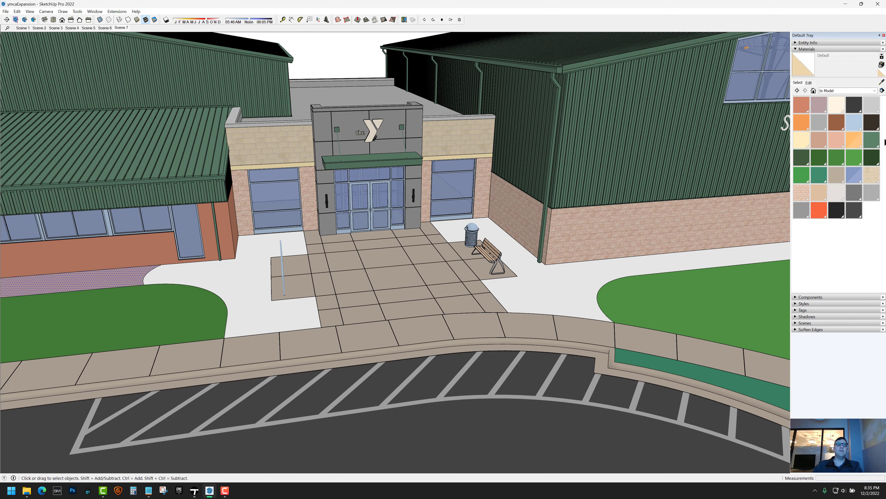
pyautogui.click(882, 82)
pyautogui.click(114, 271)
pyautogui.click(196, 274)
pyautogui.click(540, 284)
pyautogui.press('space')
pyautogui.moveTo(349, 297); pyautogui.dragTo(398, 248, button='middle')
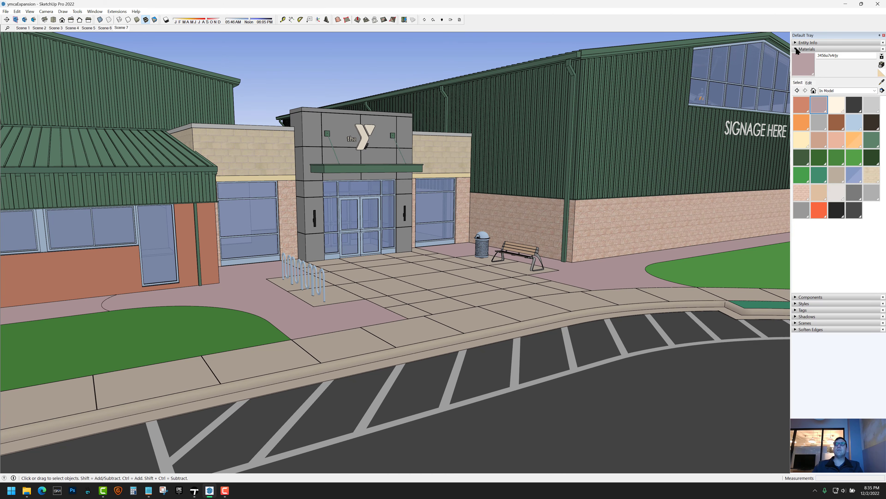
pyautogui.click(797, 49)
# - Save the ymcaExpansion model and close SketchUp
pyautogui.keyDown('shift'); pyautogui.moveTo(546, 329); pyautogui.dragTo(531, 319, button='middle'); pyautogui.keyUp('shift')
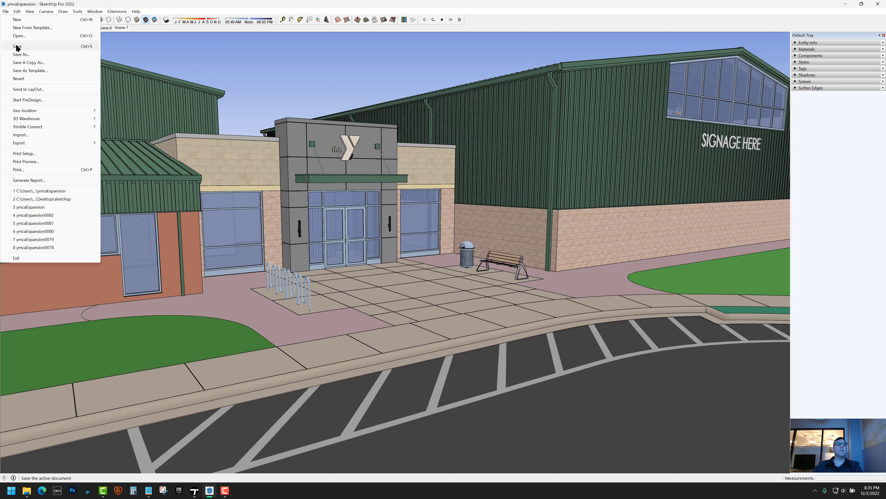
pyautogui.click(17, 47)
pyautogui.hotkey('alt', 'F4')
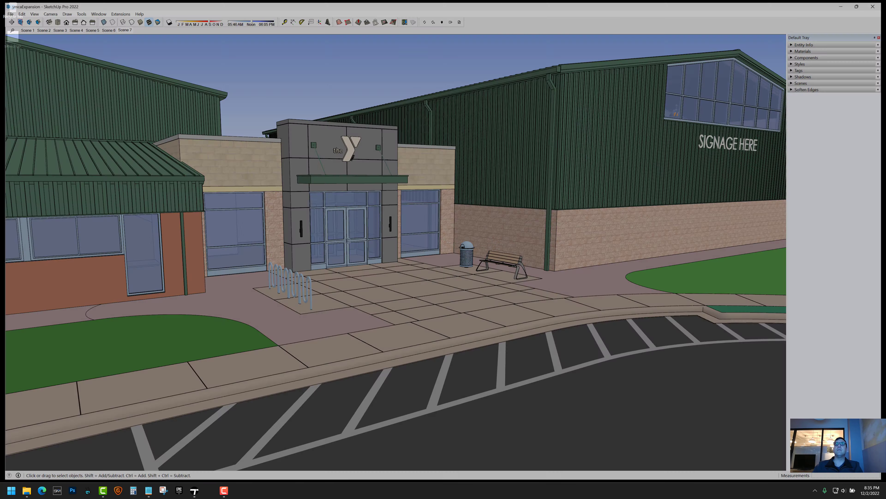
# - Switch to Twinmotion and refresh the imported ymcaExpansion SKP file with the updated bed material
pyautogui.click(191, 491)
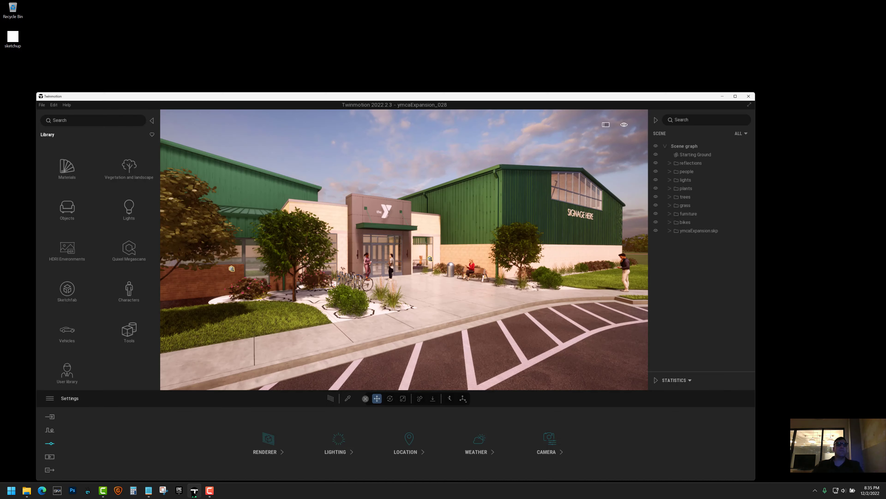
pyautogui.click(18, 402)
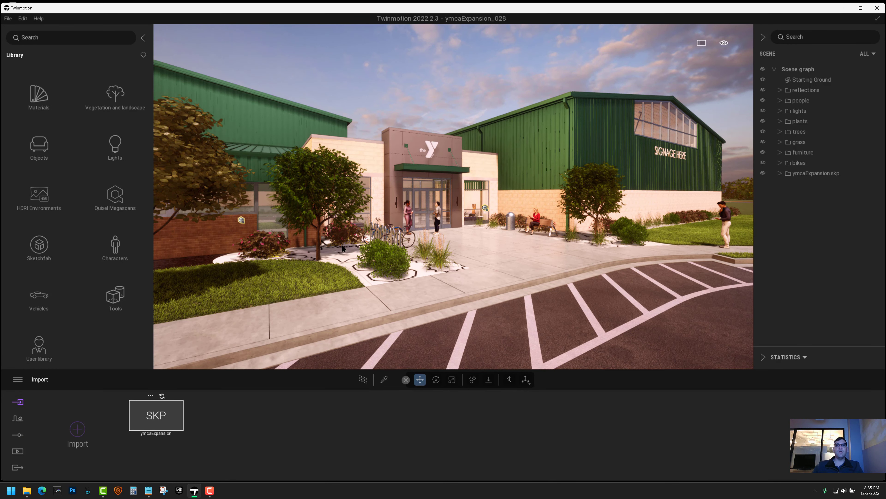
pyautogui.click(162, 395)
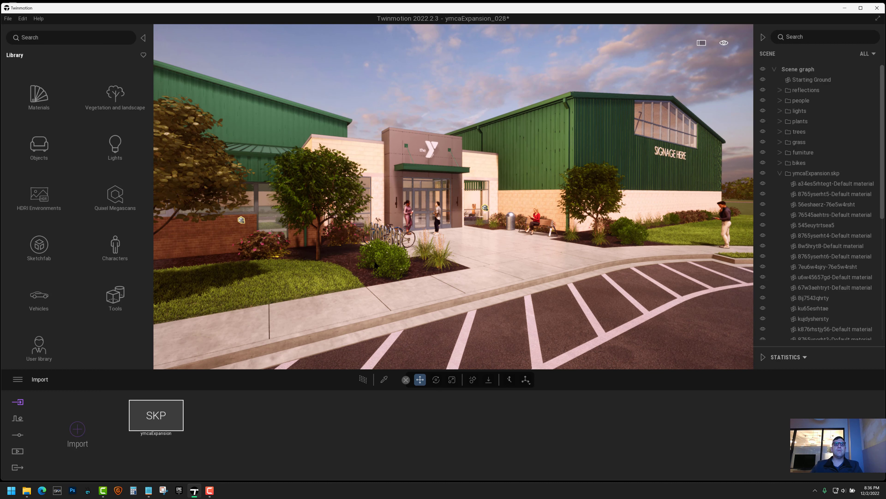
# - Nudge the Japanese walnut tree and two round green bushes slightly apart within the planting bed in front of the bike rack
pyautogui.click(349, 239)
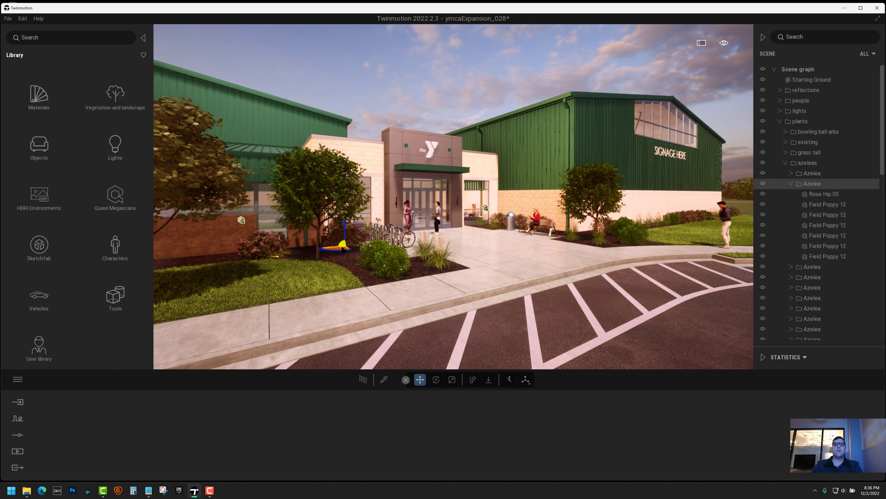
pyautogui.click(317, 240)
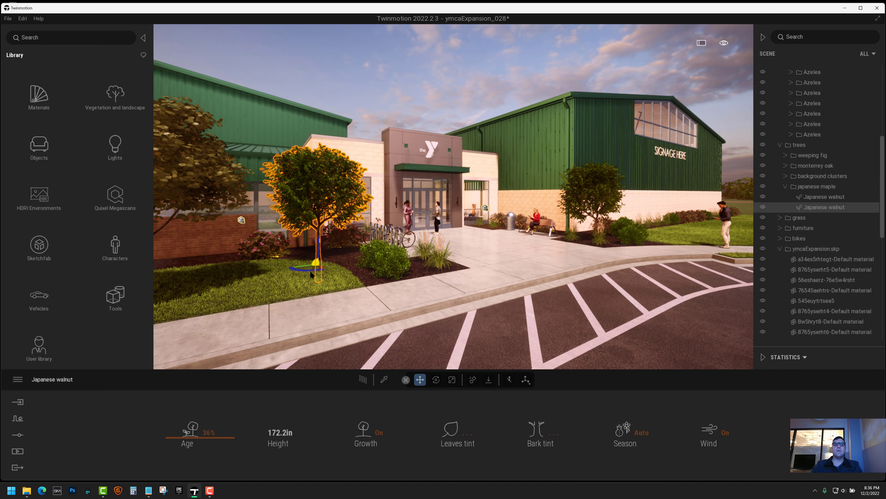
pyautogui.moveTo(311, 268); pyautogui.dragTo(309, 265)
pyautogui.click(370, 252)
pyautogui.moveTo(374, 266); pyautogui.dragTo(364, 265)
pyautogui.click(390, 260)
pyautogui.moveTo(391, 275); pyautogui.dragTo(386, 276)
# - Clear the maiden grass selection and collapse the plants, trees and ymcaExpansion.skp groups in the scene graph
pyautogui.click(424, 251)
pyautogui.click(811, 260)
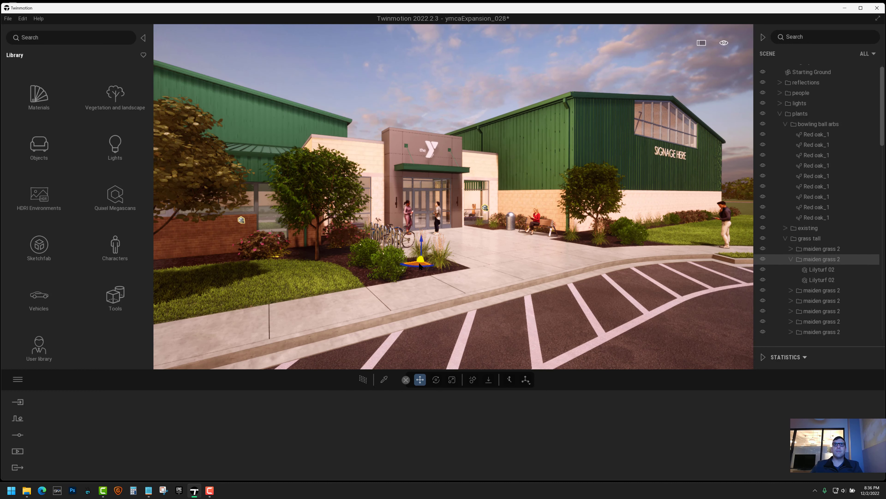
pyautogui.click(471, 97)
pyautogui.click(780, 114)
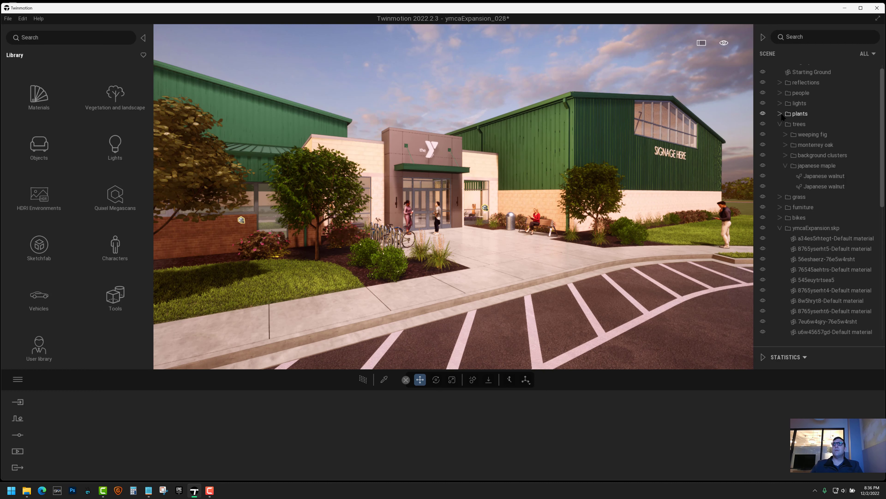
pyautogui.click(780, 124)
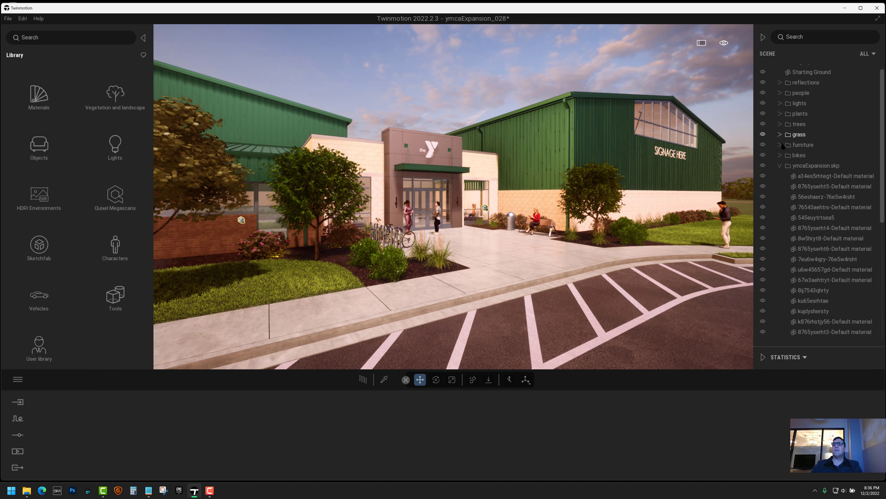
pyautogui.click(780, 165)
# - Bring up the project settings categories and save the ymcaExpansion_028 project
pyautogui.click(18, 434)
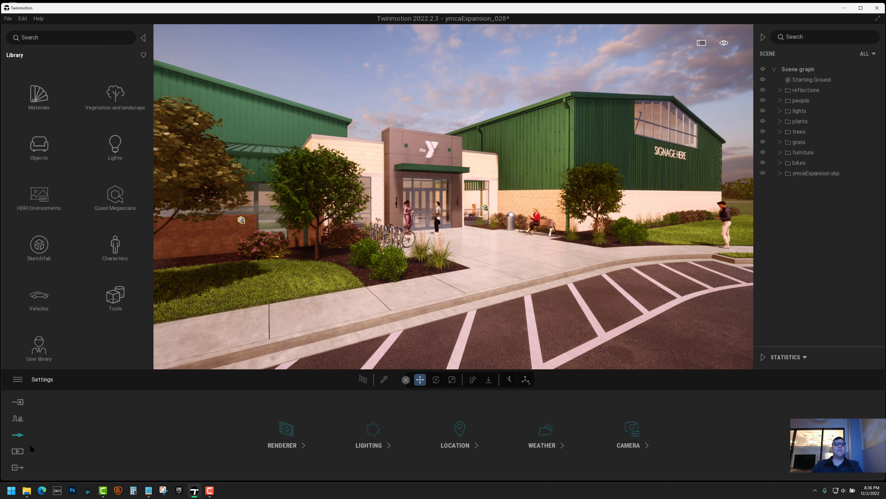
pyautogui.click(8, 18)
pyautogui.click(28, 101)
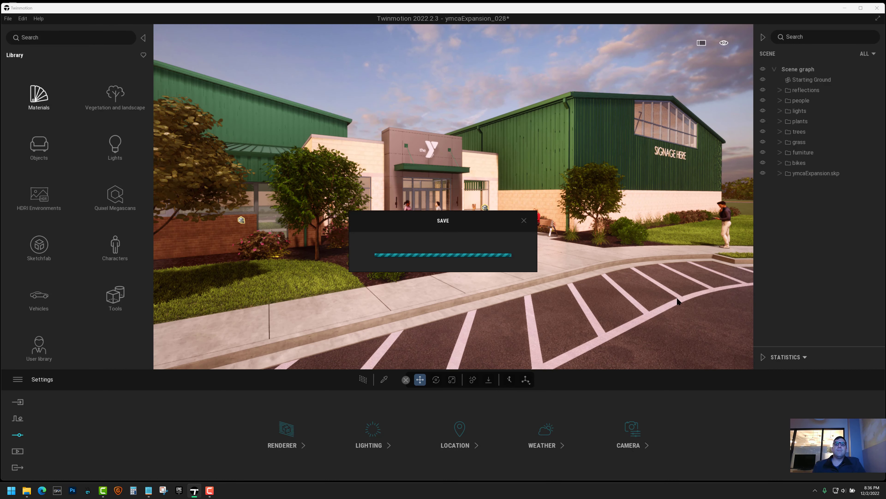